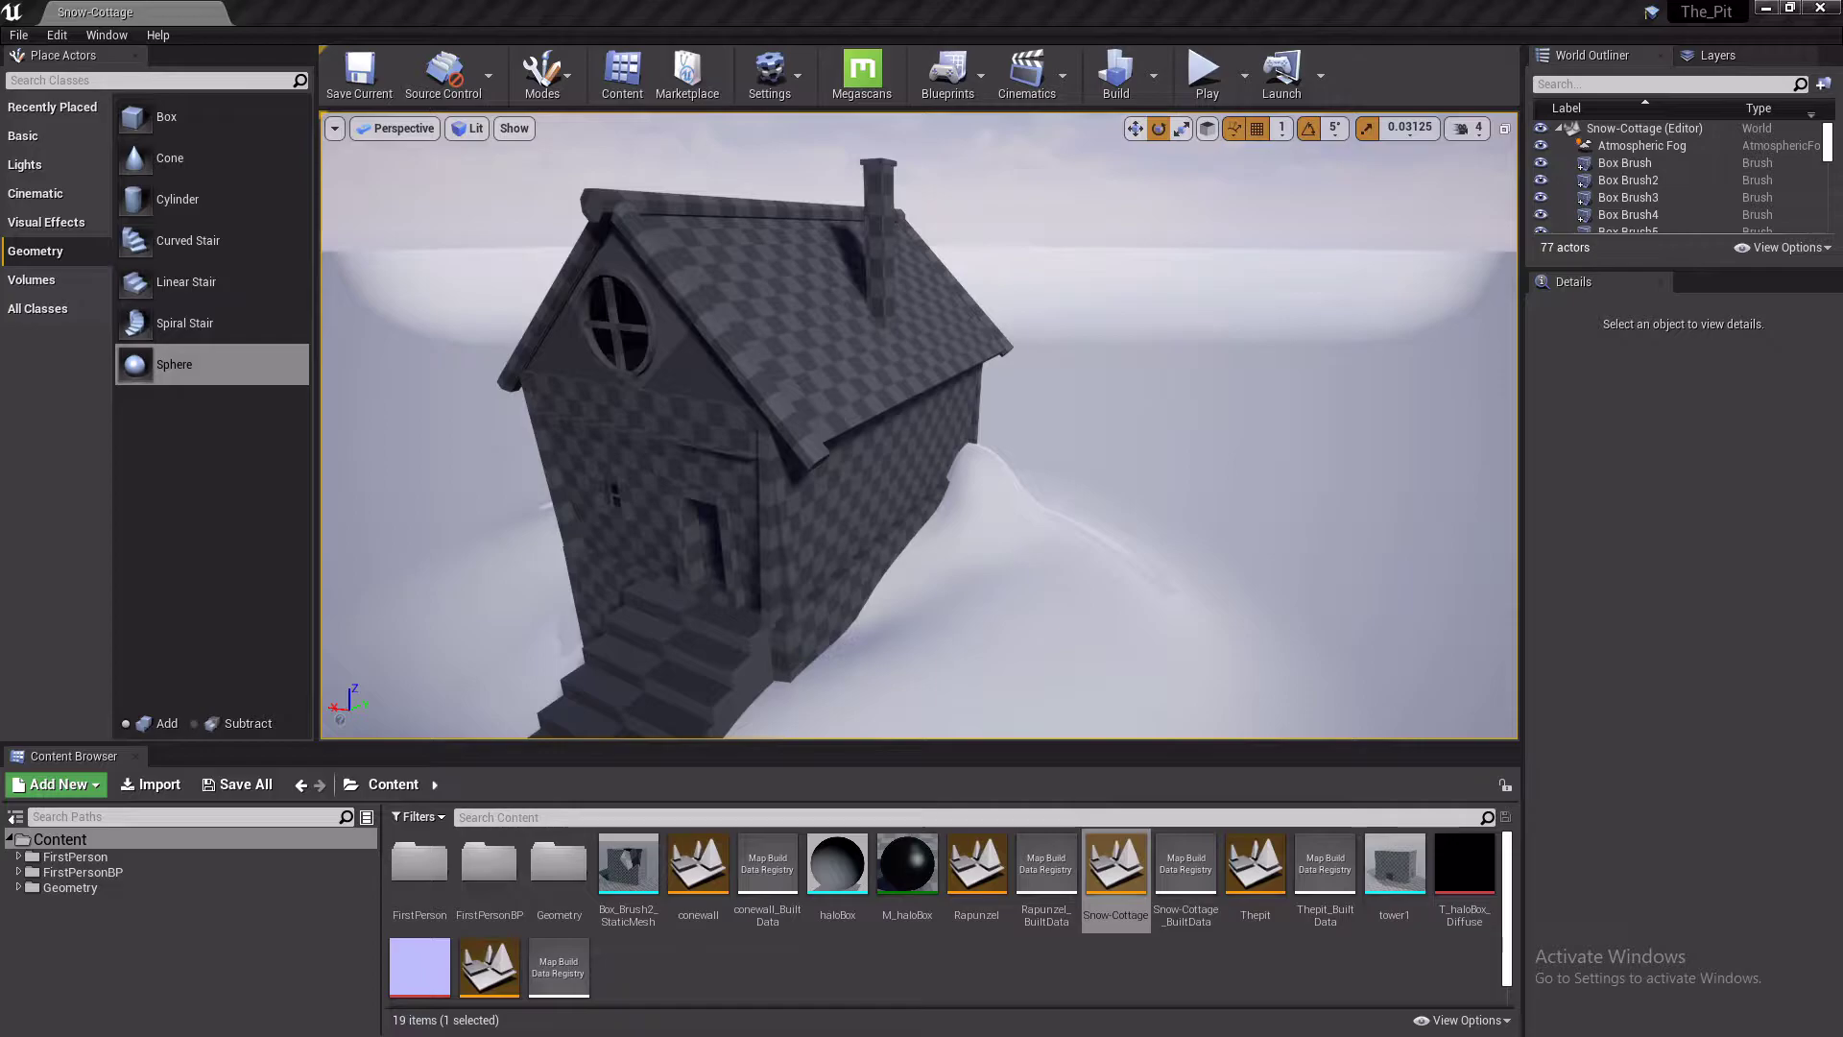
Create a new level from the Default template
{"action": "left_click", "coordinate": [18, 35]}
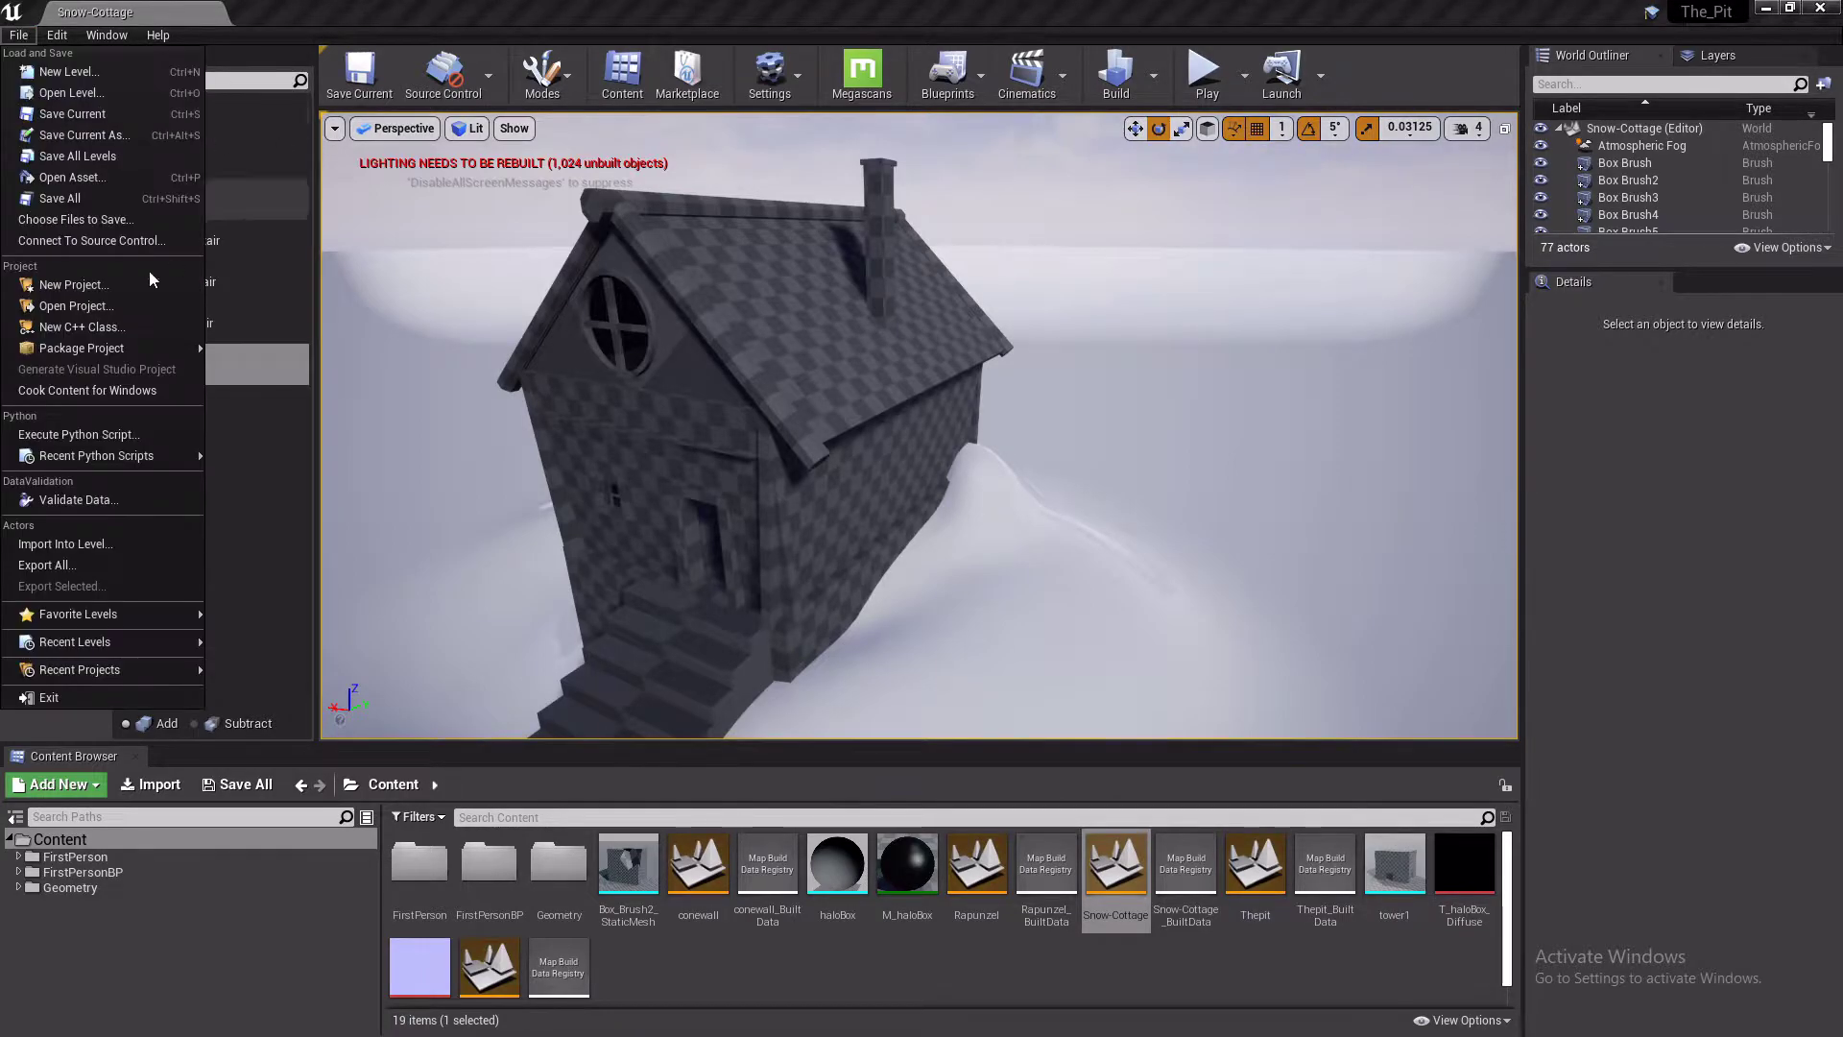
{"action": "left_click", "coordinate": [108, 72]}
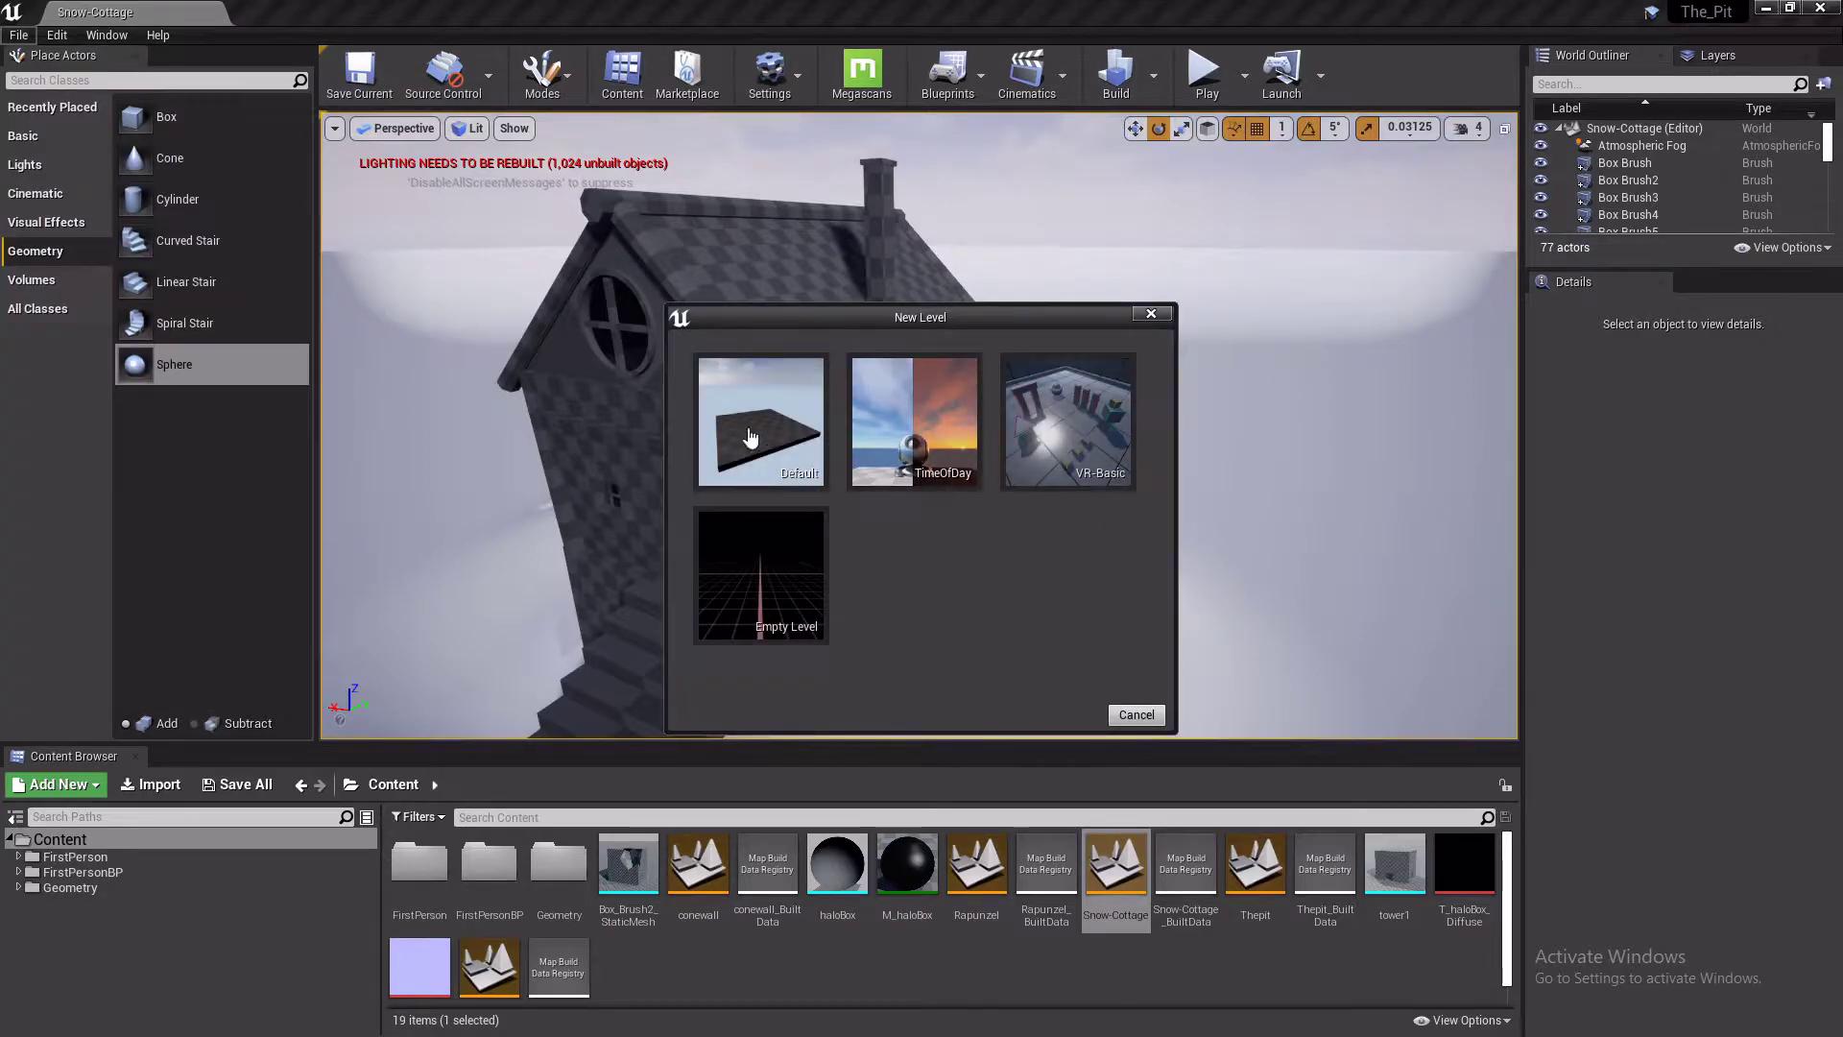
{"action": "left_click", "coordinate": [760, 422]}
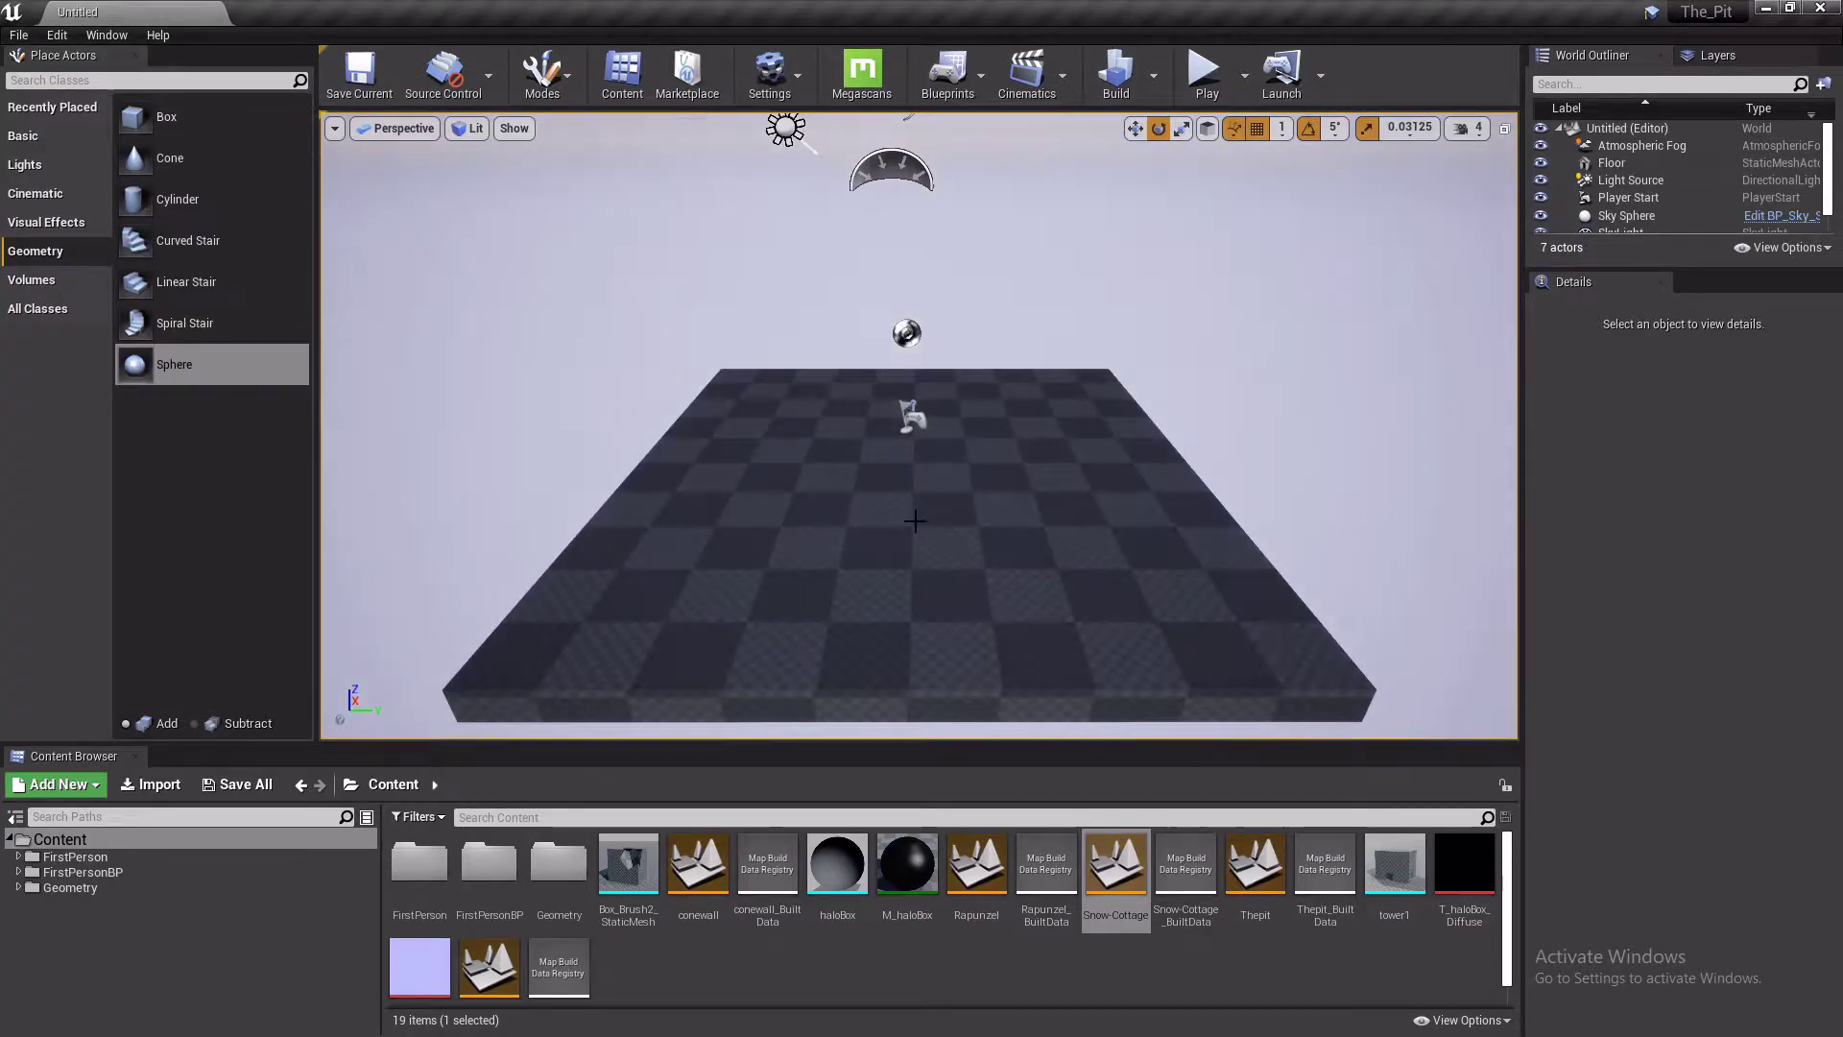
Scale up the floor along its X and Y axes so it becomes a much larger ground plane
{"action": "left_click", "coordinate": [915, 521]}
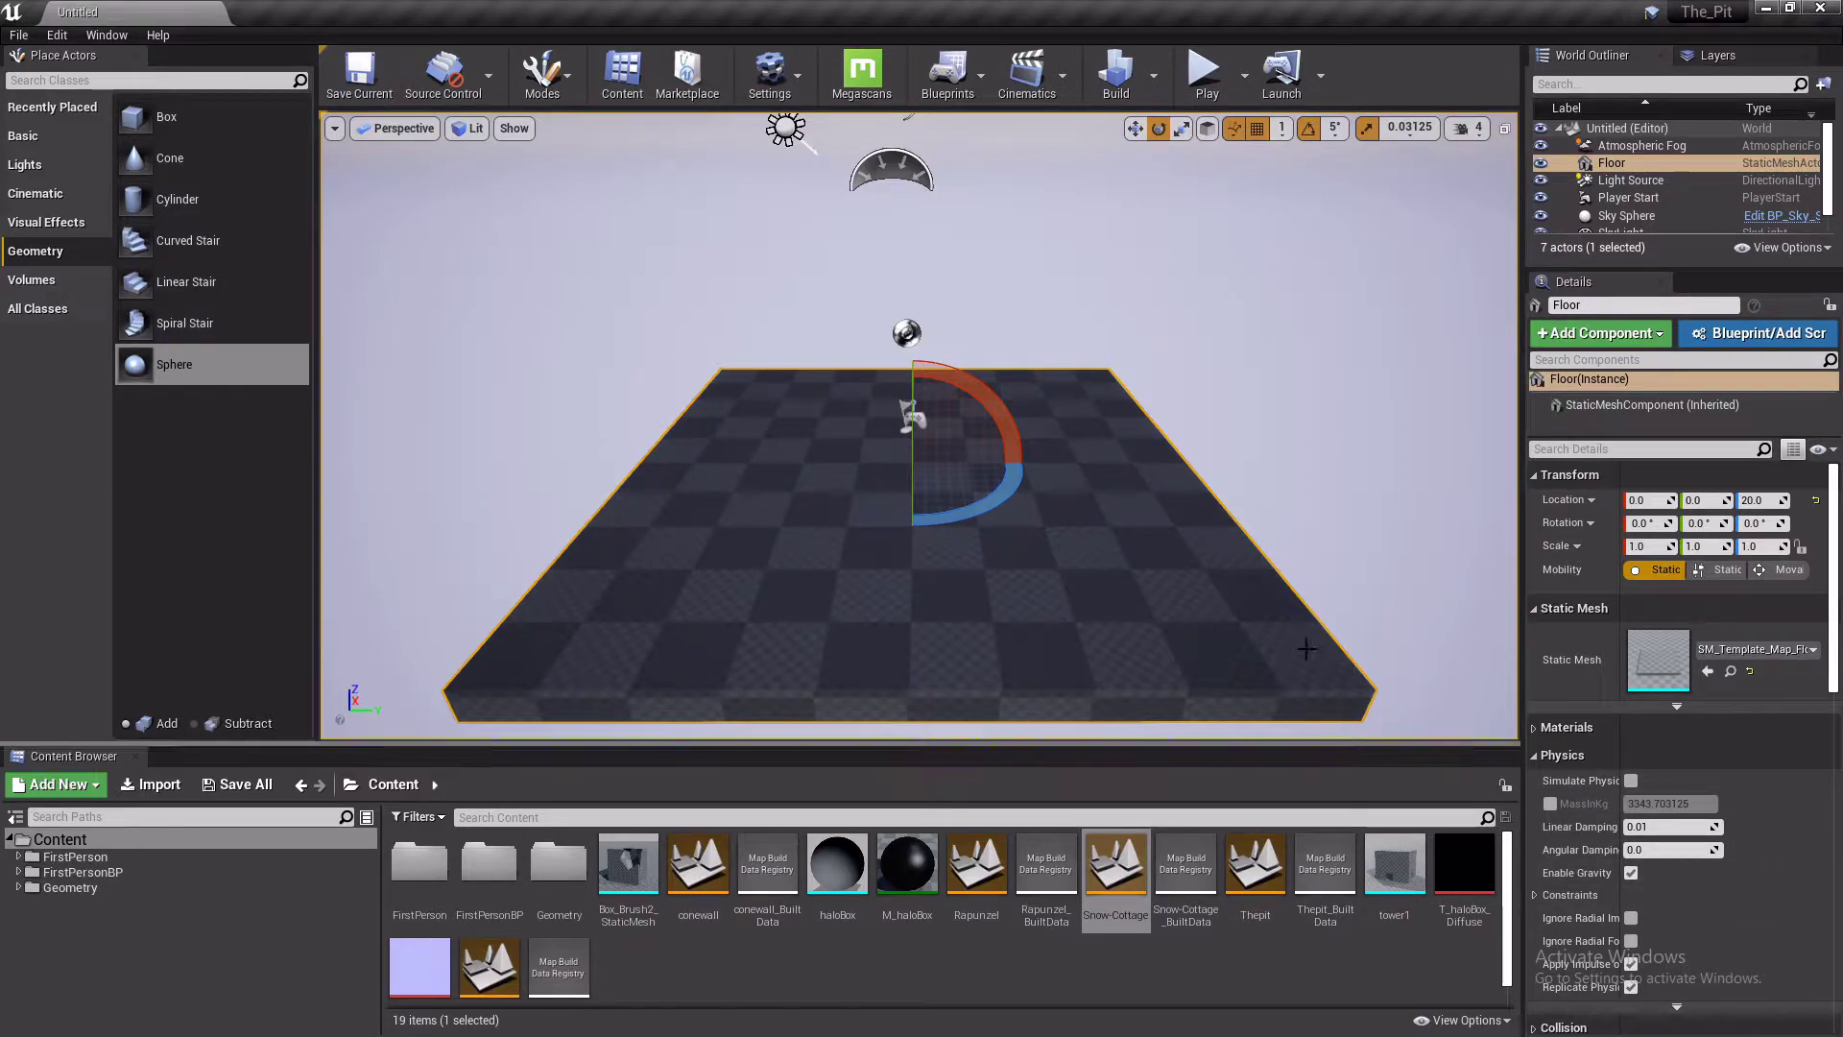
{"action": "scroll", "coordinate": [1783, 676], "scroll_direction": "down", "scroll_amount": 5}
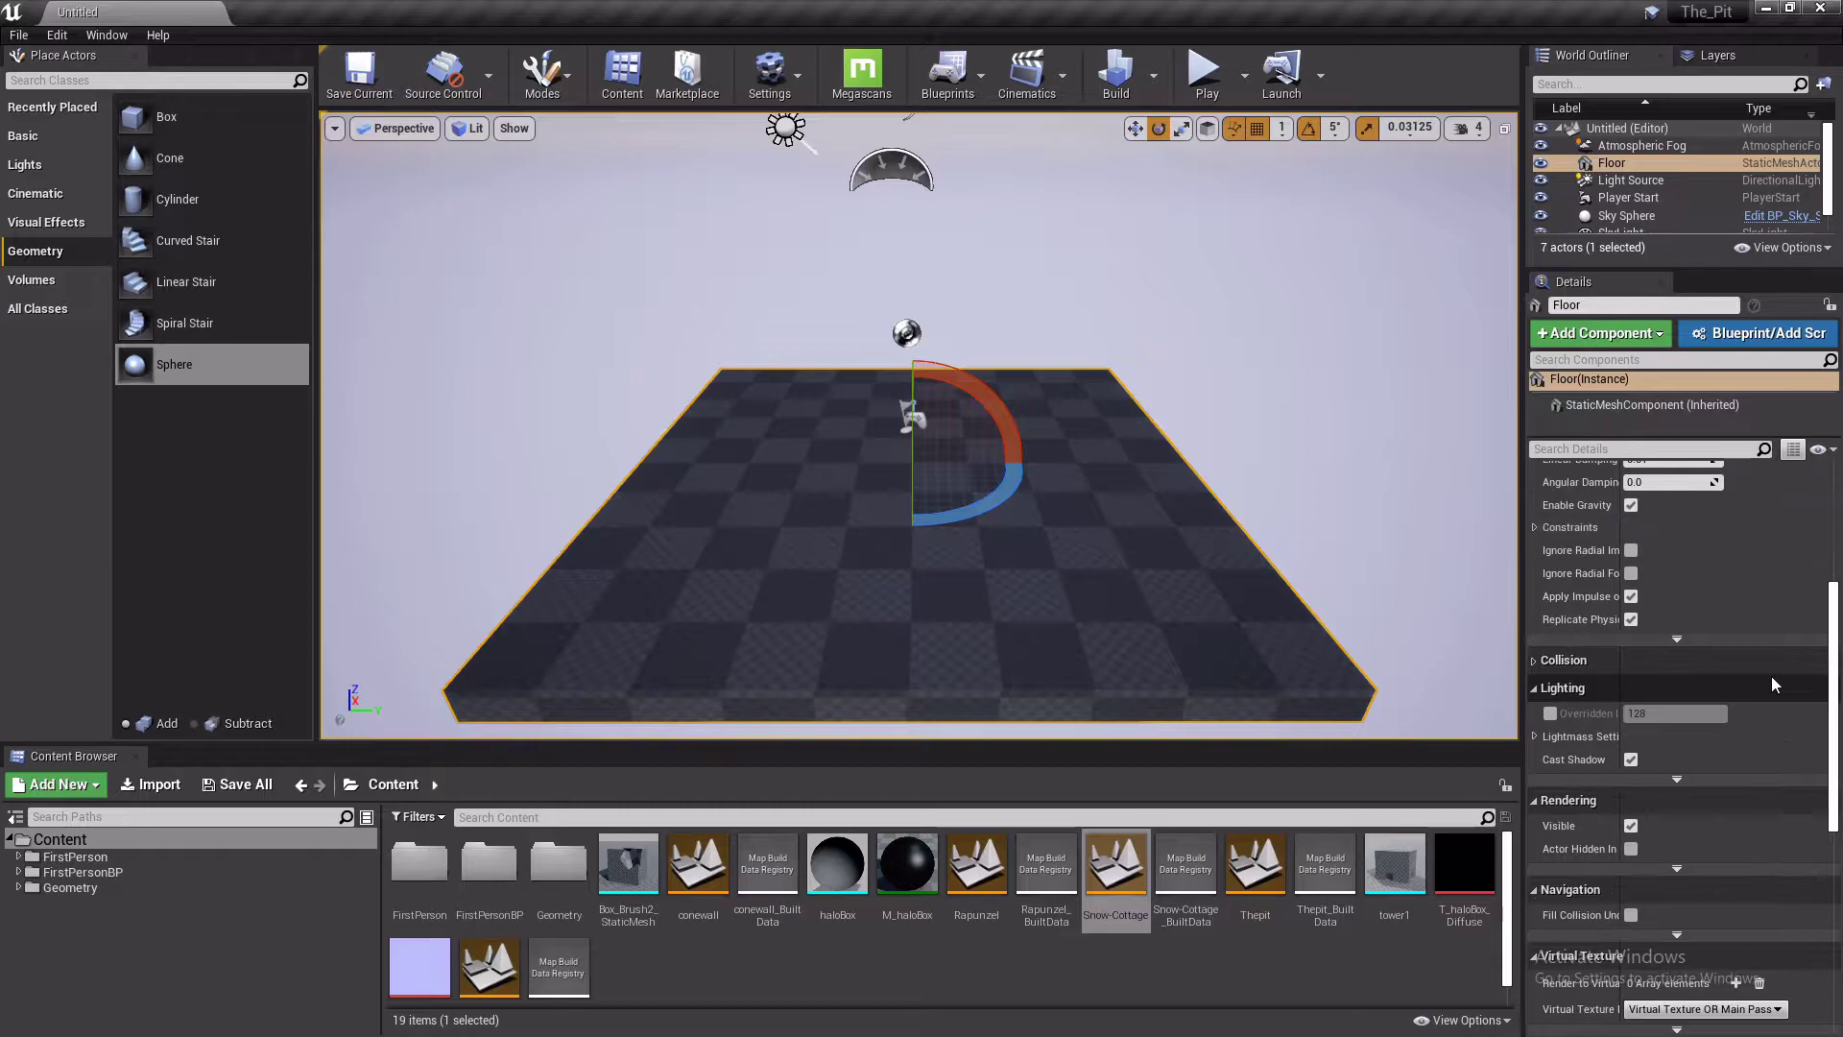
{"action": "scroll", "coordinate": [1768, 684], "scroll_direction": "down", "scroll_amount": 4}
{"action": "scroll", "coordinate": [1766, 676], "scroll_direction": "down", "scroll_amount": 3}
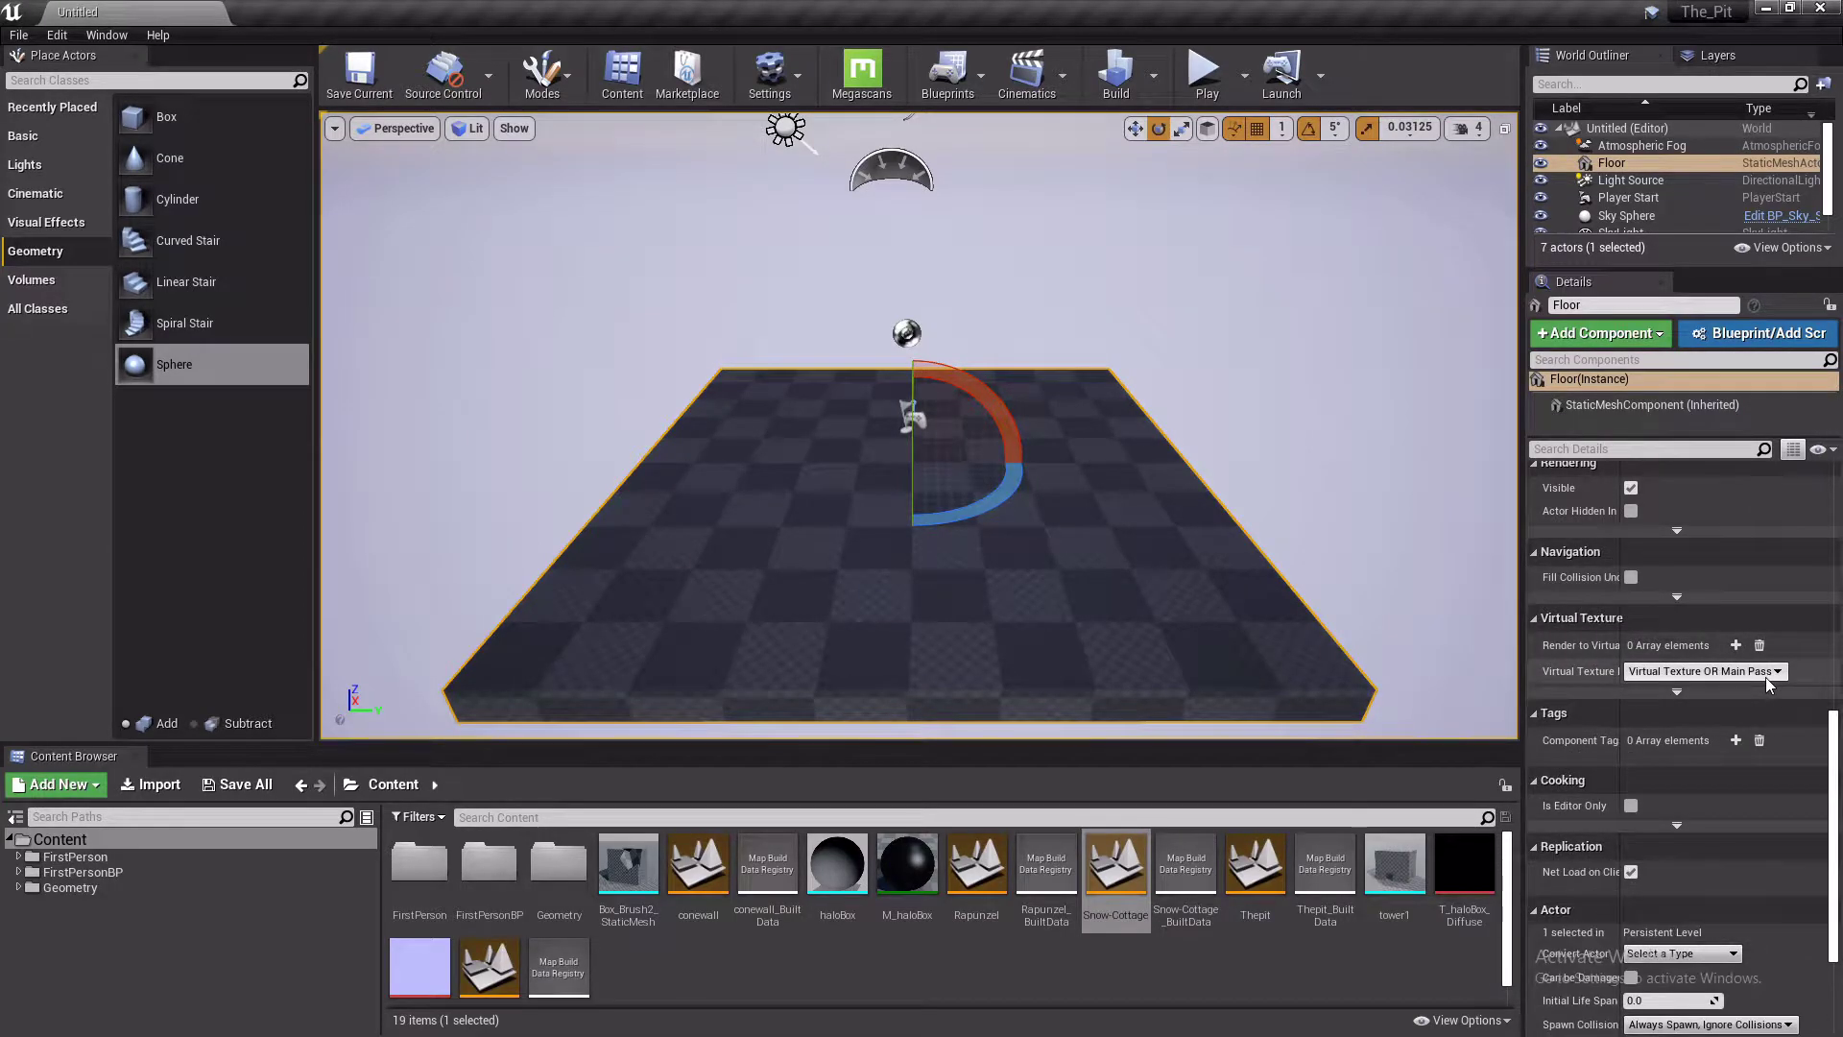
{"action": "scroll", "coordinate": [1765, 677], "scroll_direction": "up", "scroll_amount": 15}
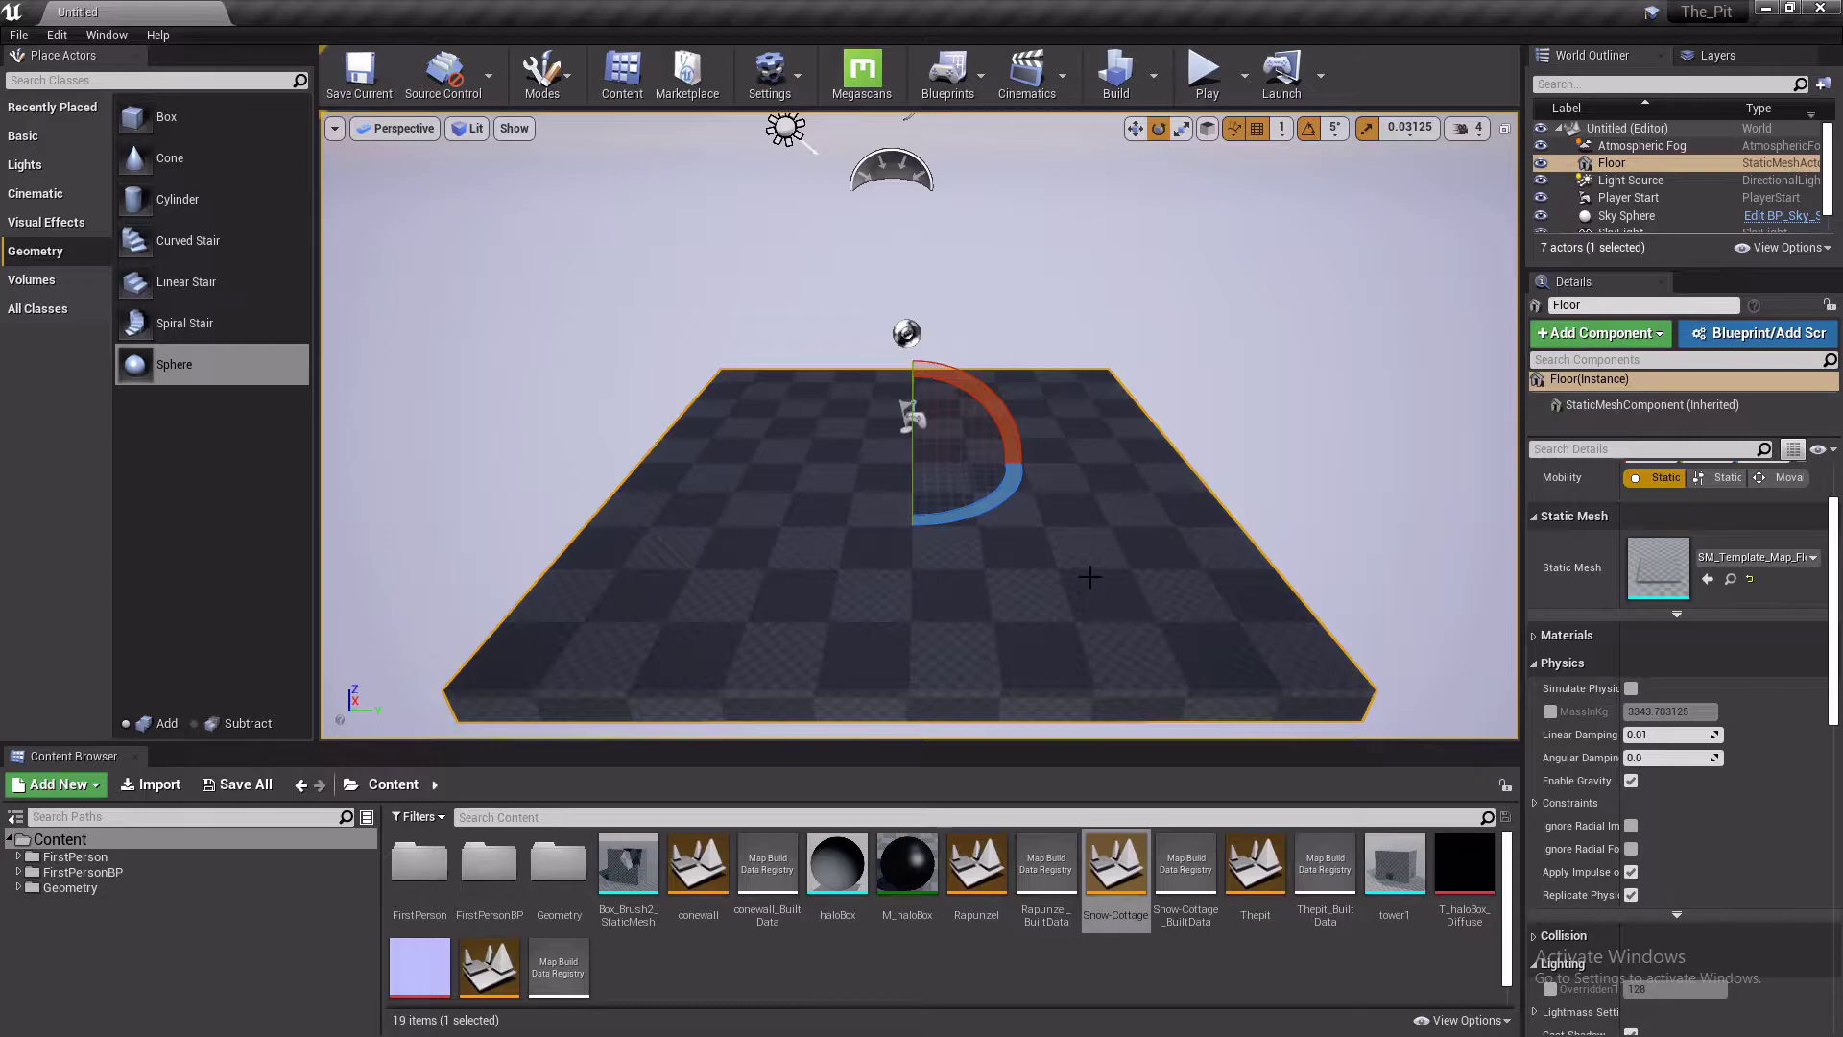
{"action": "key", "text": "r"}
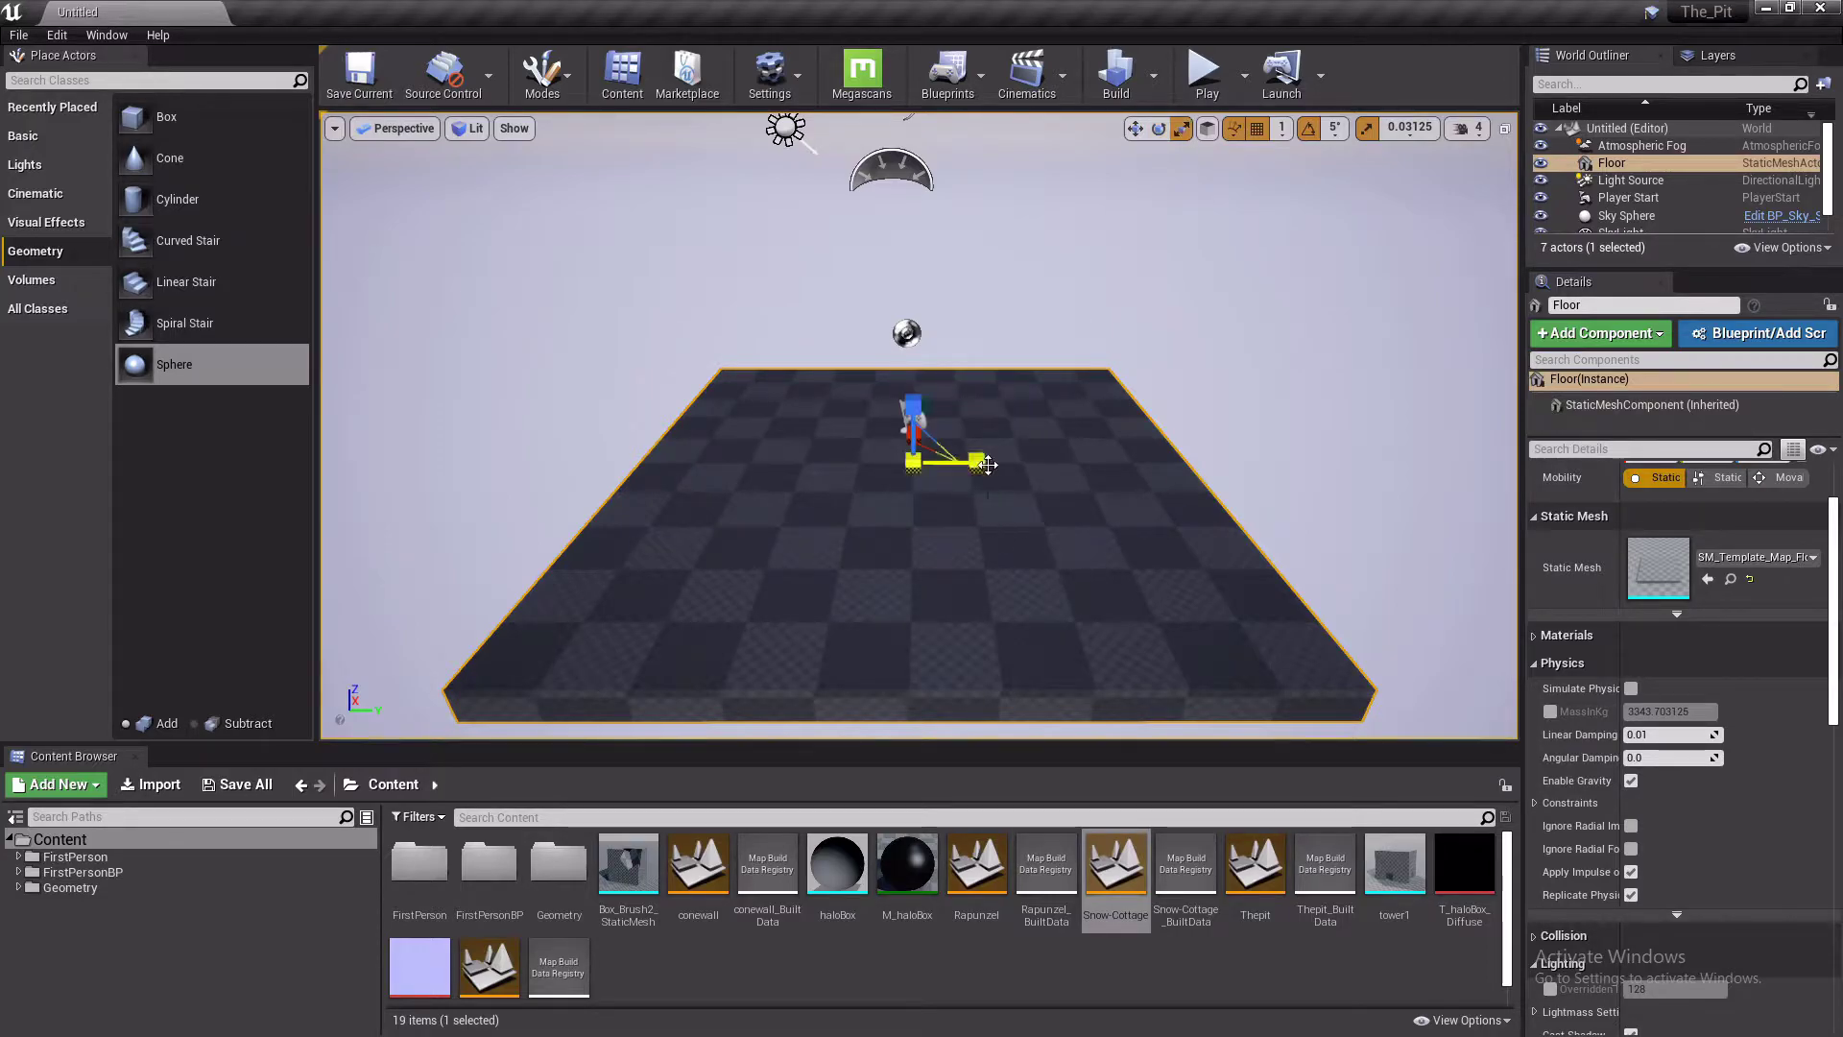
{"action": "left_click_drag", "start_coordinate": [930, 468], "coordinate": [1052, 441]}
Place an additive box geometry brush on the enlarged floor
{"action": "right_click_drag", "start_coordinate": [618, 399], "coordinate": [672, 341]}
{"action": "right_click_drag", "start_coordinate": [815, 292], "coordinate": [930, 280]}
{"action": "right_click_drag", "start_coordinate": [609, 468], "coordinate": [525, 444]}
{"action": "right_click_drag", "start_coordinate": [341, 426], "coordinate": [317, 440]}
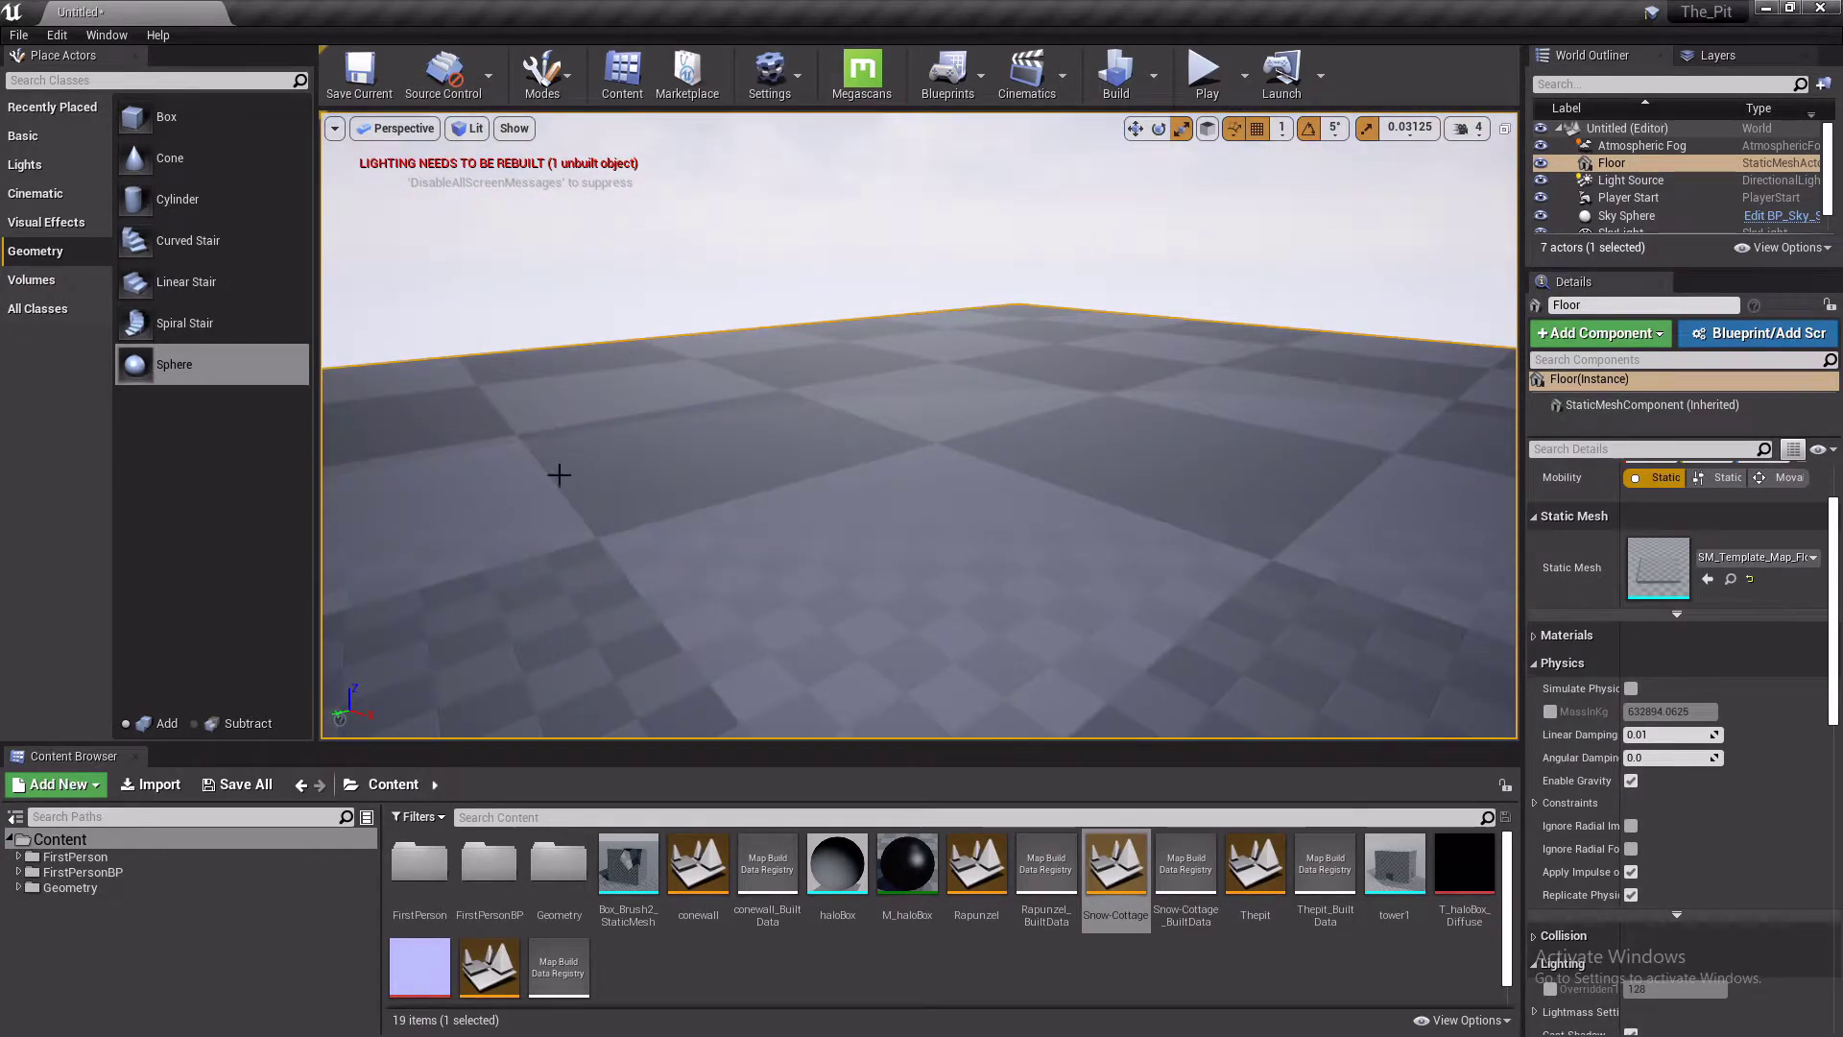
{"action": "mouse_move", "coordinate": [159, 116]}
{"action": "left_mouse_down"}
{"action": "mouse_move", "coordinate": [1133, 254]}
{"action": "mouse_move", "coordinate": [1020, 386]}
{"action": "left_mouse_up"}
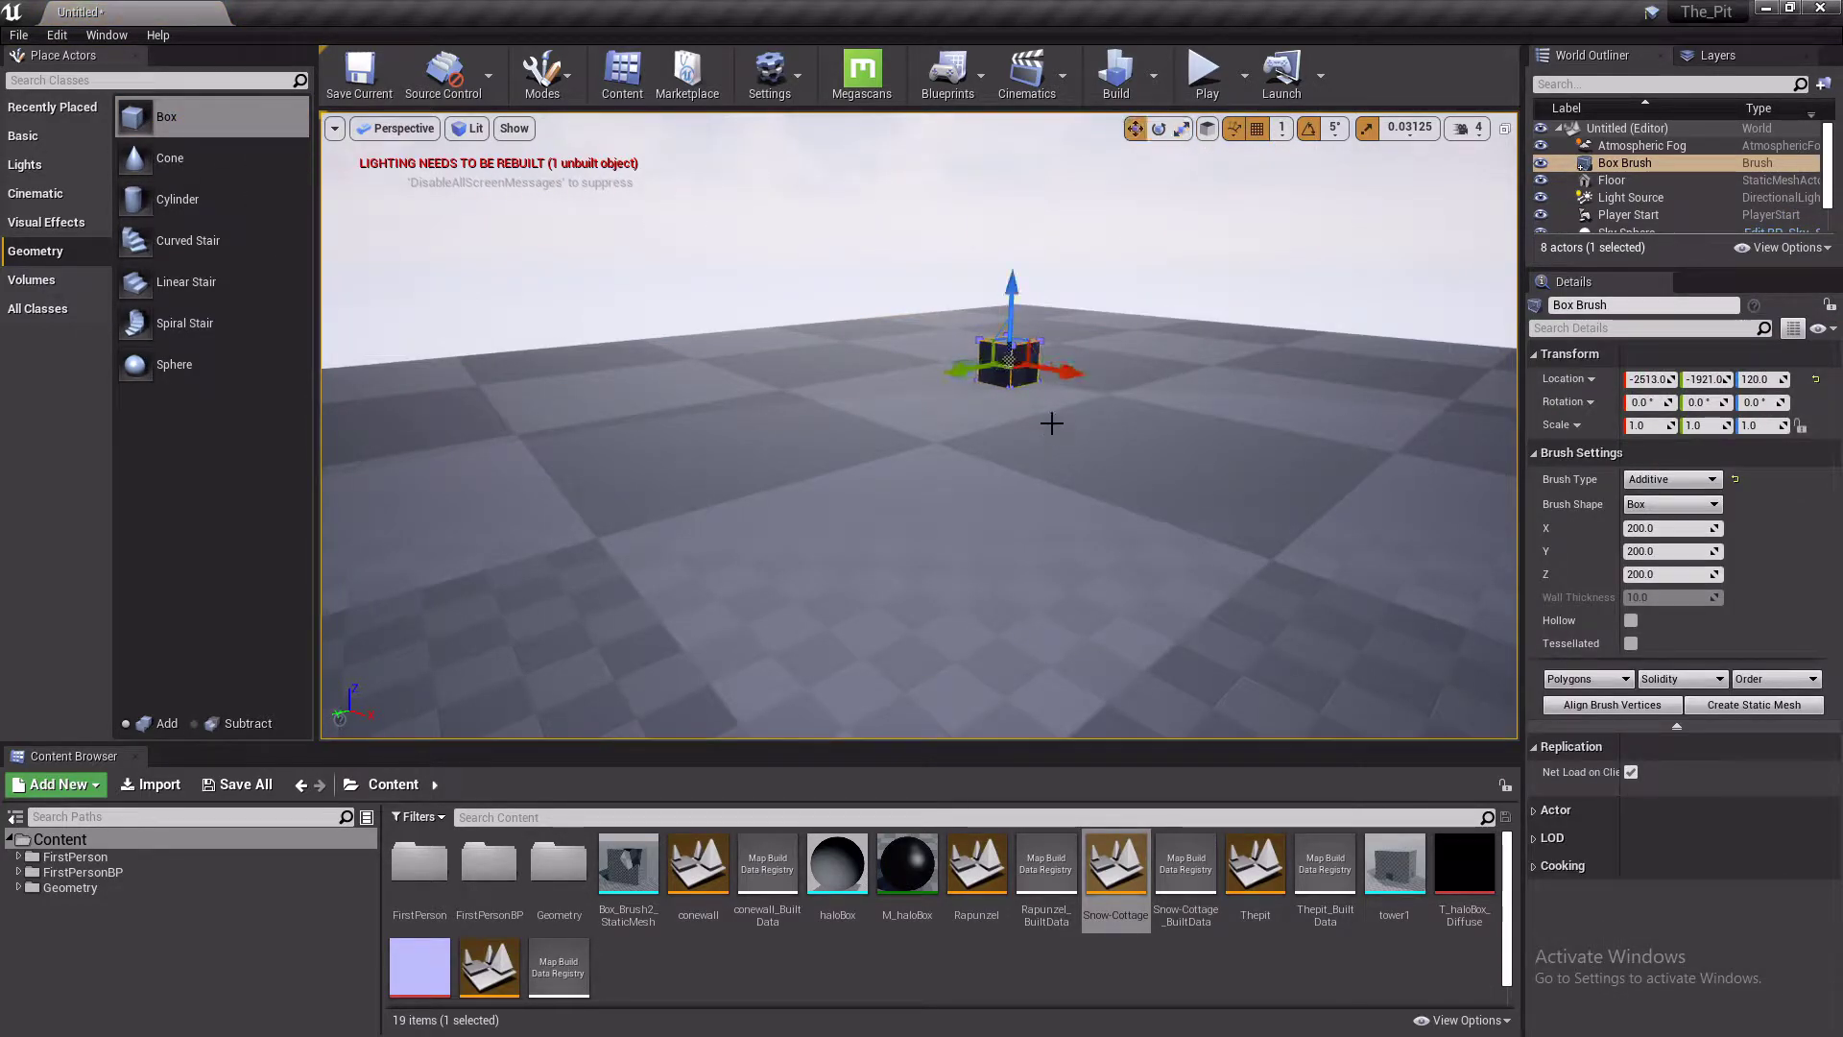
Size the box brush to X 775, Y 1100 and Z 250, and raise it to a Z location of about 156
{"action": "left_click", "coordinate": [1652, 528]}
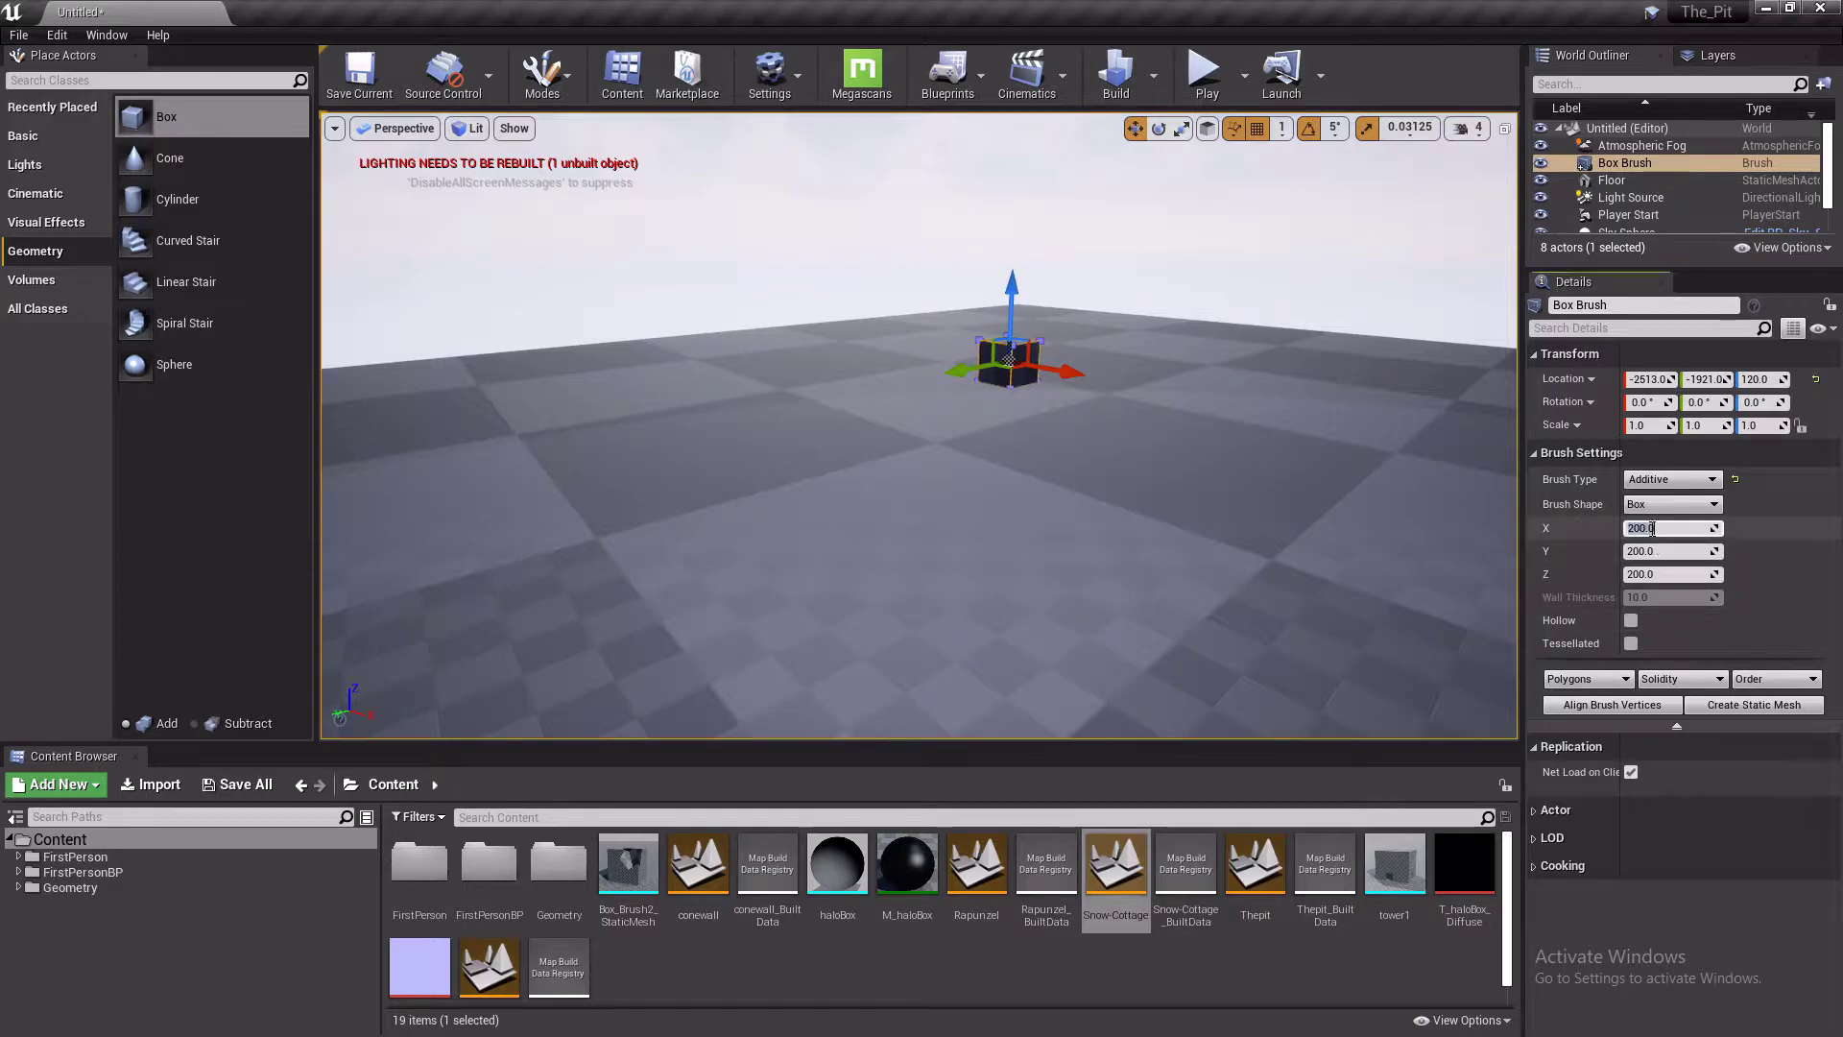
{"action": "type", "text": "775"}
{"action": "key", "text": "Tab"}
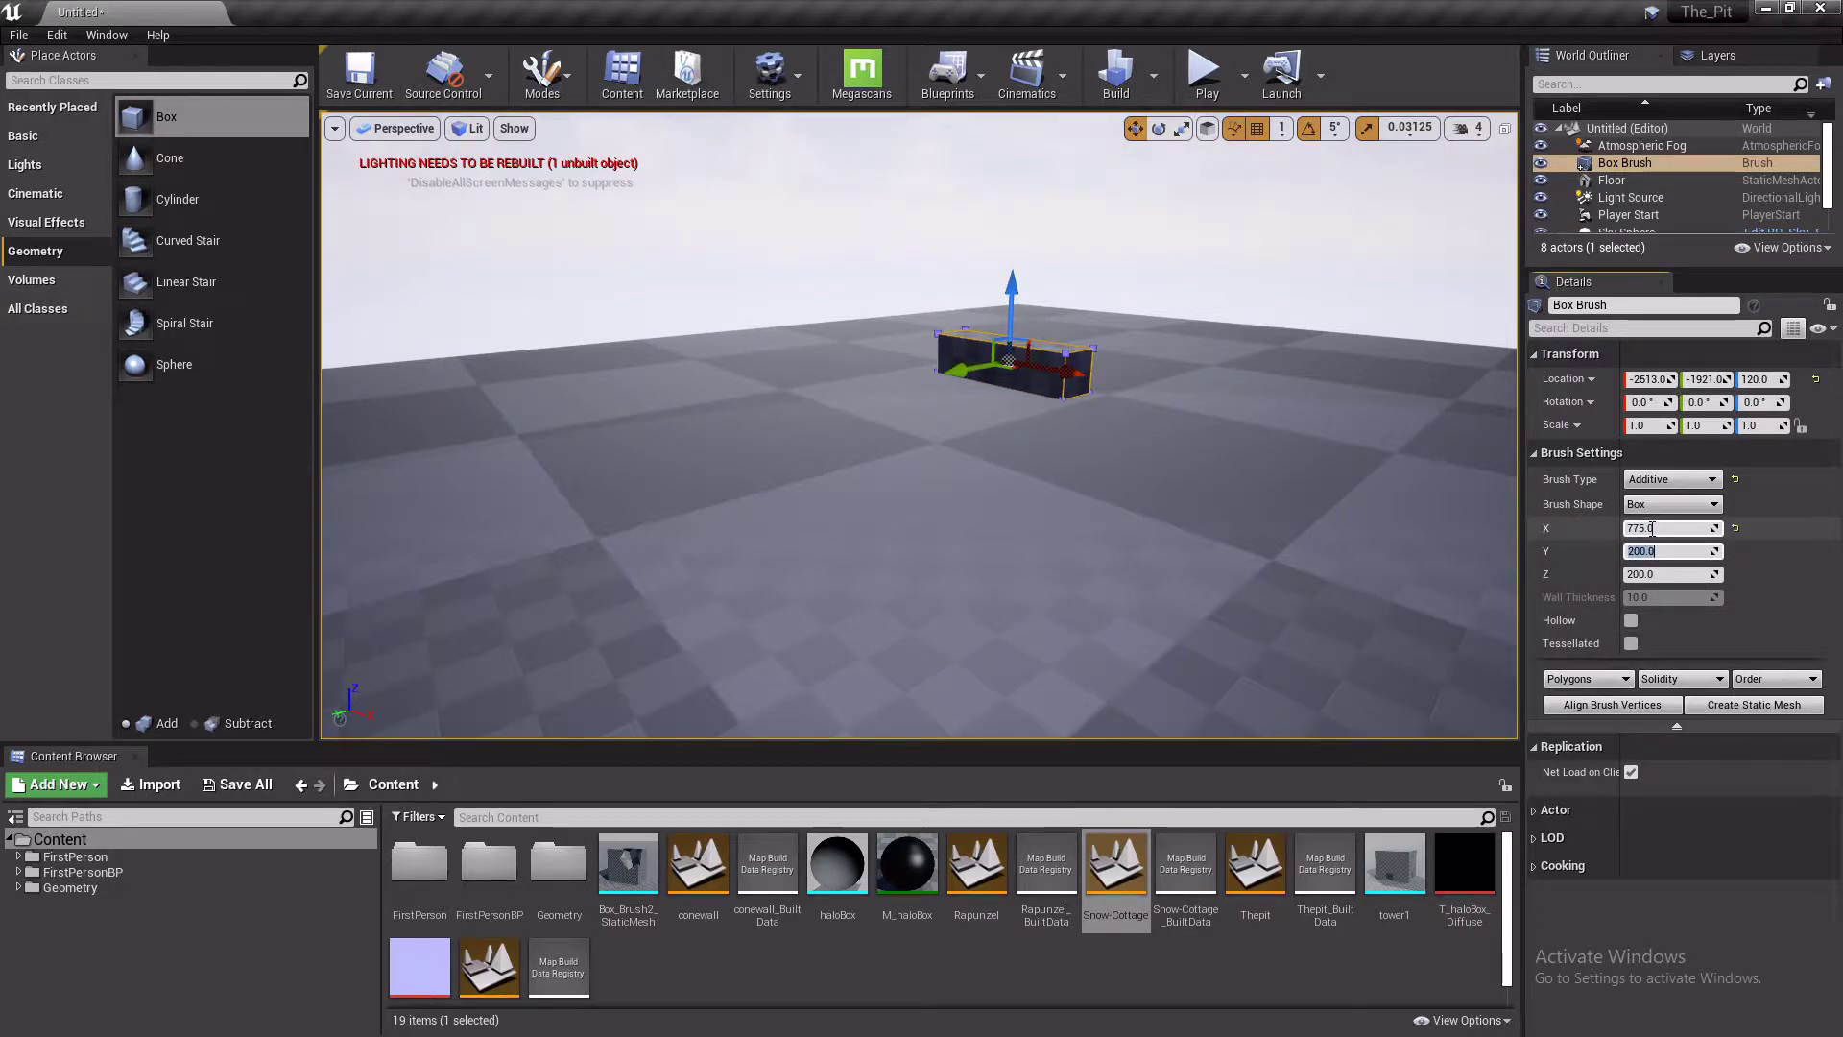
{"action": "type", "text": "1110"}
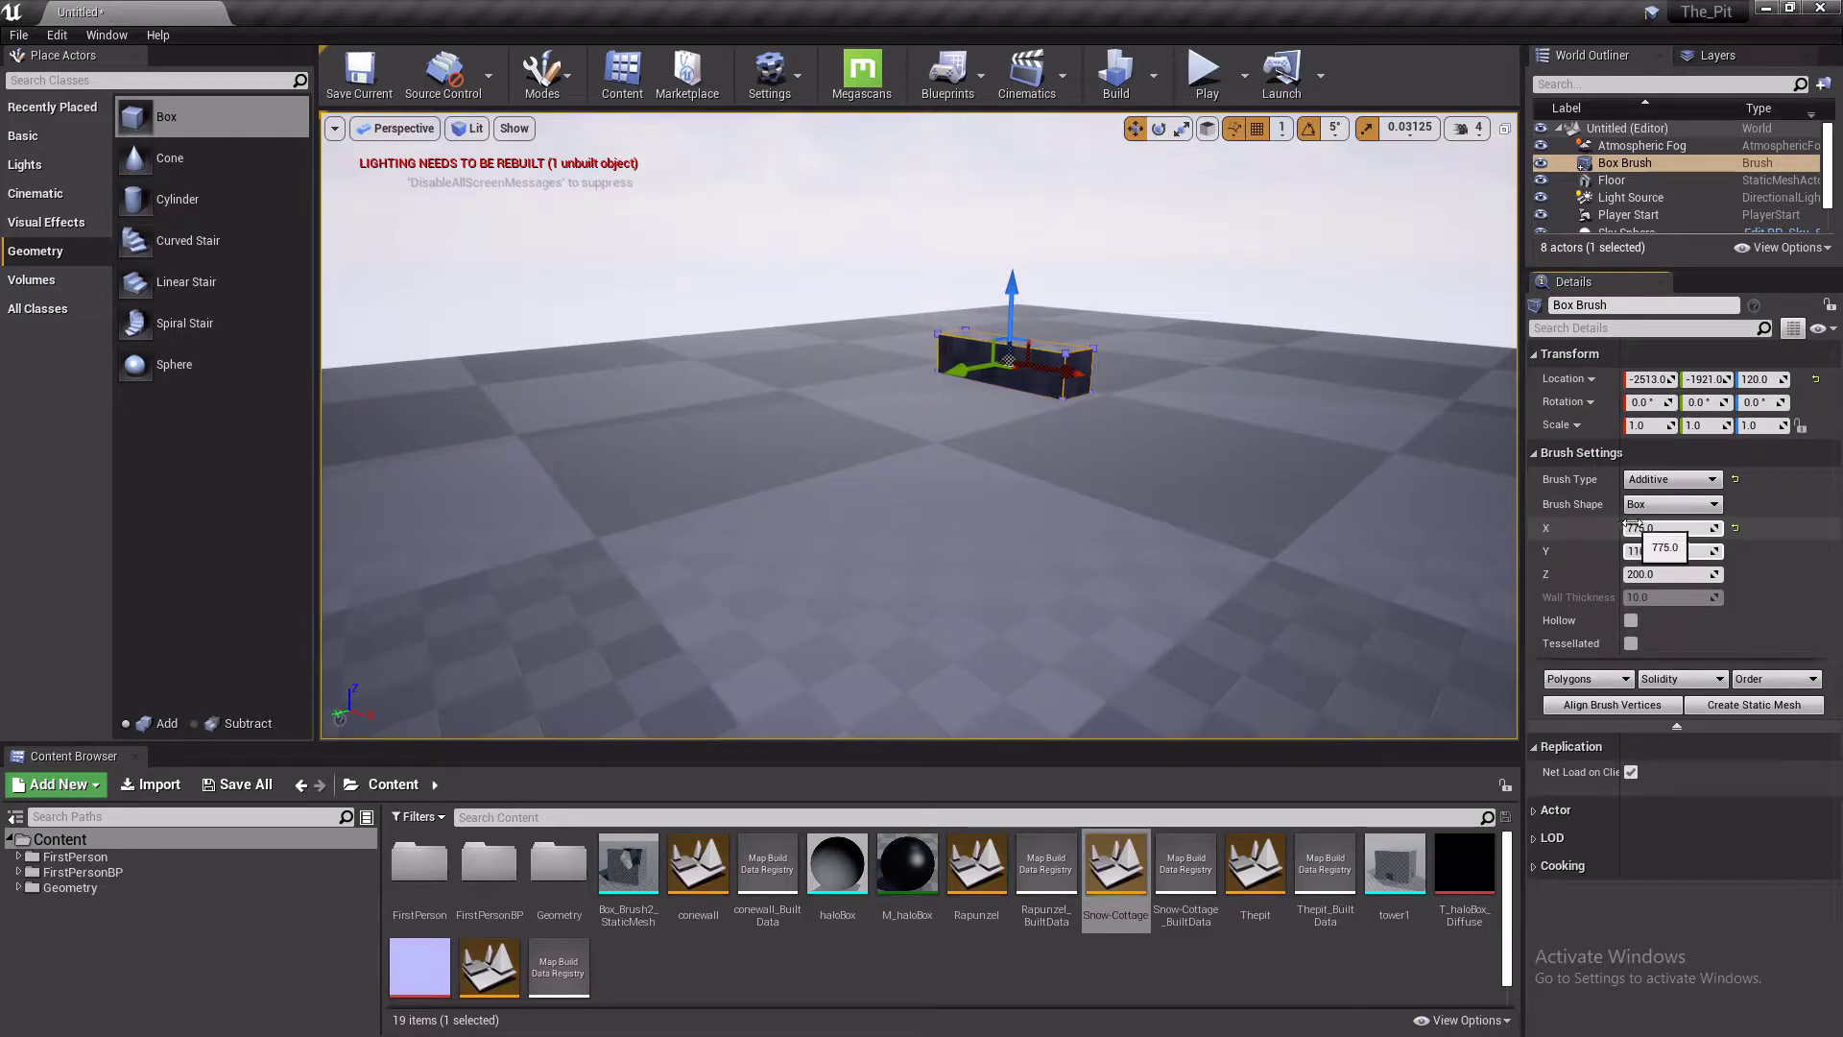
{"action": "left_click", "coordinate": [1652, 574]}
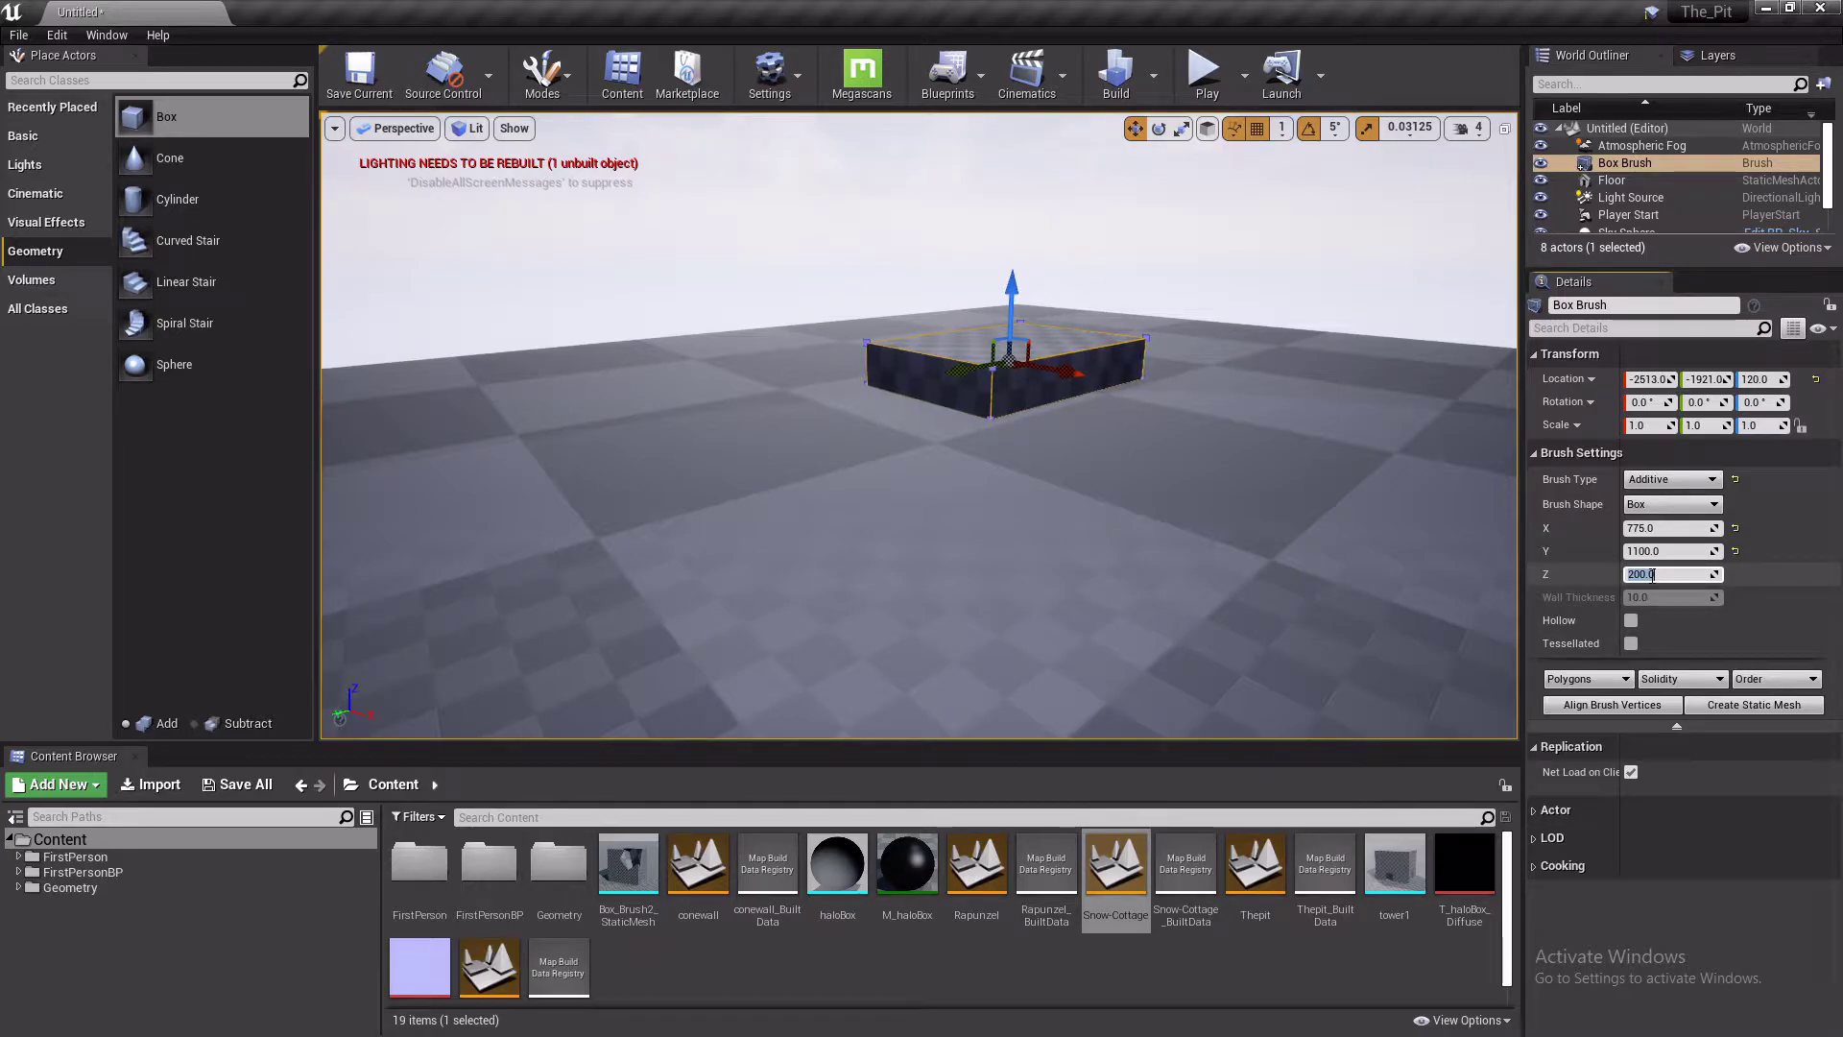
{"action": "type", "text": "250"}
{"action": "key", "text": "Return"}
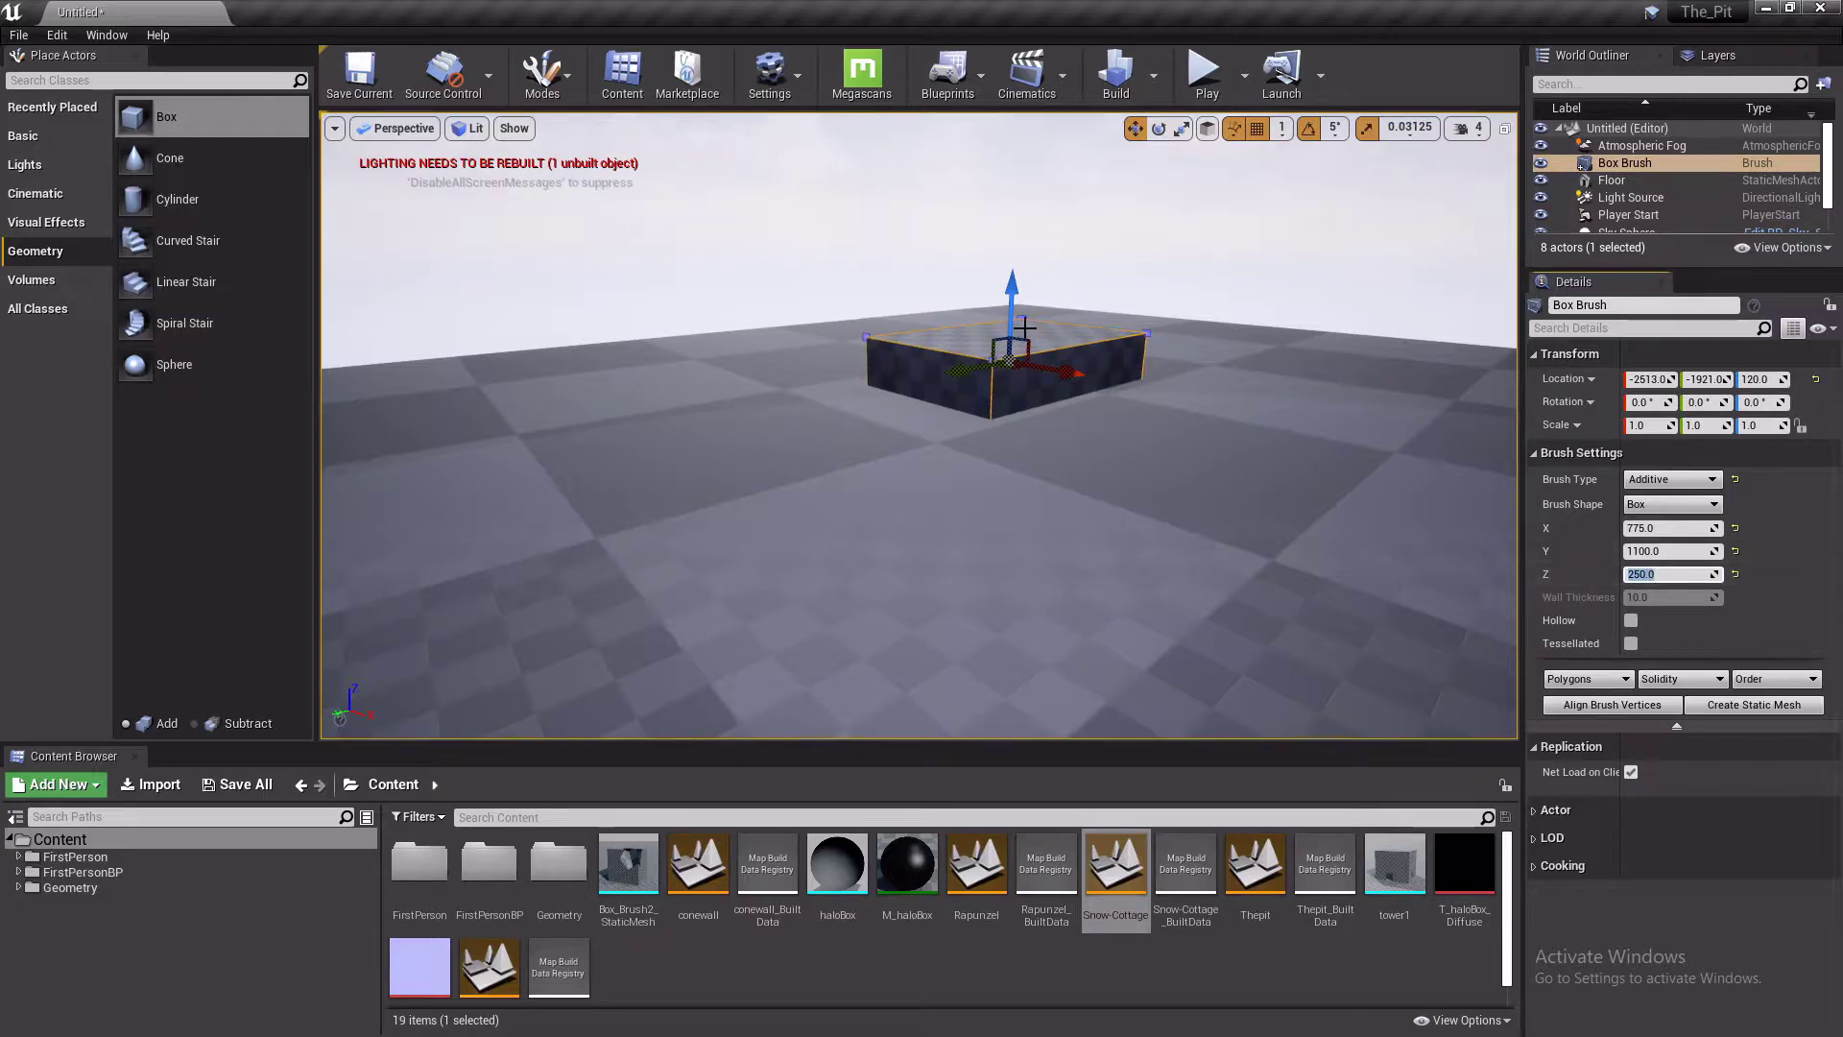
{"action": "left_click_drag", "start_coordinate": [1014, 306], "coordinate": [1039, 279]}
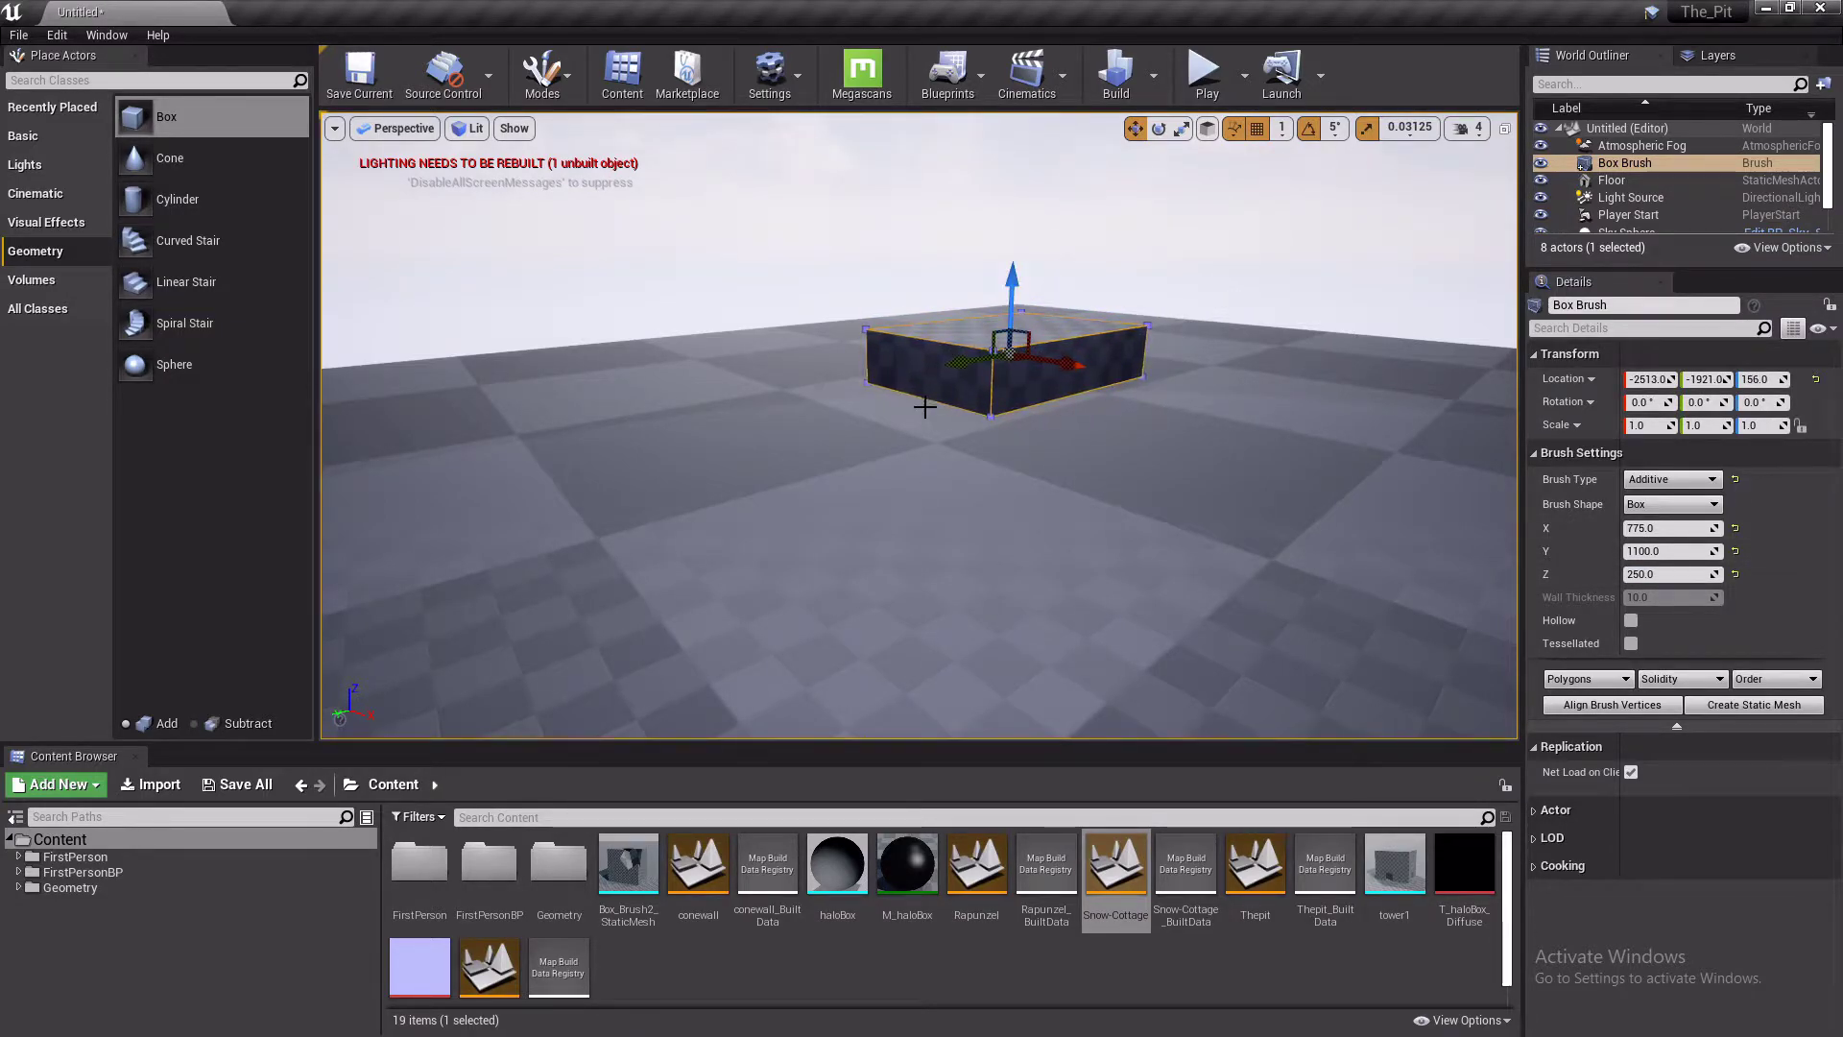
Place a second additive box brush on top of the first one and set its size to X 780 and Y 1100
{"action": "mouse_move", "coordinate": [831, 522]}
{"action": "right_mouse_down"}
{"action": "mouse_move", "coordinate": [999, 509]}
{"action": "mouse_move", "coordinate": [943, 480]}
{"action": "right_mouse_up"}
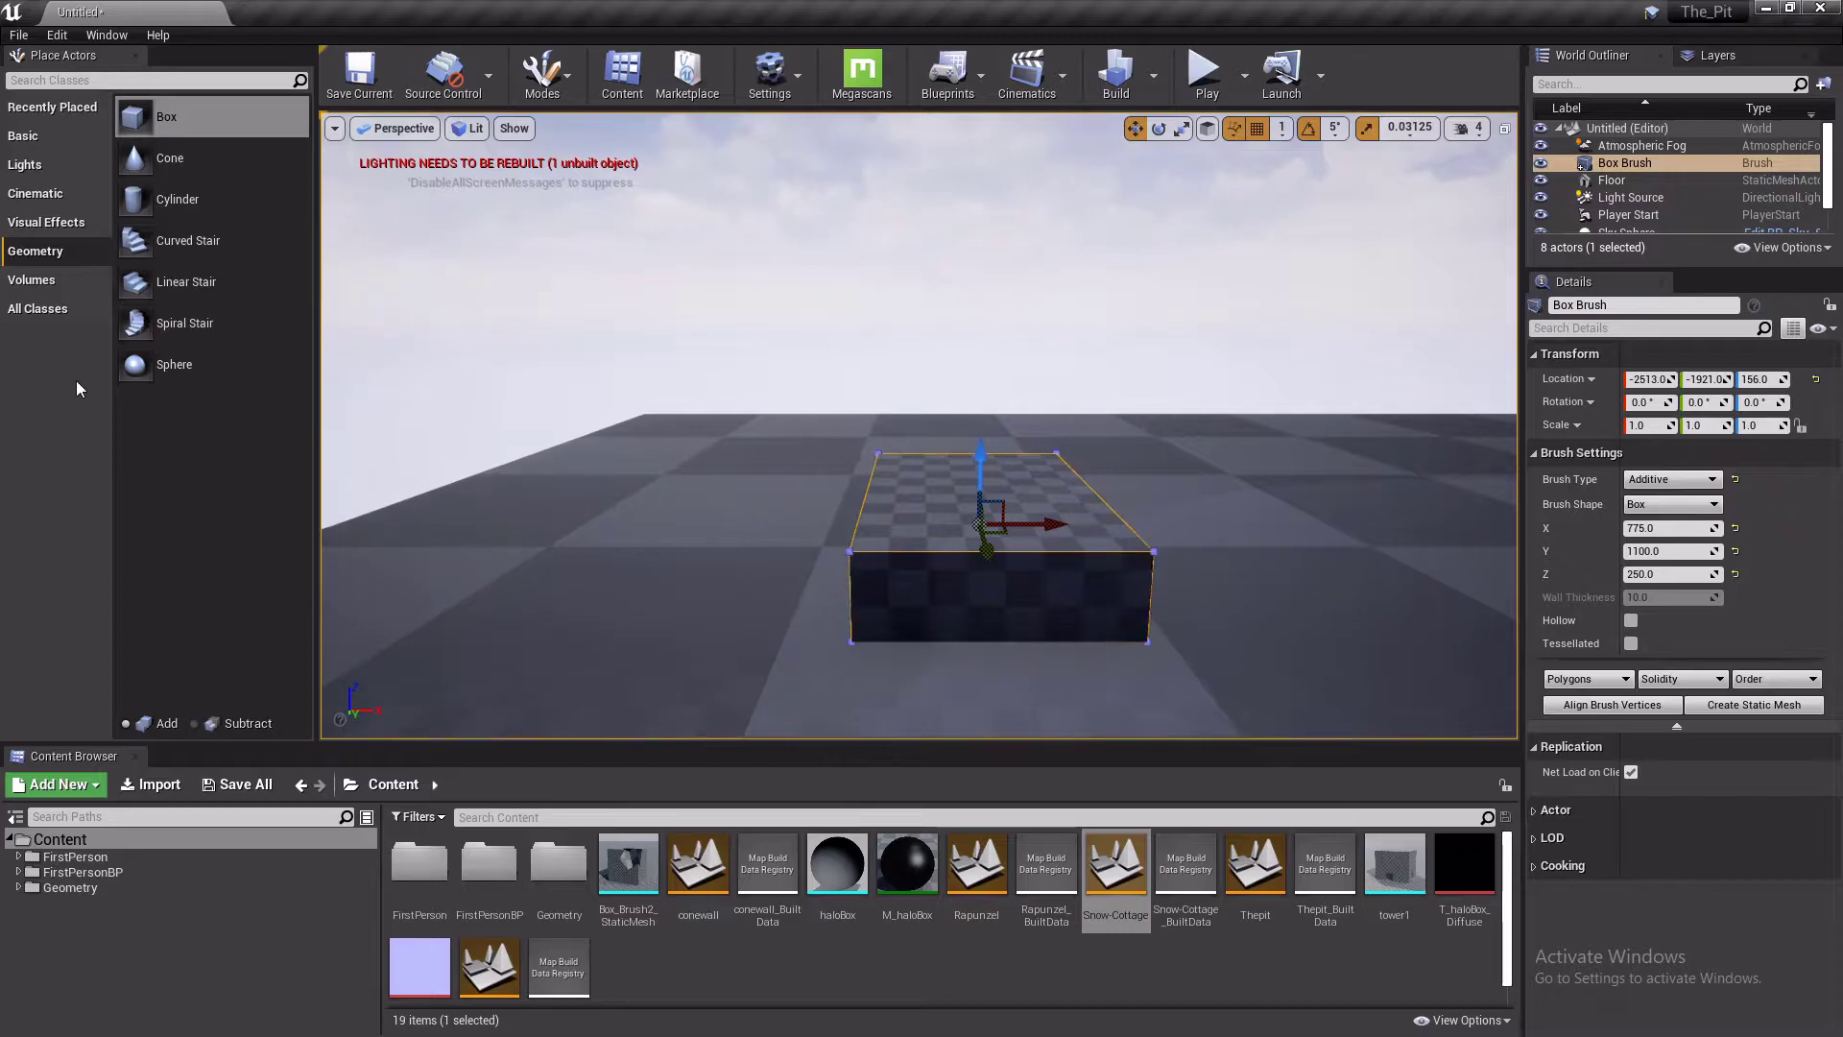
{"action": "mouse_move", "coordinate": [158, 119]}
{"action": "left_mouse_down"}
{"action": "mouse_move", "coordinate": [630, 321]}
{"action": "mouse_move", "coordinate": [941, 494]}
{"action": "mouse_move", "coordinate": [1038, 478]}
{"action": "mouse_move", "coordinate": [986, 487]}
{"action": "left_mouse_up"}
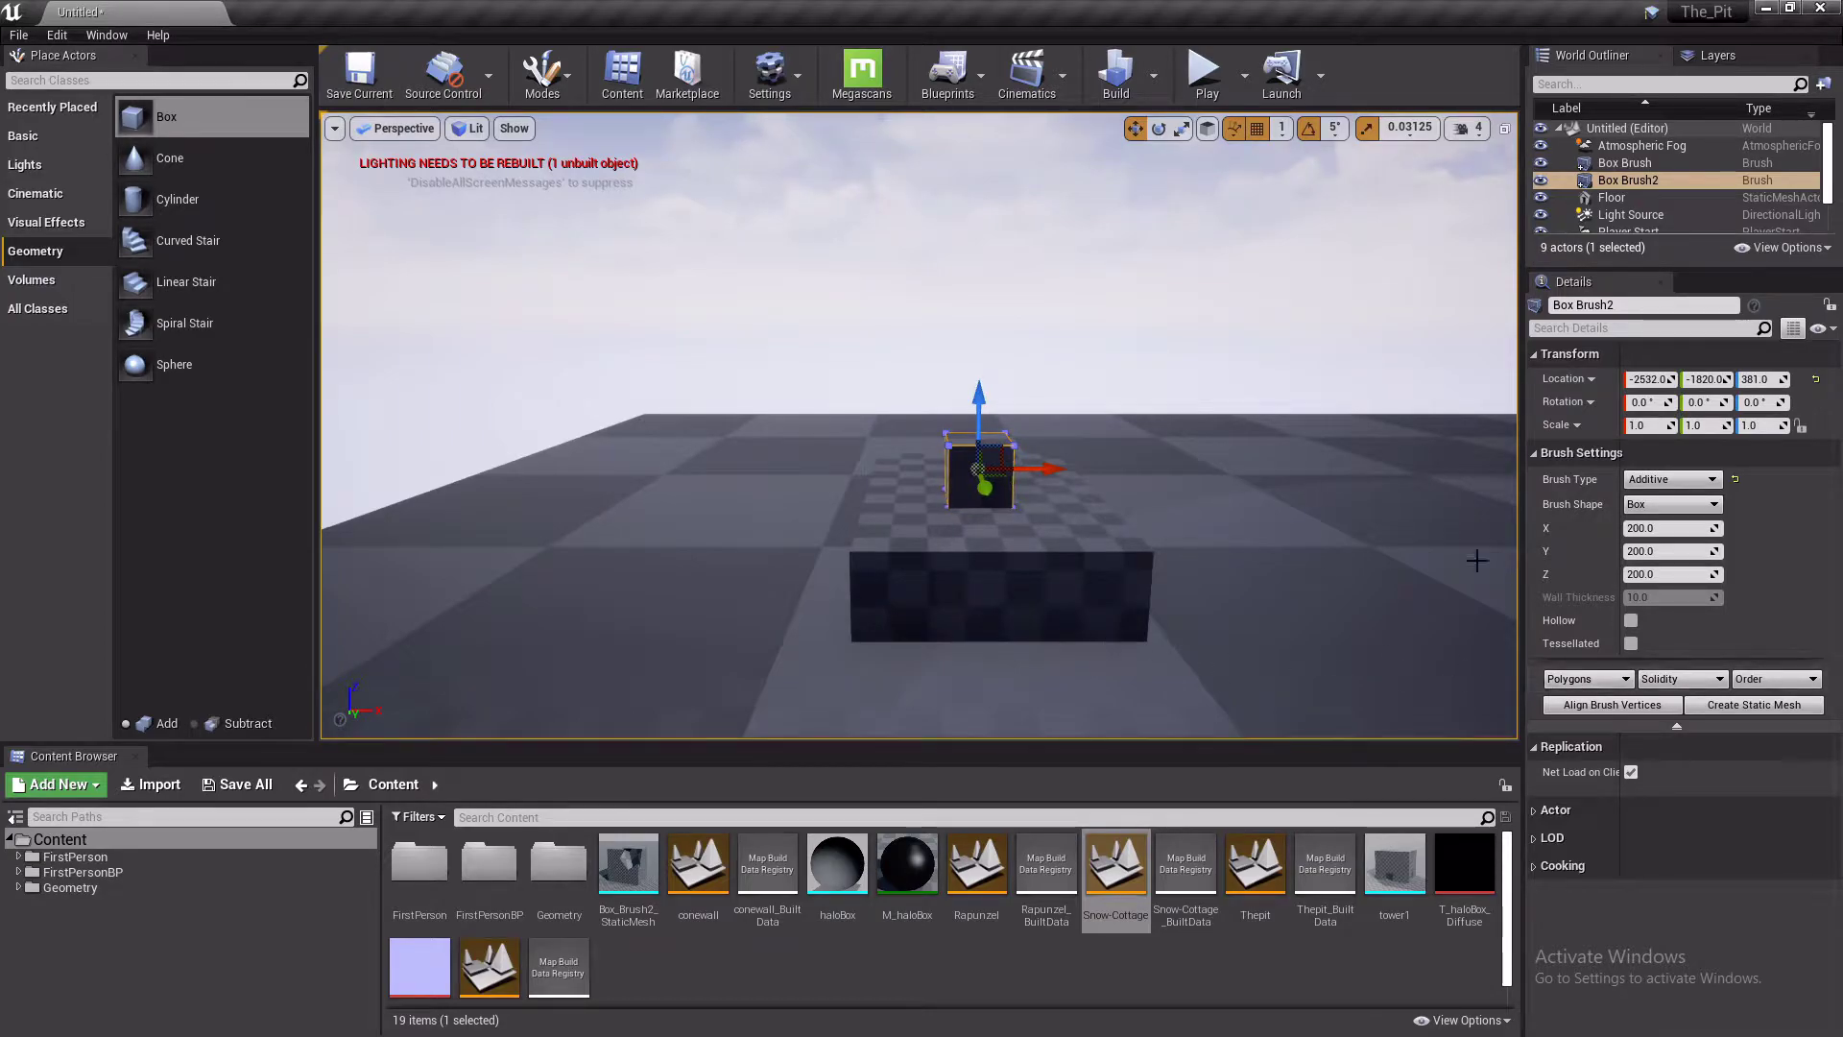
{"action": "left_click", "coordinate": [1681, 528]}
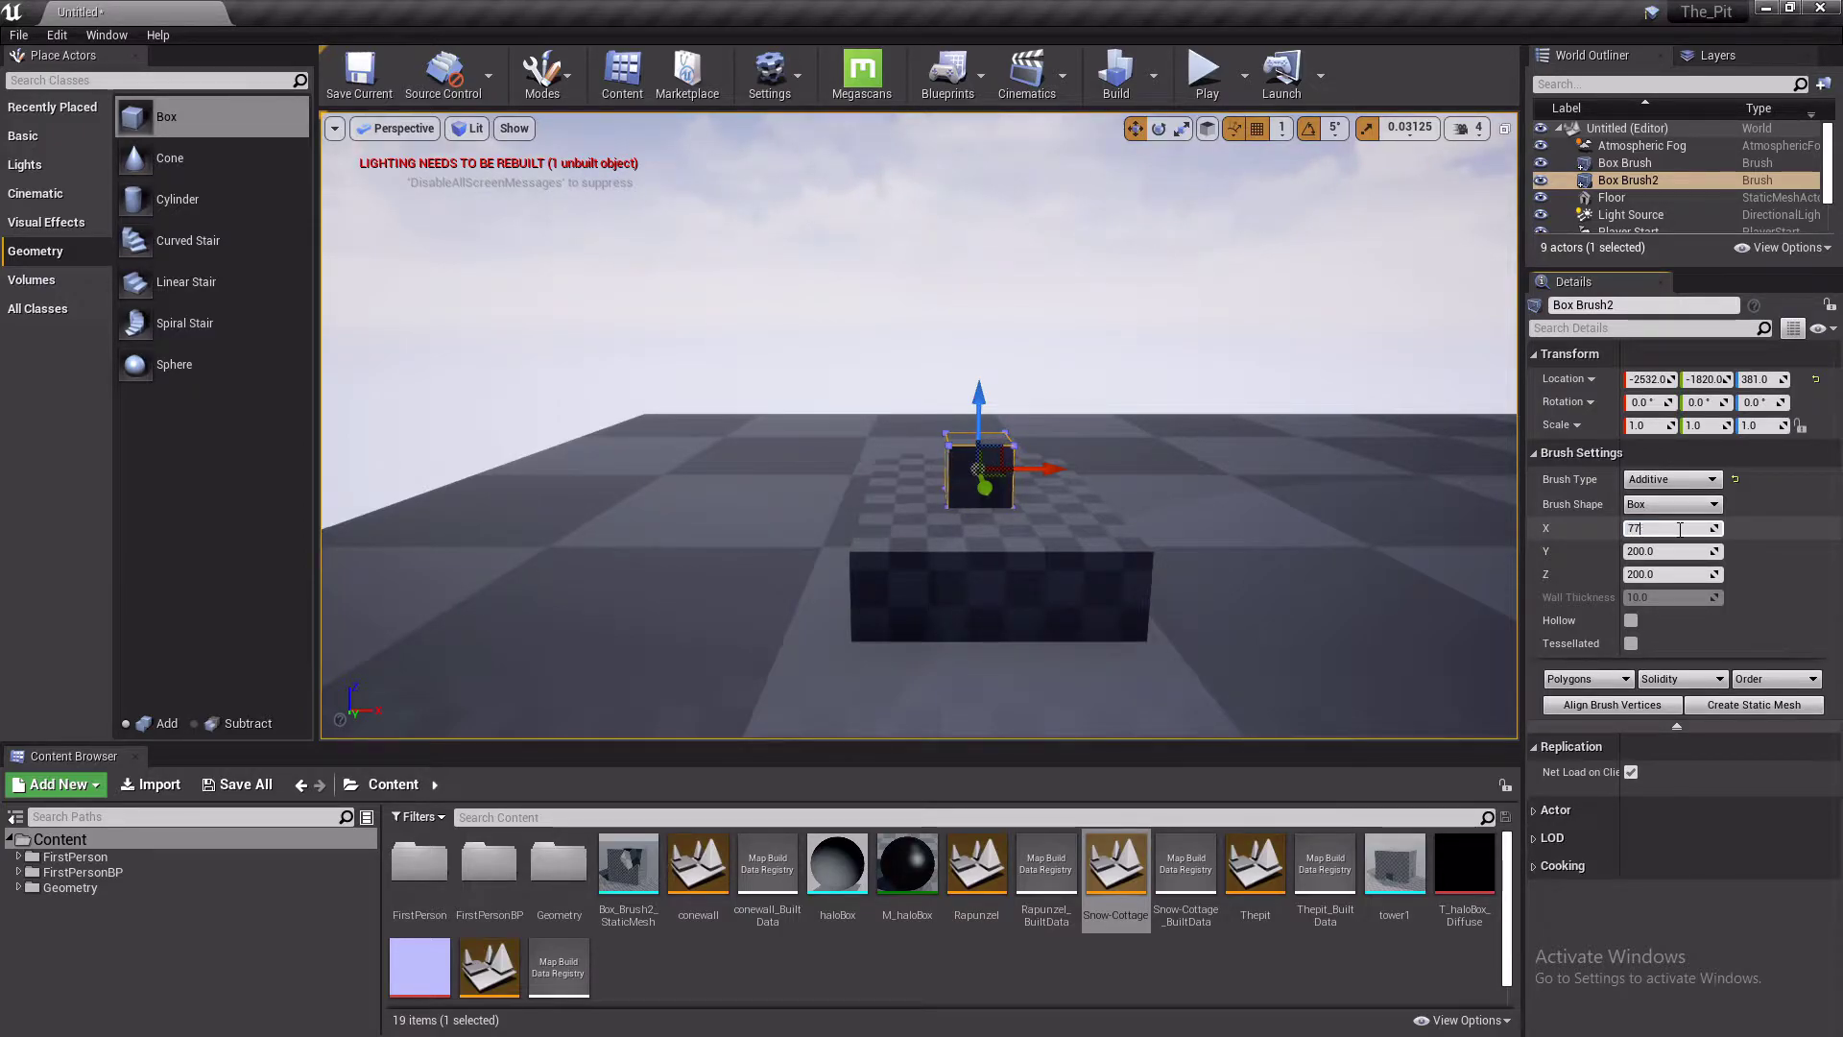
{"action": "key", "text": "BackSpace"}
{"action": "type", "text": "80"}
{"action": "key", "text": "Tab"}
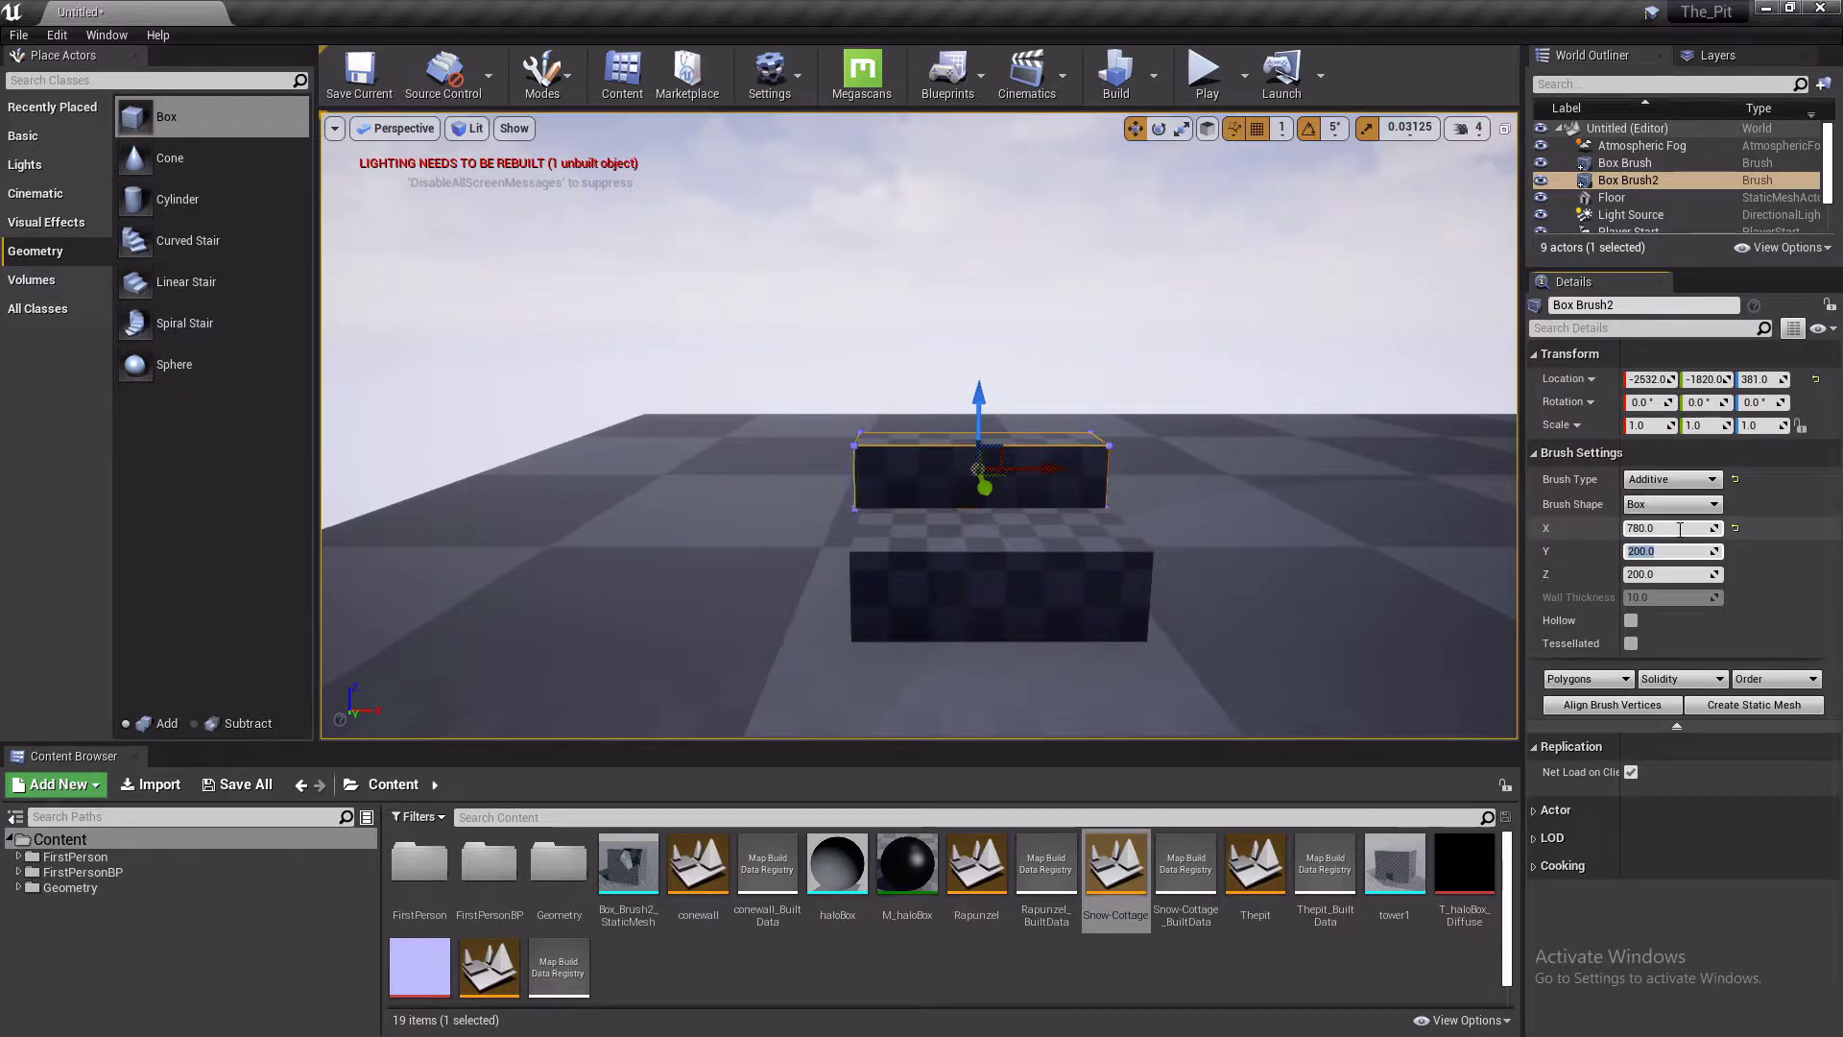
{"action": "type", "text": "1100"}
{"action": "key", "text": "Return"}
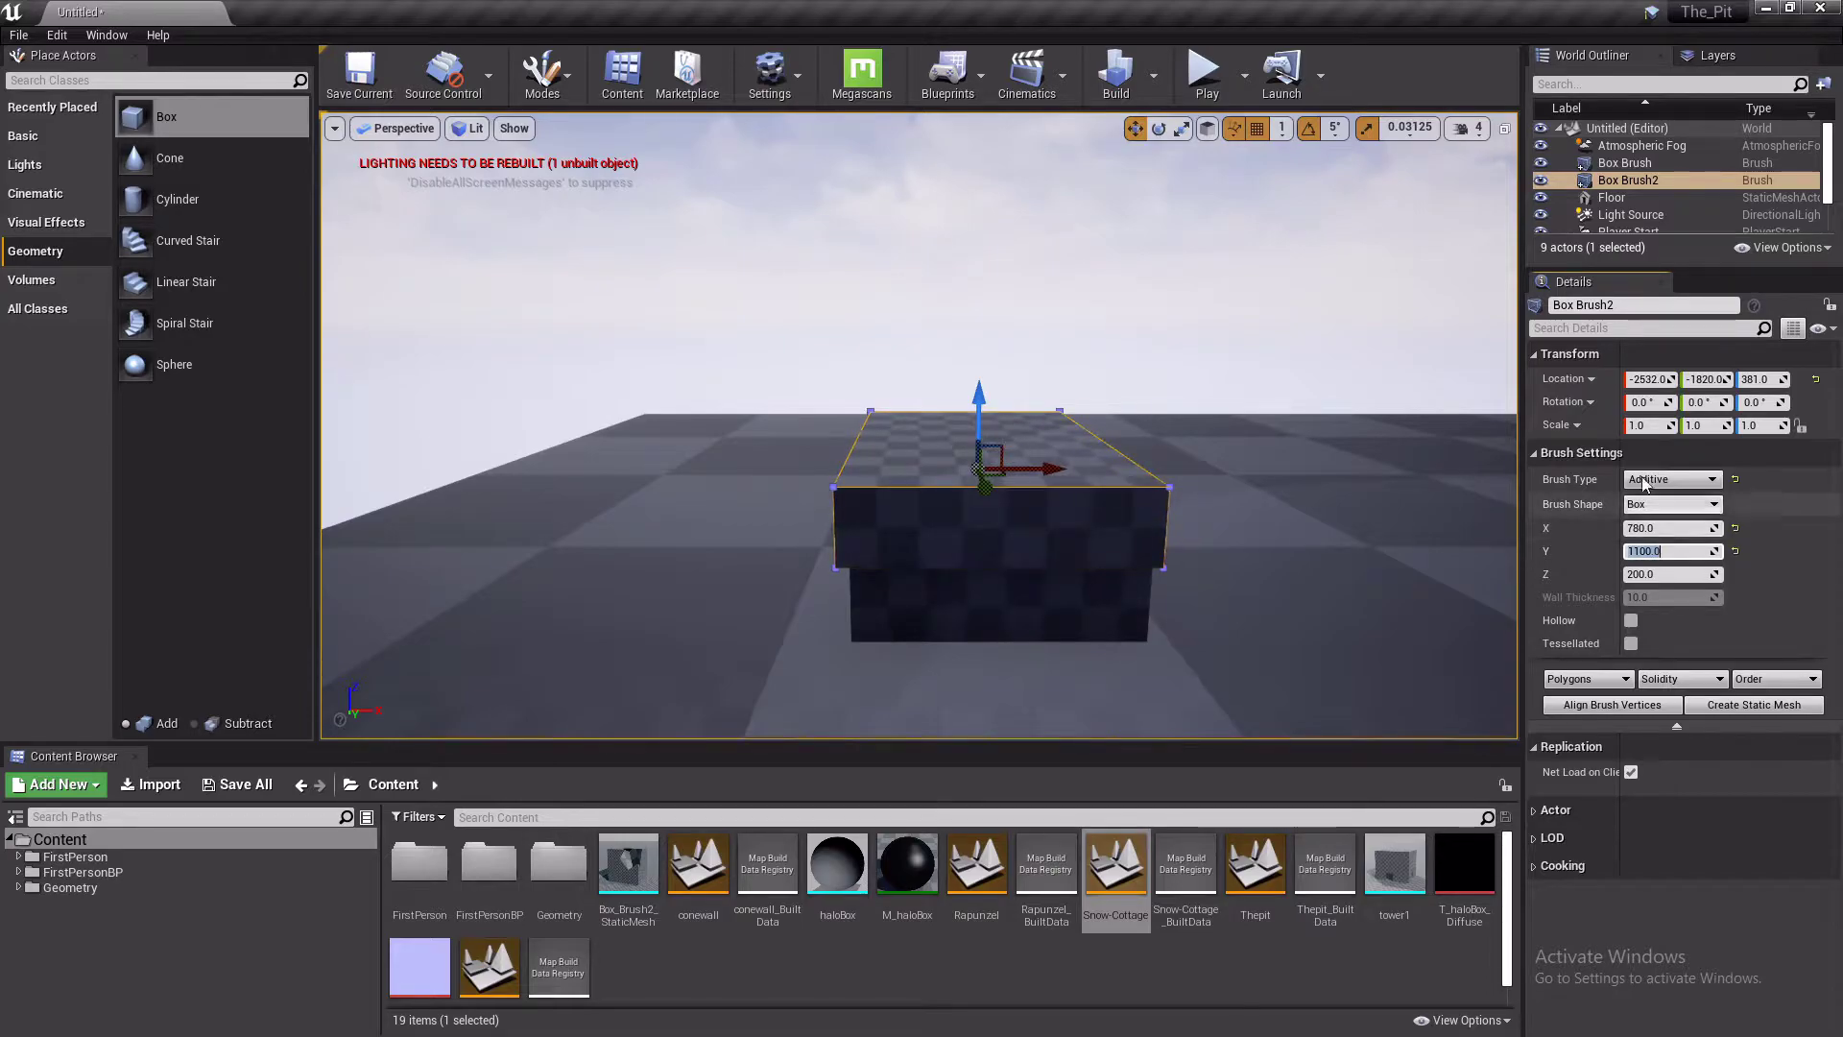
Align the second box brush over the lower box by moving it to about X -2515 and Y -1922
{"action": "right_click_drag", "start_coordinate": [1108, 450], "coordinate": [970, 457]}
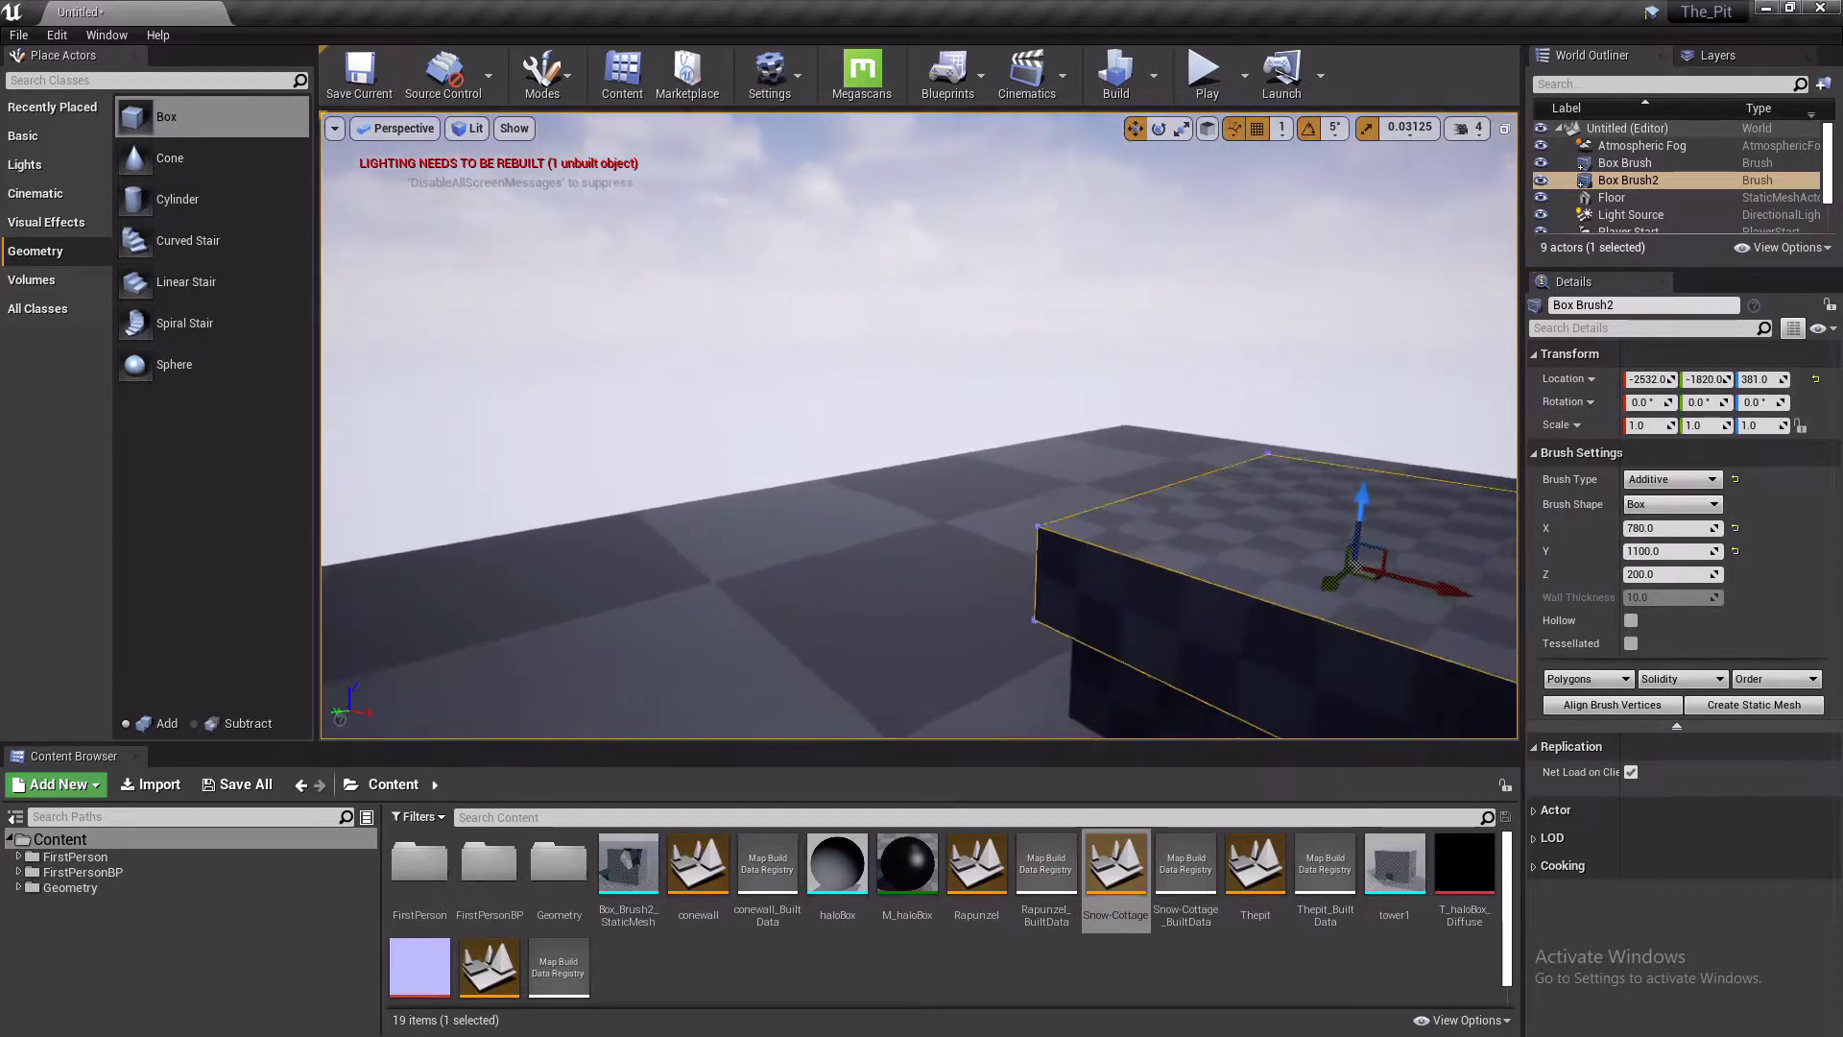
{"action": "key", "text": "f"}
{"action": "mouse_move", "coordinate": [764, 468]}
{"action": "left_mouse_down"}
{"action": "mouse_move", "coordinate": [821, 463]}
{"action": "mouse_move", "coordinate": [859, 486]}
{"action": "left_mouse_up"}
{"action": "key", "text": "d"}
{"action": "right_click_drag", "start_coordinate": [858, 486], "coordinate": [375, 482]}
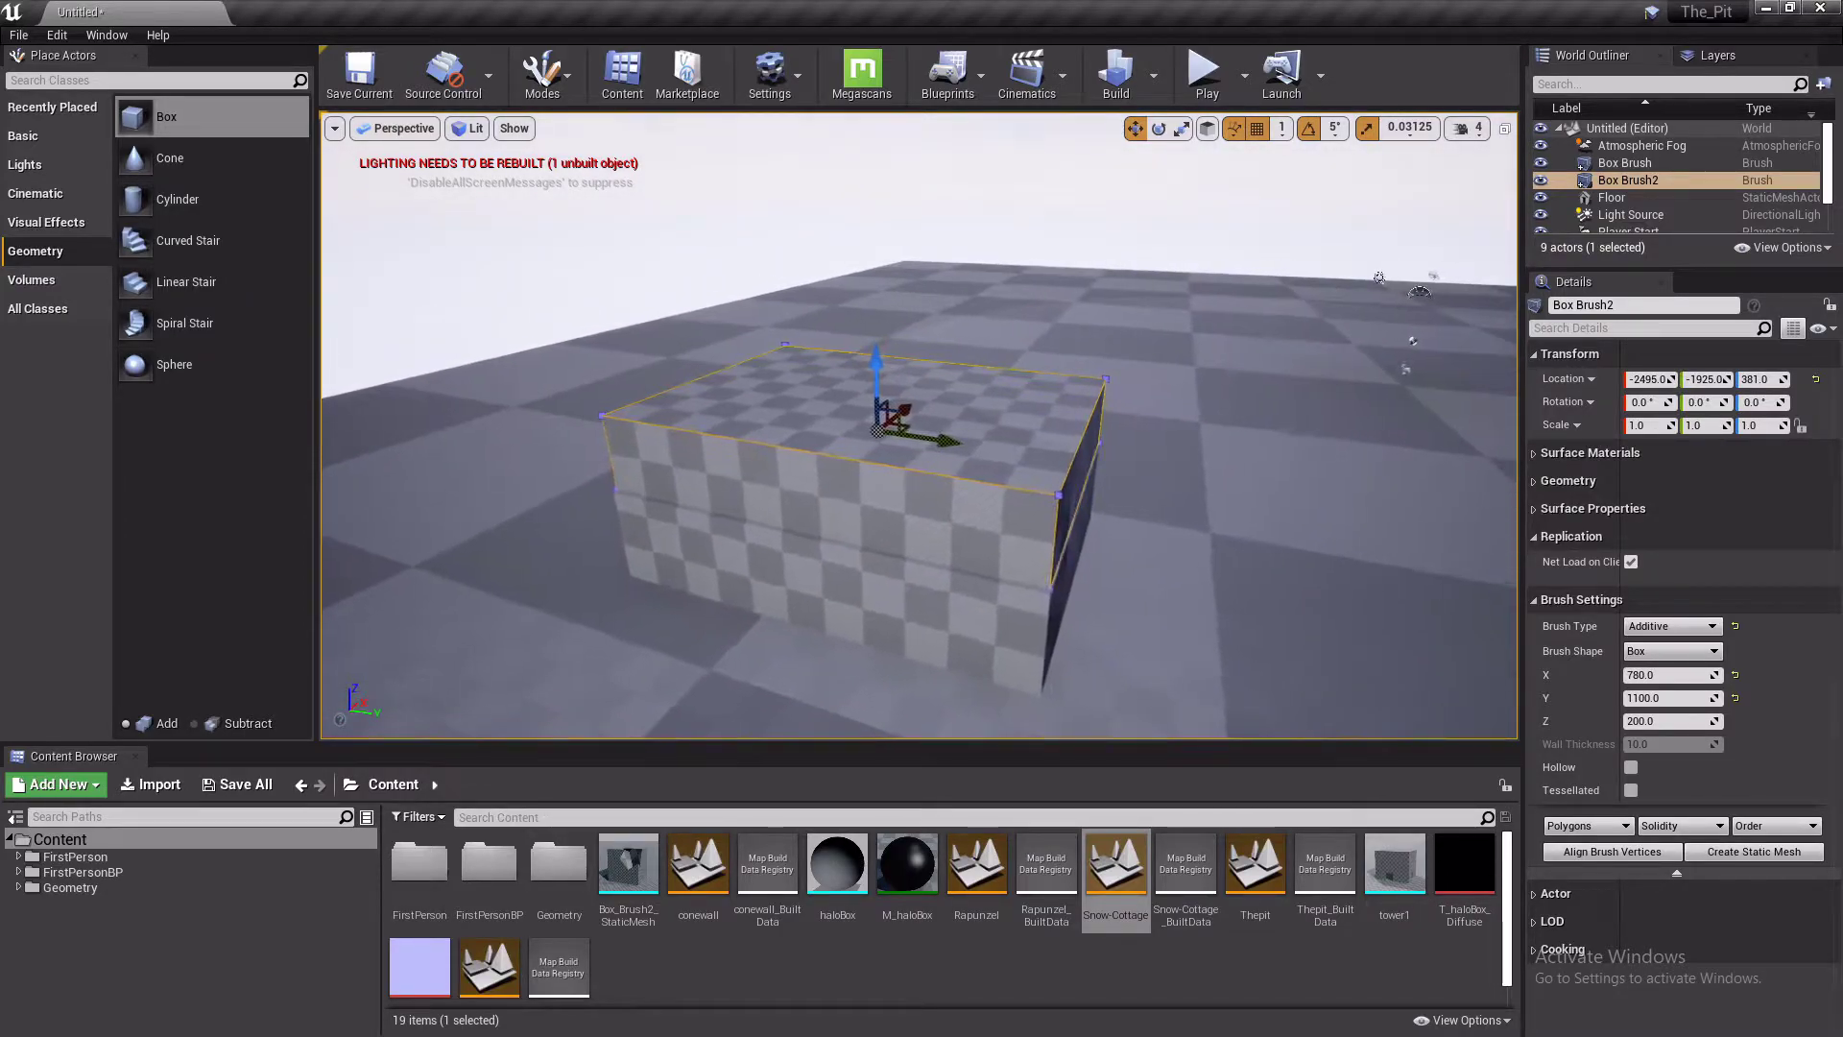
{"action": "left_click_drag", "start_coordinate": [948, 440], "coordinate": [950, 441]}
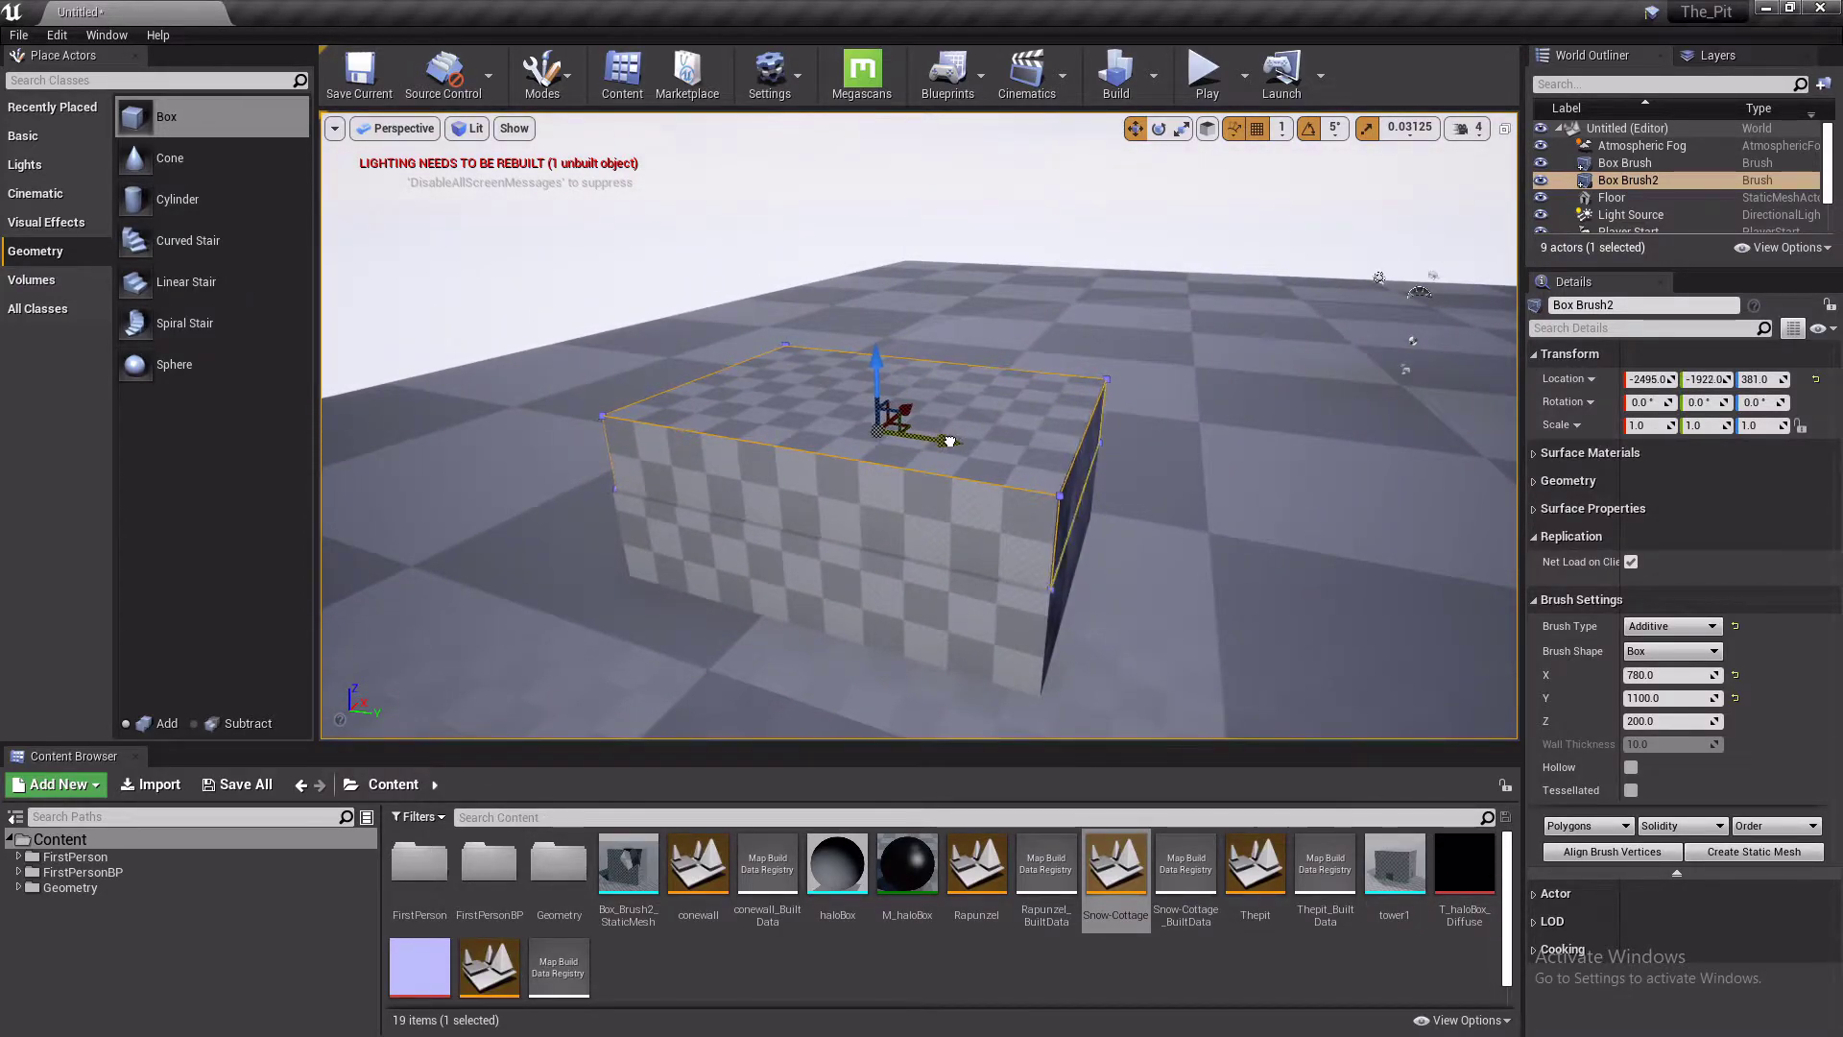
{"action": "right_click_drag", "start_coordinate": [951, 441], "coordinate": [1008, 422]}
{"action": "right_click_drag", "start_coordinate": [892, 471], "coordinate": [1080, 500]}
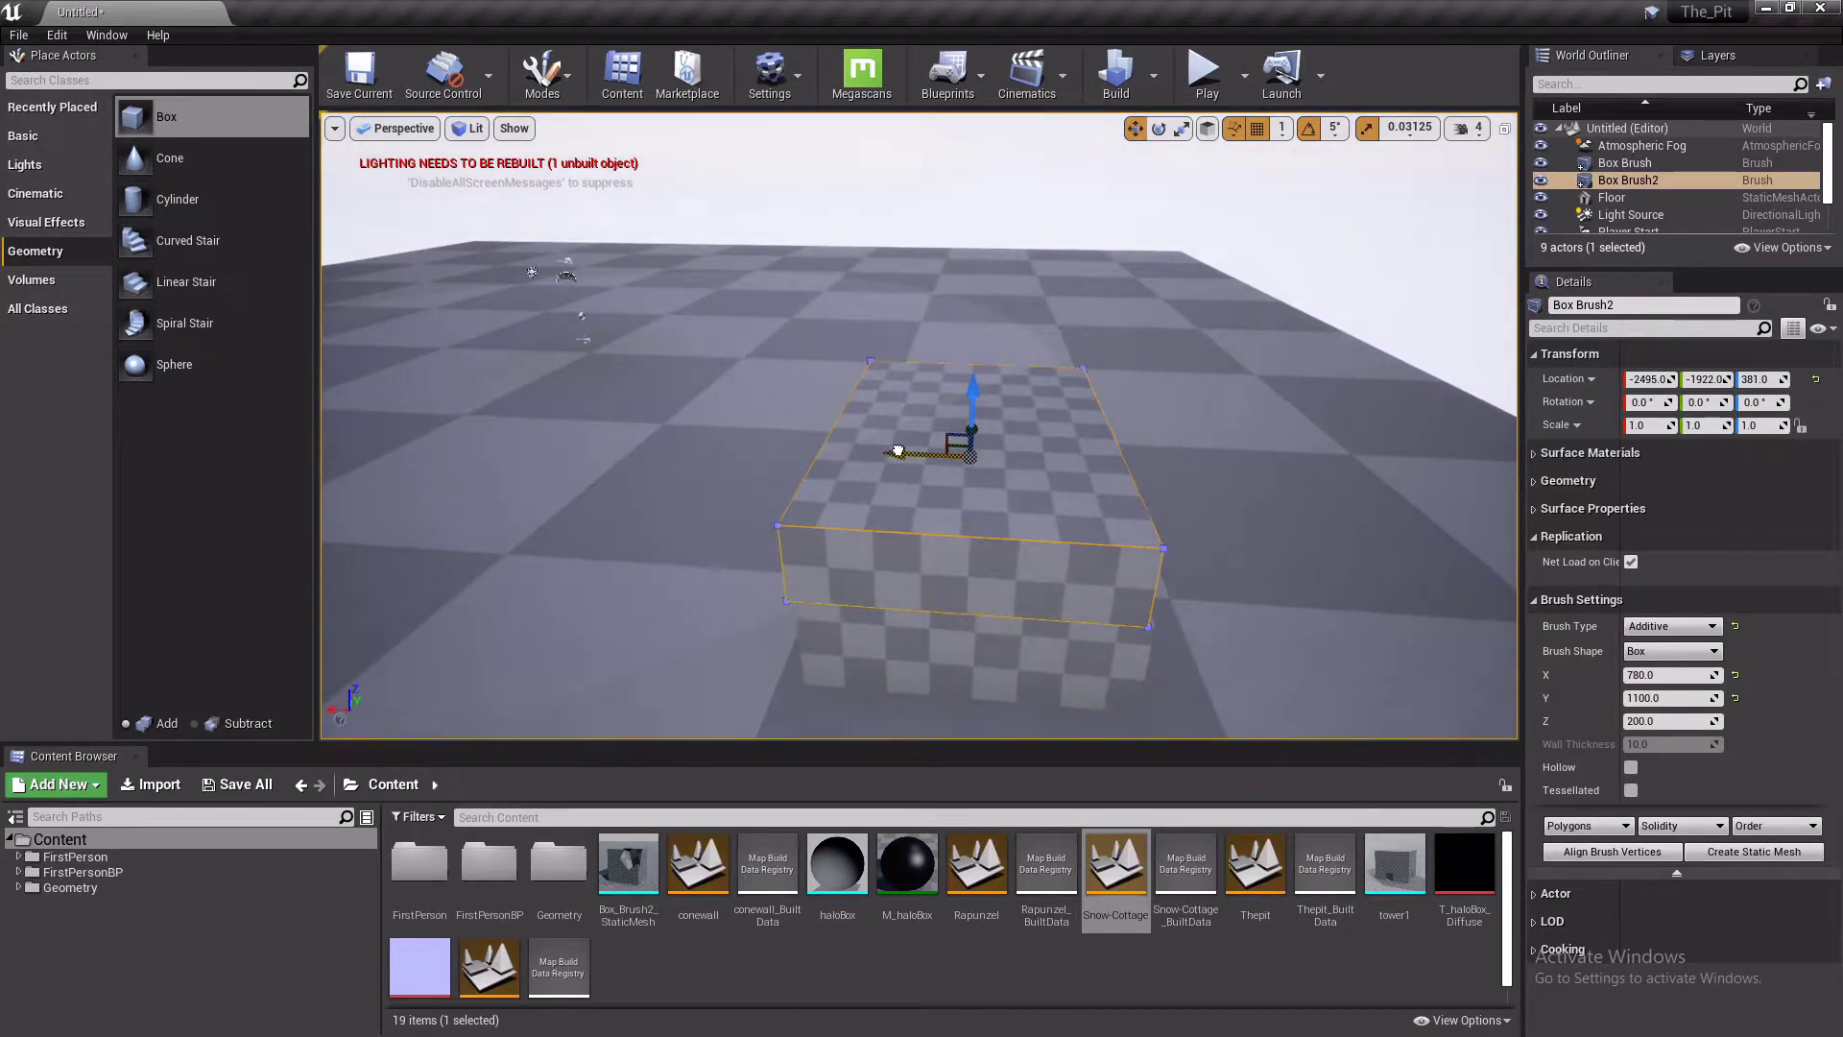
{"action": "left_click_drag", "start_coordinate": [898, 451], "coordinate": [905, 453]}
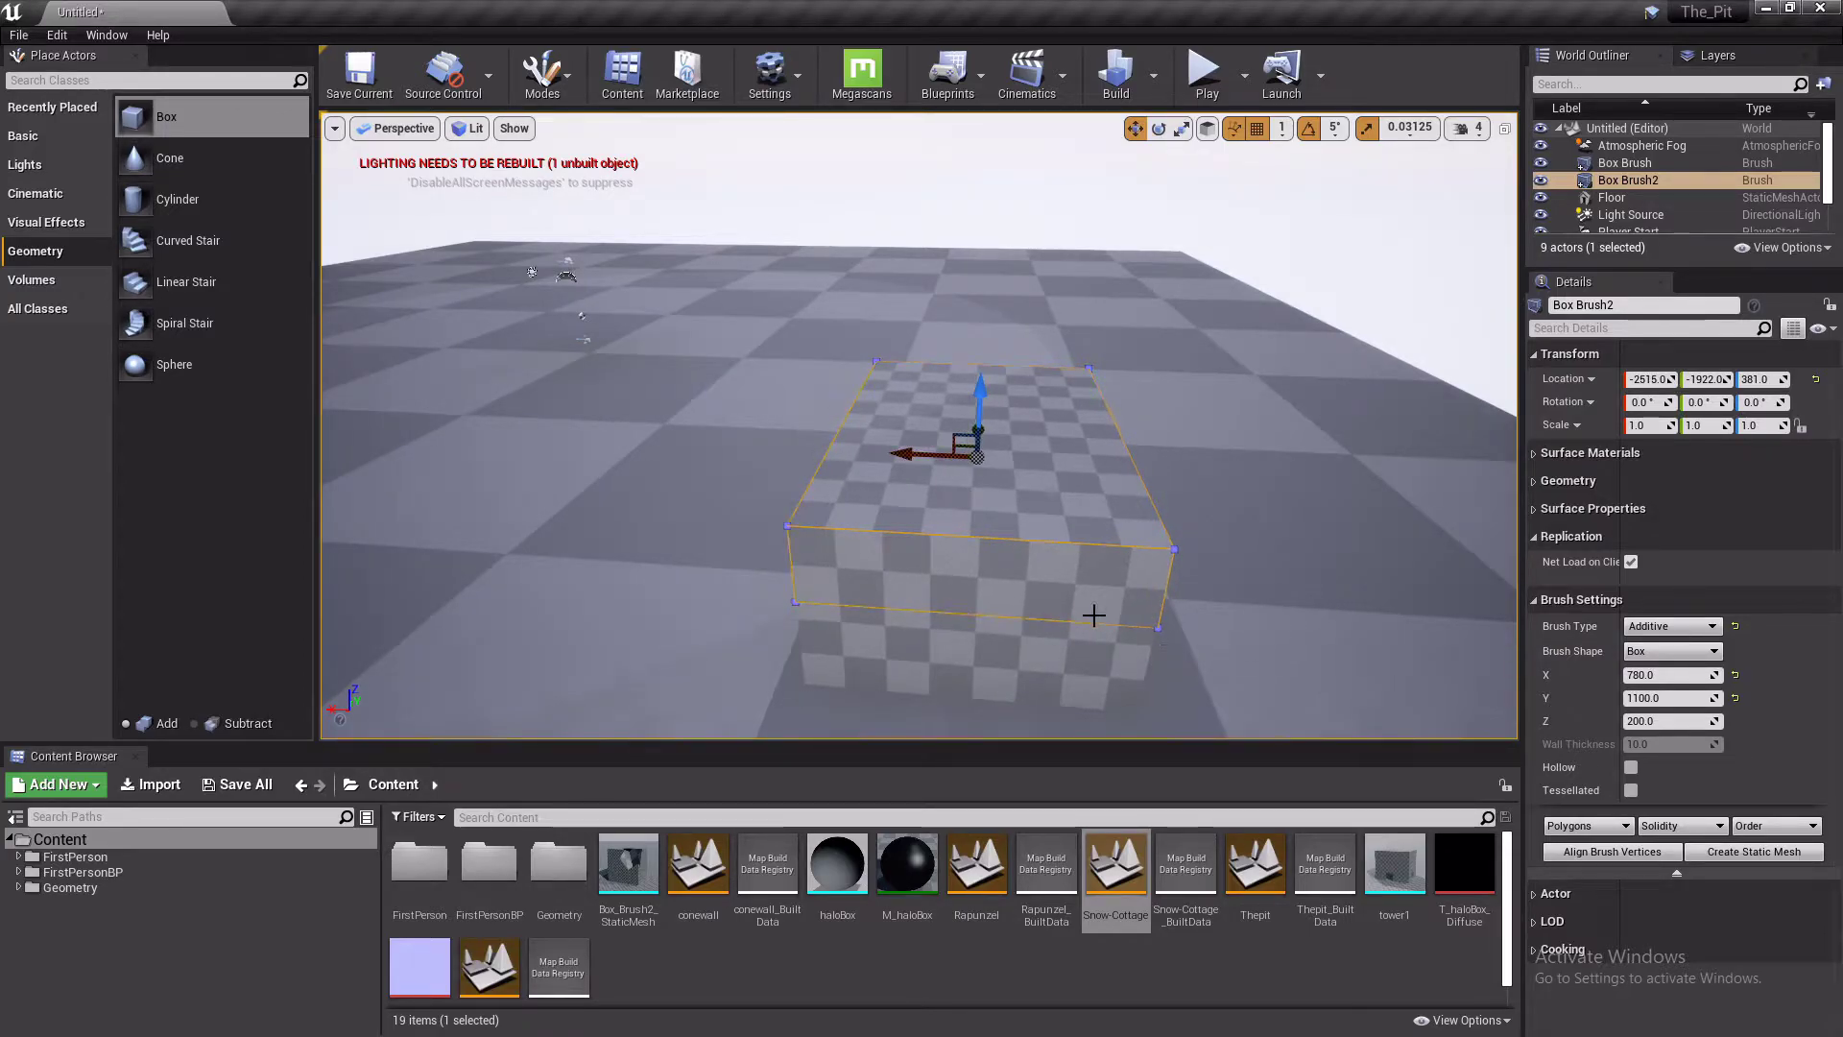
Switch to Brush Editing mode with the upper box brush selected
{"action": "left_click", "coordinate": [568, 90]}
{"action": "left_click", "coordinate": [624, 198]}
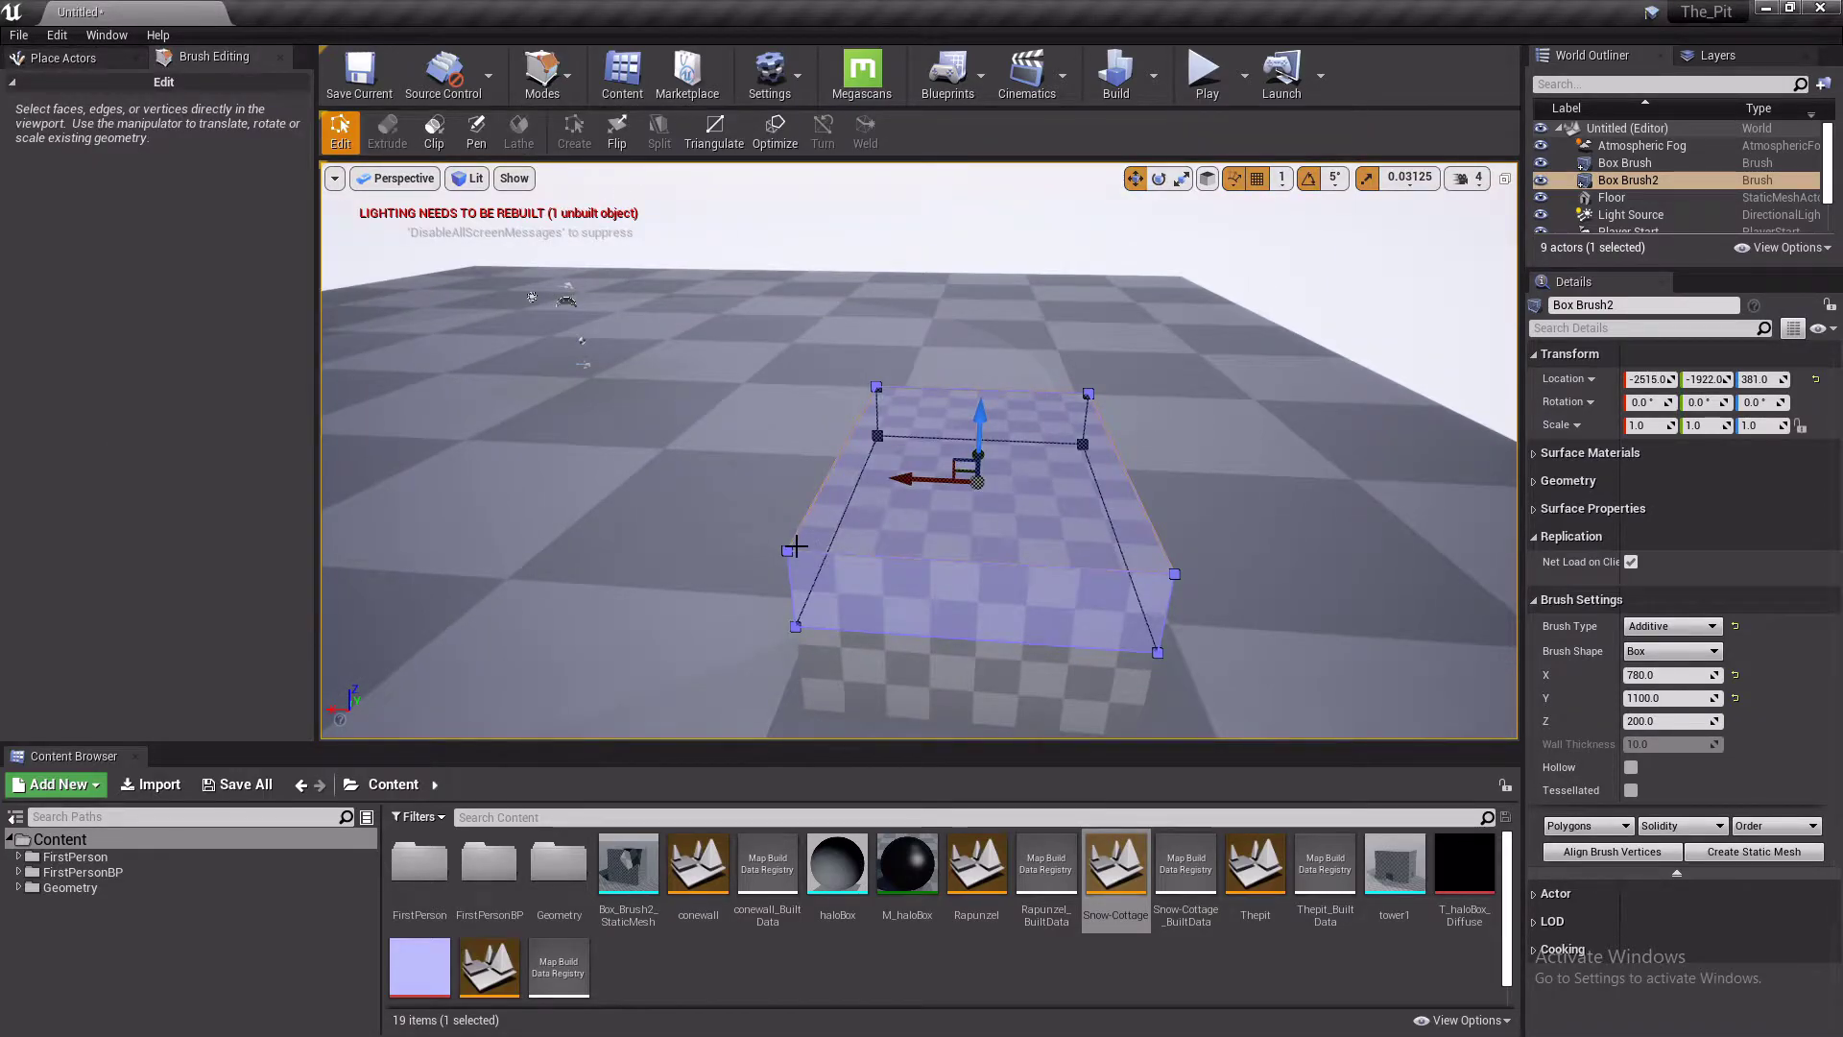
{"action": "right_click", "coordinate": [981, 515]}
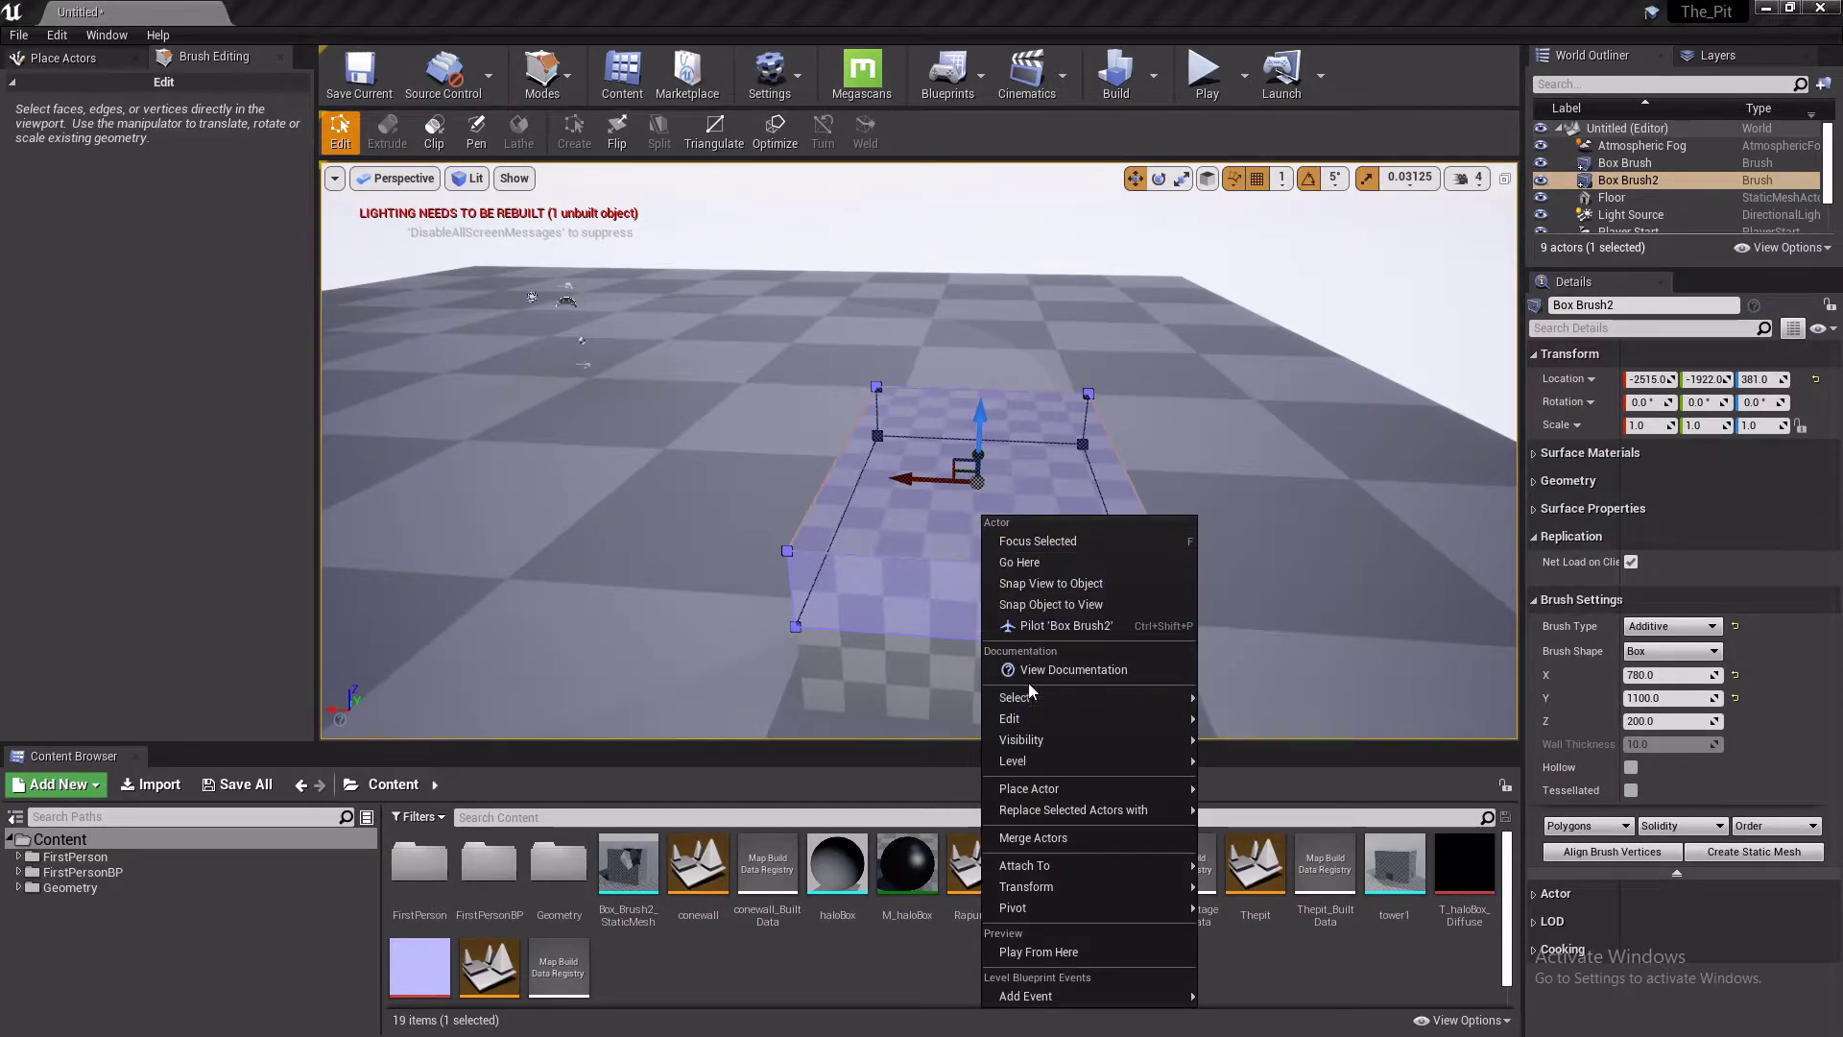
{"action": "left_click", "coordinate": [665, 675]}
{"action": "left_click", "coordinate": [867, 536]}
Try to split the upper box brush using its two top corner vertices at the near end
{"action": "left_click", "coordinate": [787, 550]}
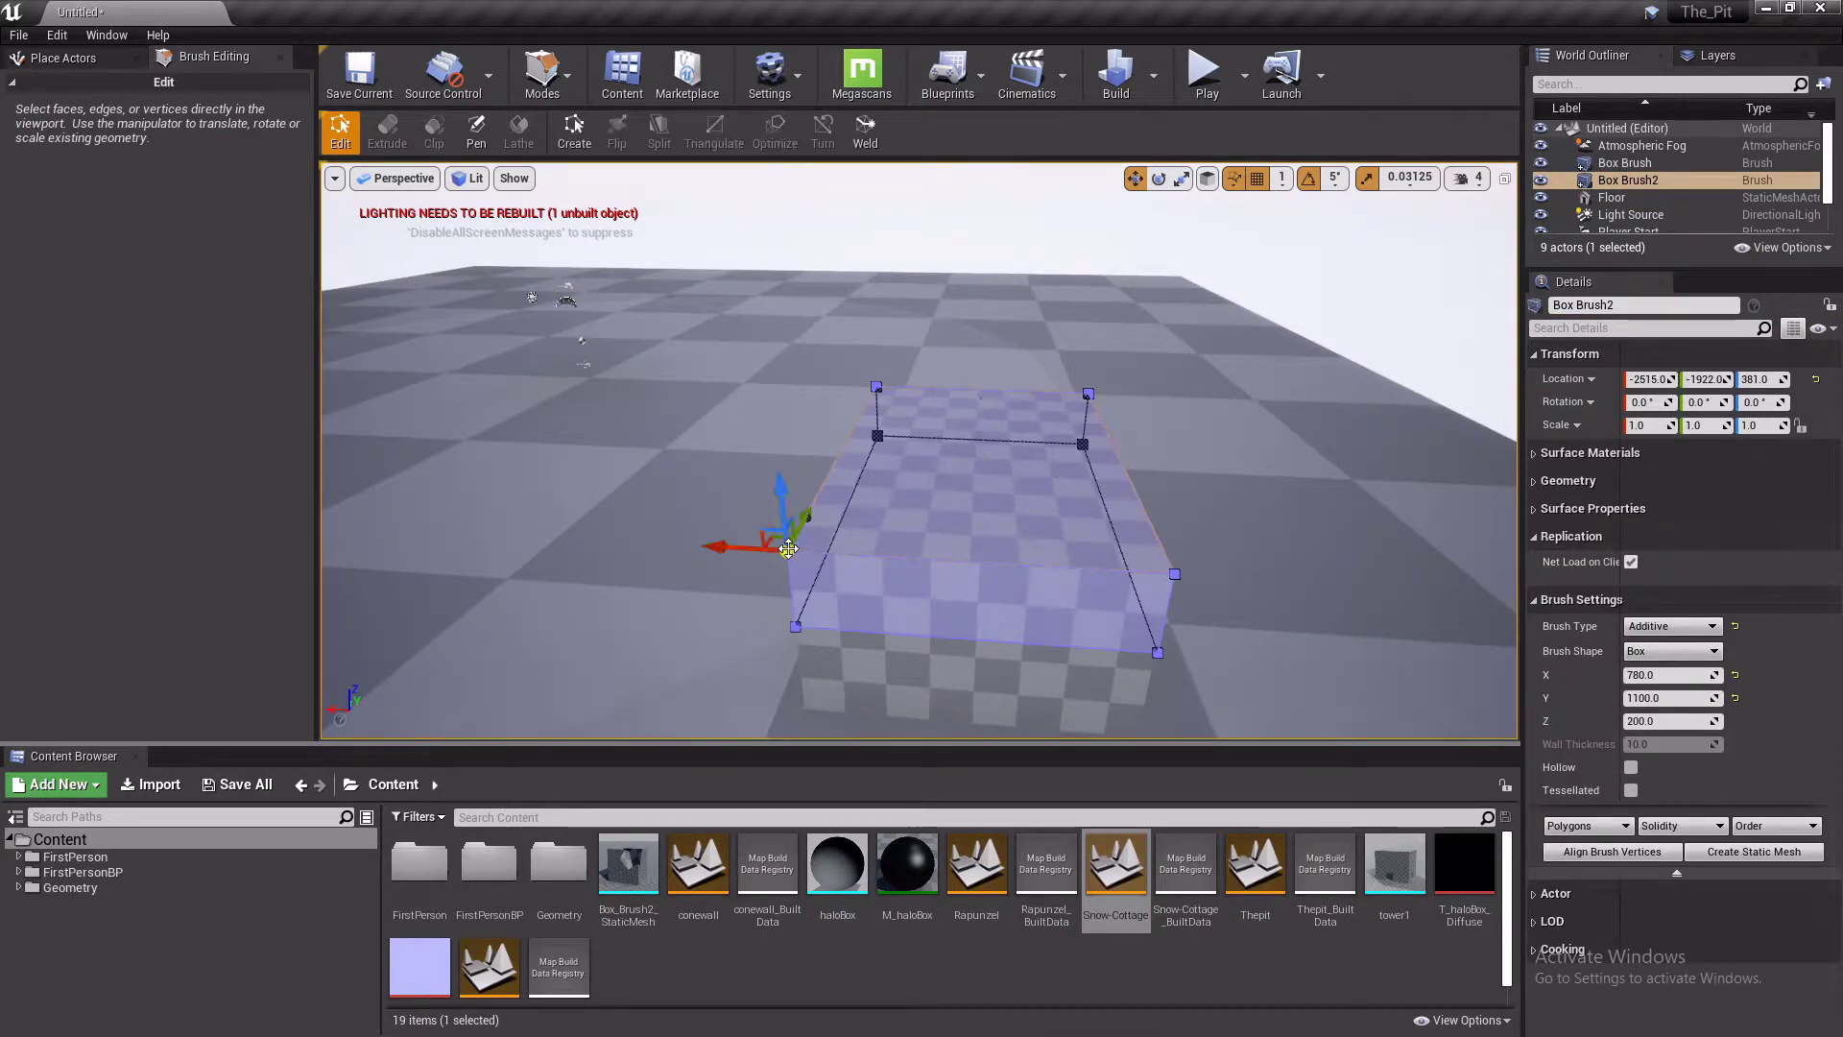
{"action": "left_click", "coordinate": [1177, 573], "text": "ctrl"}
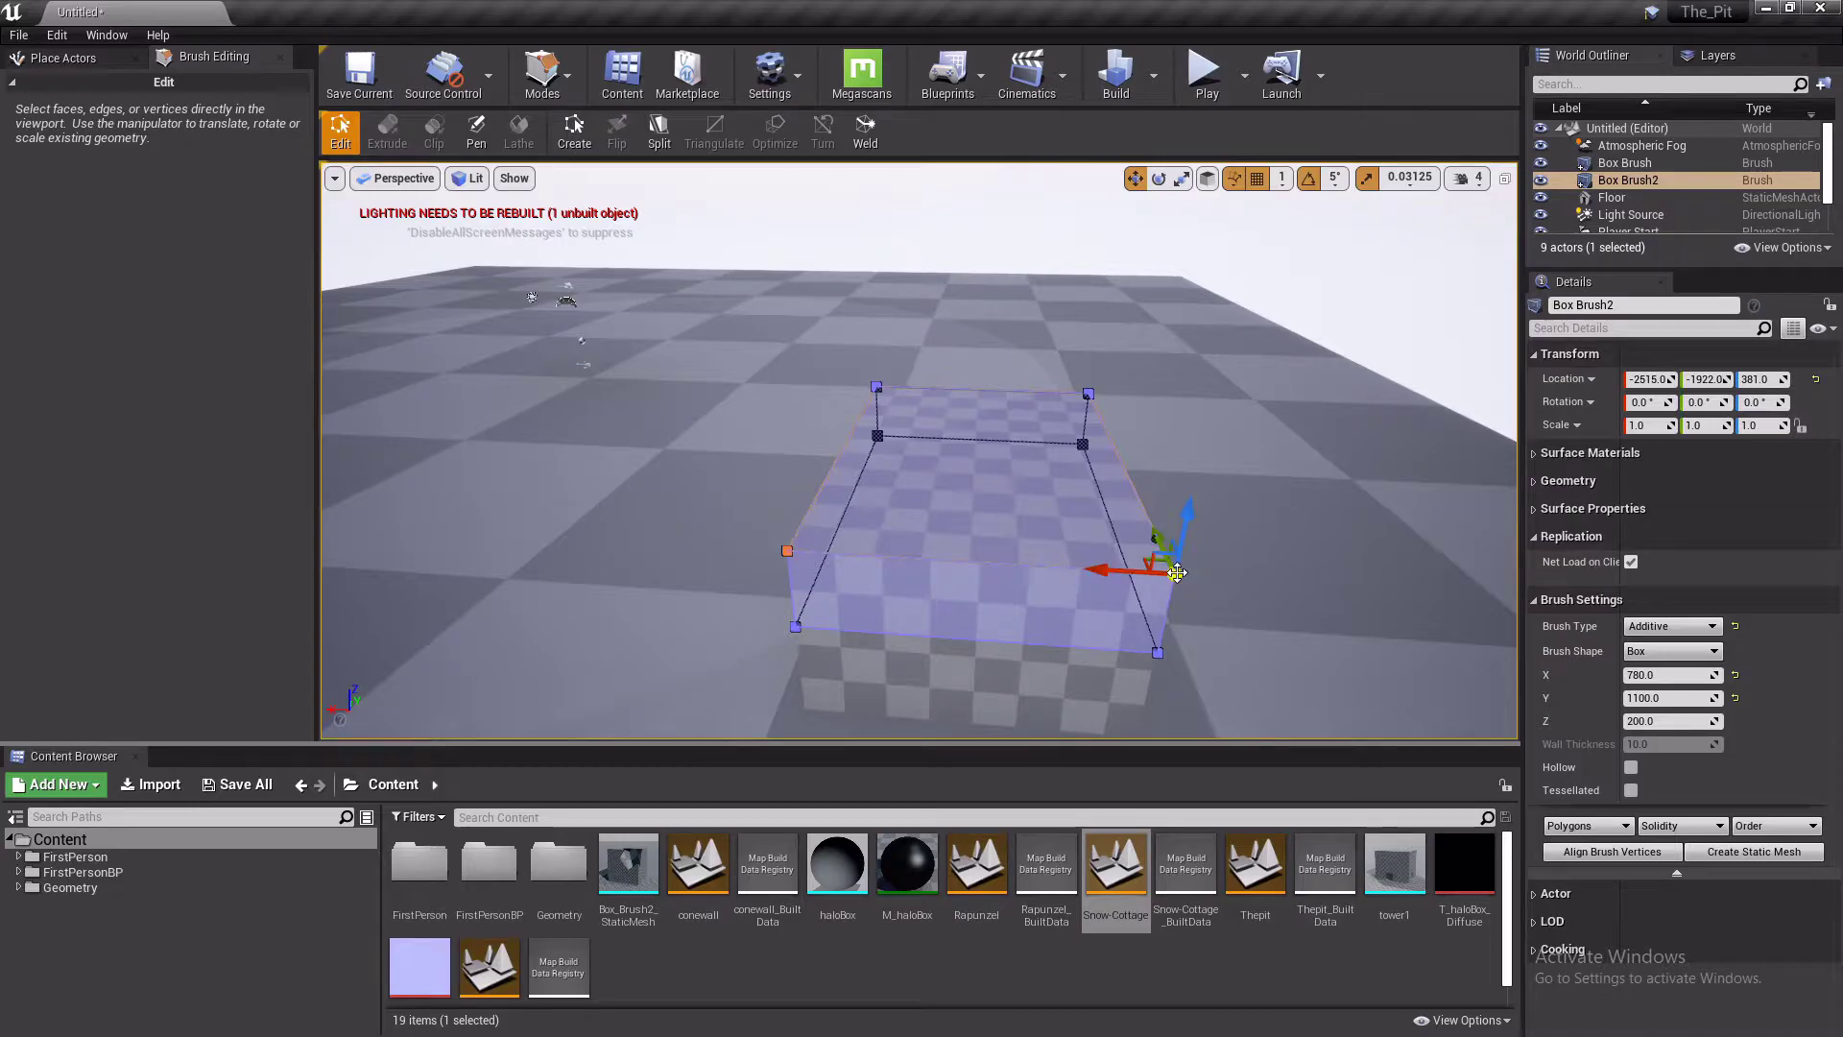
{"action": "left_click", "coordinate": [787, 552]}
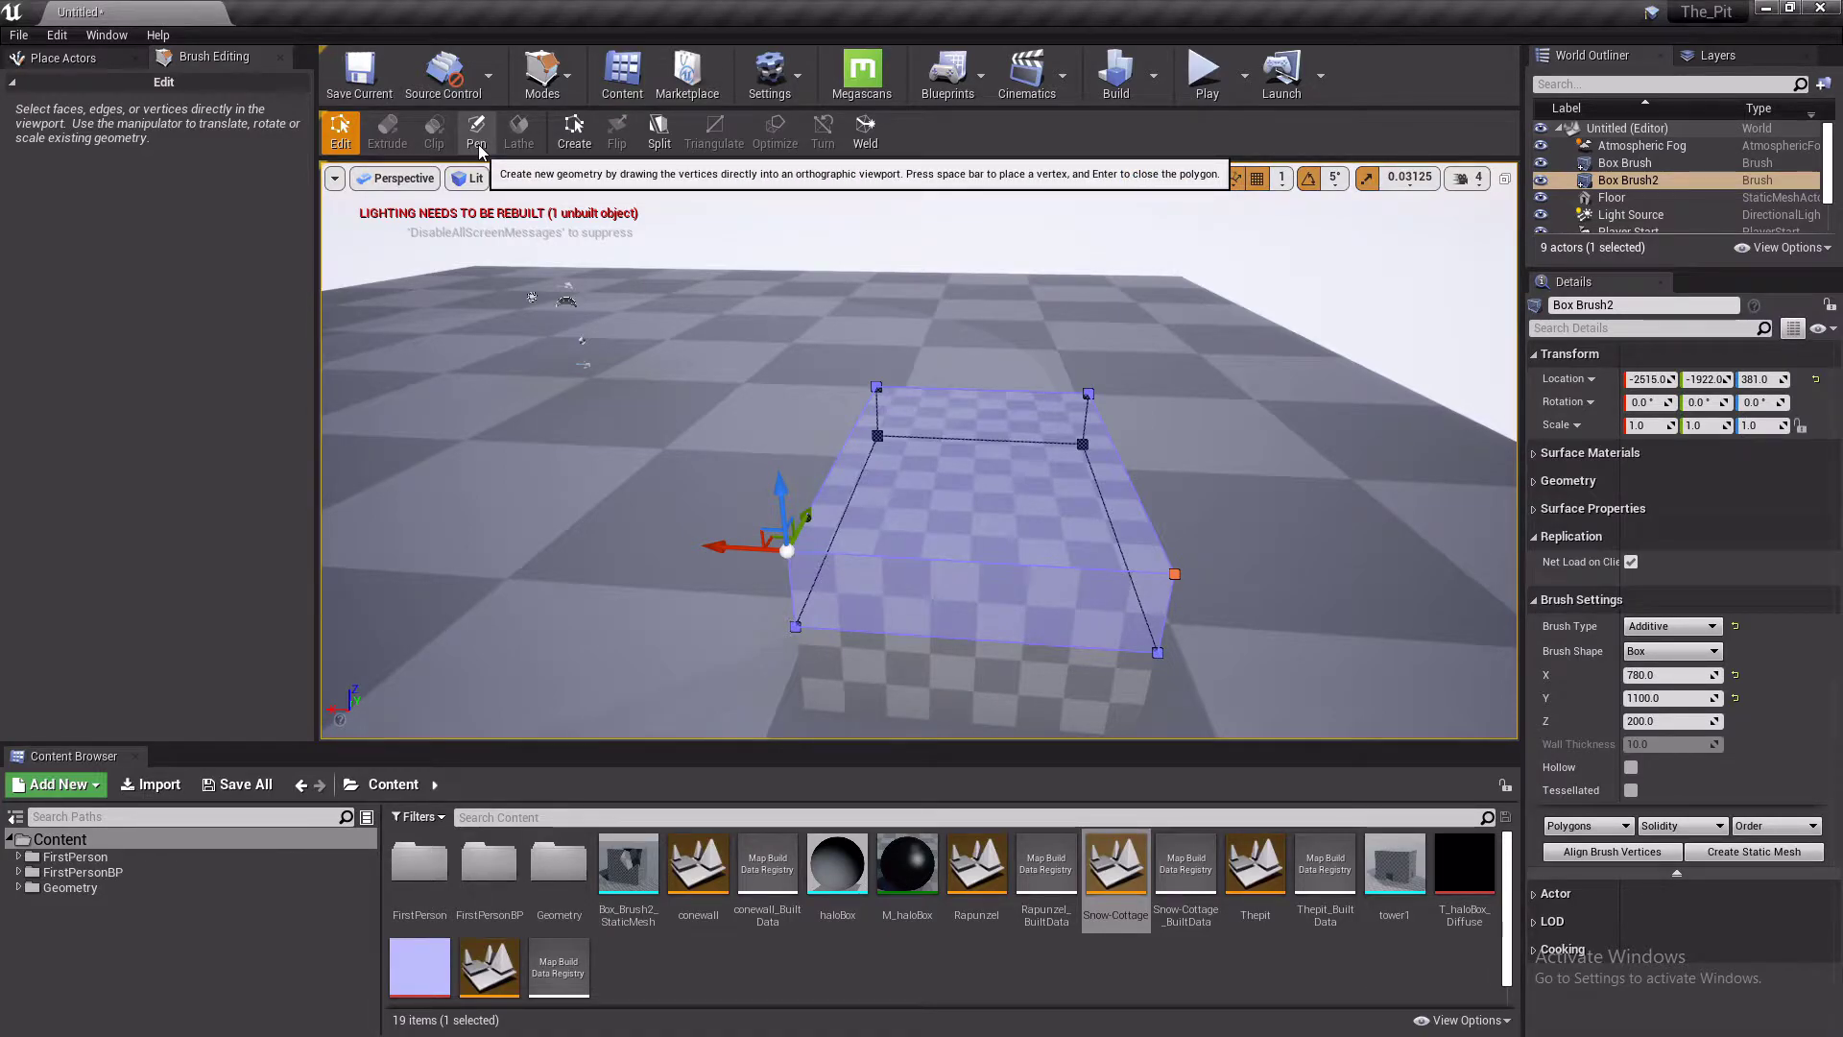
{"action": "left_click", "coordinate": [659, 134]}
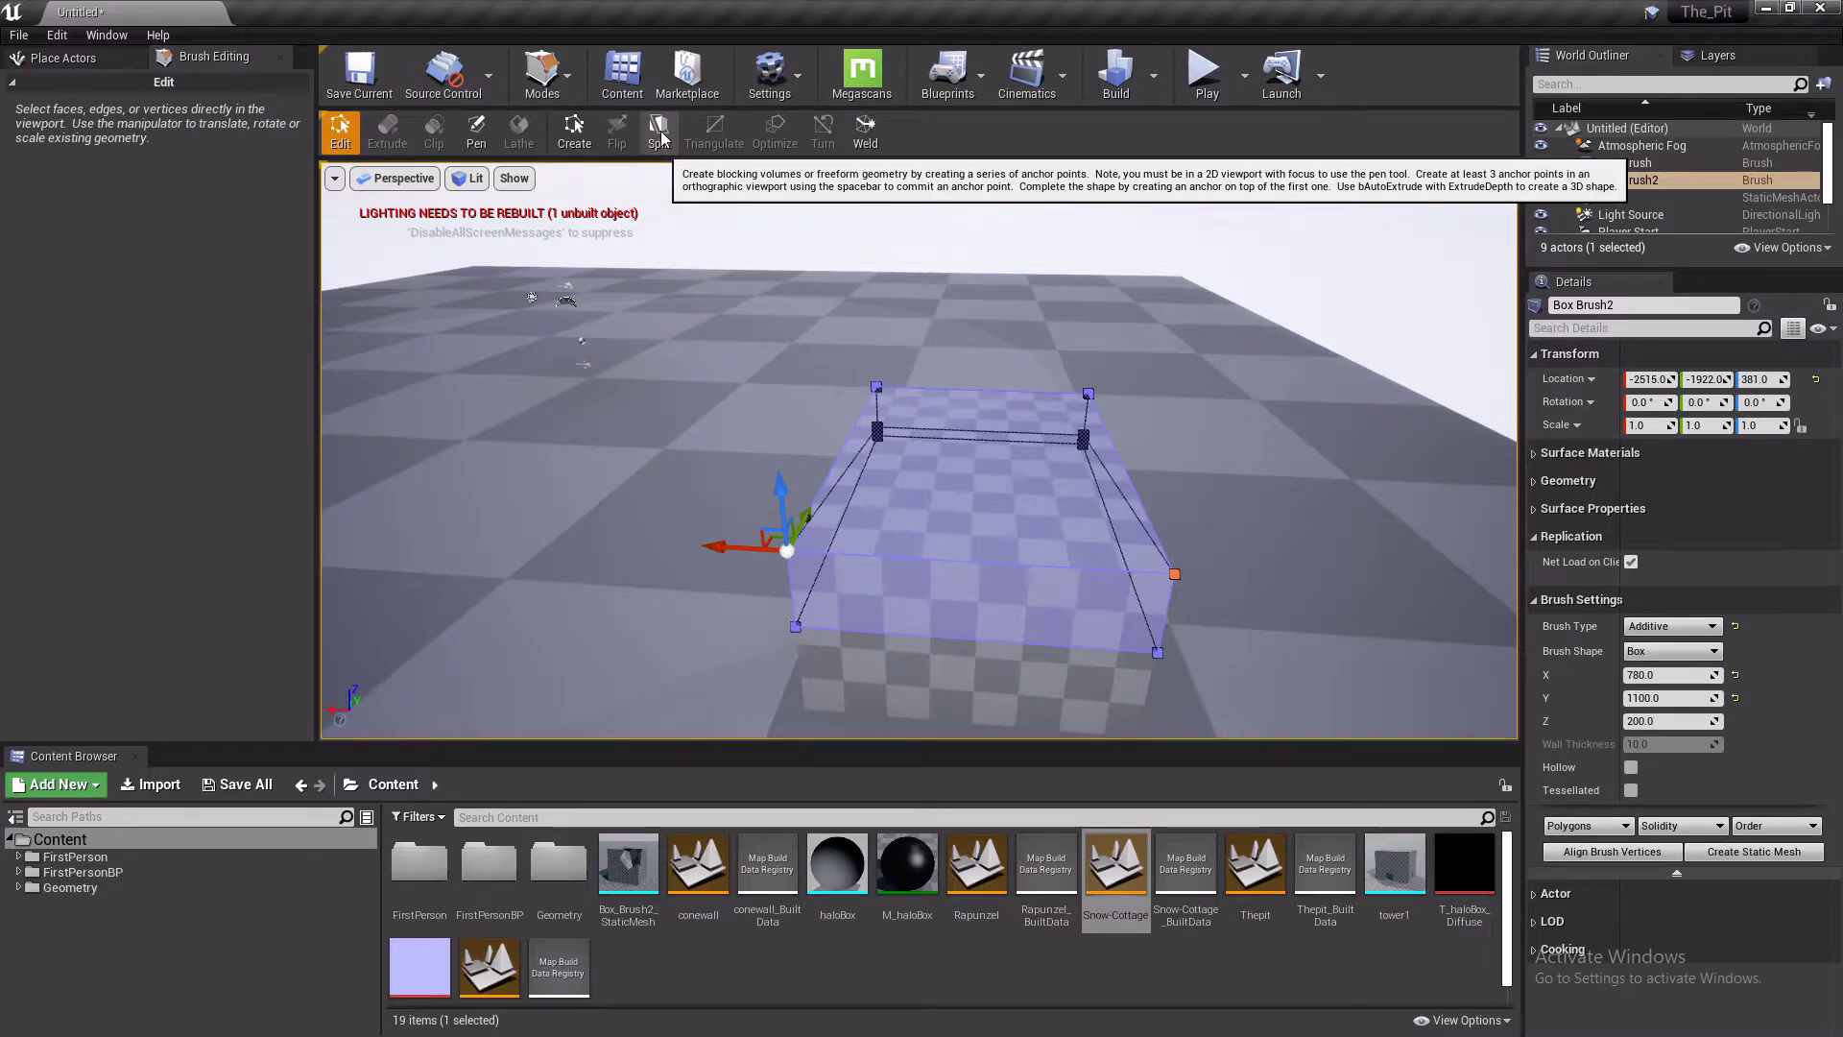
{"action": "key", "text": "ctrl+z"}
{"action": "left_click", "coordinate": [963, 506]}
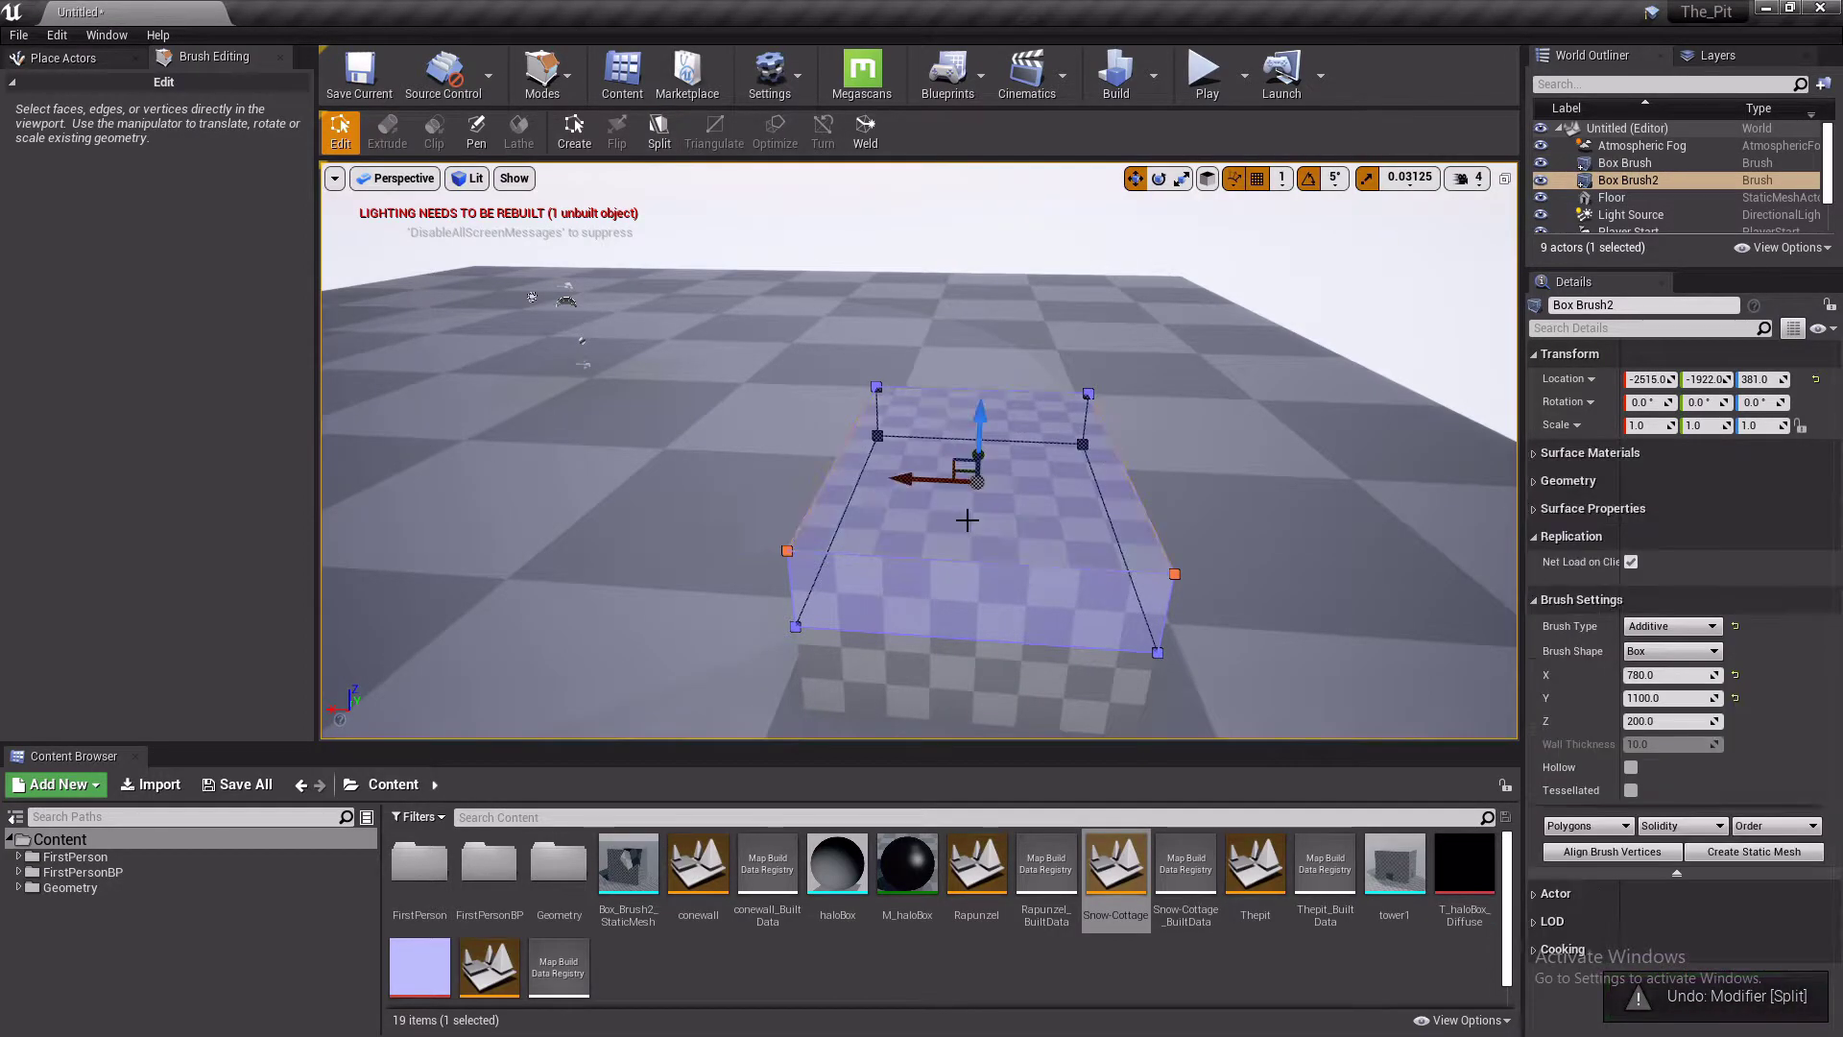
{"action": "left_click", "coordinate": [661, 141]}
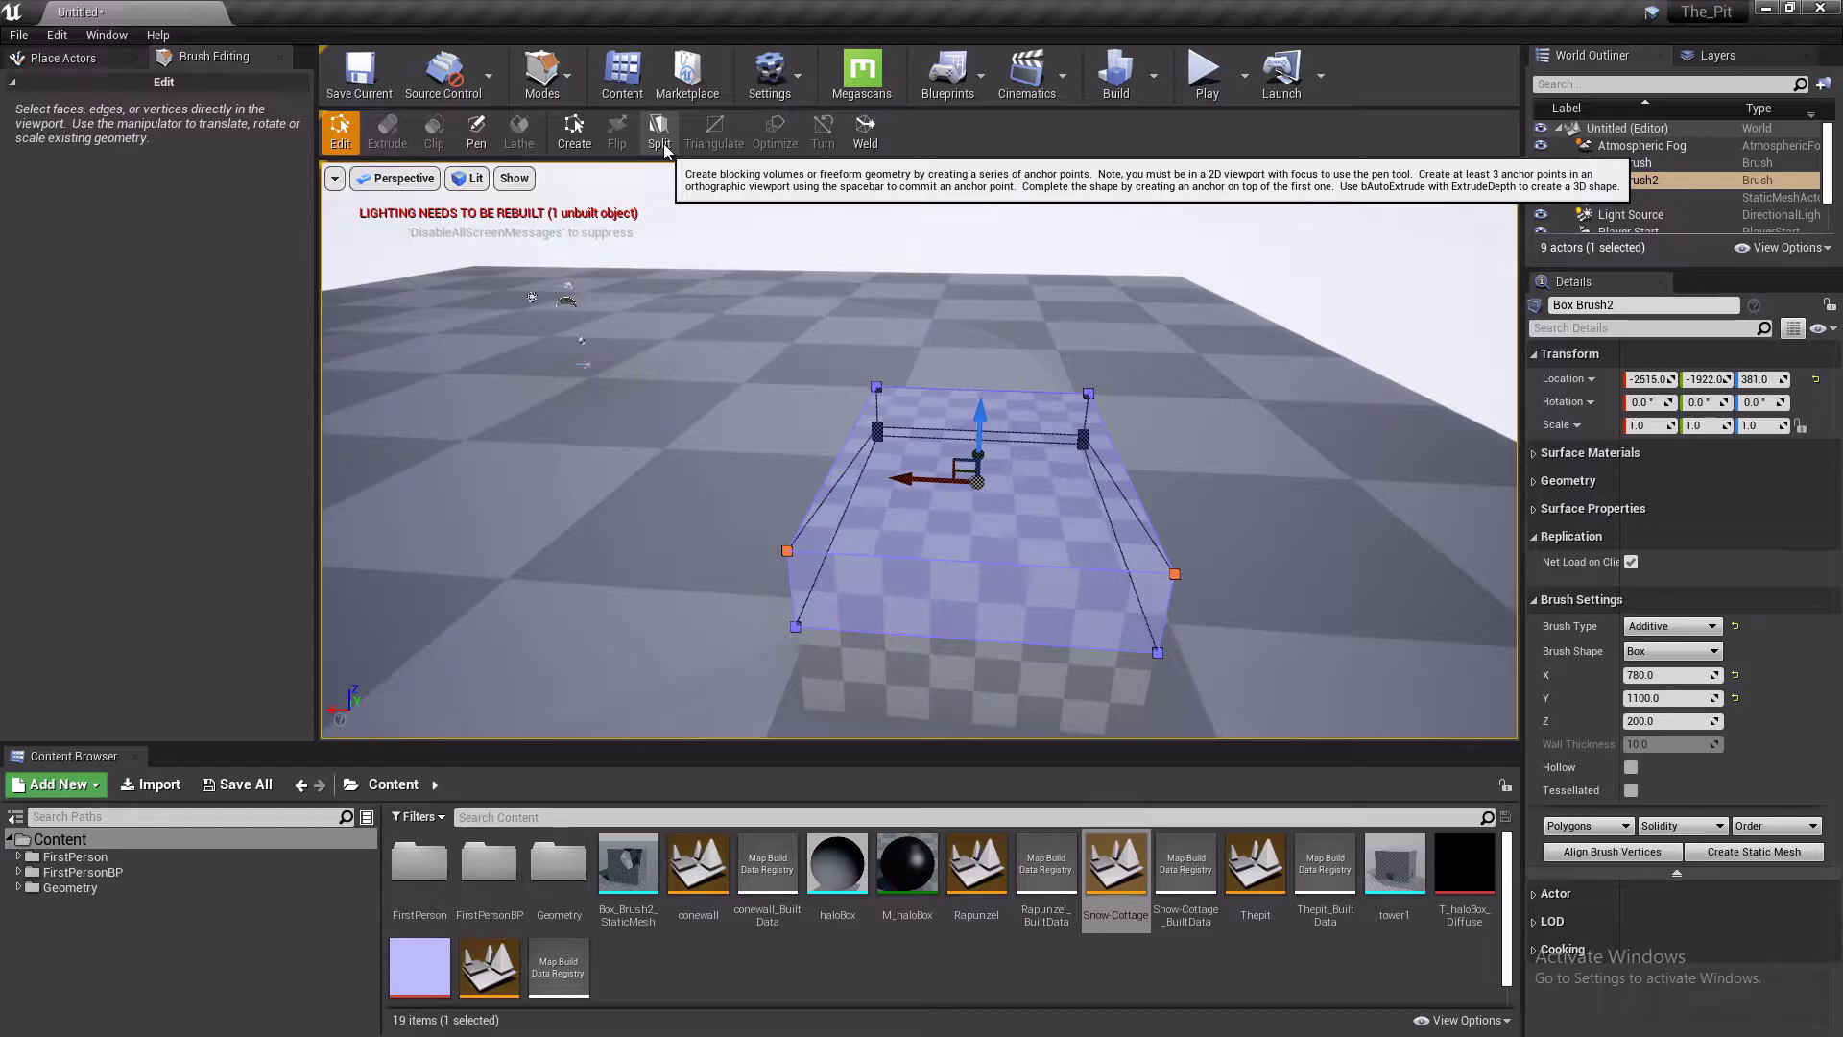
{"action": "key", "text": "ctrl+z"}
{"action": "left_click", "coordinate": [986, 477]}
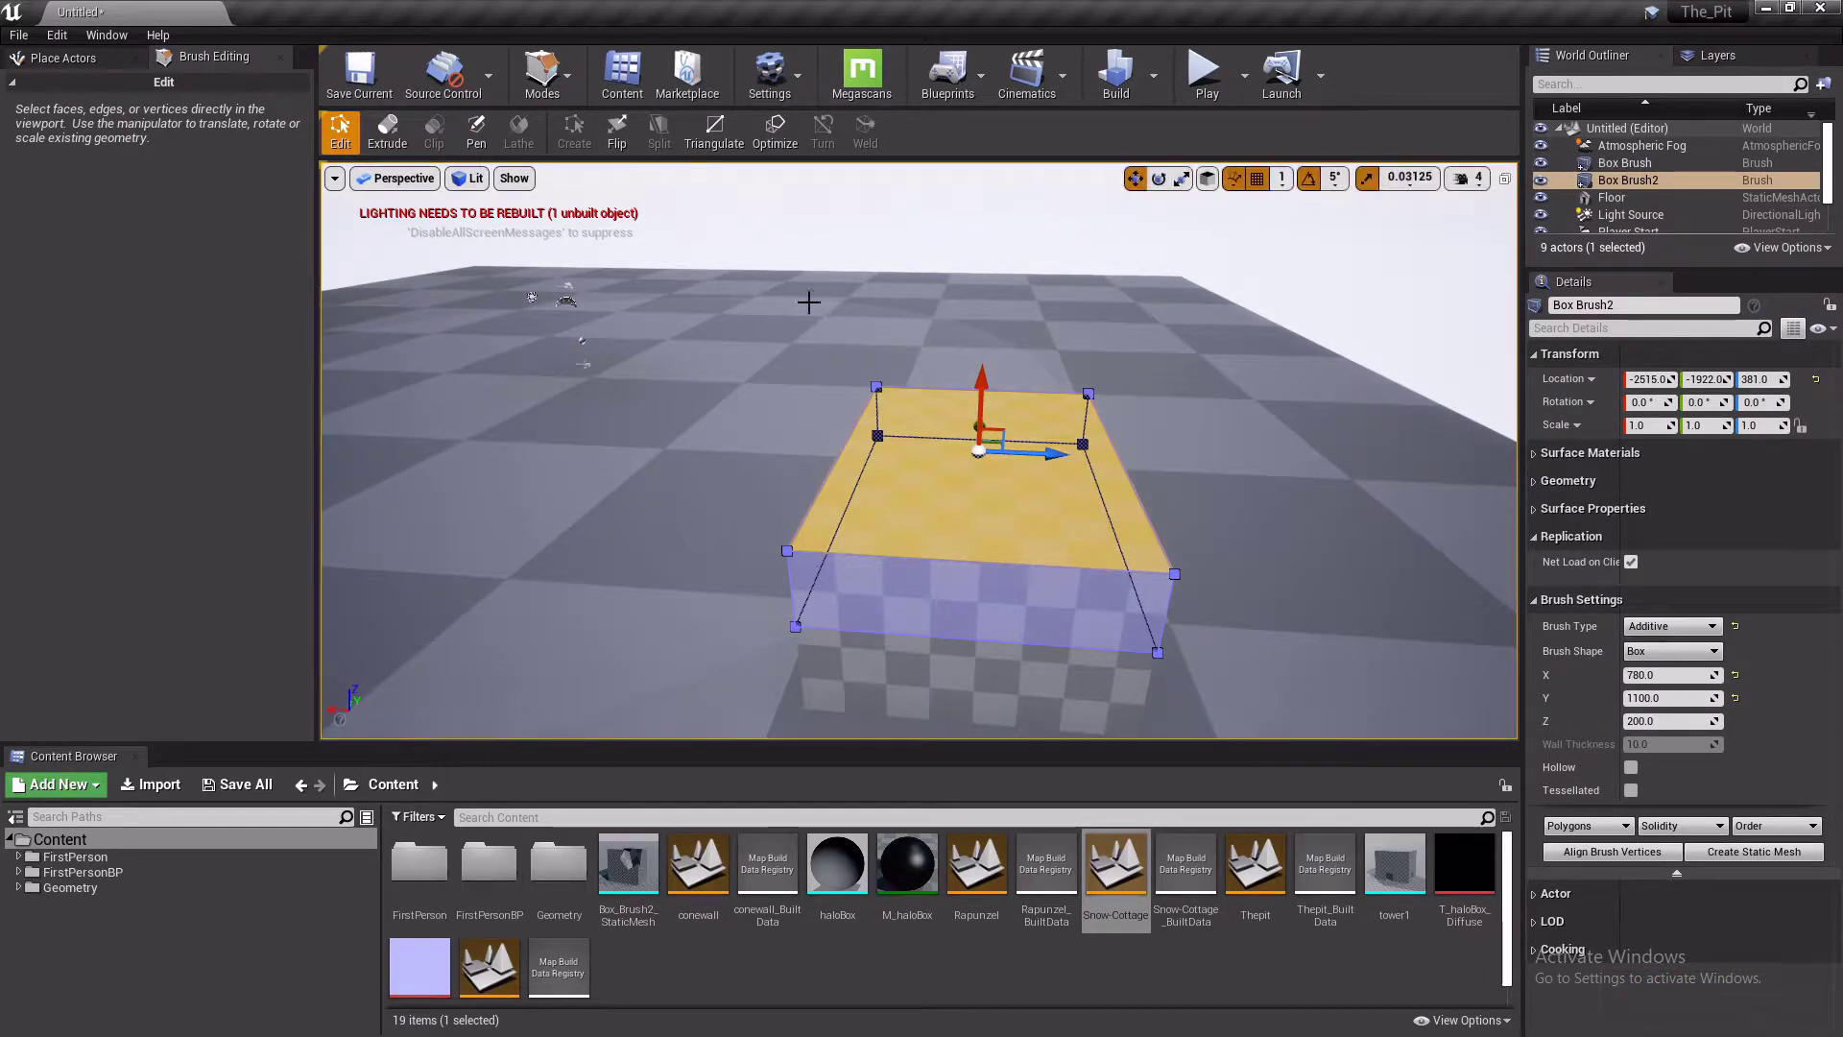
{"action": "left_click", "coordinate": [788, 551]}
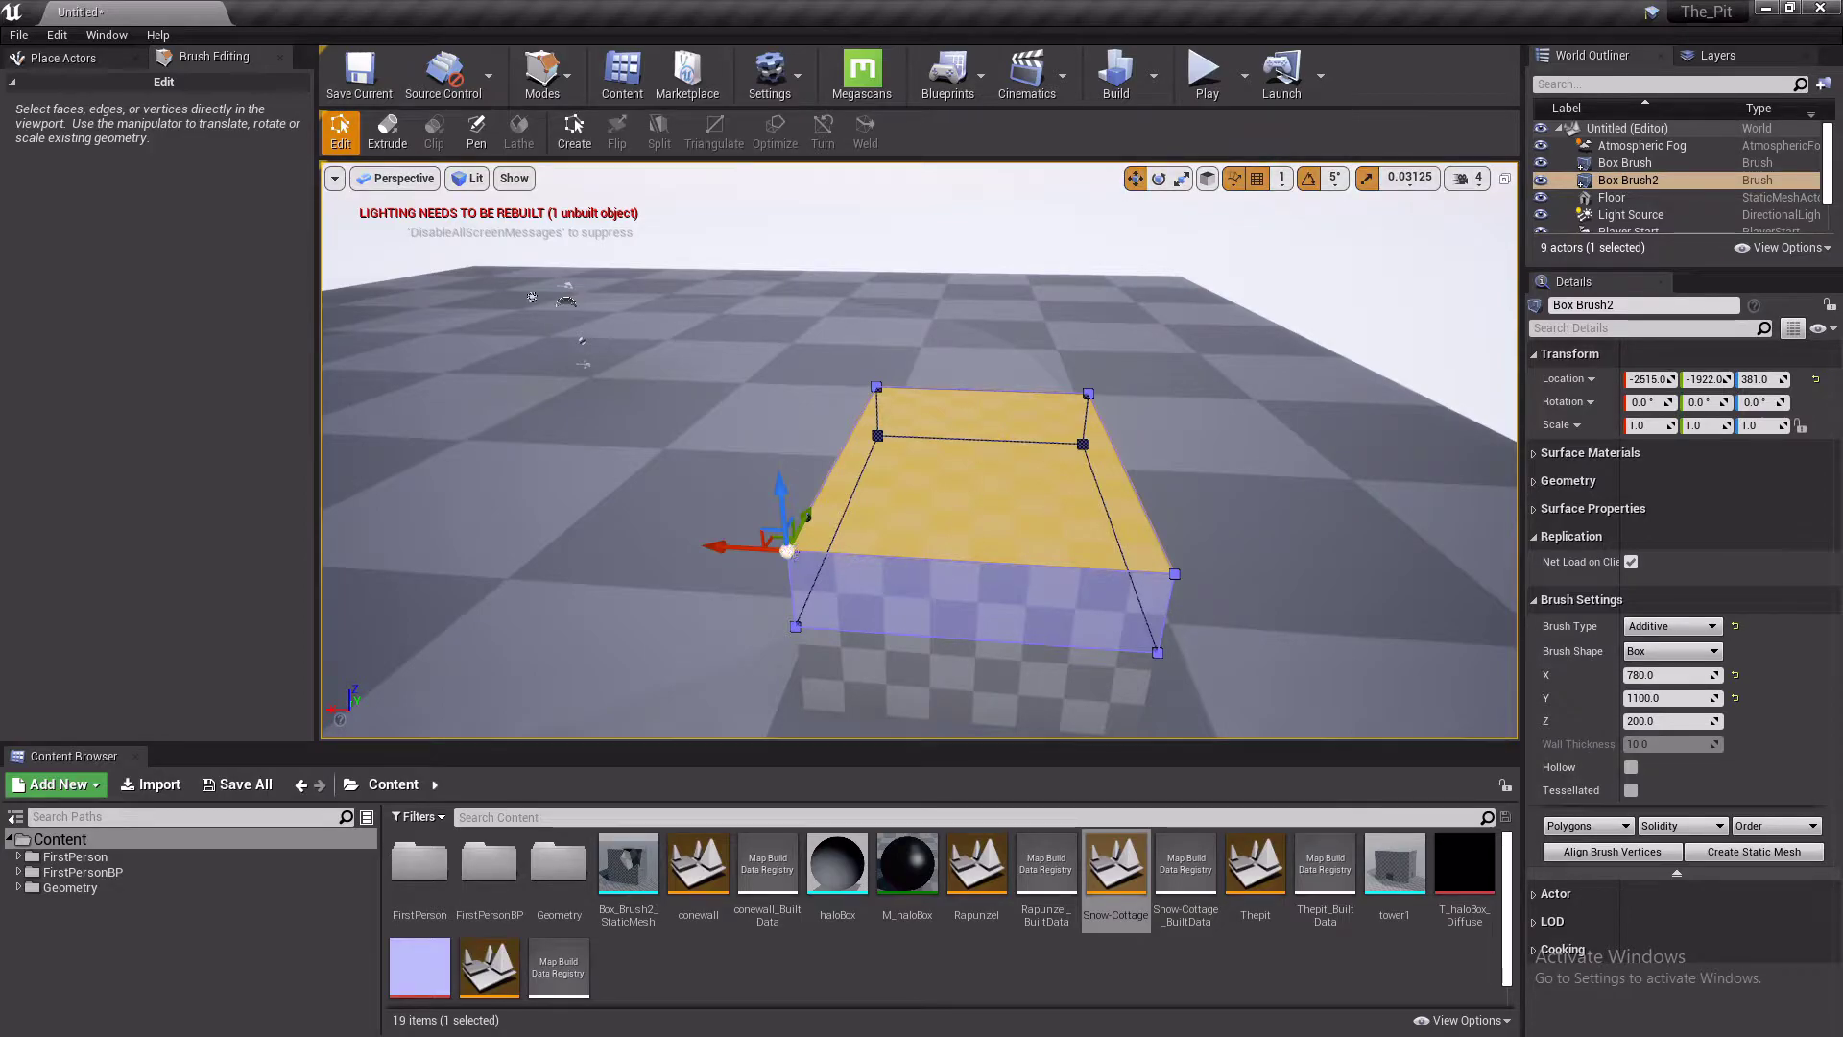
{"action": "left_click", "coordinate": [990, 464]}
{"action": "left_click", "coordinate": [1088, 395]}
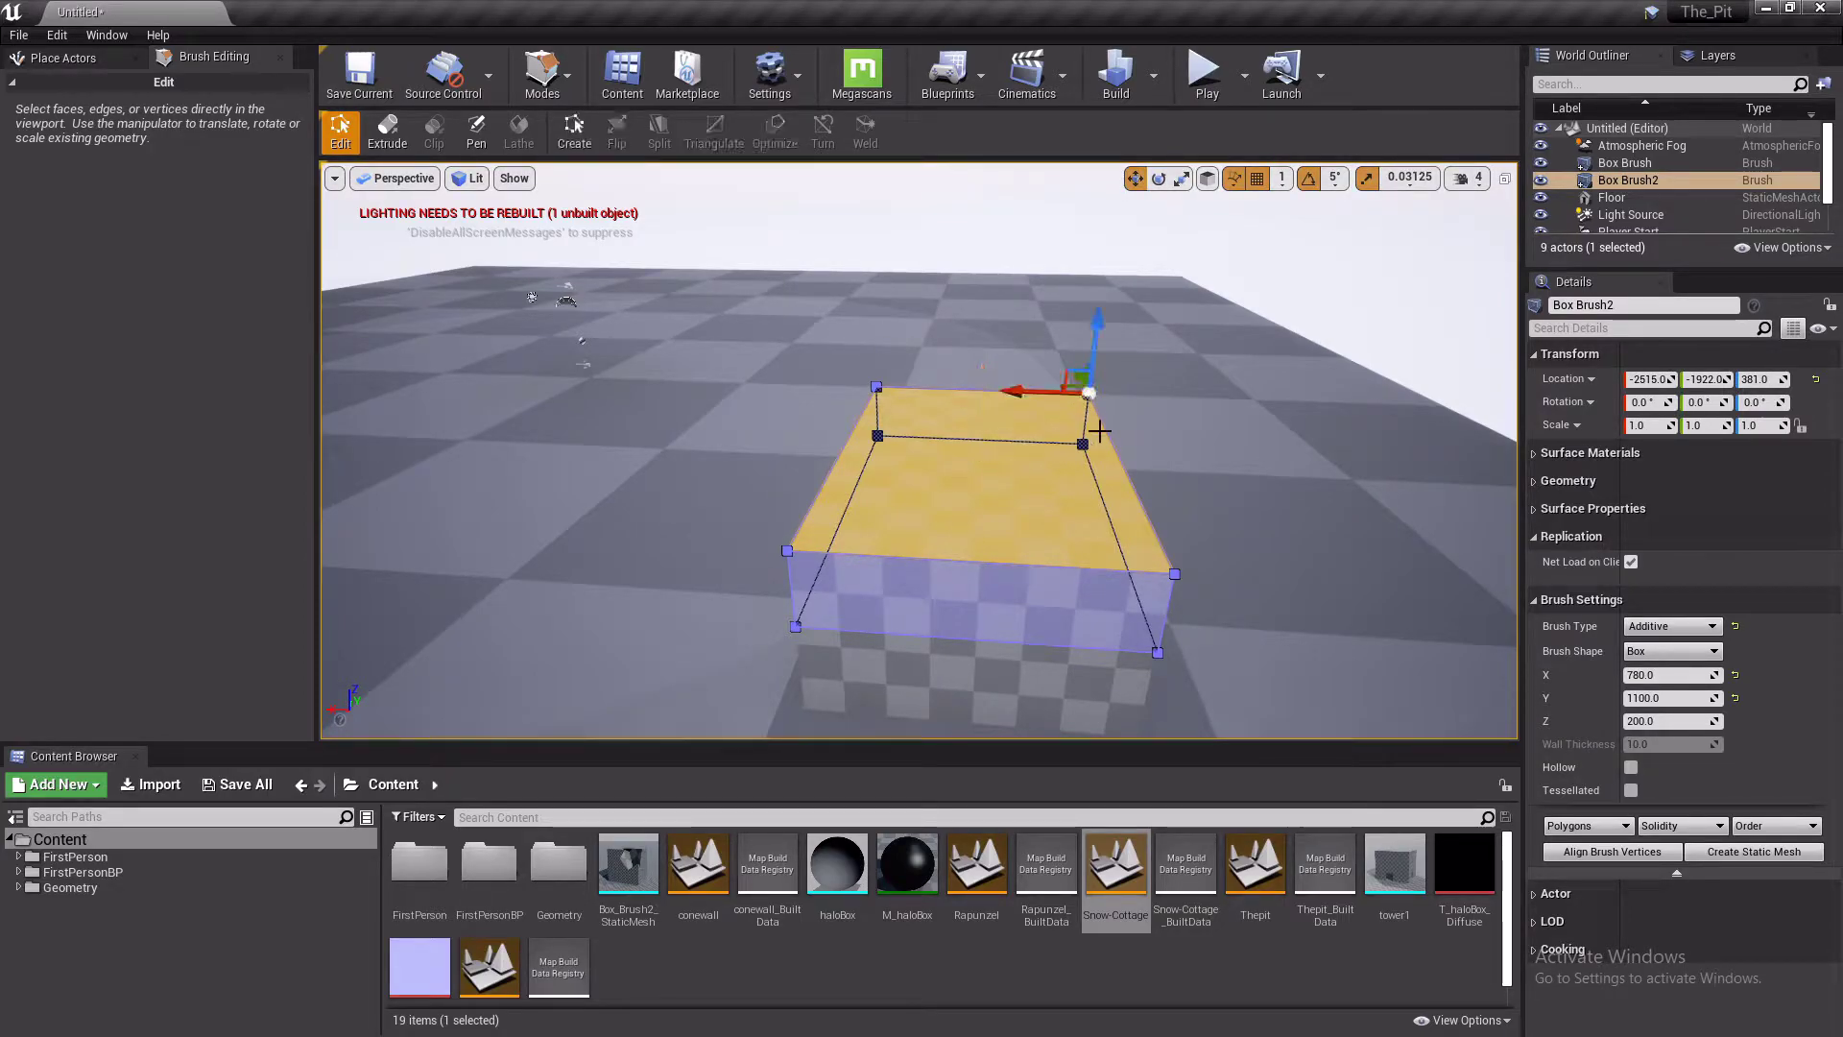
{"action": "left_click", "coordinate": [1104, 371]}
{"action": "left_click", "coordinate": [1040, 437]}
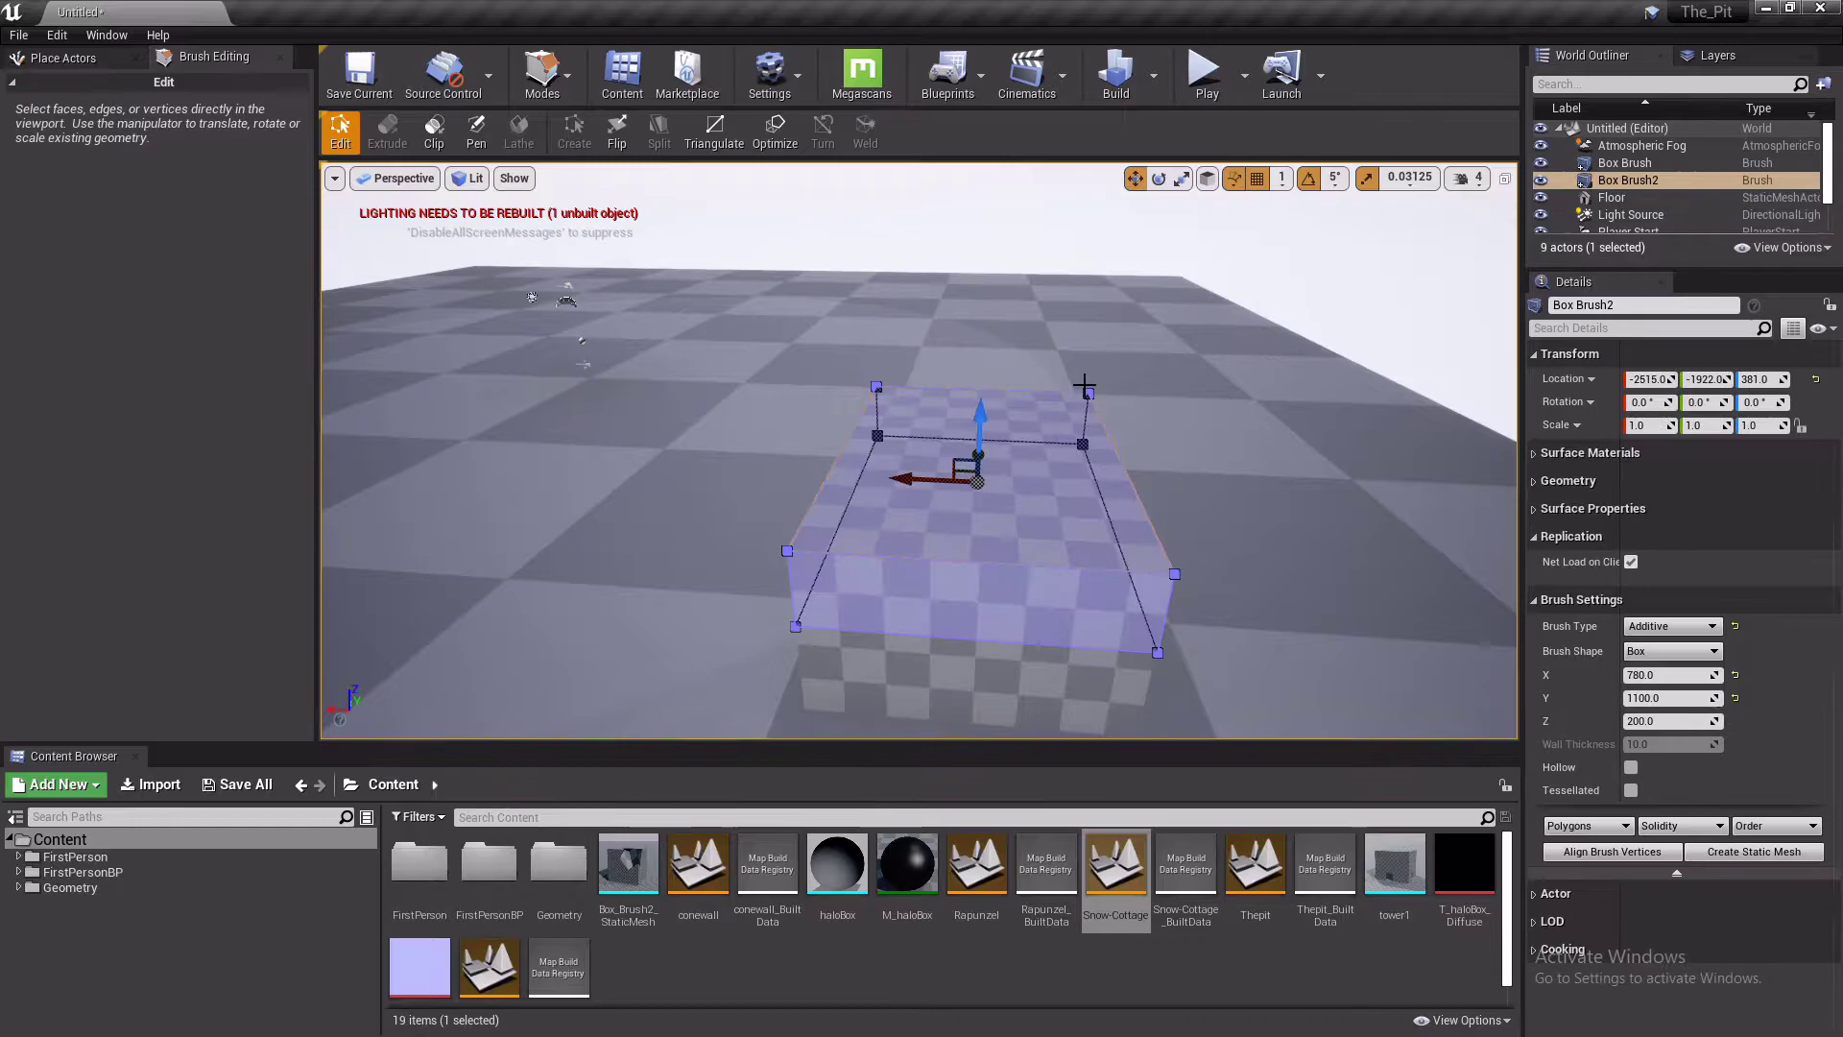
{"action": "left_click", "coordinate": [1088, 393]}
{"action": "left_click", "coordinate": [1175, 575], "text": "ctrl"}
{"action": "left_click", "coordinate": [779, 551], "text": "ctrl"}
{"action": "left_click", "coordinate": [874, 387], "text": "ctrl"}
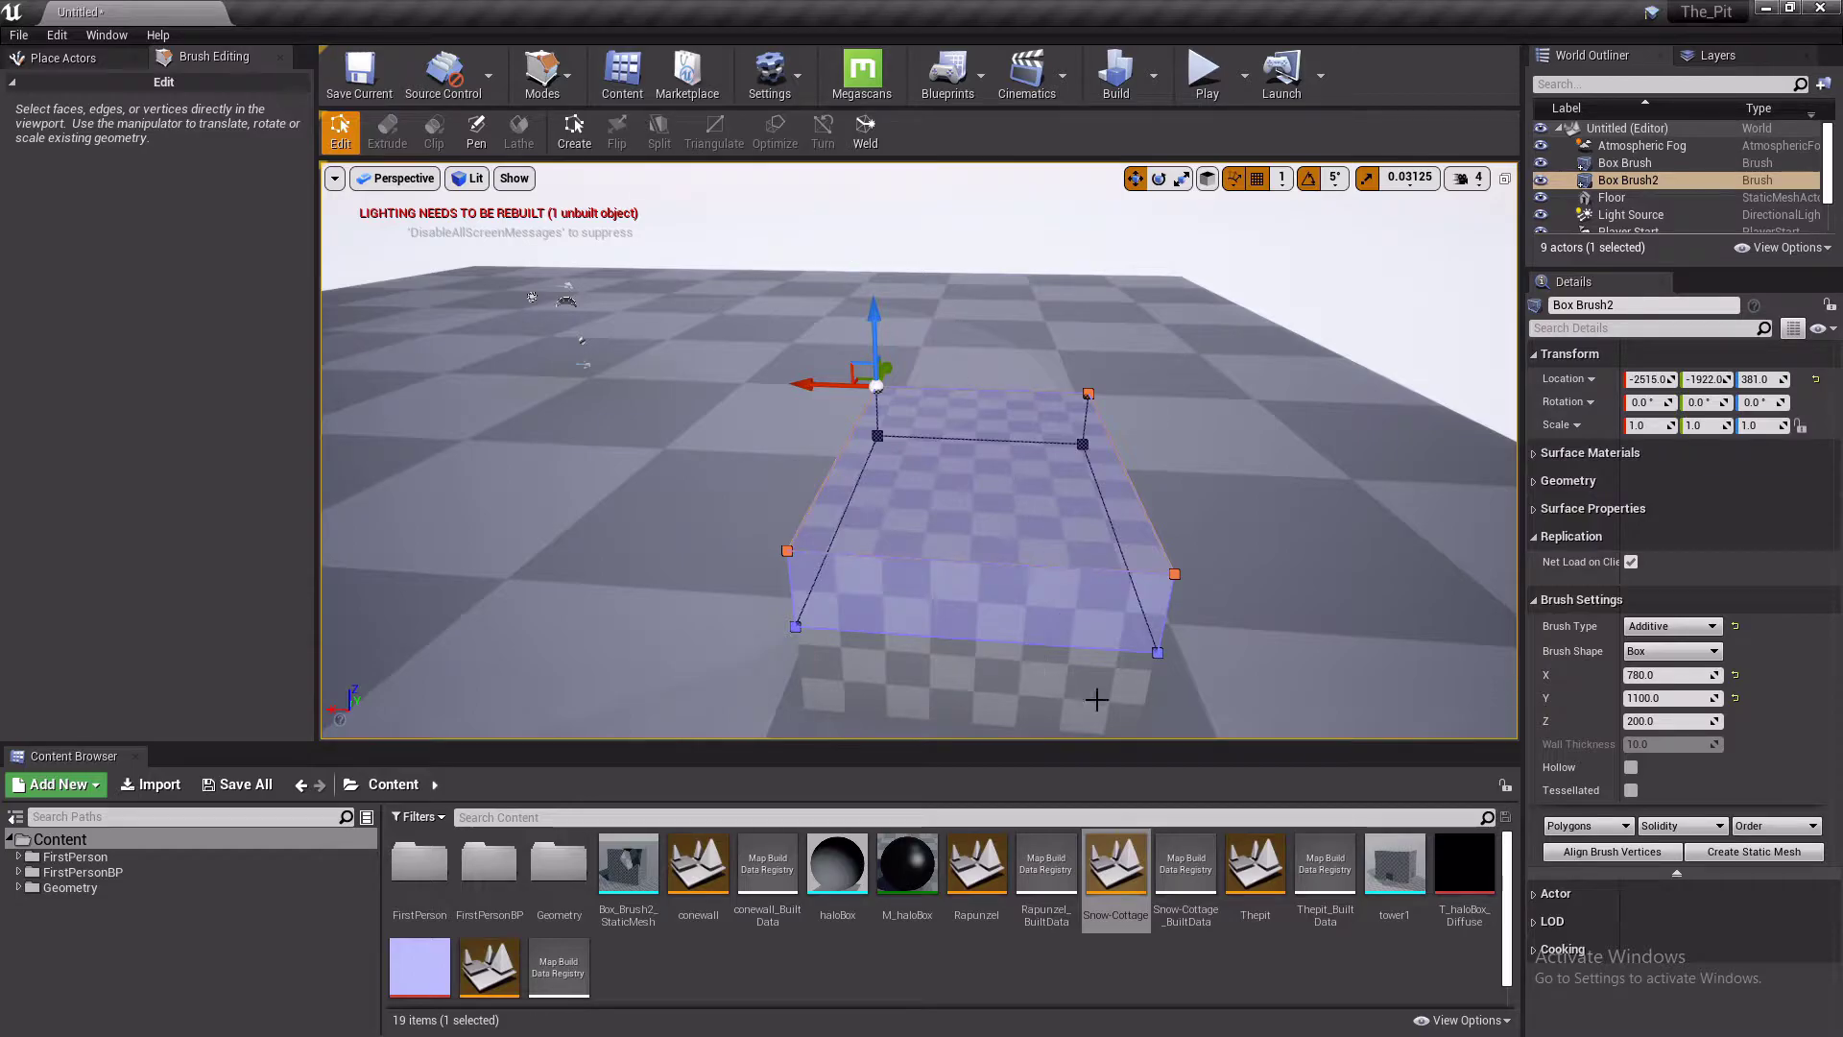
{"action": "left_click", "coordinate": [1088, 393], "text": "ctrl"}
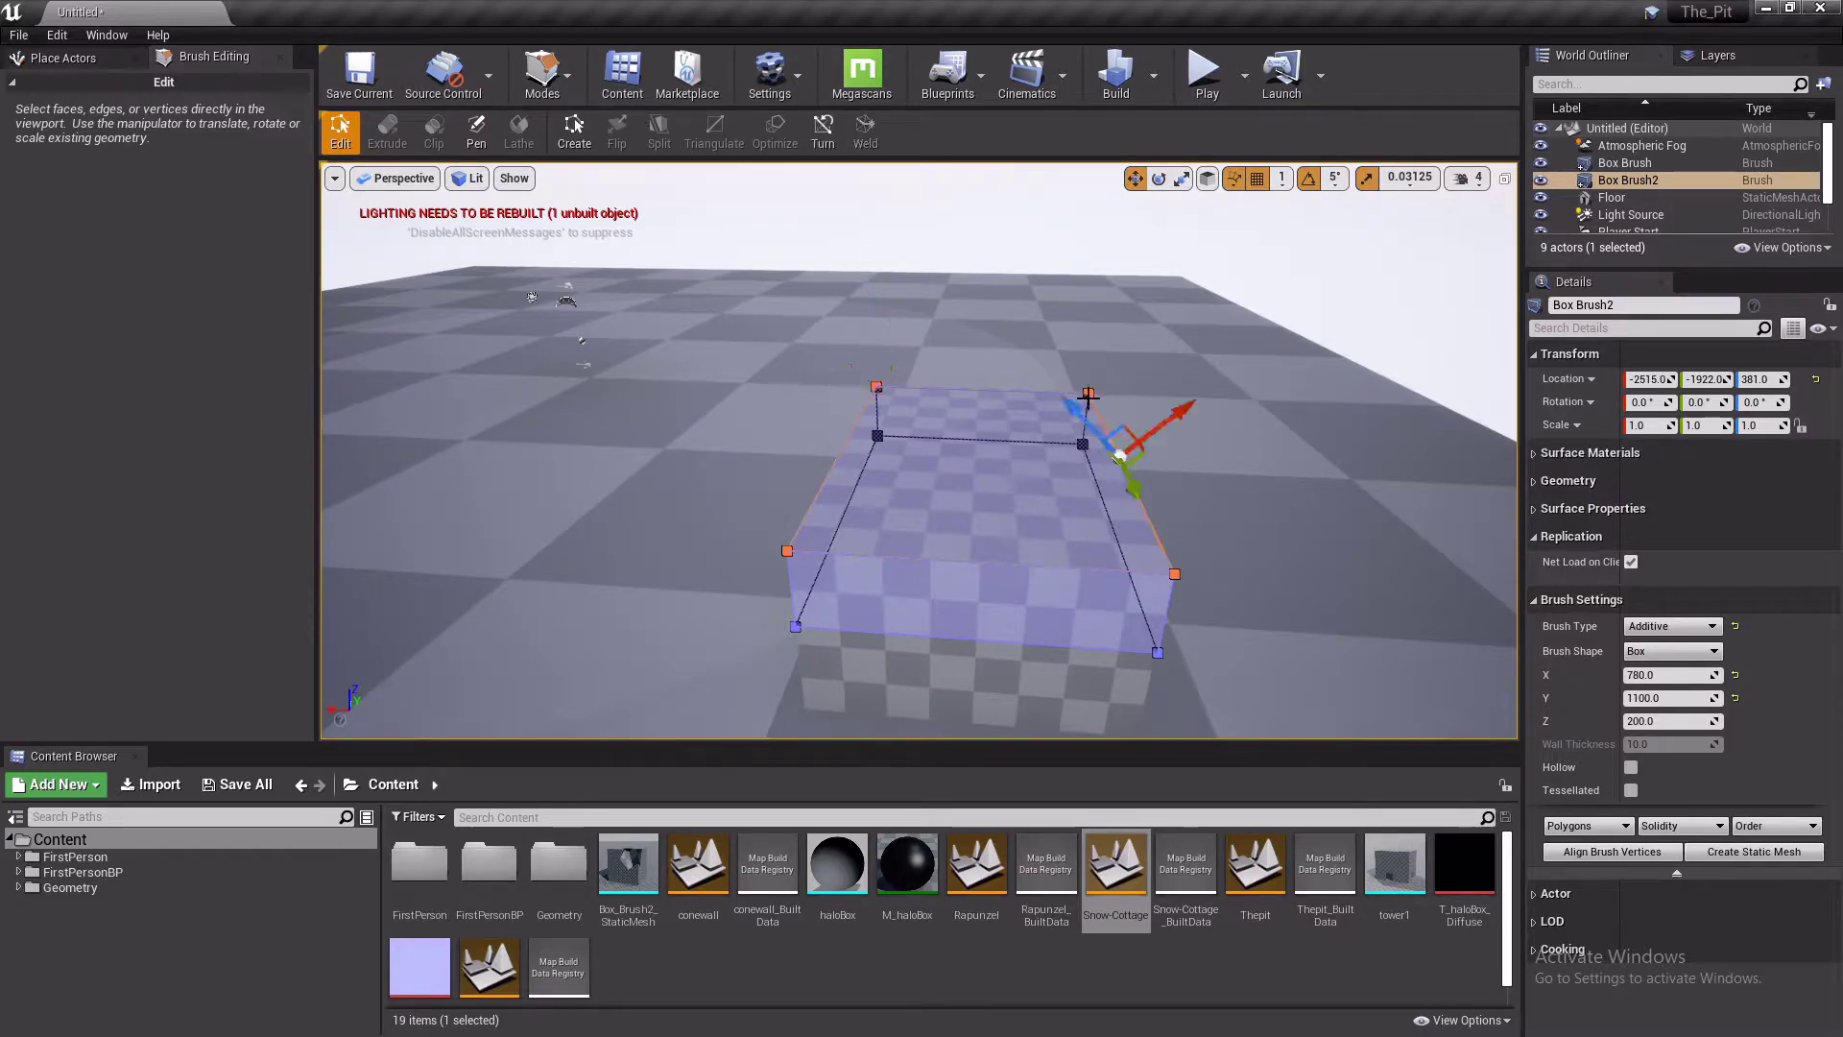
{"action": "left_click", "coordinate": [1188, 609]}
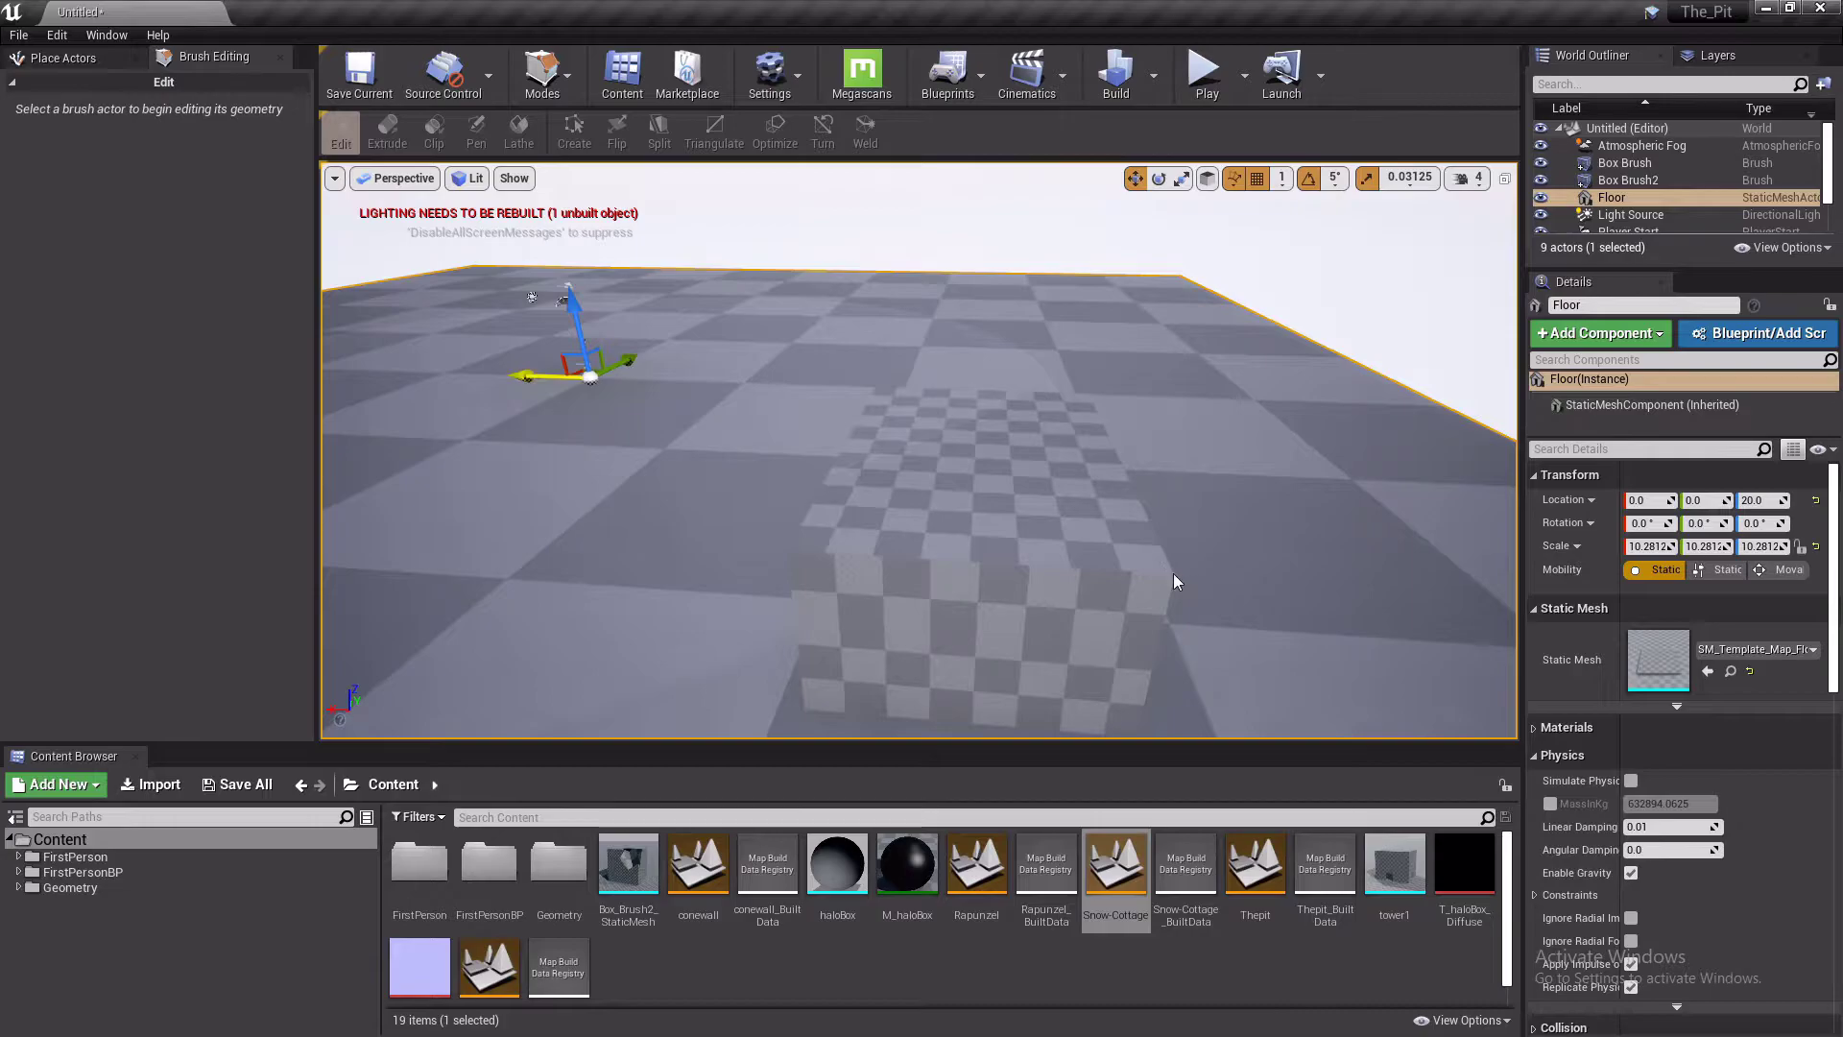
Weld the two top corner vertices along the upper brush's left side, after trying and undoing a split between them
{"action": "left_click", "coordinate": [1100, 602], "text": "ctrl"}
{"action": "left_click", "coordinate": [789, 549]}
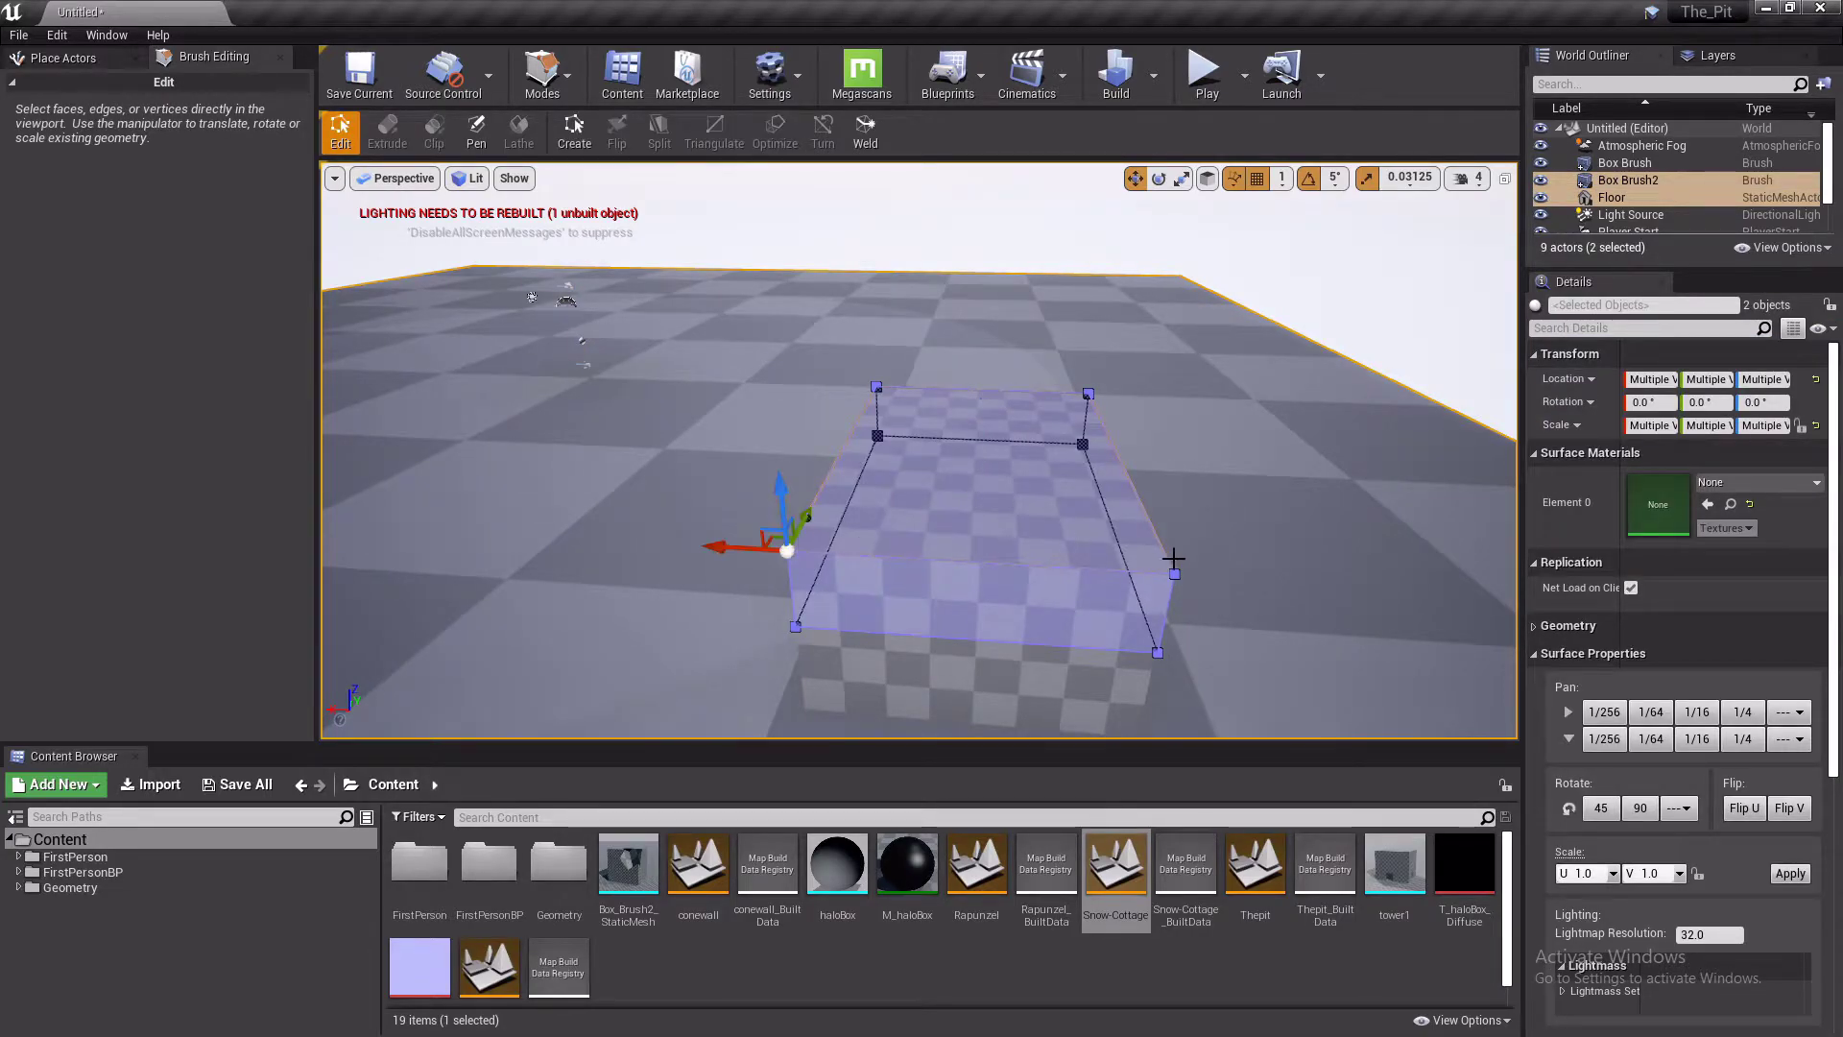
{"action": "left_click", "coordinate": [876, 385], "text": "ctrl"}
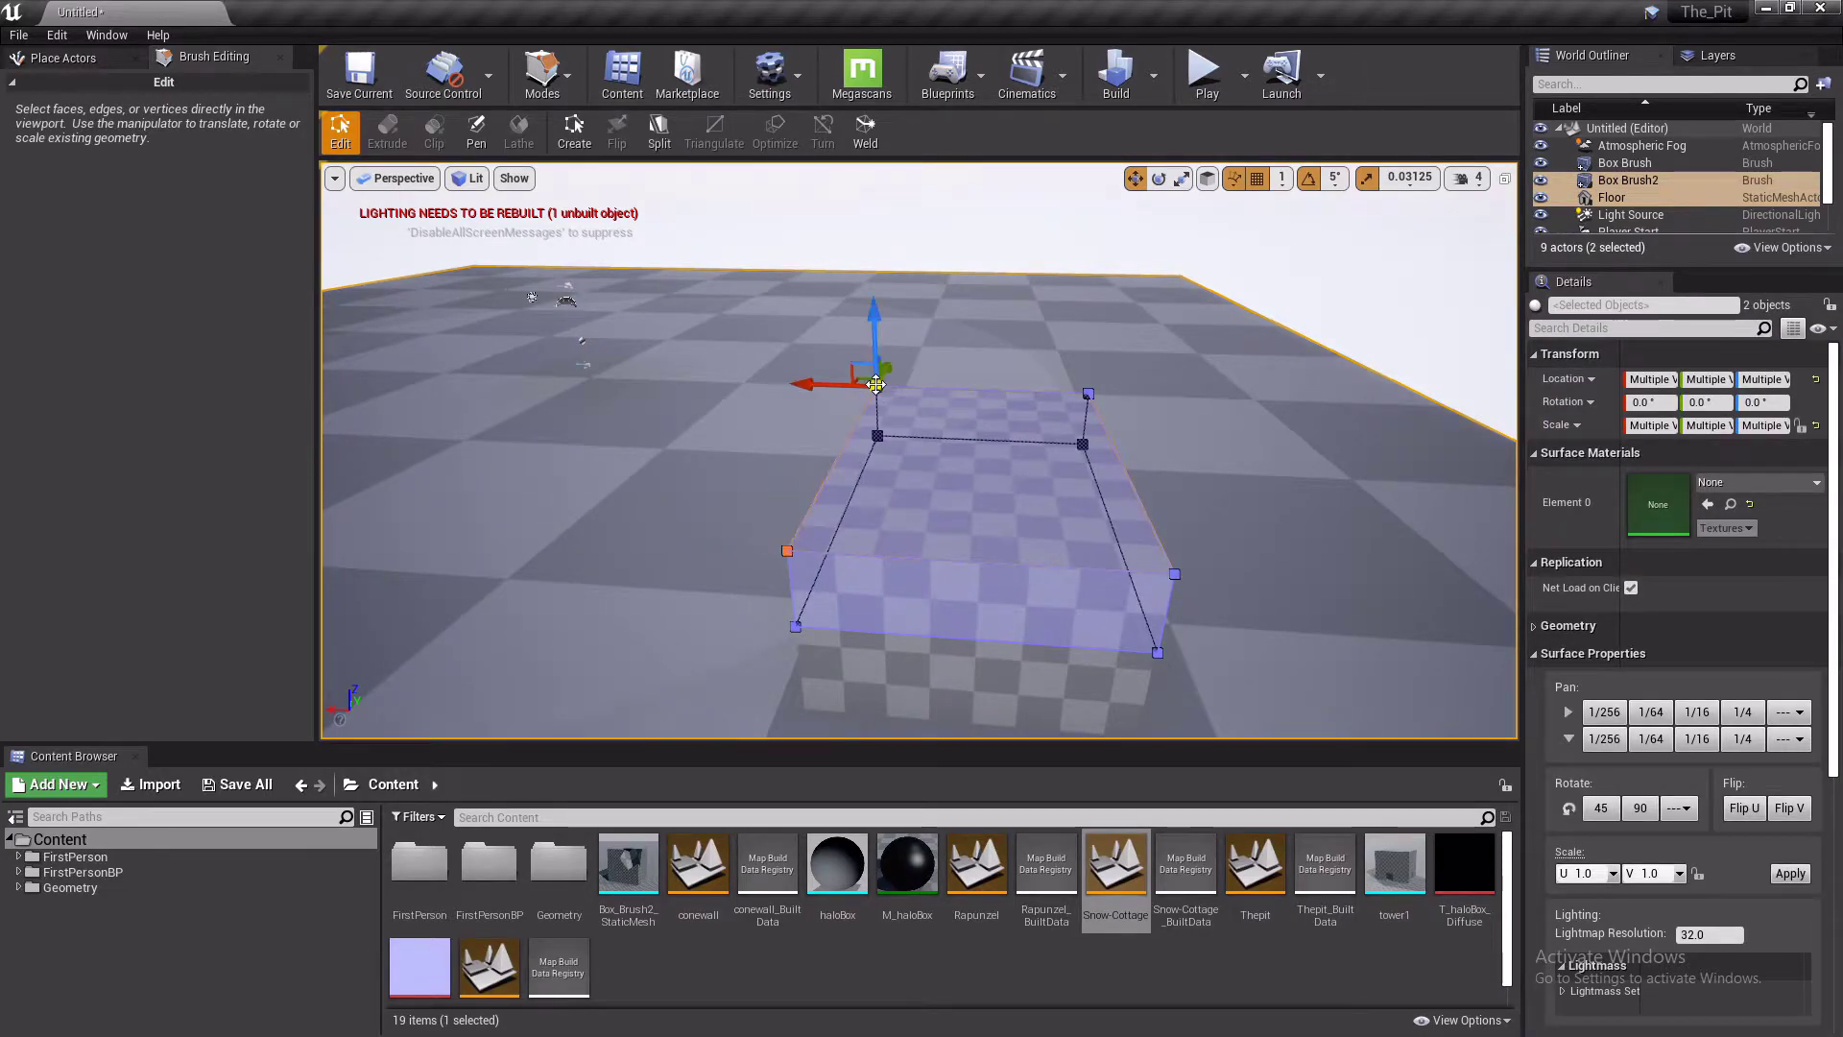
{"action": "left_click", "coordinate": [658, 131]}
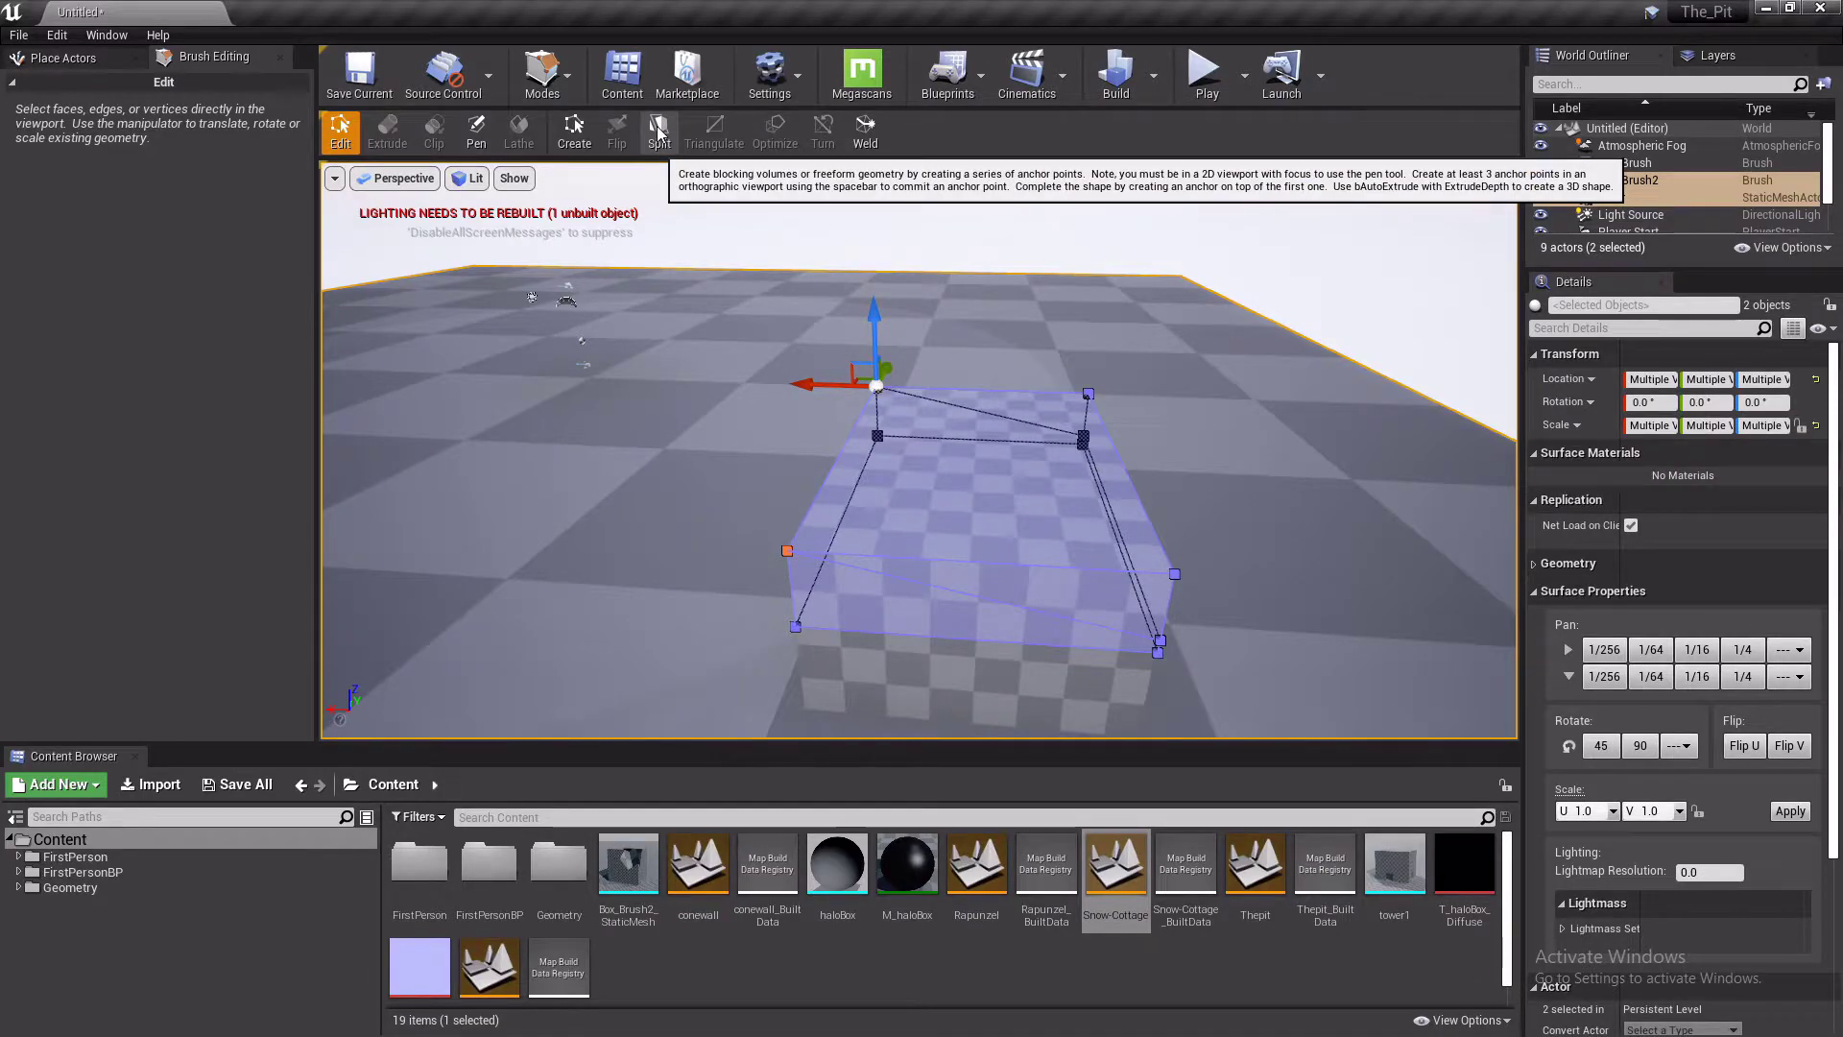
{"action": "key", "text": "ctrl+z"}
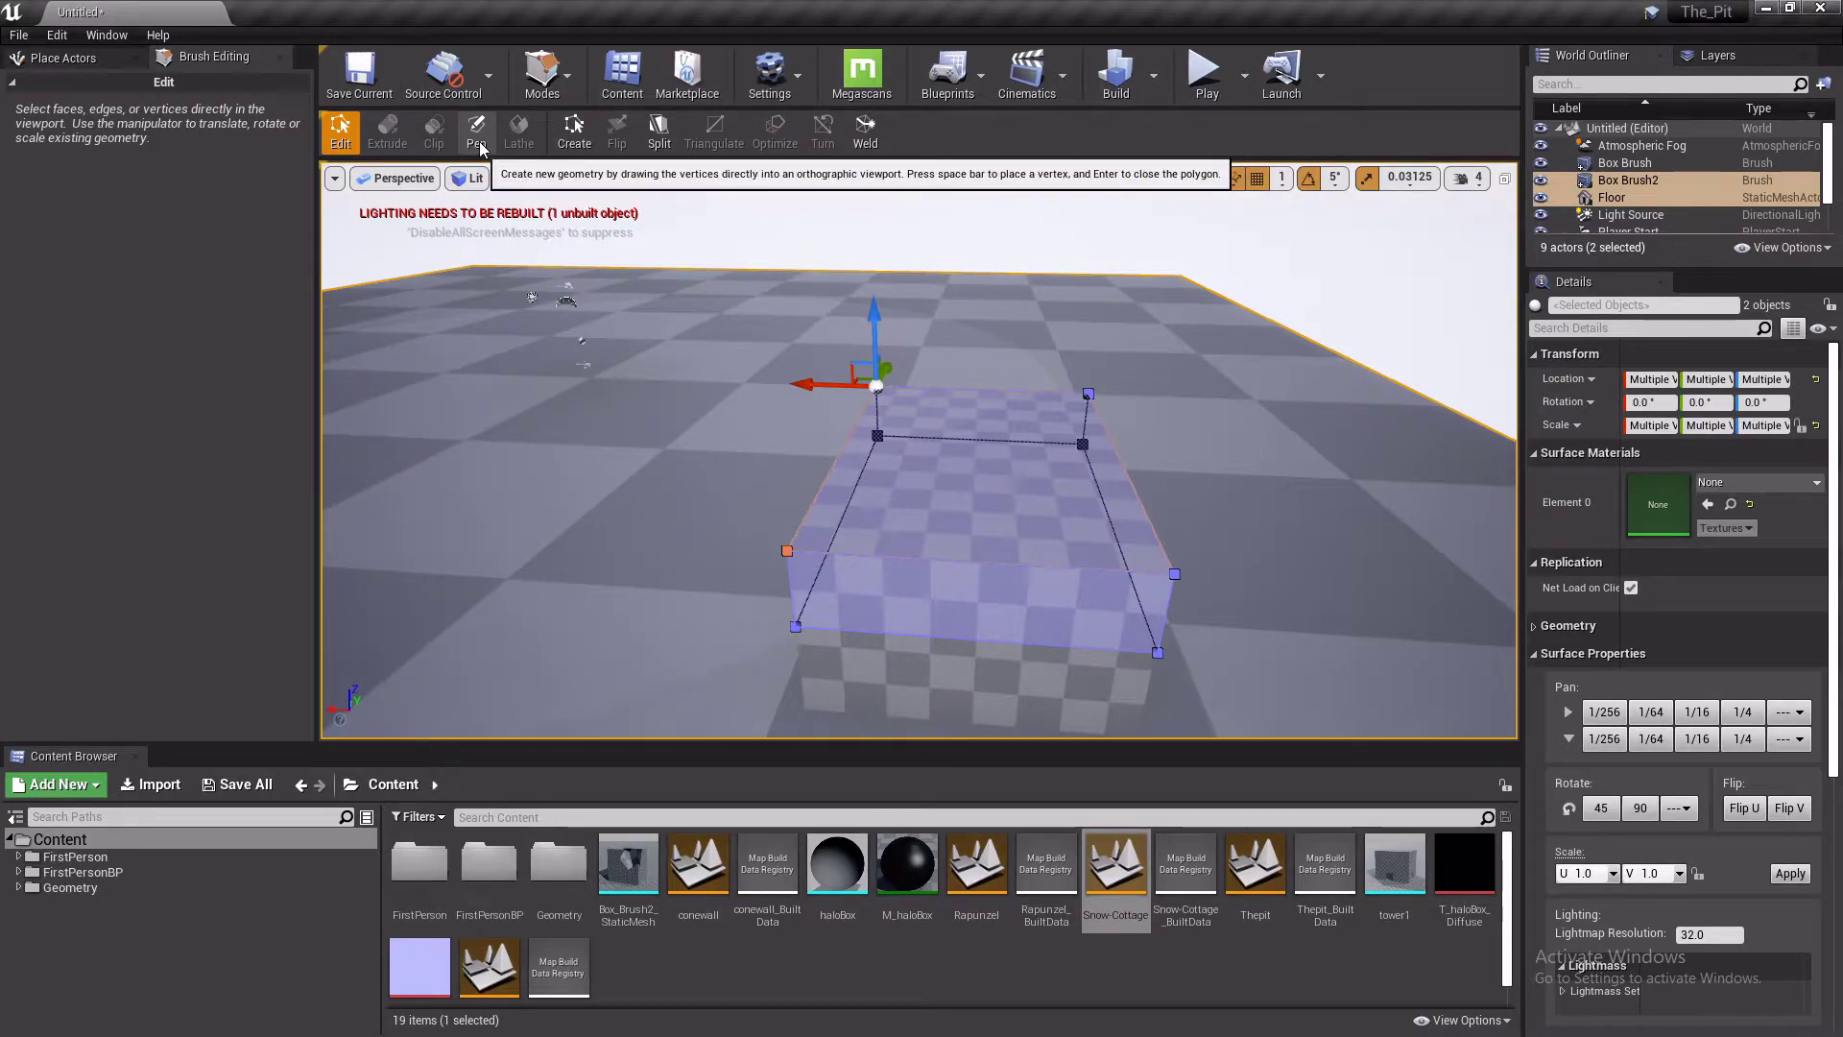
{"action": "left_click", "coordinate": [865, 129]}
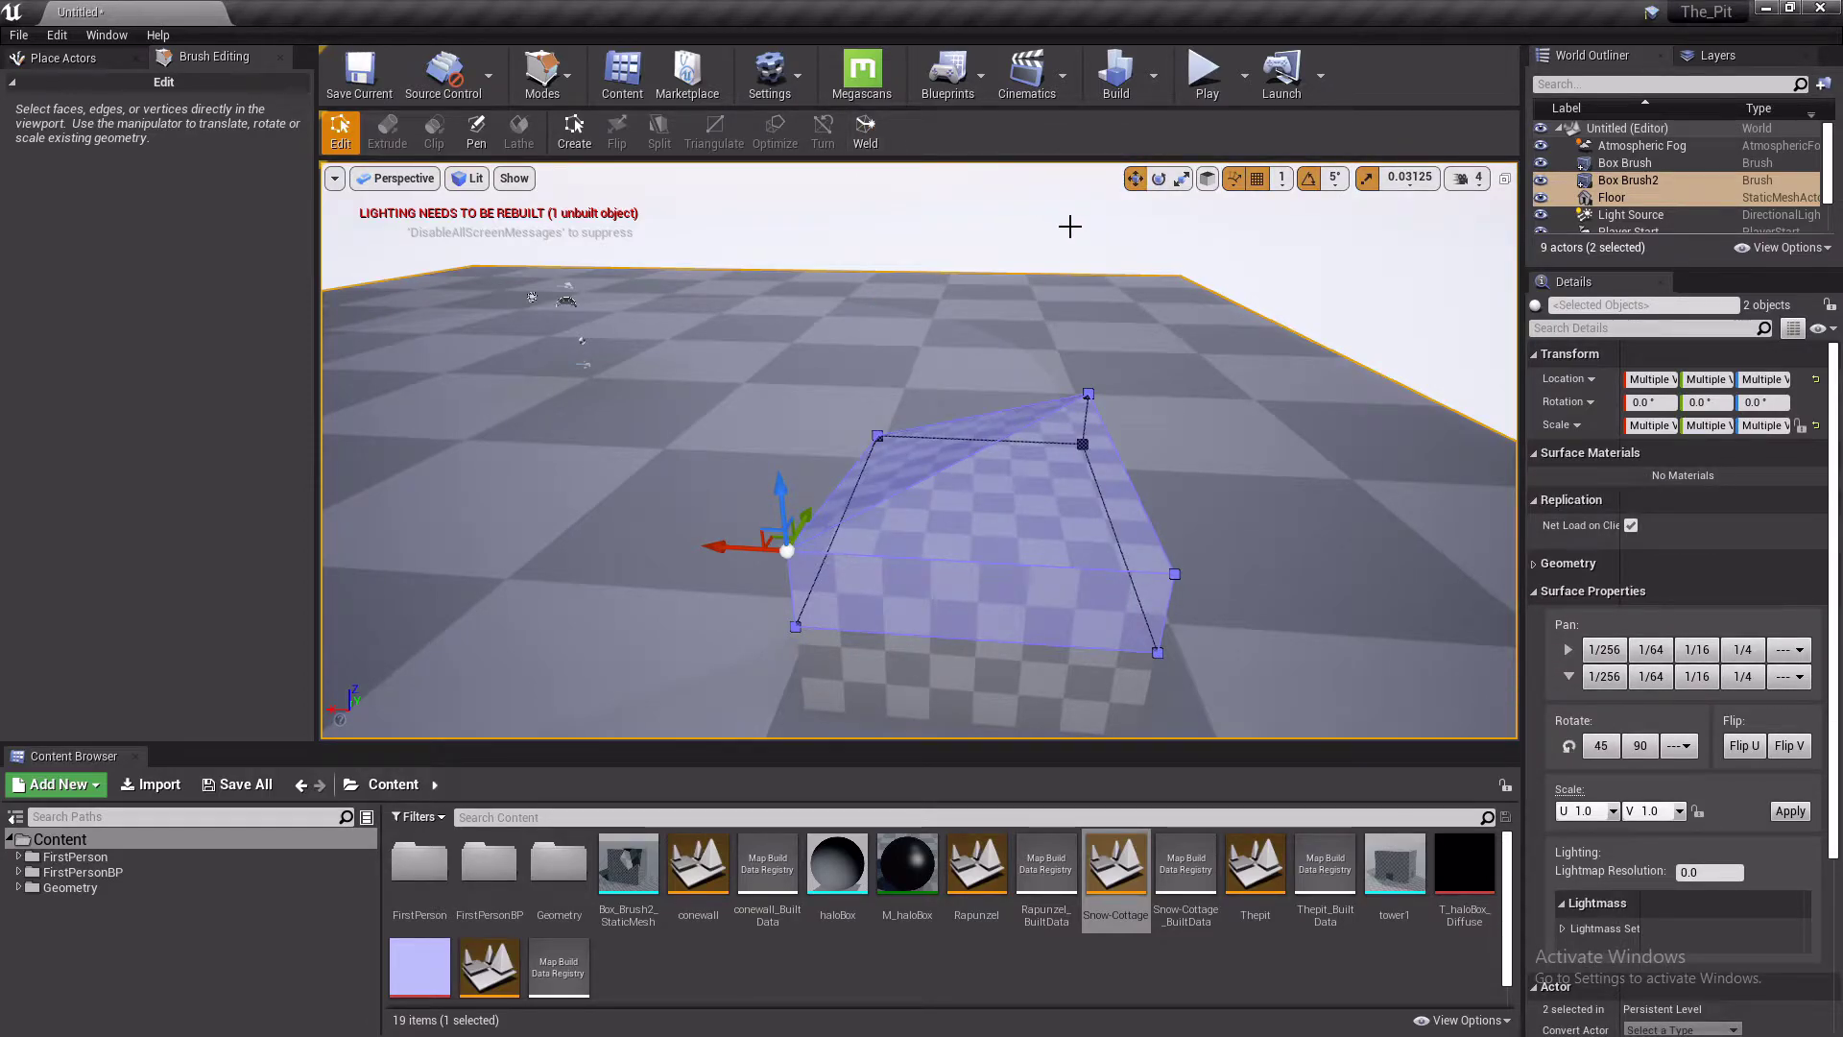
Weld the two top corner vertices along the upper brush's right side into the far one
{"action": "left_click", "coordinate": [1177, 569]}
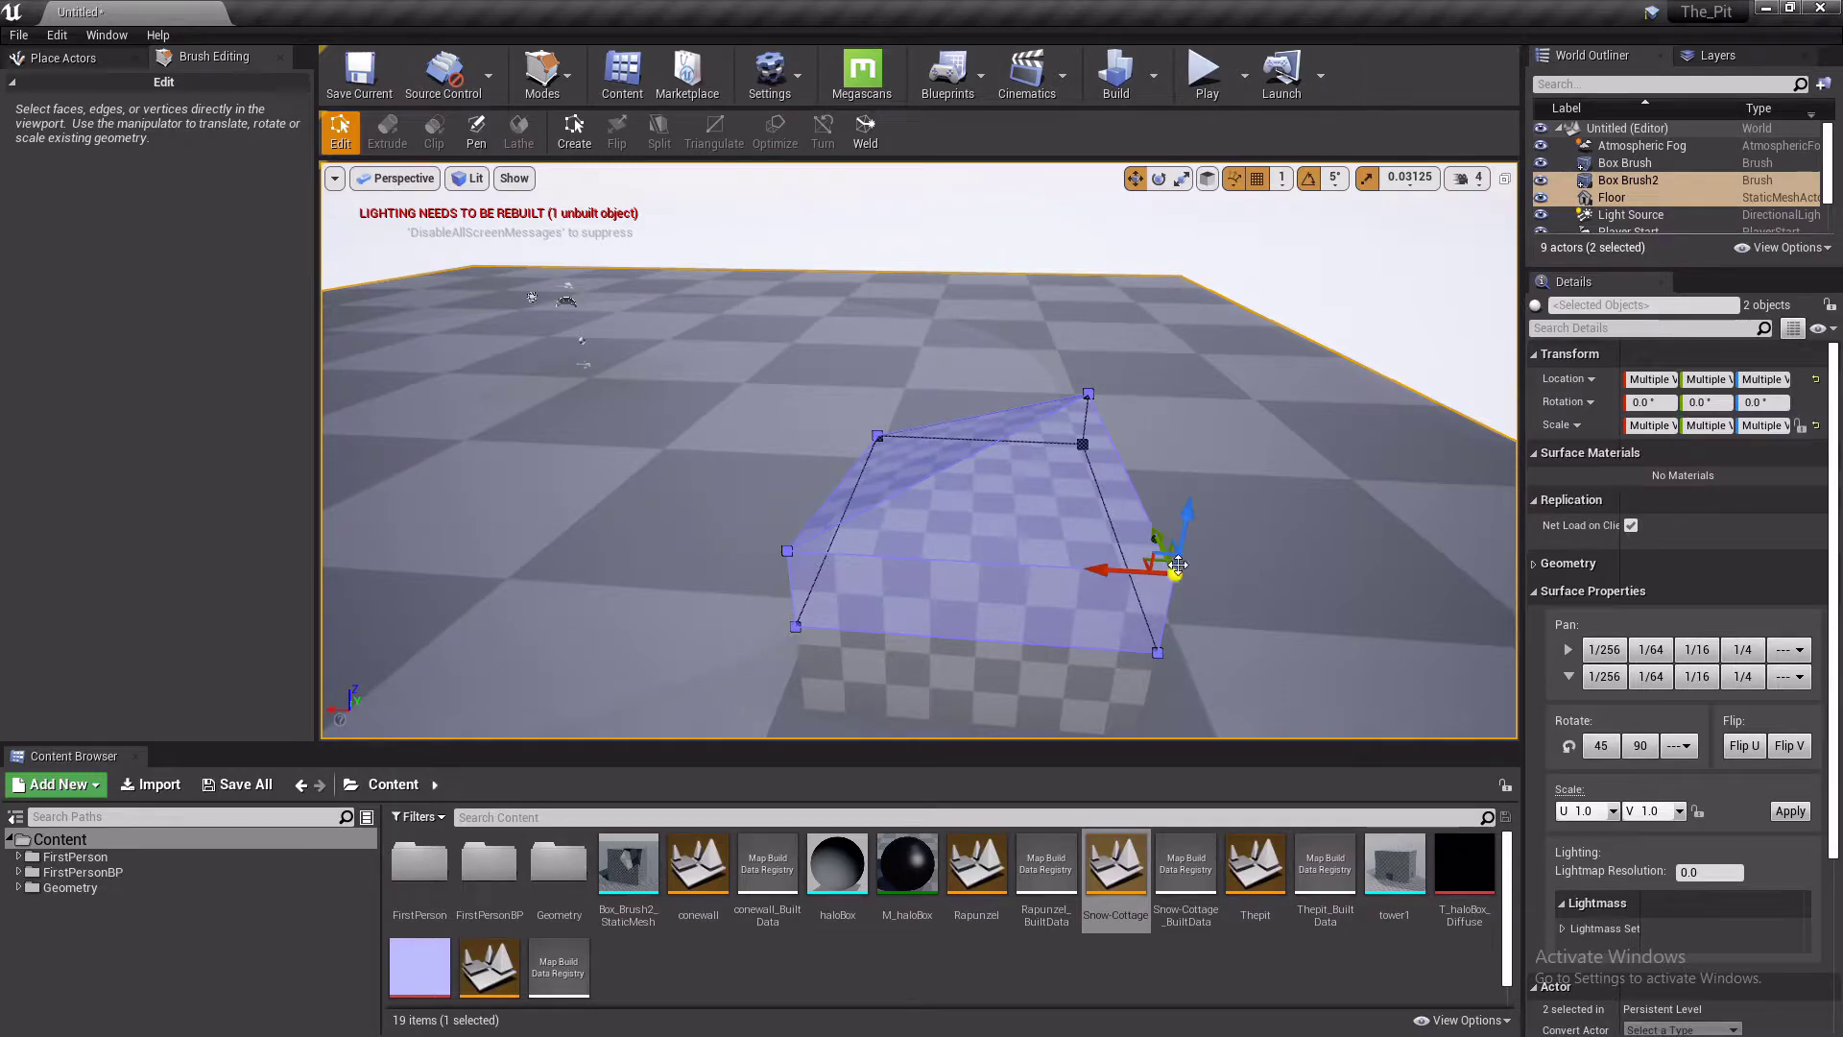
{"action": "left_click", "coordinate": [1090, 393], "text": "ctrl"}
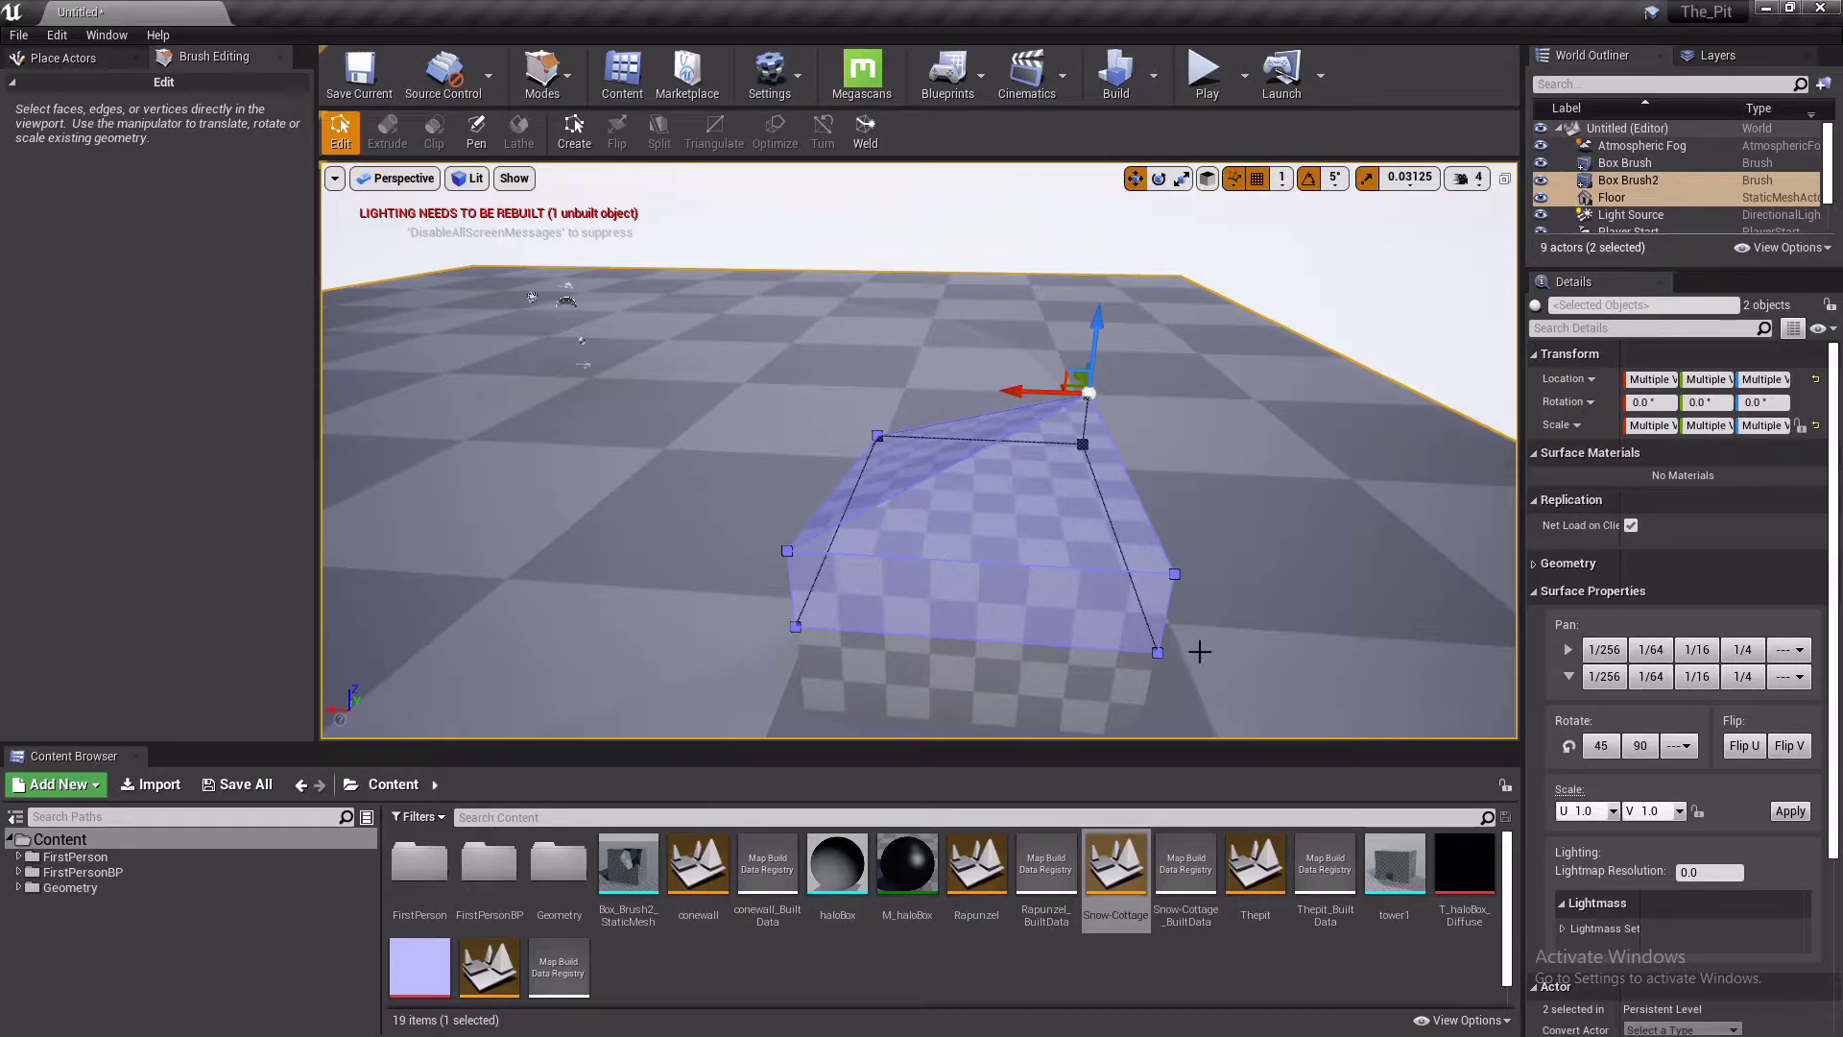
{"action": "left_click", "coordinate": [1176, 573], "text": "ctrl"}
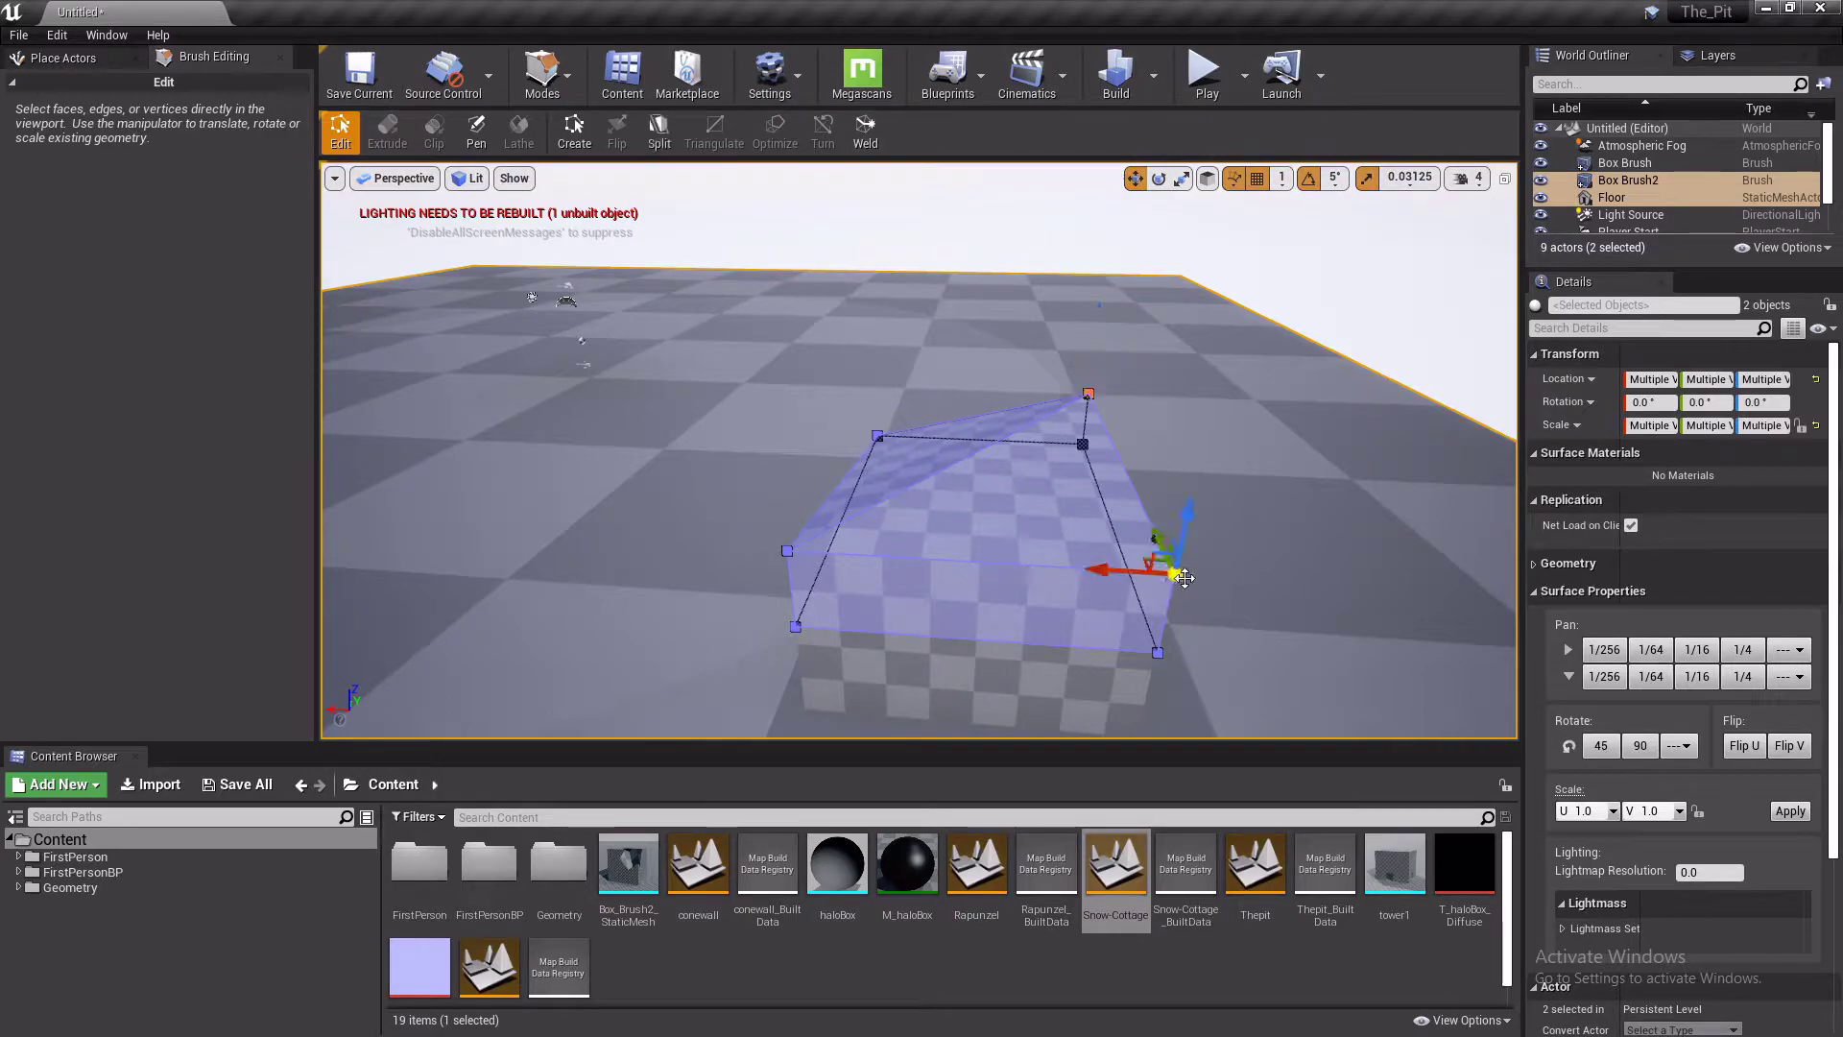
{"action": "left_click", "coordinate": [864, 146]}
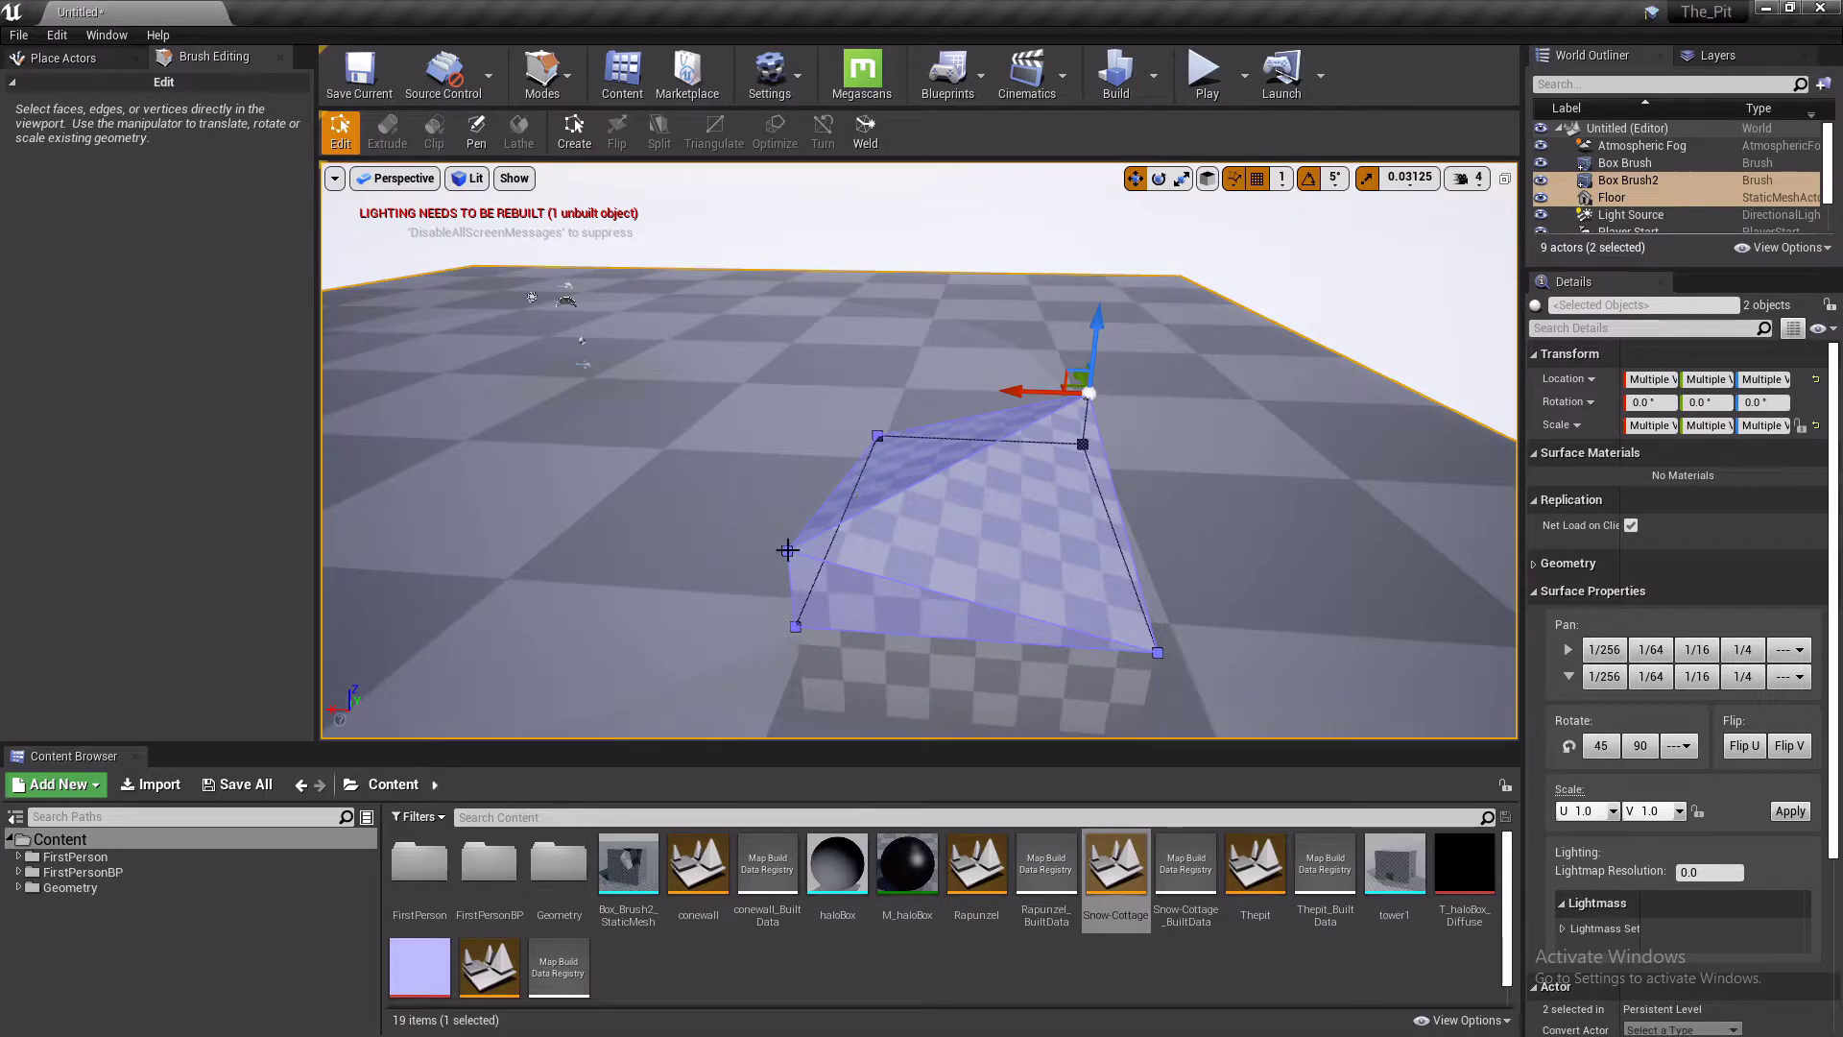
Move the two remaining top vertices sideways to the middle of the near and far ends to form a roof ridge
{"action": "left_click", "coordinate": [787, 552]}
{"action": "left_click_drag", "start_coordinate": [782, 548], "coordinate": [926, 550]}
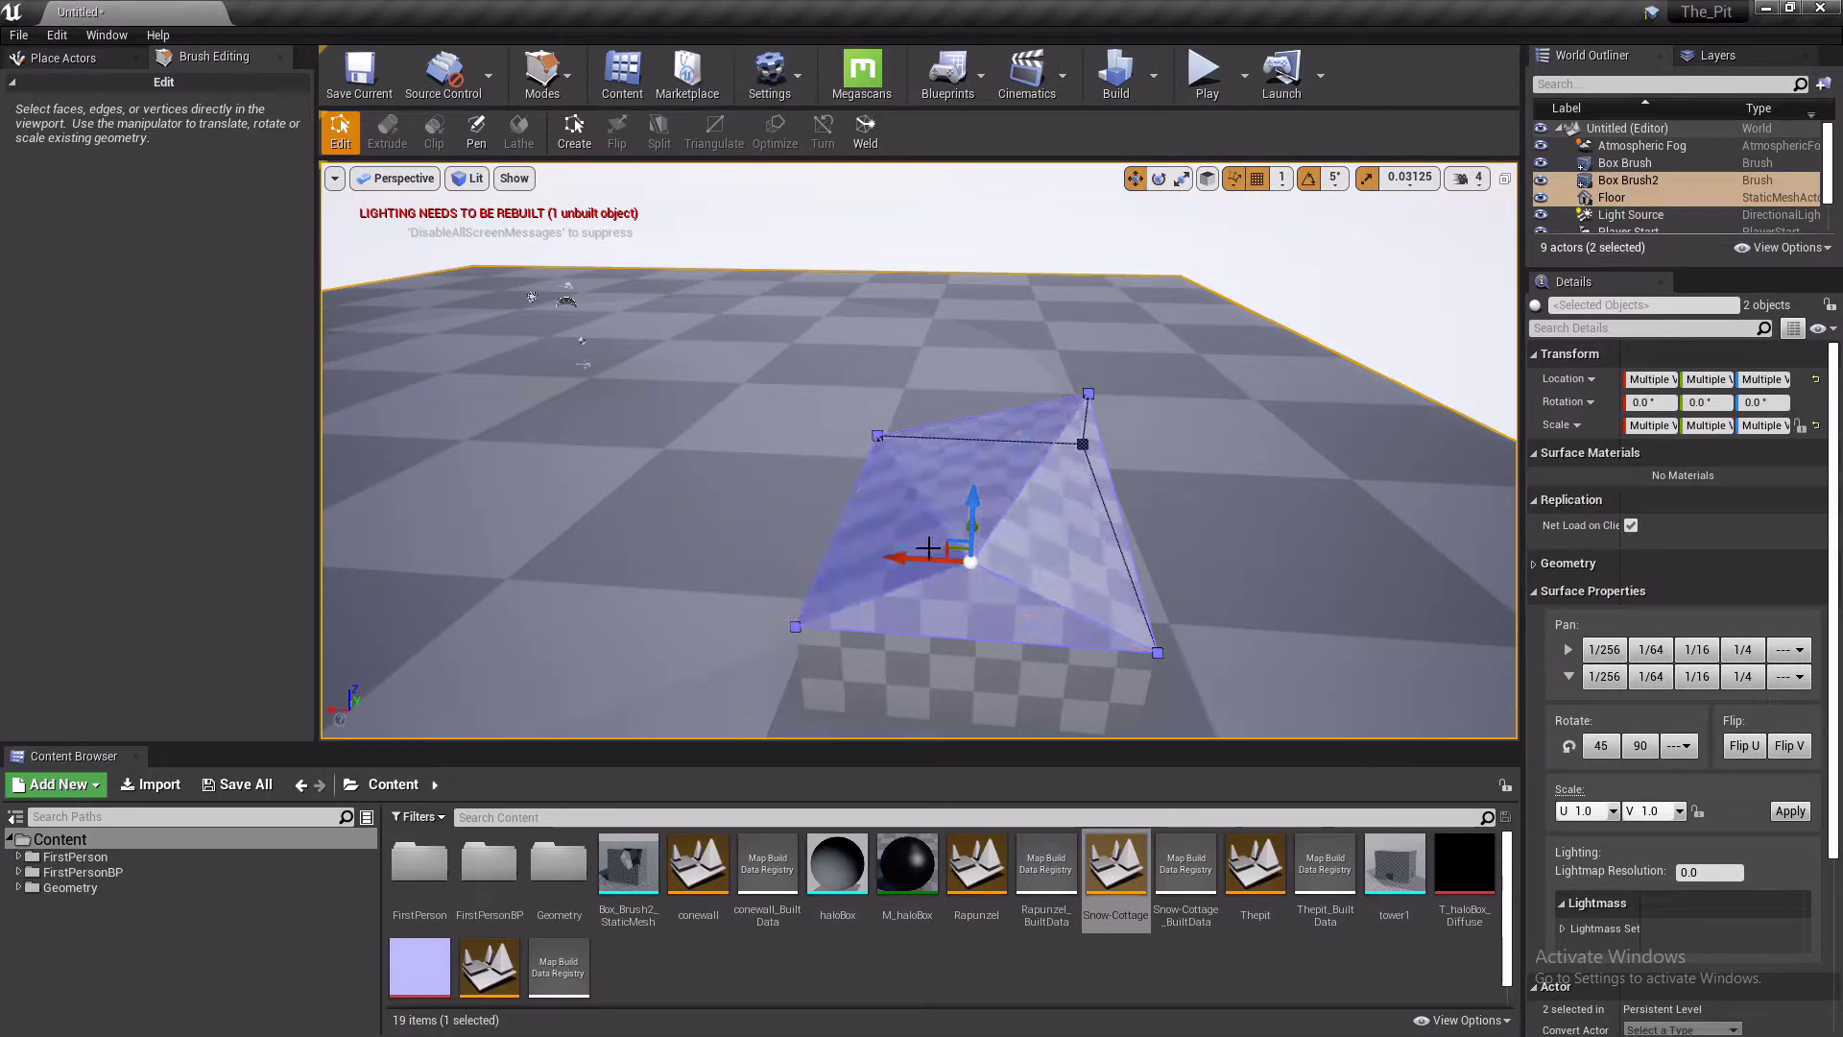
{"action": "left_click", "coordinate": [1087, 394]}
{"action": "mouse_move", "coordinate": [1005, 389]}
{"action": "left_mouse_down"}
{"action": "mouse_move", "coordinate": [855, 390]}
{"action": "mouse_move", "coordinate": [901, 389]}
{"action": "left_mouse_up"}
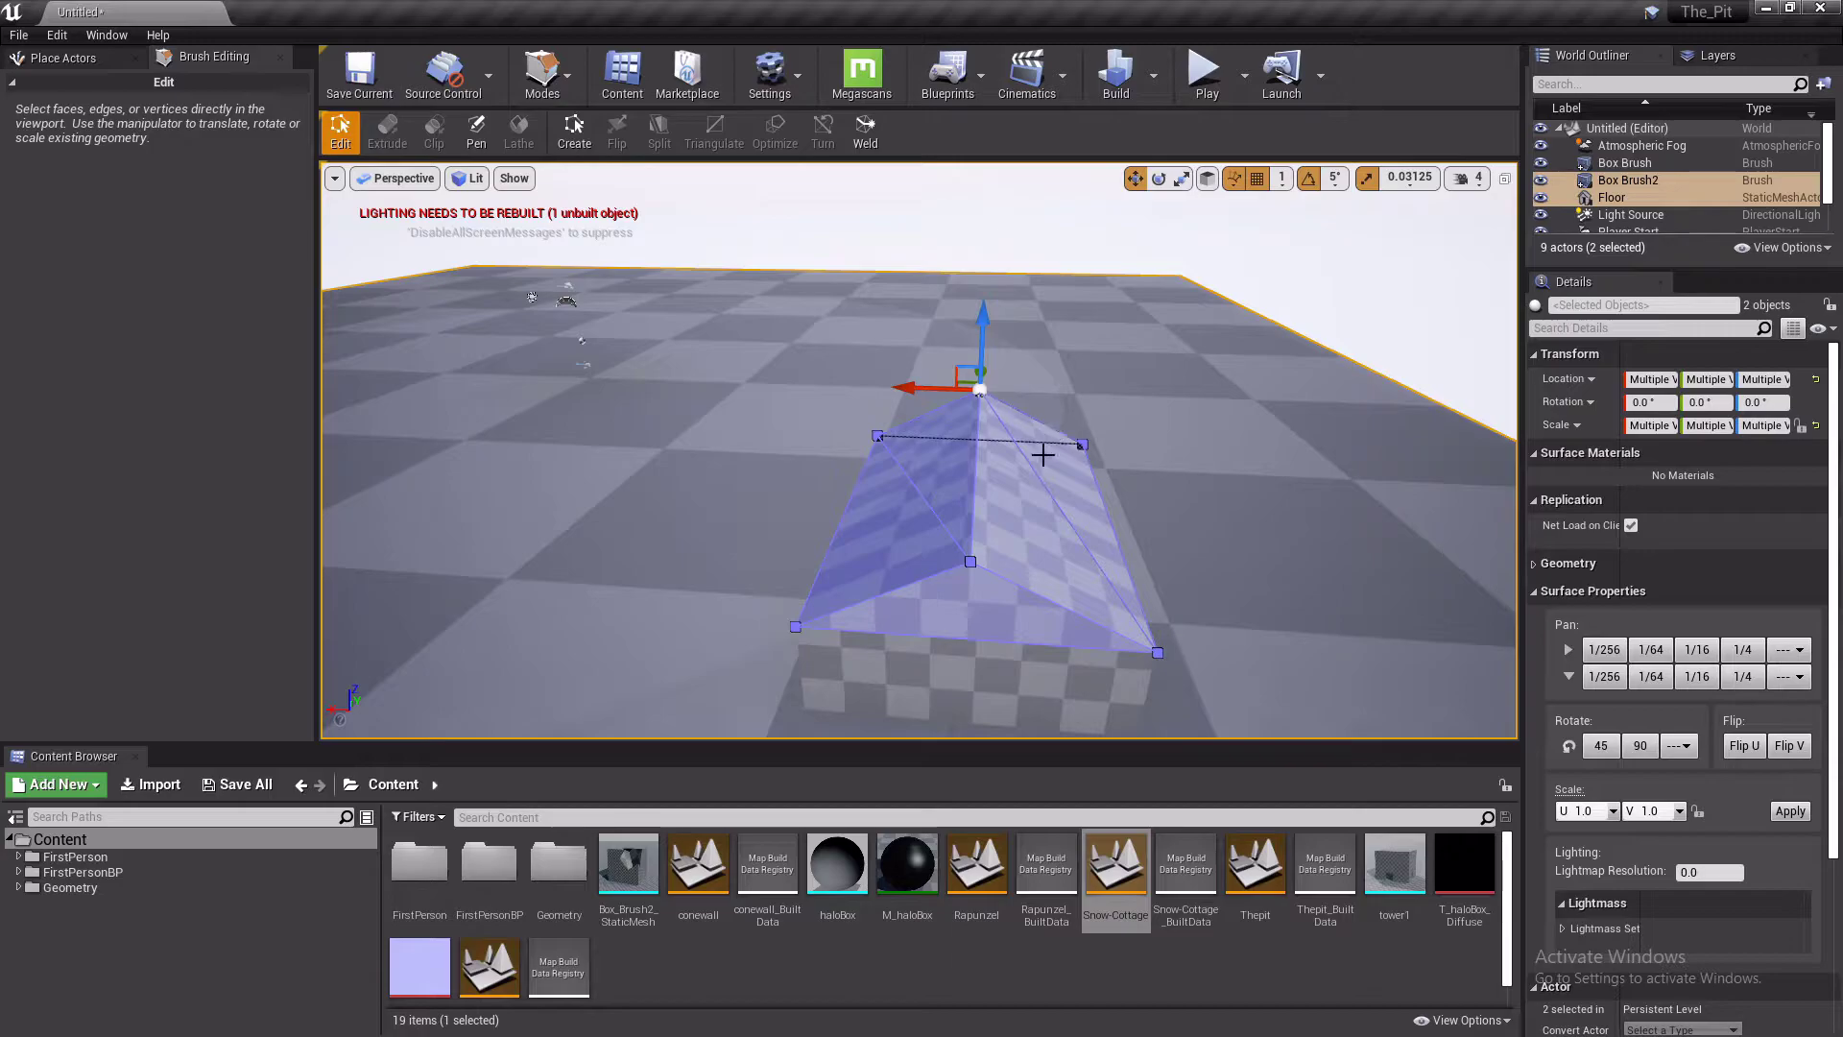
{"action": "mouse_move", "coordinate": [1077, 564]}
{"action": "right_mouse_down"}
{"action": "mouse_move", "coordinate": [1128, 533]}
{"action": "mouse_move", "coordinate": [1046, 610]}
{"action": "mouse_move", "coordinate": [1042, 662]}
{"action": "right_mouse_up"}
{"action": "mouse_move", "coordinate": [626, 191]}
{"action": "right_mouse_down"}
{"action": "mouse_move", "coordinate": [475, 230]}
{"action": "mouse_move", "coordinate": [1076, 562]}
{"action": "right_mouse_up"}
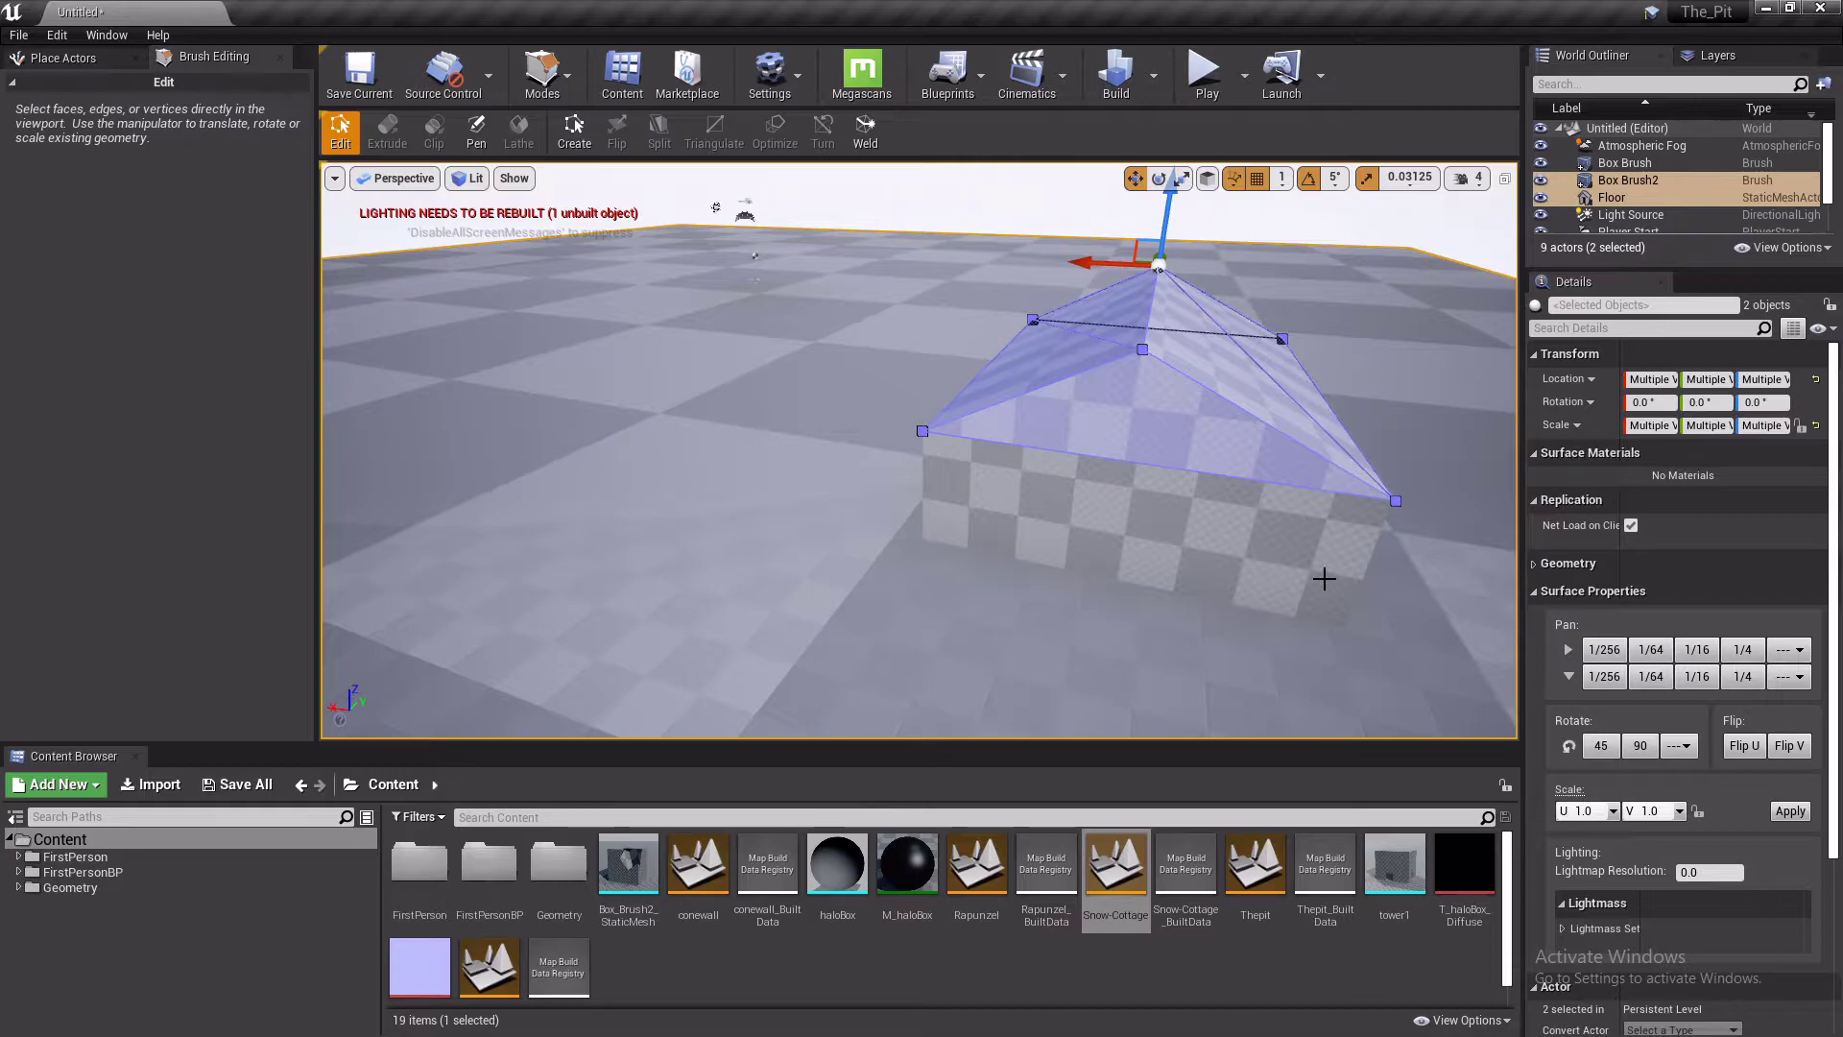
{"action": "right_click_drag", "start_coordinate": [1021, 563], "coordinate": [1013, 569]}
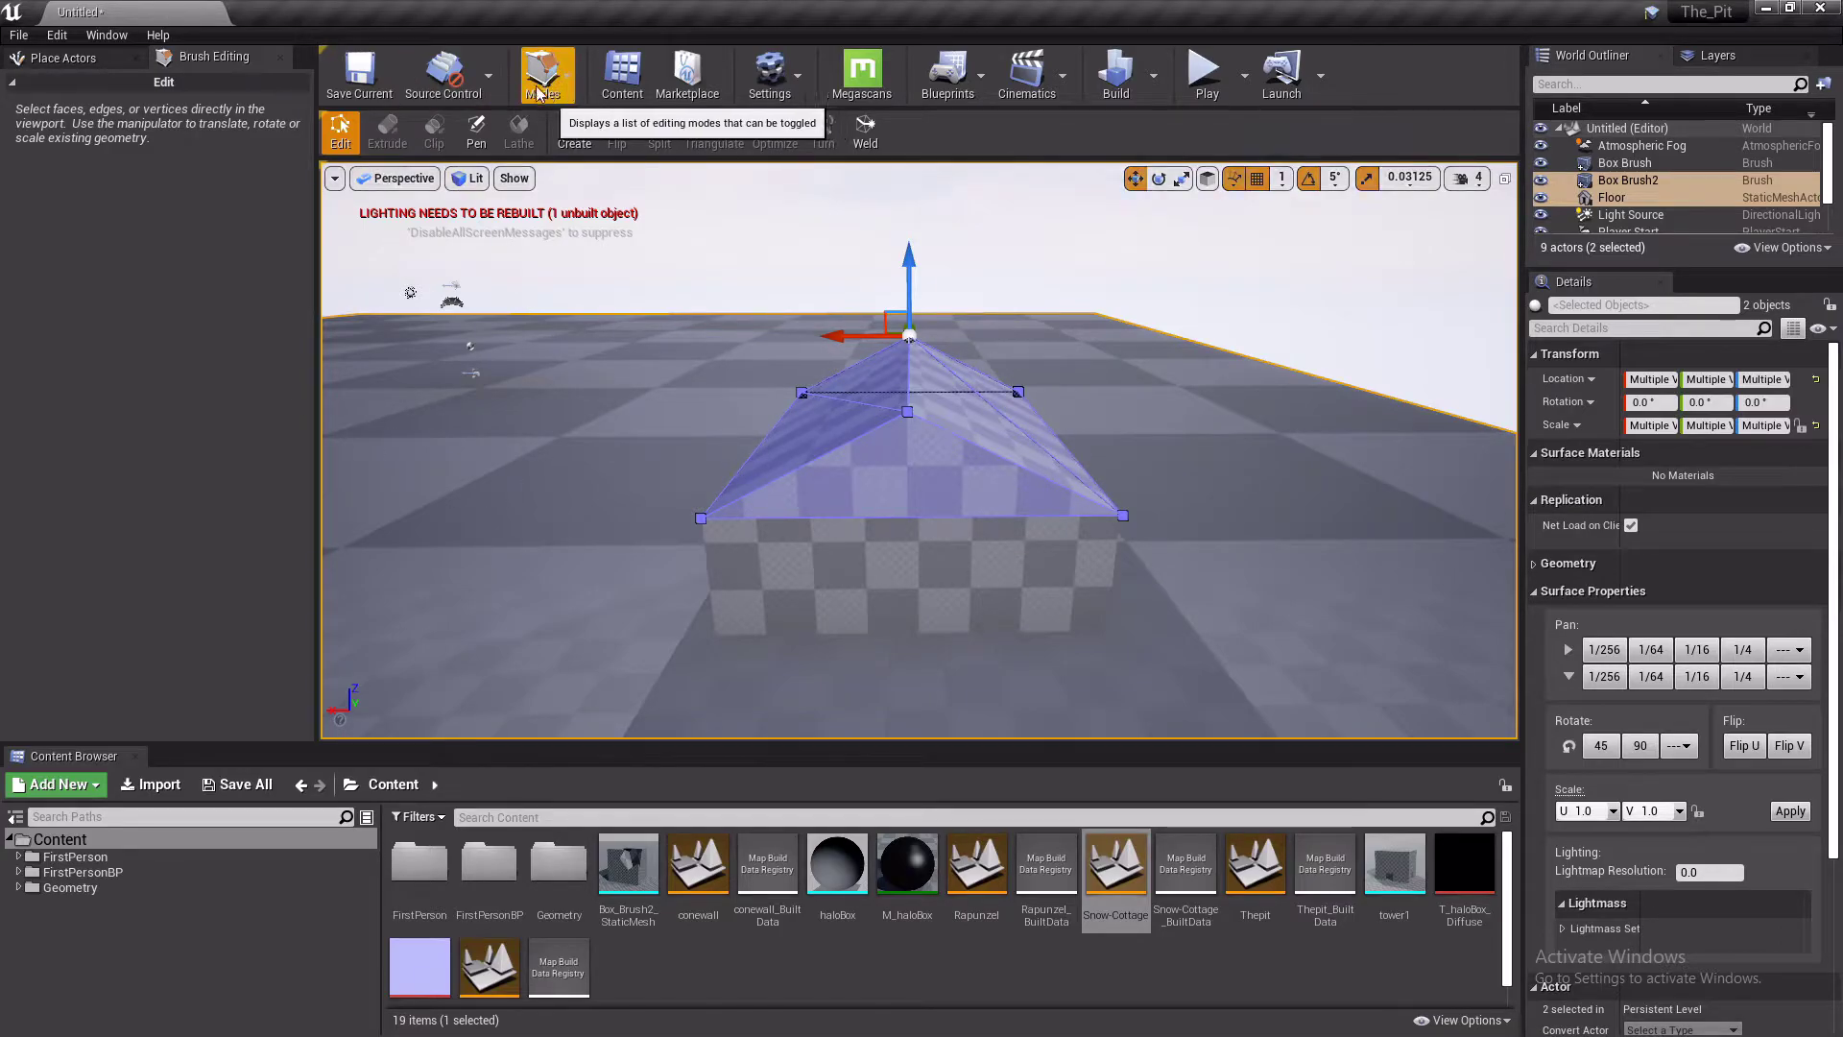
Save the level in the Content folder as Garage-plans
{"action": "key", "text": "ctrl+s"}
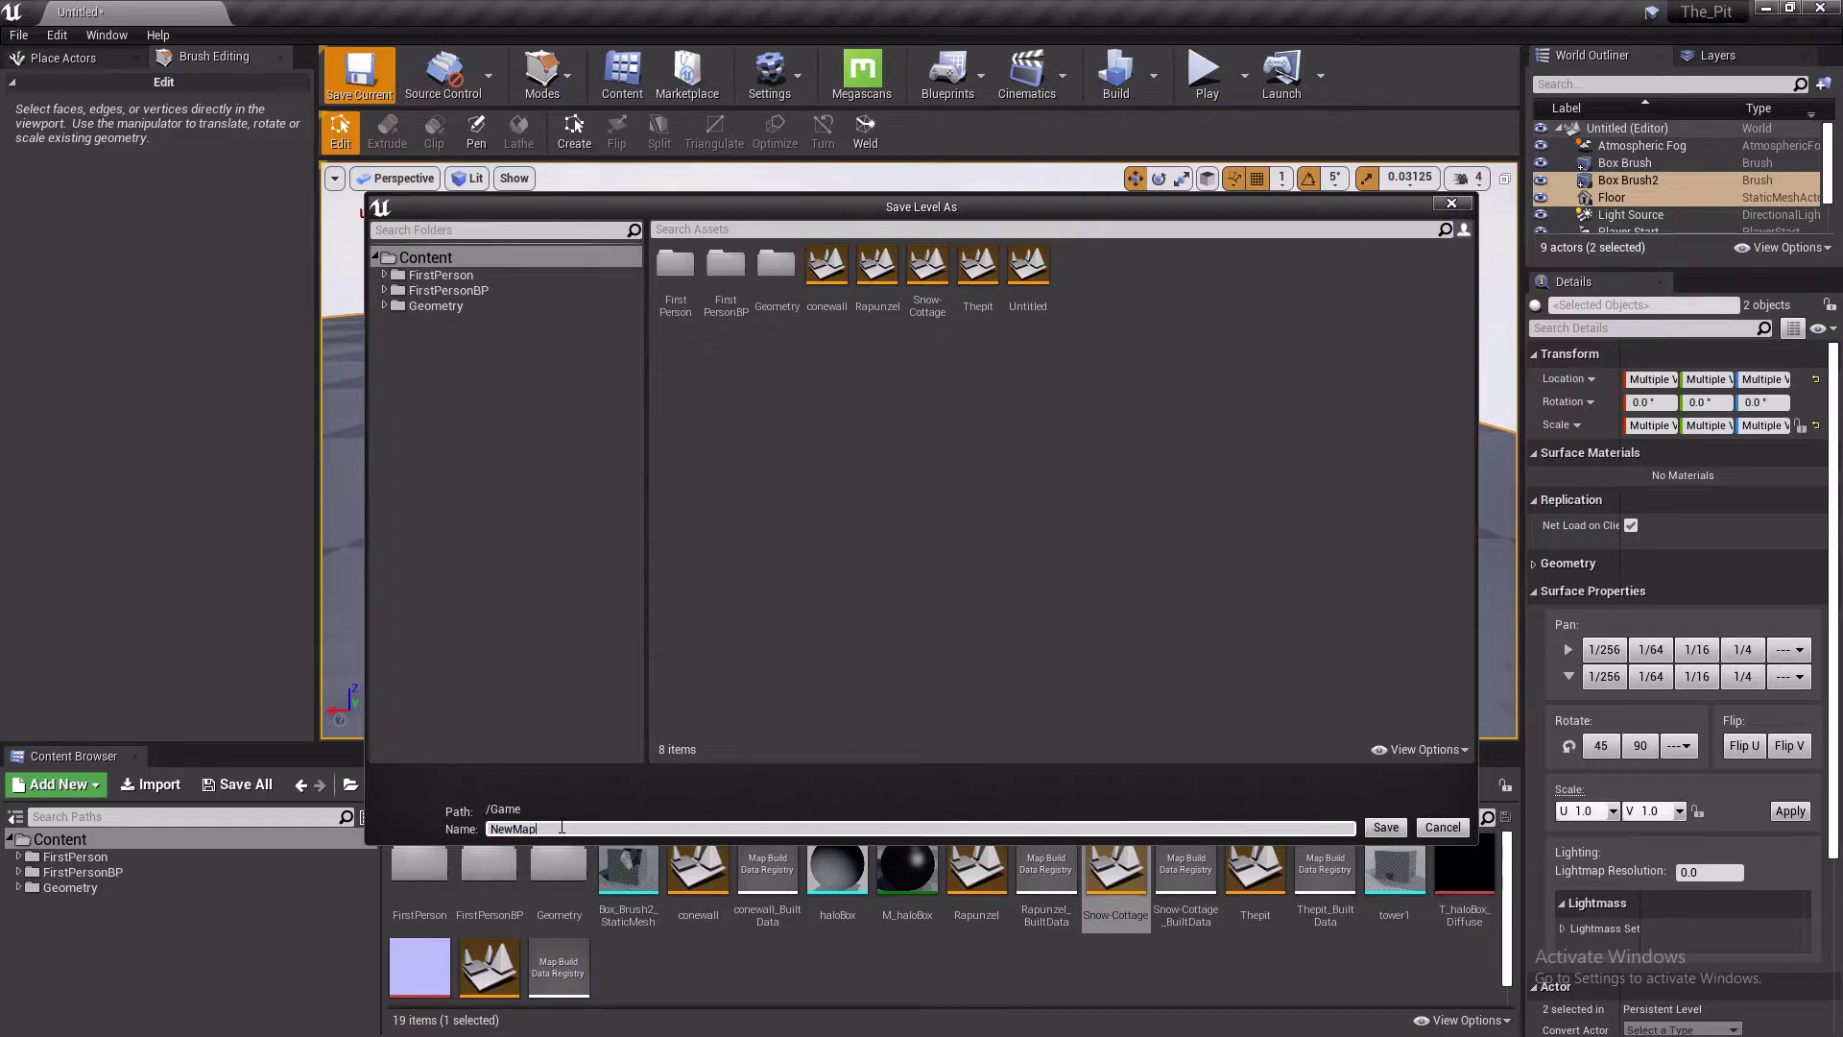
{"action": "key", "text": "BackSpace"}
{"action": "key", "text": "BackSpace"}
{"action": "key", "text": "BackSpace"}
{"action": "type", "text": "Garage plans"}
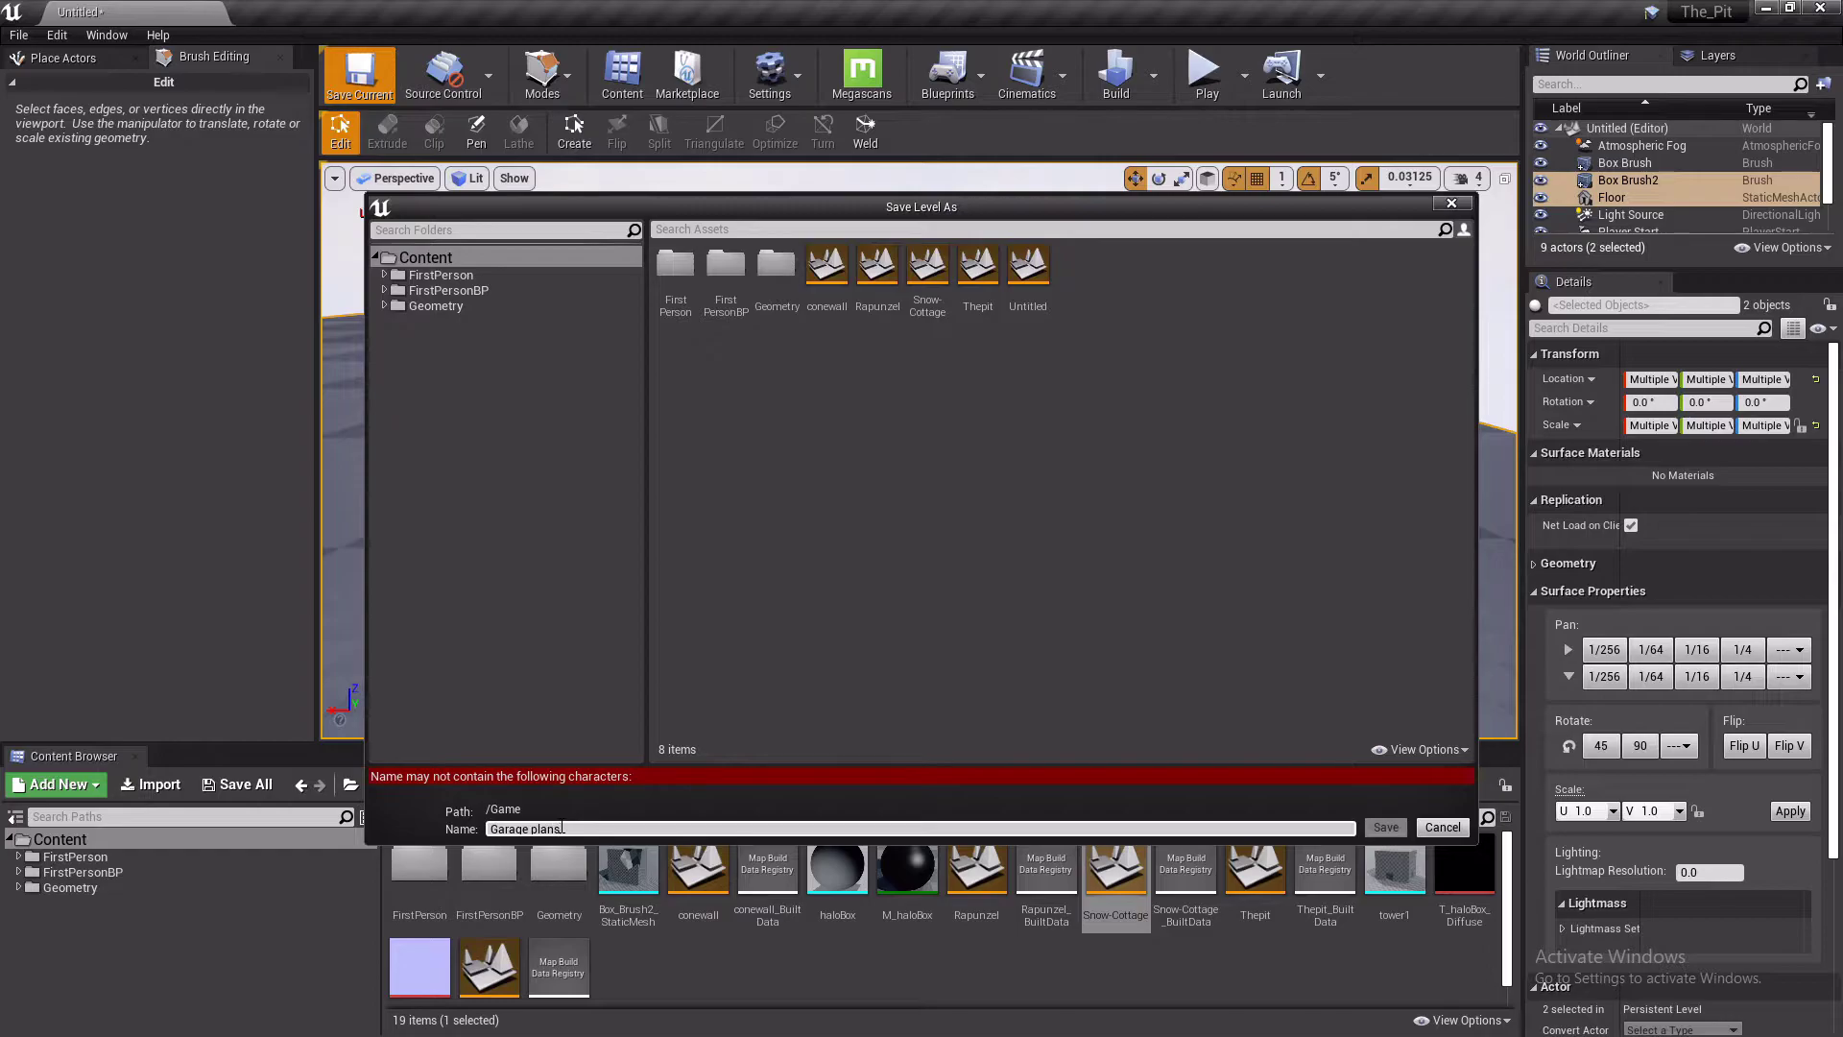
{"action": "key", "text": "BackSpace"}
{"action": "key", "text": "BackSpace"}
{"action": "key", "text": "BackSpace"}
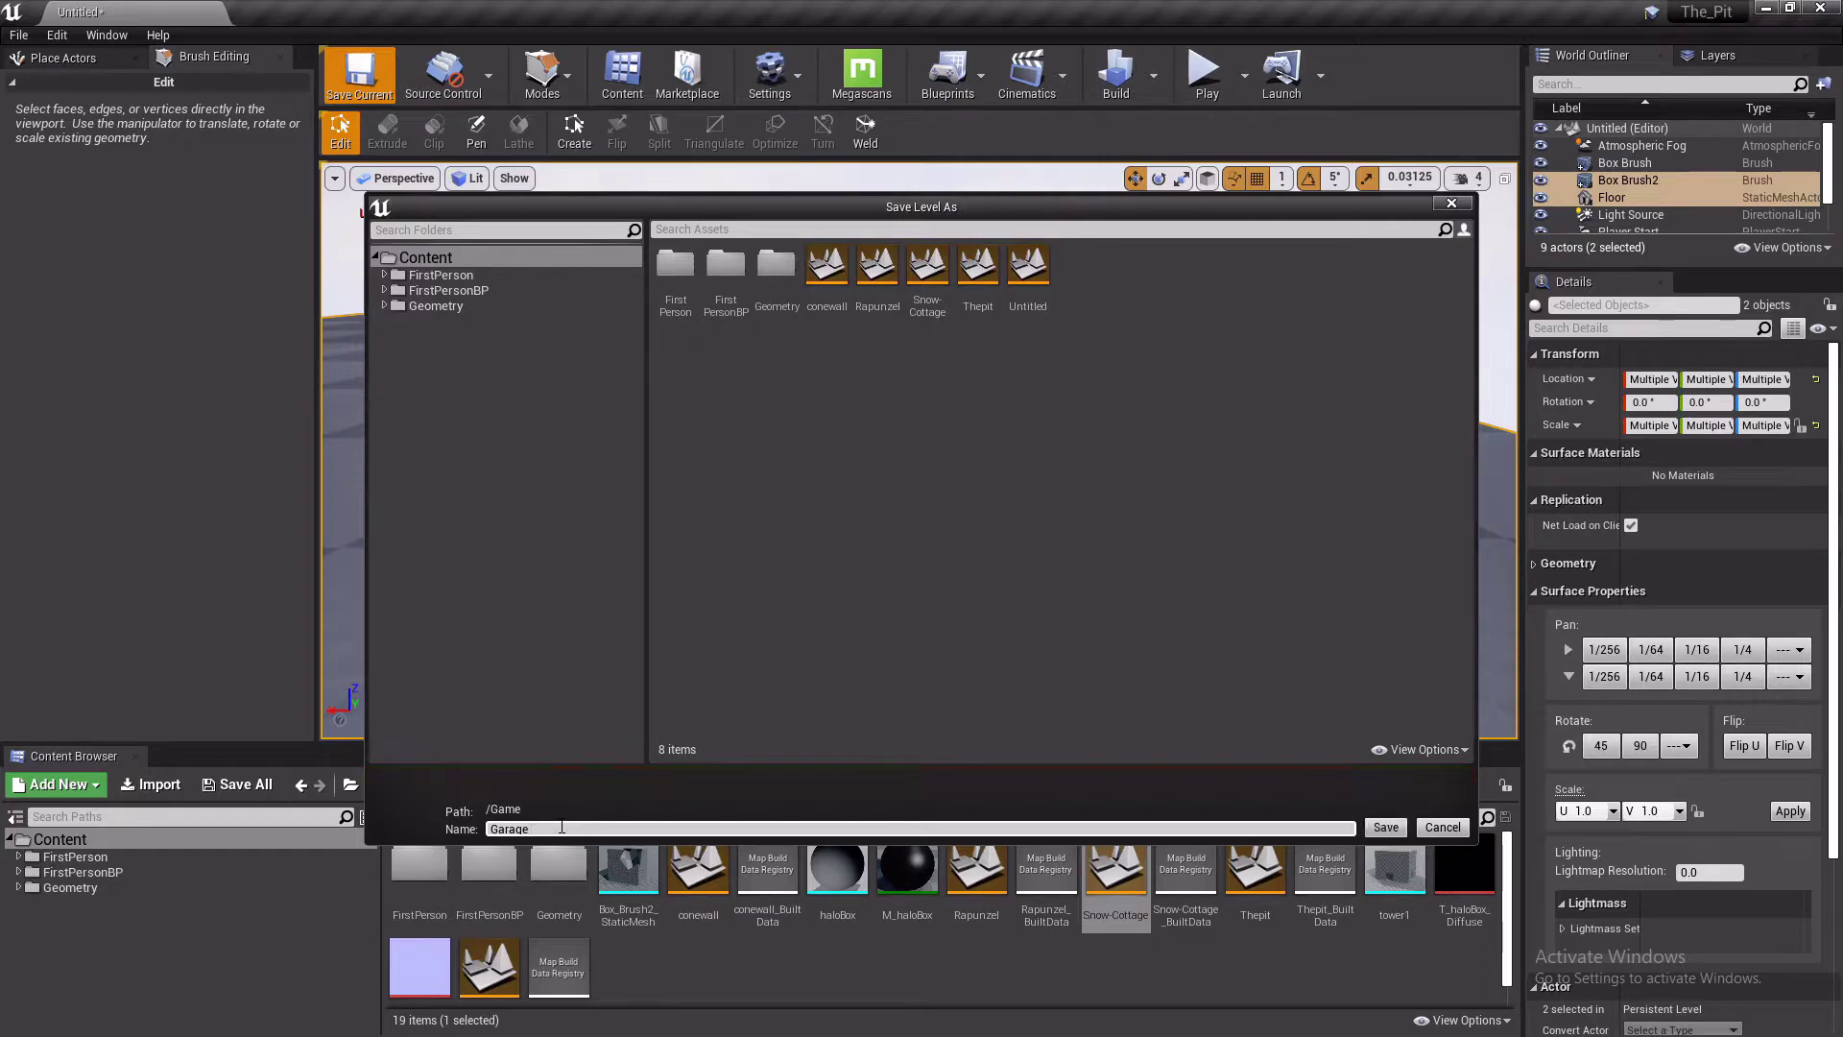
{"action": "key", "text": "Return"}
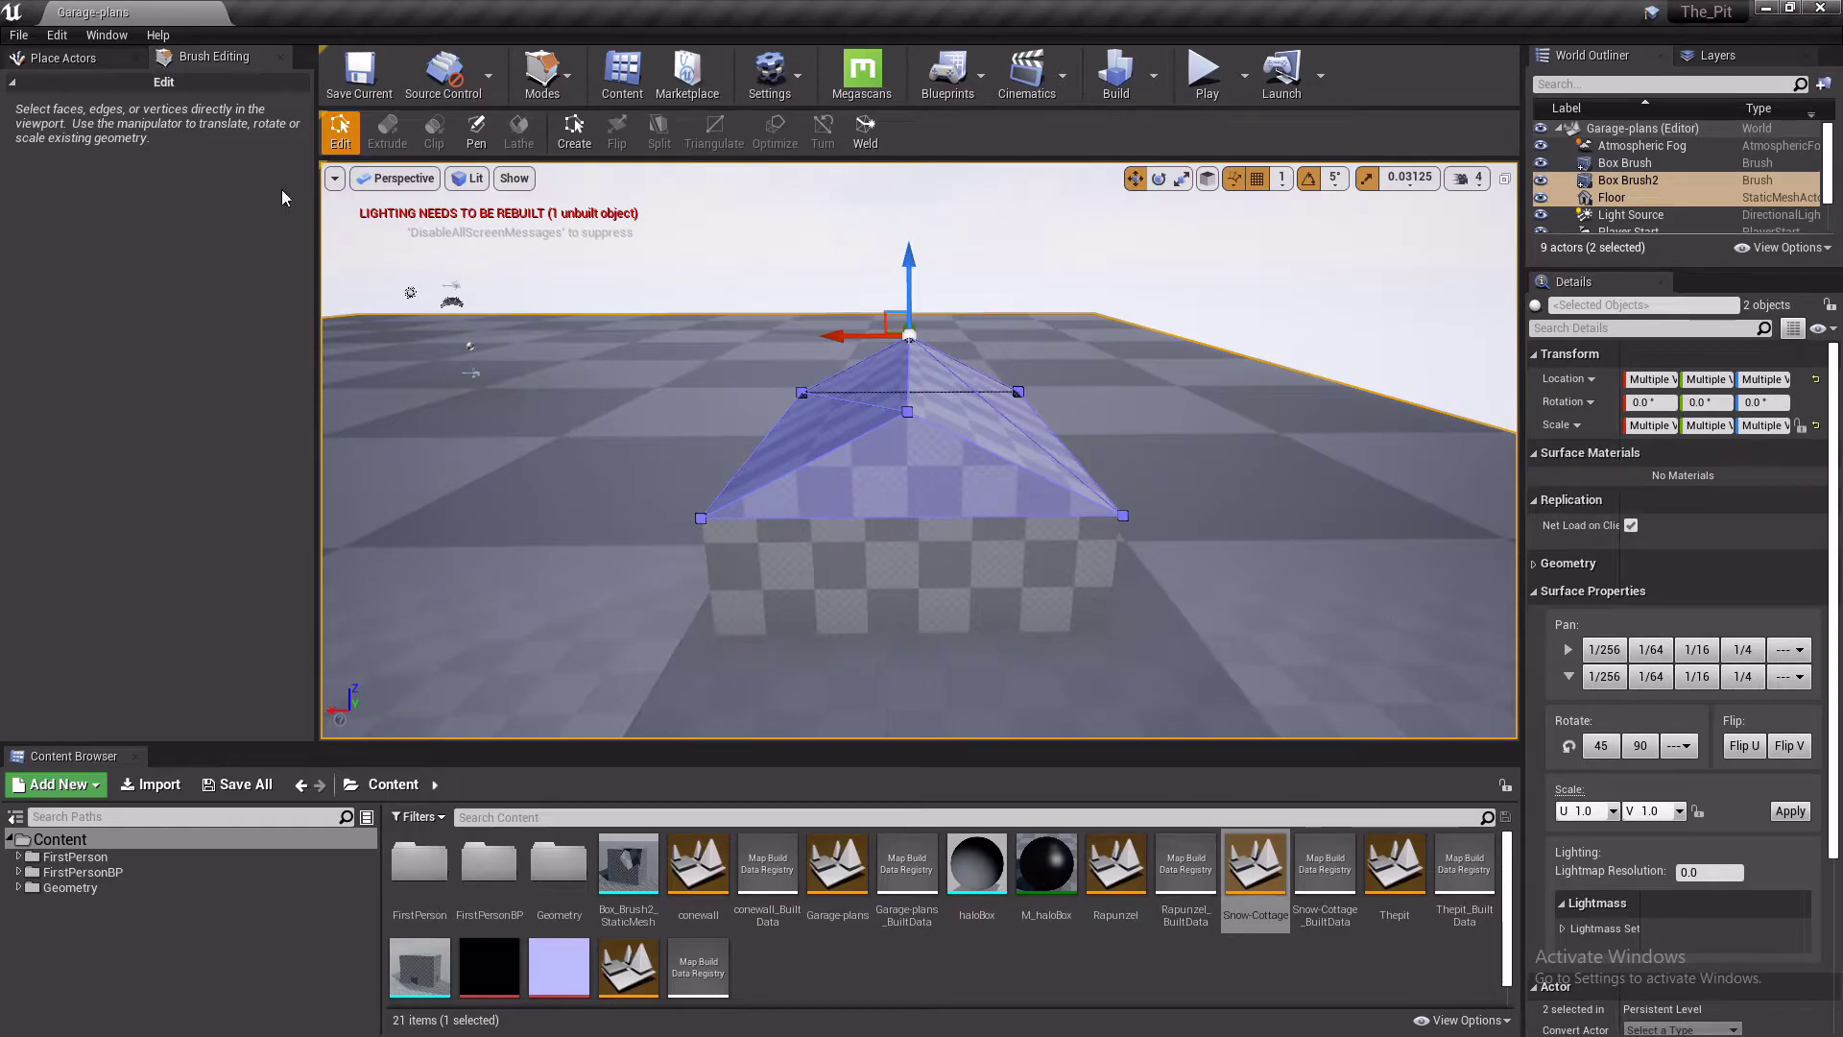
Switch back to Select mode and place an additive box brush on the floor in front of the building
{"action": "left_click", "coordinate": [570, 83]}
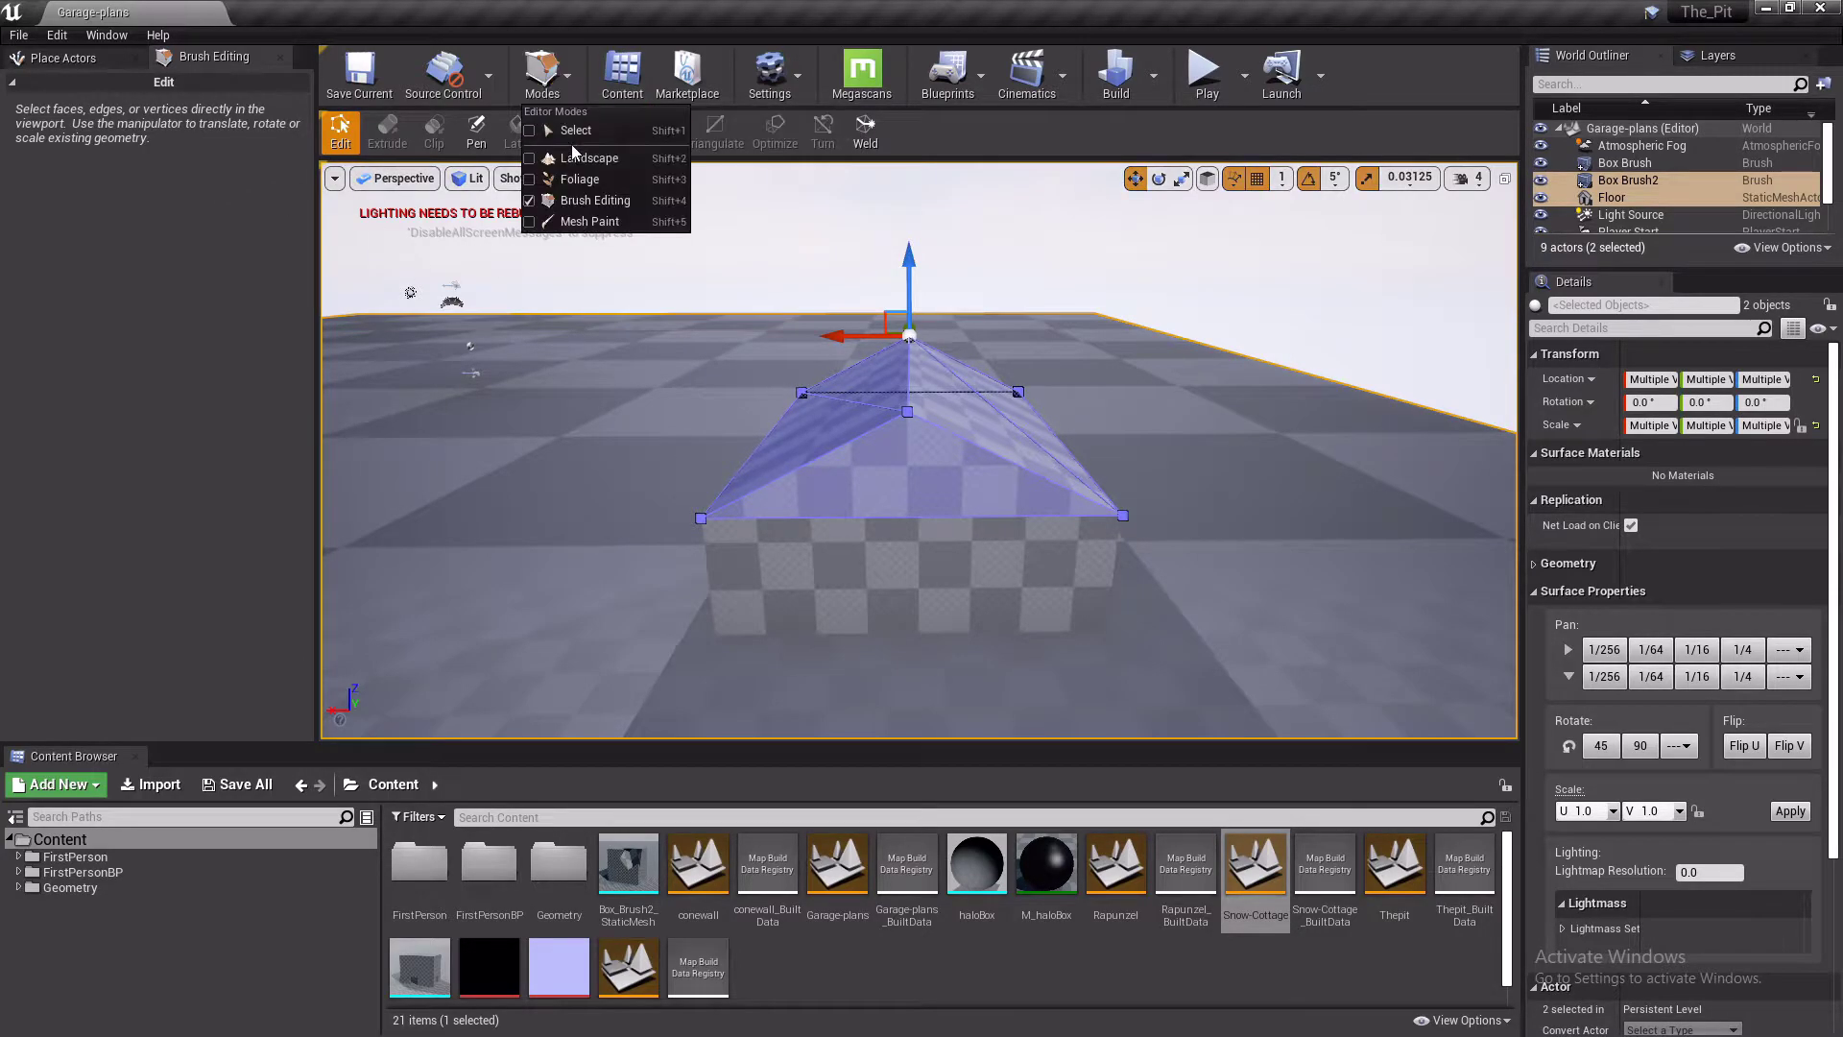
{"action": "left_click", "coordinate": [634, 125]}
{"action": "mouse_move", "coordinate": [161, 117]}
{"action": "left_mouse_down"}
{"action": "mouse_move", "coordinate": [857, 609]}
{"action": "mouse_move", "coordinate": [992, 593]}
{"action": "mouse_move", "coordinate": [1054, 638]}
{"action": "mouse_move", "coordinate": [1032, 576]}
{"action": "mouse_move", "coordinate": [1058, 579]}
{"action": "left_mouse_up"}
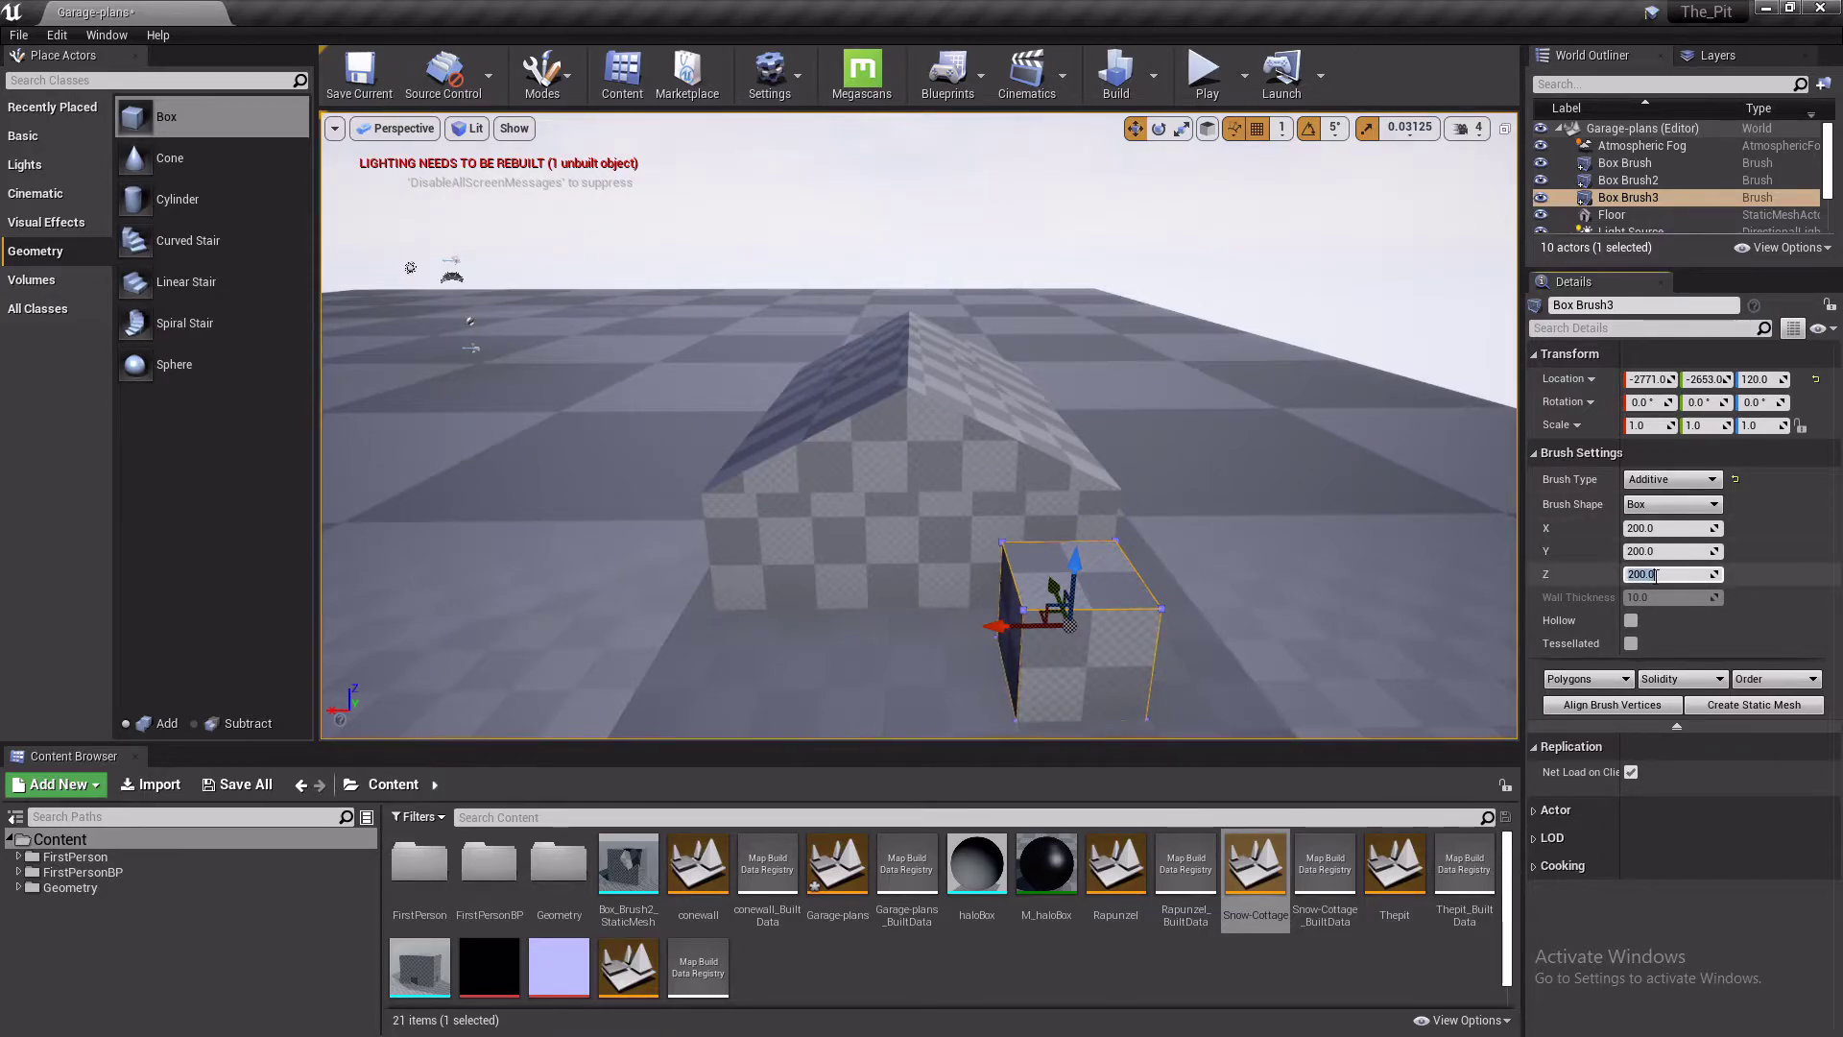
Set the new box brush's size to X 460, Y 50 and Z 213
{"action": "type", "text": "13"}
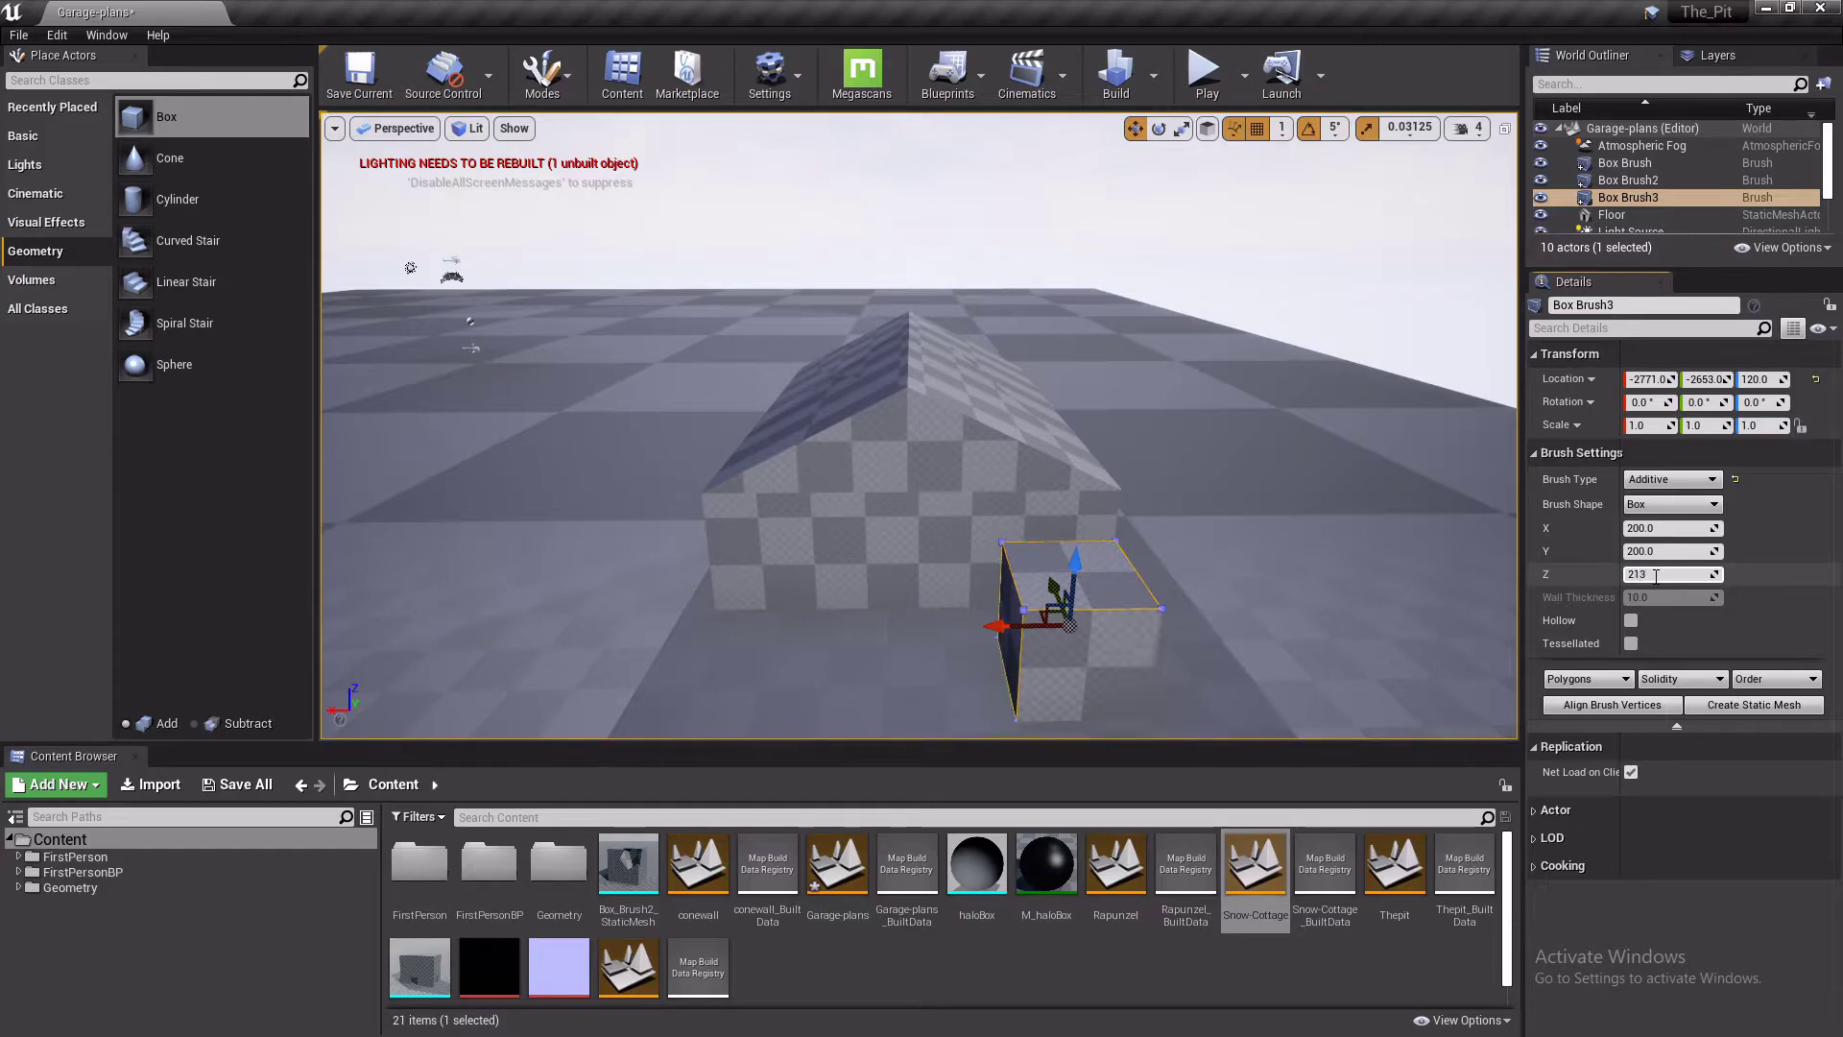
{"action": "key", "text": "shift+Tab"}
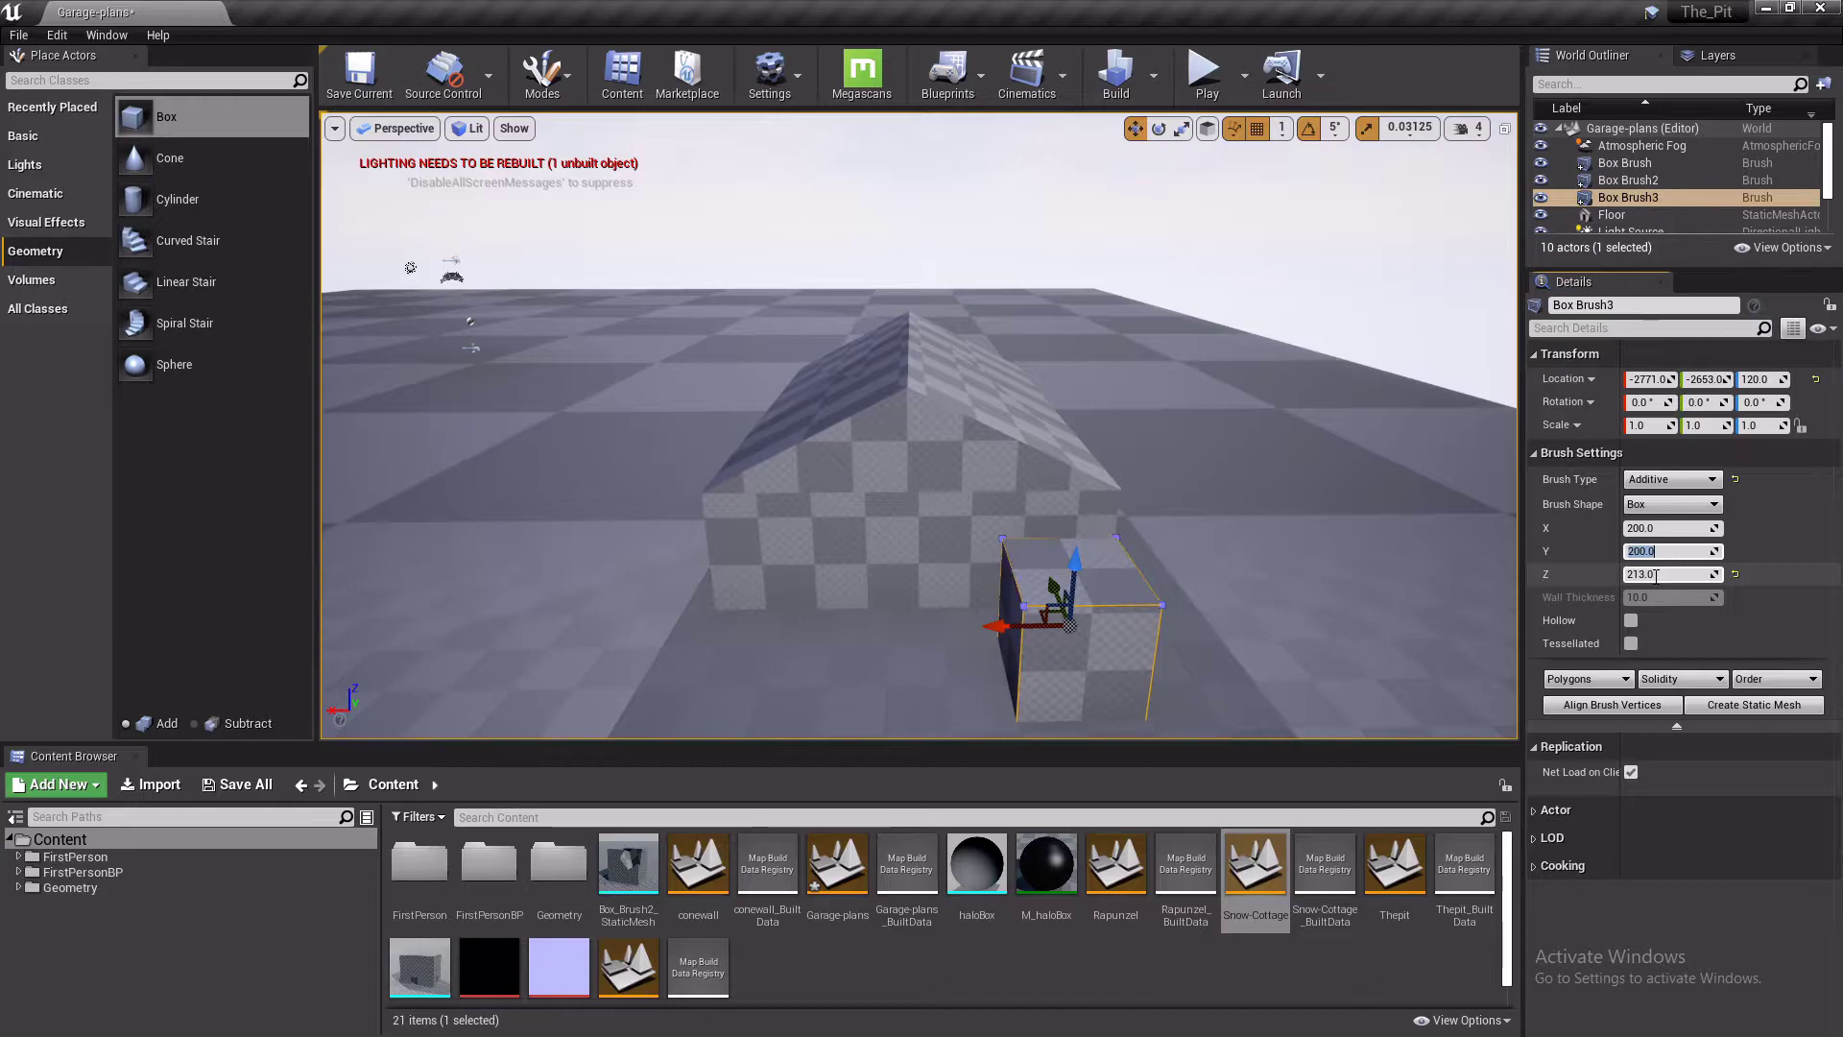
{"action": "type", "text": "50"}
{"action": "key", "text": "shift+Tab"}
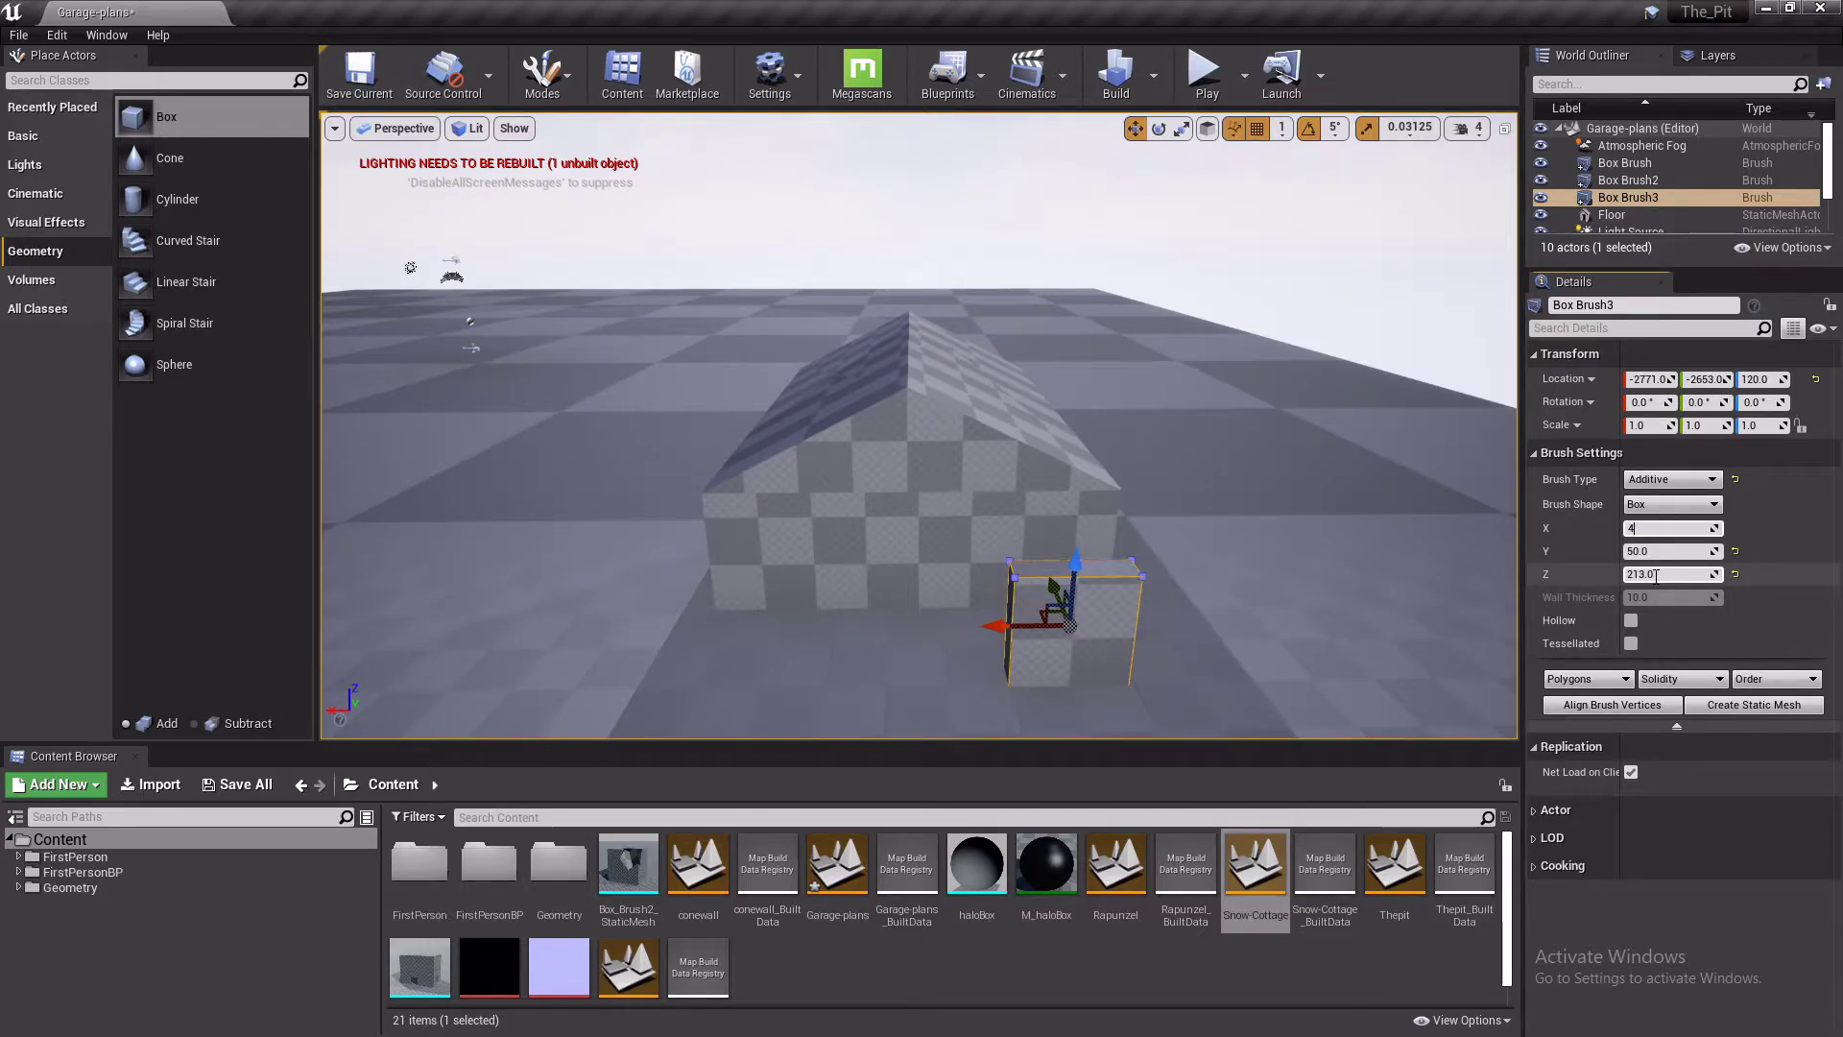
{"action": "type", "text": "460"}
{"action": "key", "text": "Return"}
Make the box brush subtractive and move it into the front wall at about X -2599, Y -2475, Z 129 as a garage door recess
{"action": "mouse_move", "coordinate": [1077, 580]}
{"action": "left_mouse_down"}
{"action": "mouse_move", "coordinate": [1067, 540]}
{"action": "mouse_move", "coordinate": [1057, 583]}
{"action": "mouse_move", "coordinate": [956, 585]}
{"action": "mouse_move", "coordinate": [949, 537]}
{"action": "mouse_move", "coordinate": [957, 557]}
{"action": "left_mouse_up"}
{"action": "left_click", "coordinate": [1678, 482]}
{"action": "left_click", "coordinate": [1666, 511]}
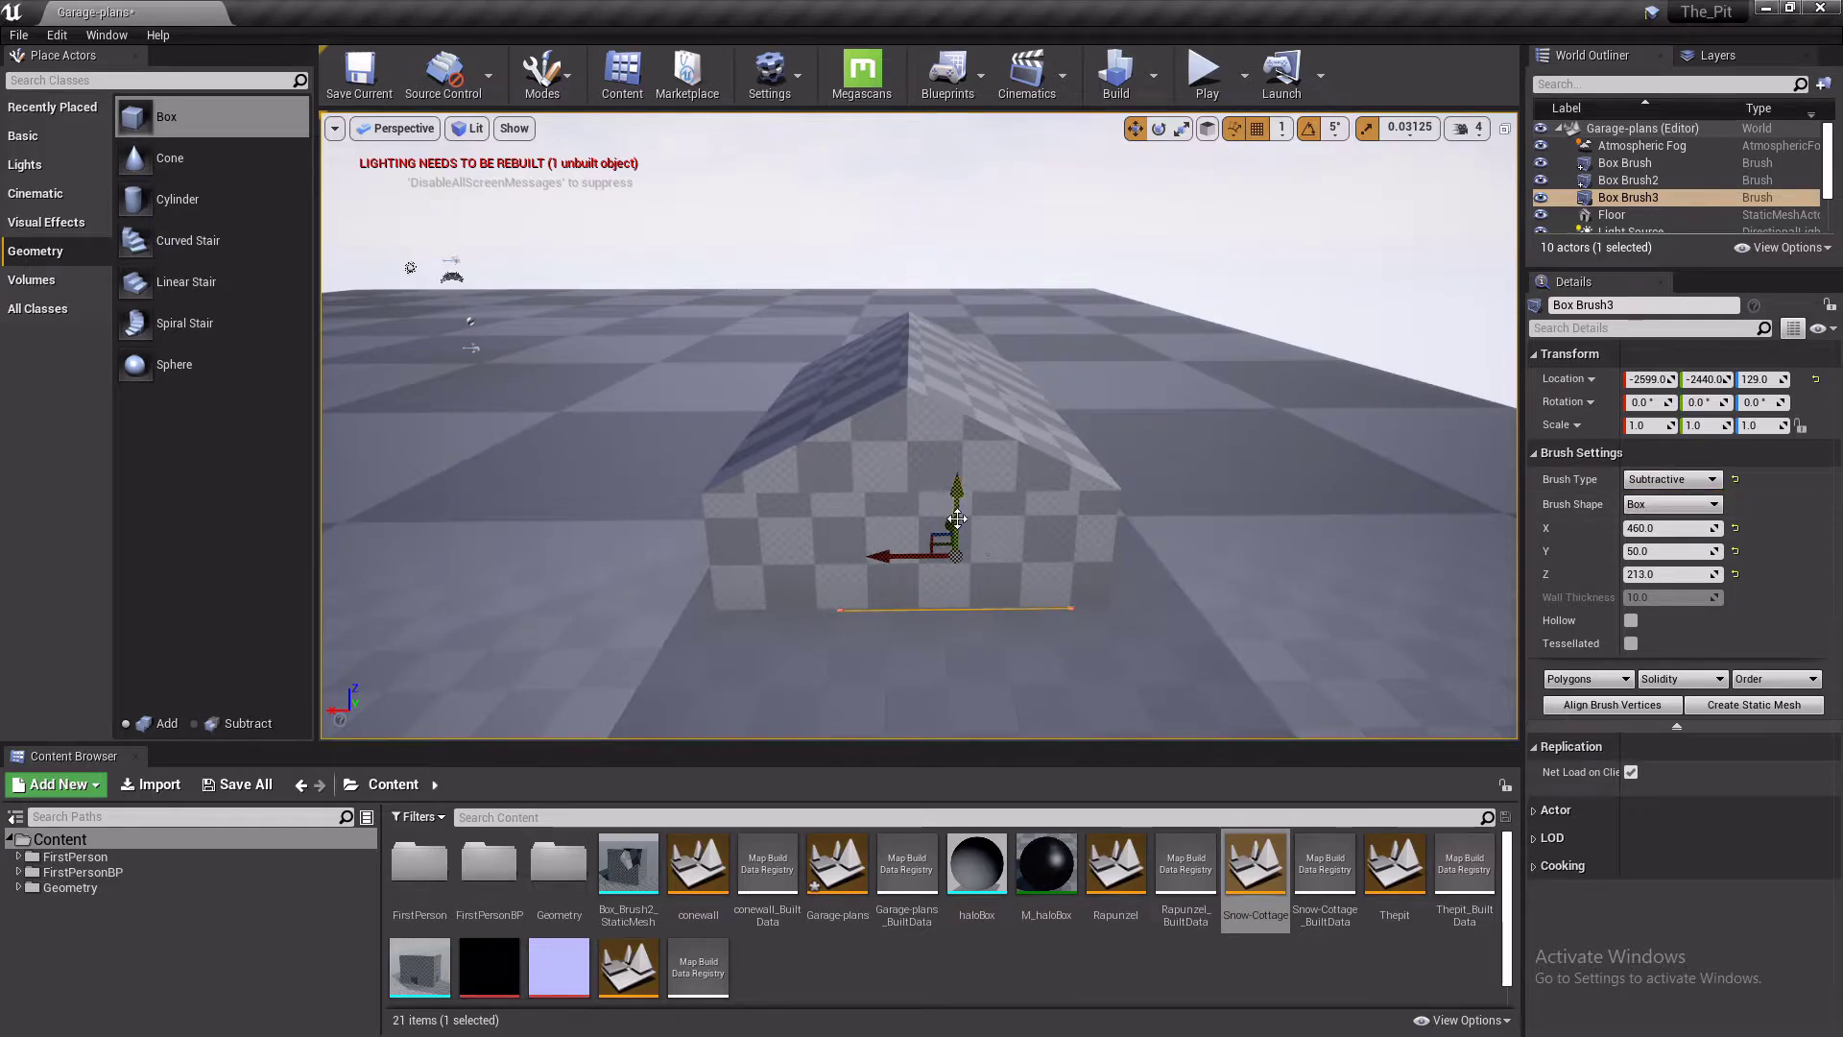
{"action": "left_click_drag", "start_coordinate": [949, 523], "coordinate": [949, 526]}
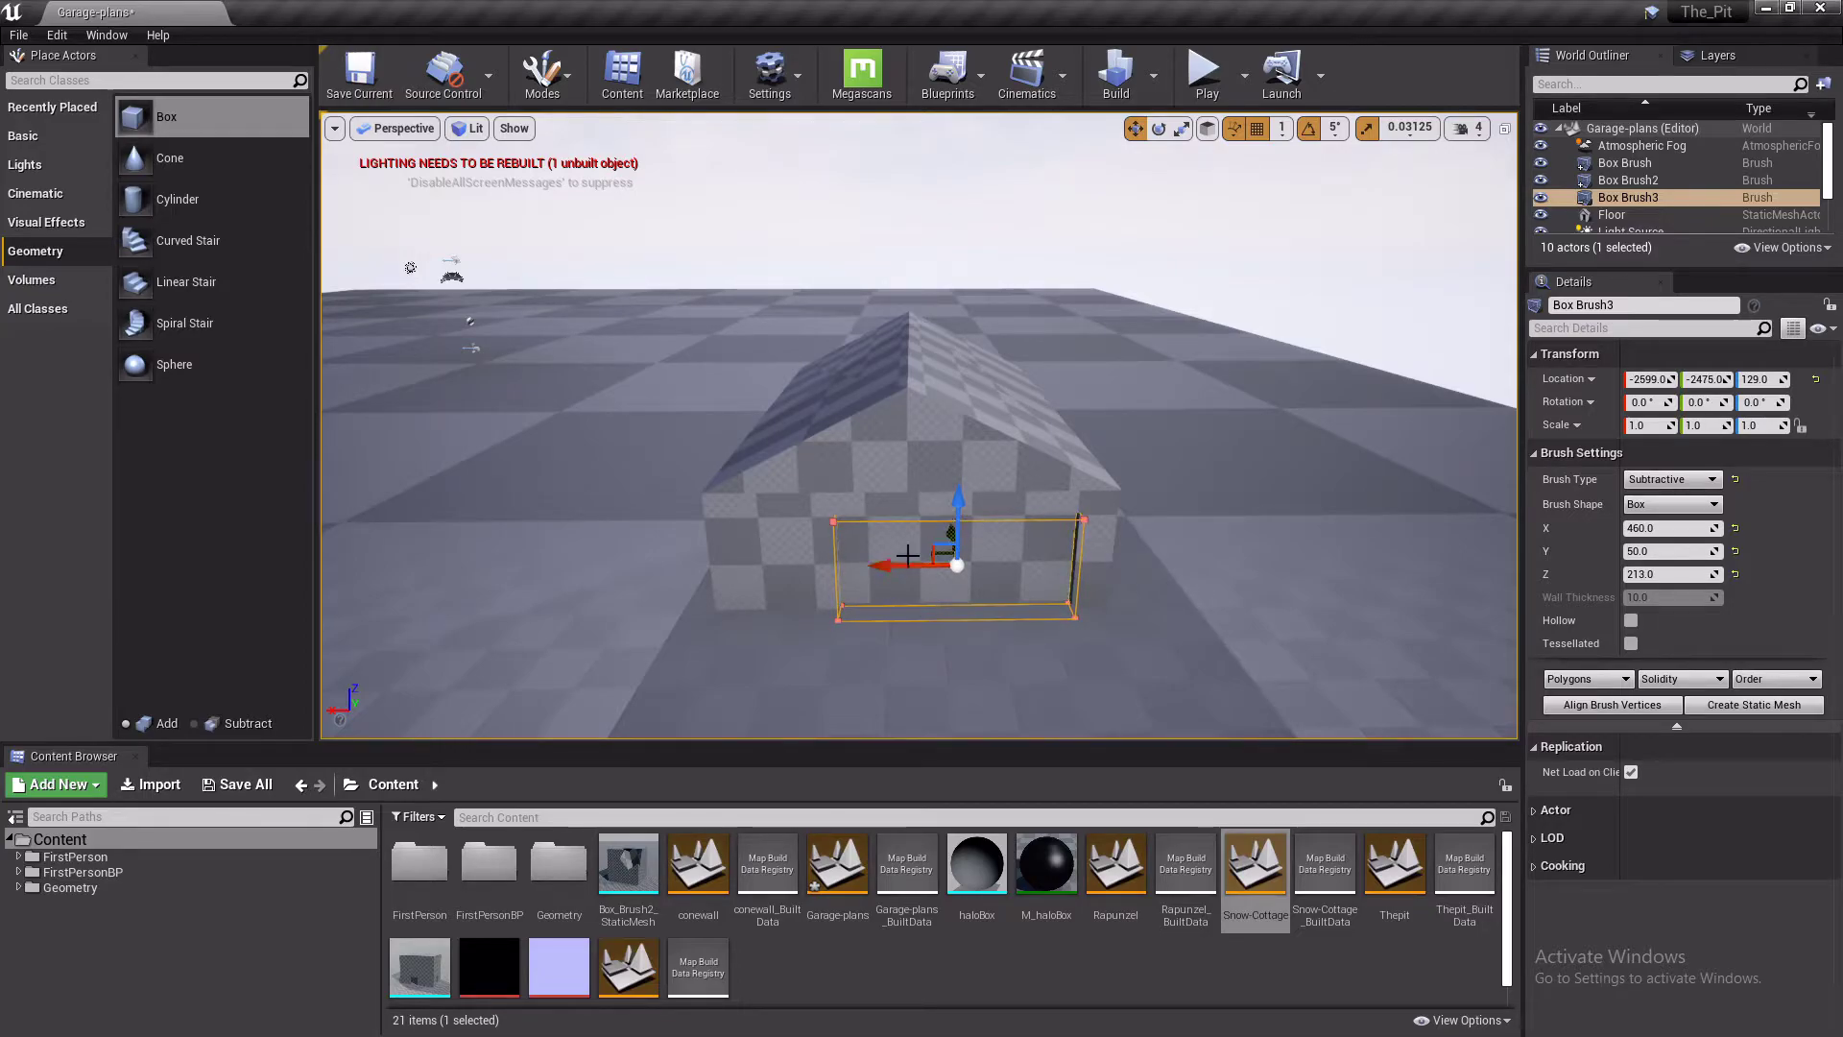
{"action": "left_click", "coordinate": [1092, 683]}
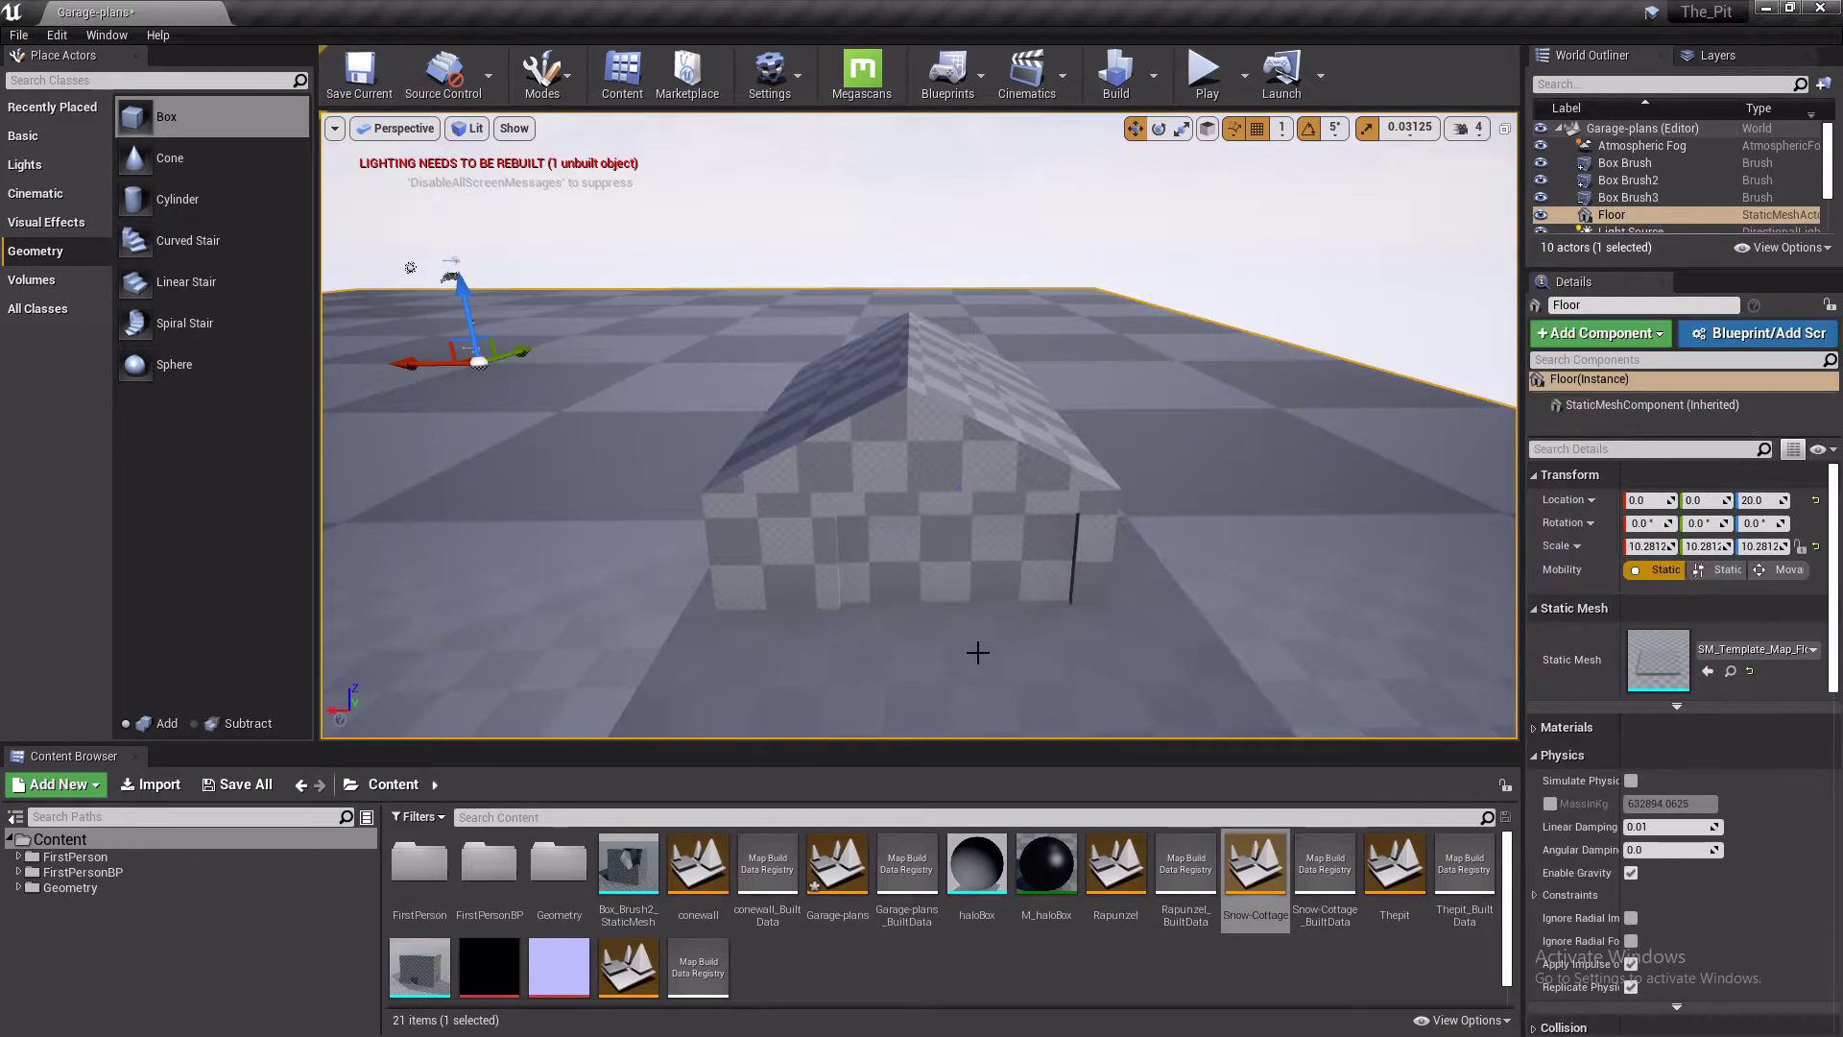
Place another additive box brush on the floor near the building's front corner, at about X -1961, Y -2554, Z 120
{"action": "key", "text": "d"}
{"action": "mouse_move", "coordinate": [1034, 706]}
{"action": "right_mouse_down"}
{"action": "mouse_move", "coordinate": [869, 695]}
{"action": "mouse_move", "coordinate": [1068, 686]}
{"action": "mouse_move", "coordinate": [1065, 732]}
{"action": "mouse_move", "coordinate": [1067, 687]}
{"action": "mouse_move", "coordinate": [1058, 736]}
{"action": "mouse_move", "coordinate": [1006, 662]}
{"action": "mouse_move", "coordinate": [989, 701]}
{"action": "mouse_move", "coordinate": [931, 702]}
{"action": "right_mouse_up"}
{"action": "key", "text": "a"}
{"action": "key", "text": "w"}
{"action": "key", "text": "s"}
{"action": "key", "text": "d"}
{"action": "key", "text": "s"}
{"action": "right_click_drag", "start_coordinate": [509, 144], "coordinate": [497, 186]}
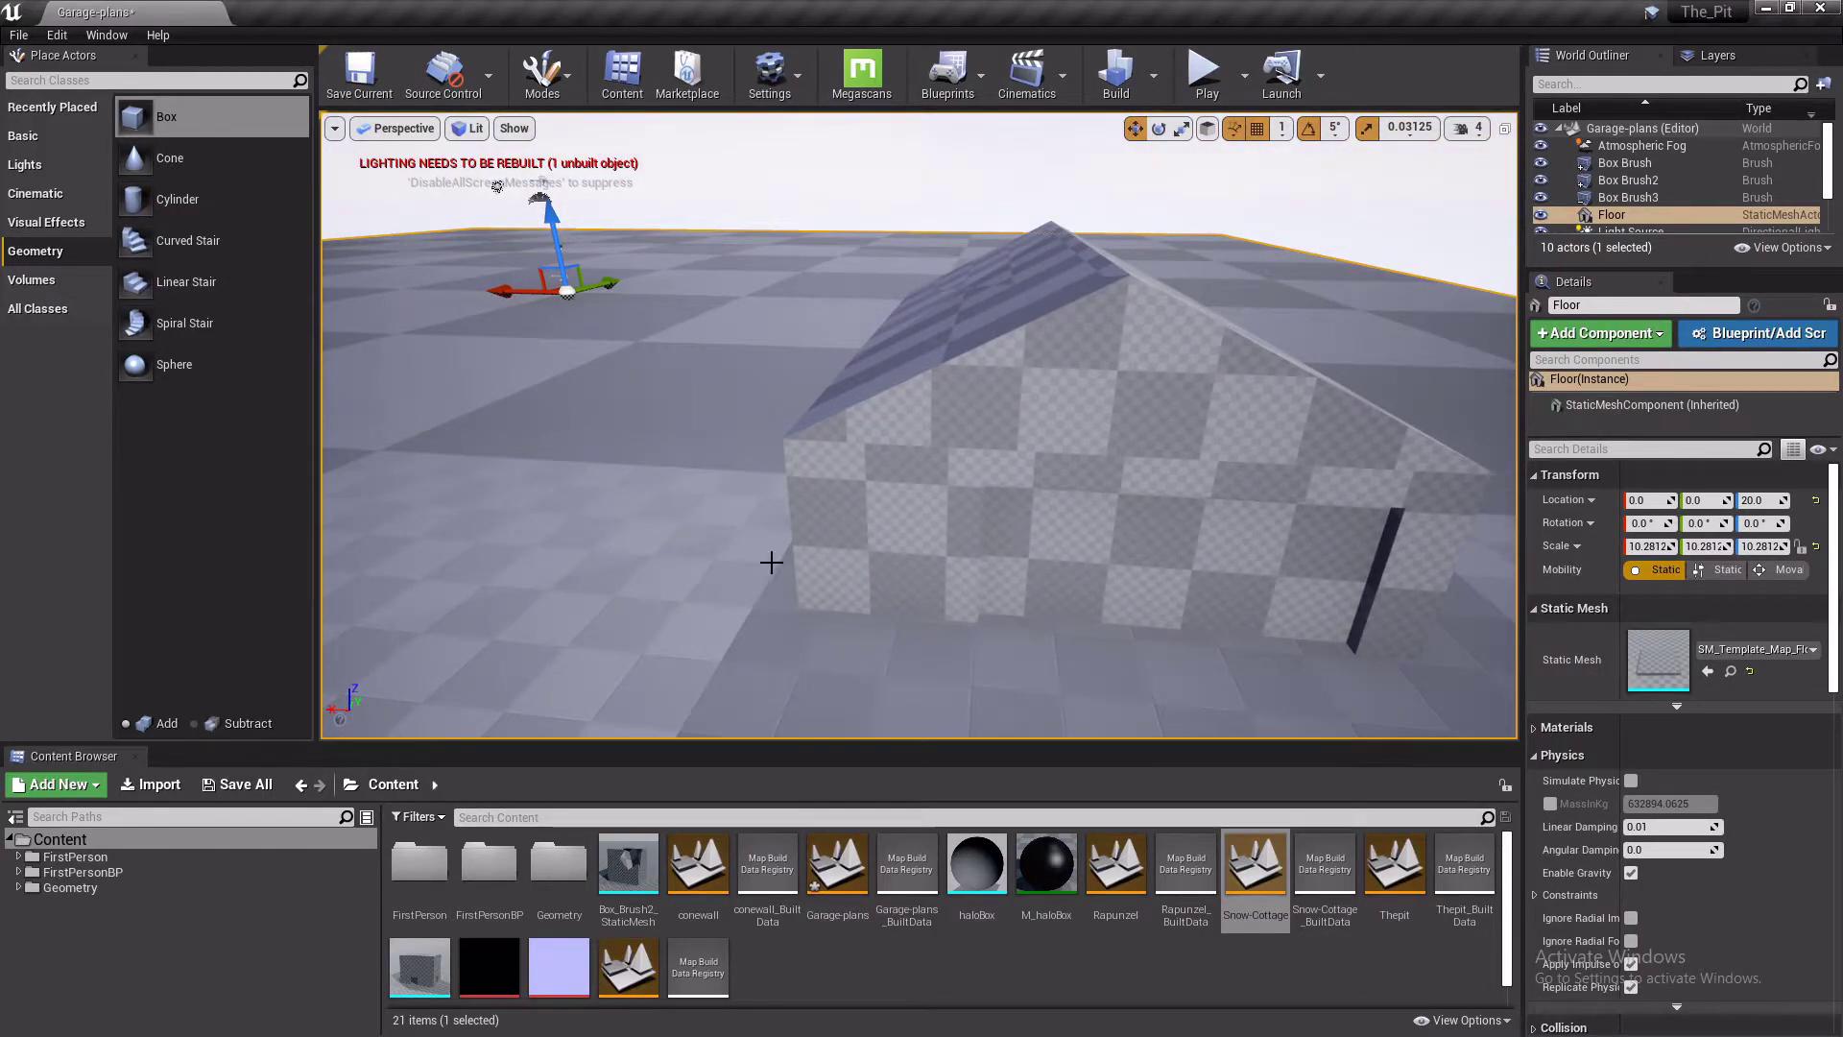
{"action": "mouse_move", "coordinate": [144, 116]}
{"action": "left_mouse_down"}
{"action": "mouse_move", "coordinate": [687, 572]}
{"action": "mouse_move", "coordinate": [651, 641]}
{"action": "left_mouse_up"}
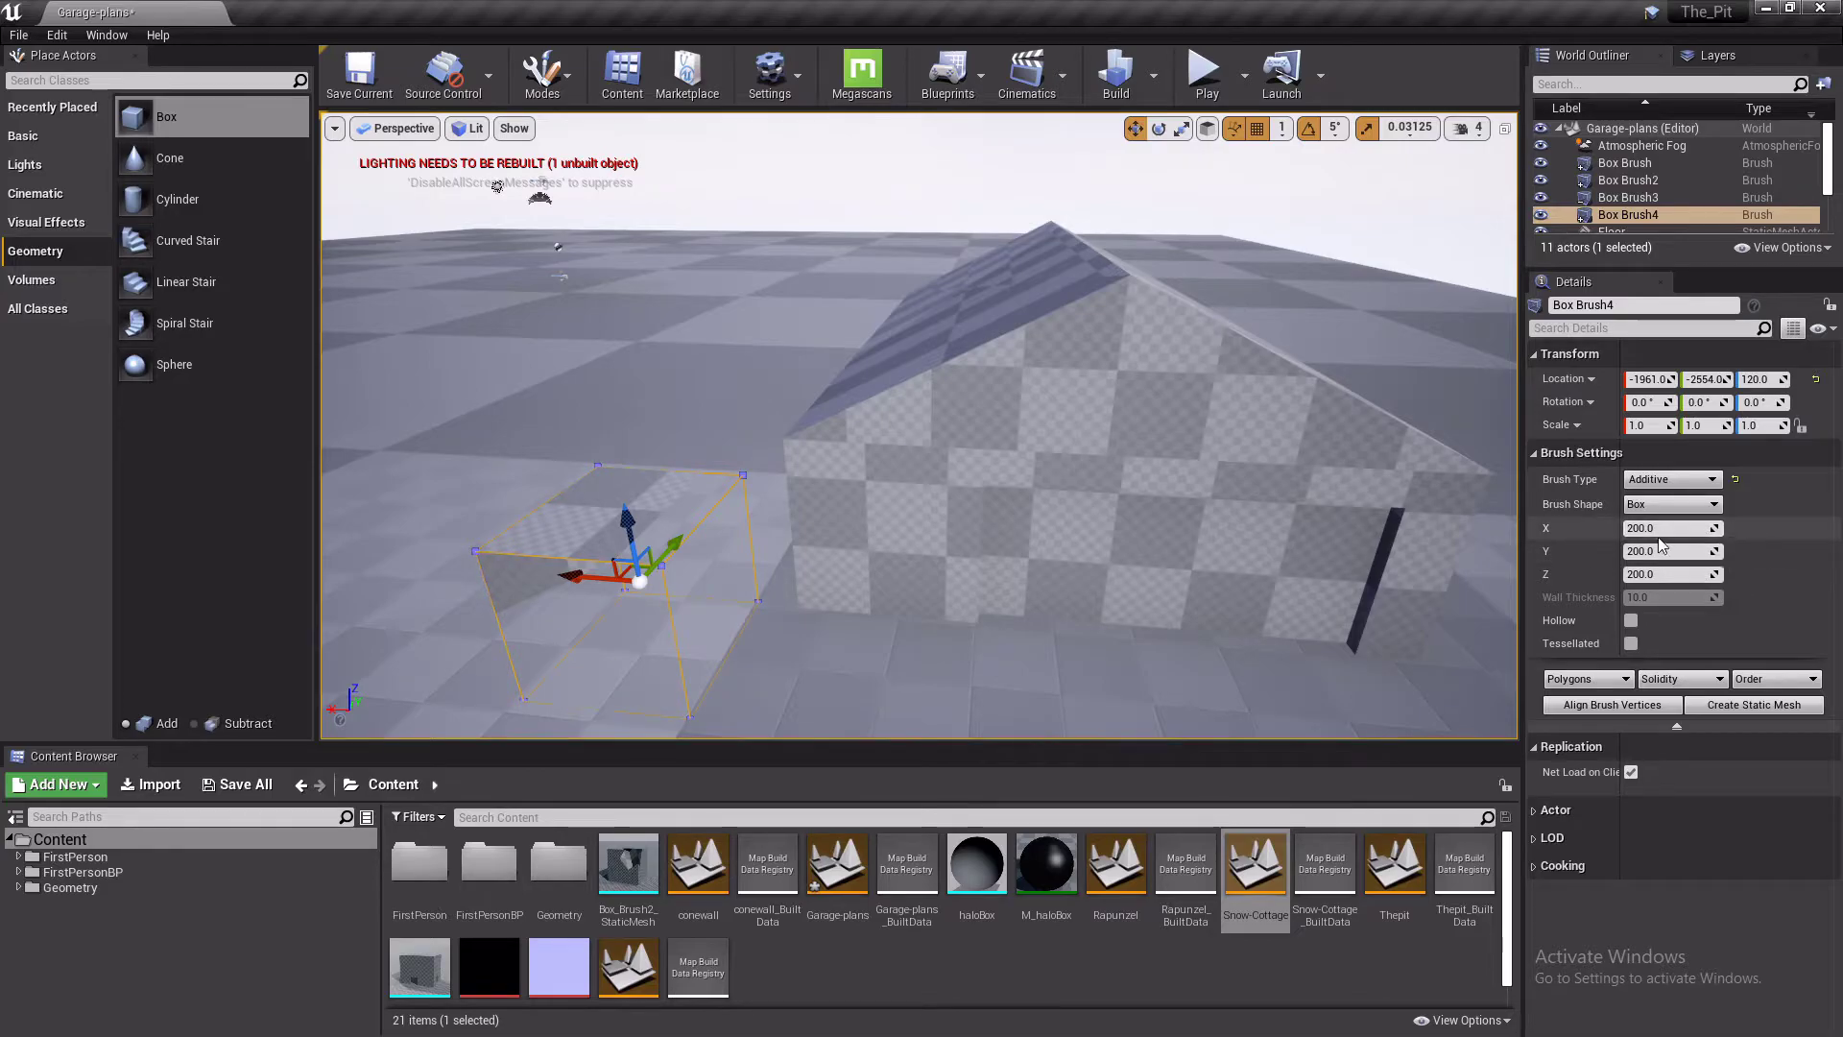
Set the new box brush's size to X 100, Y 50 and Z 190
{"action": "left_click", "coordinate": [1660, 574]}
{"action": "type", "text": "190"}
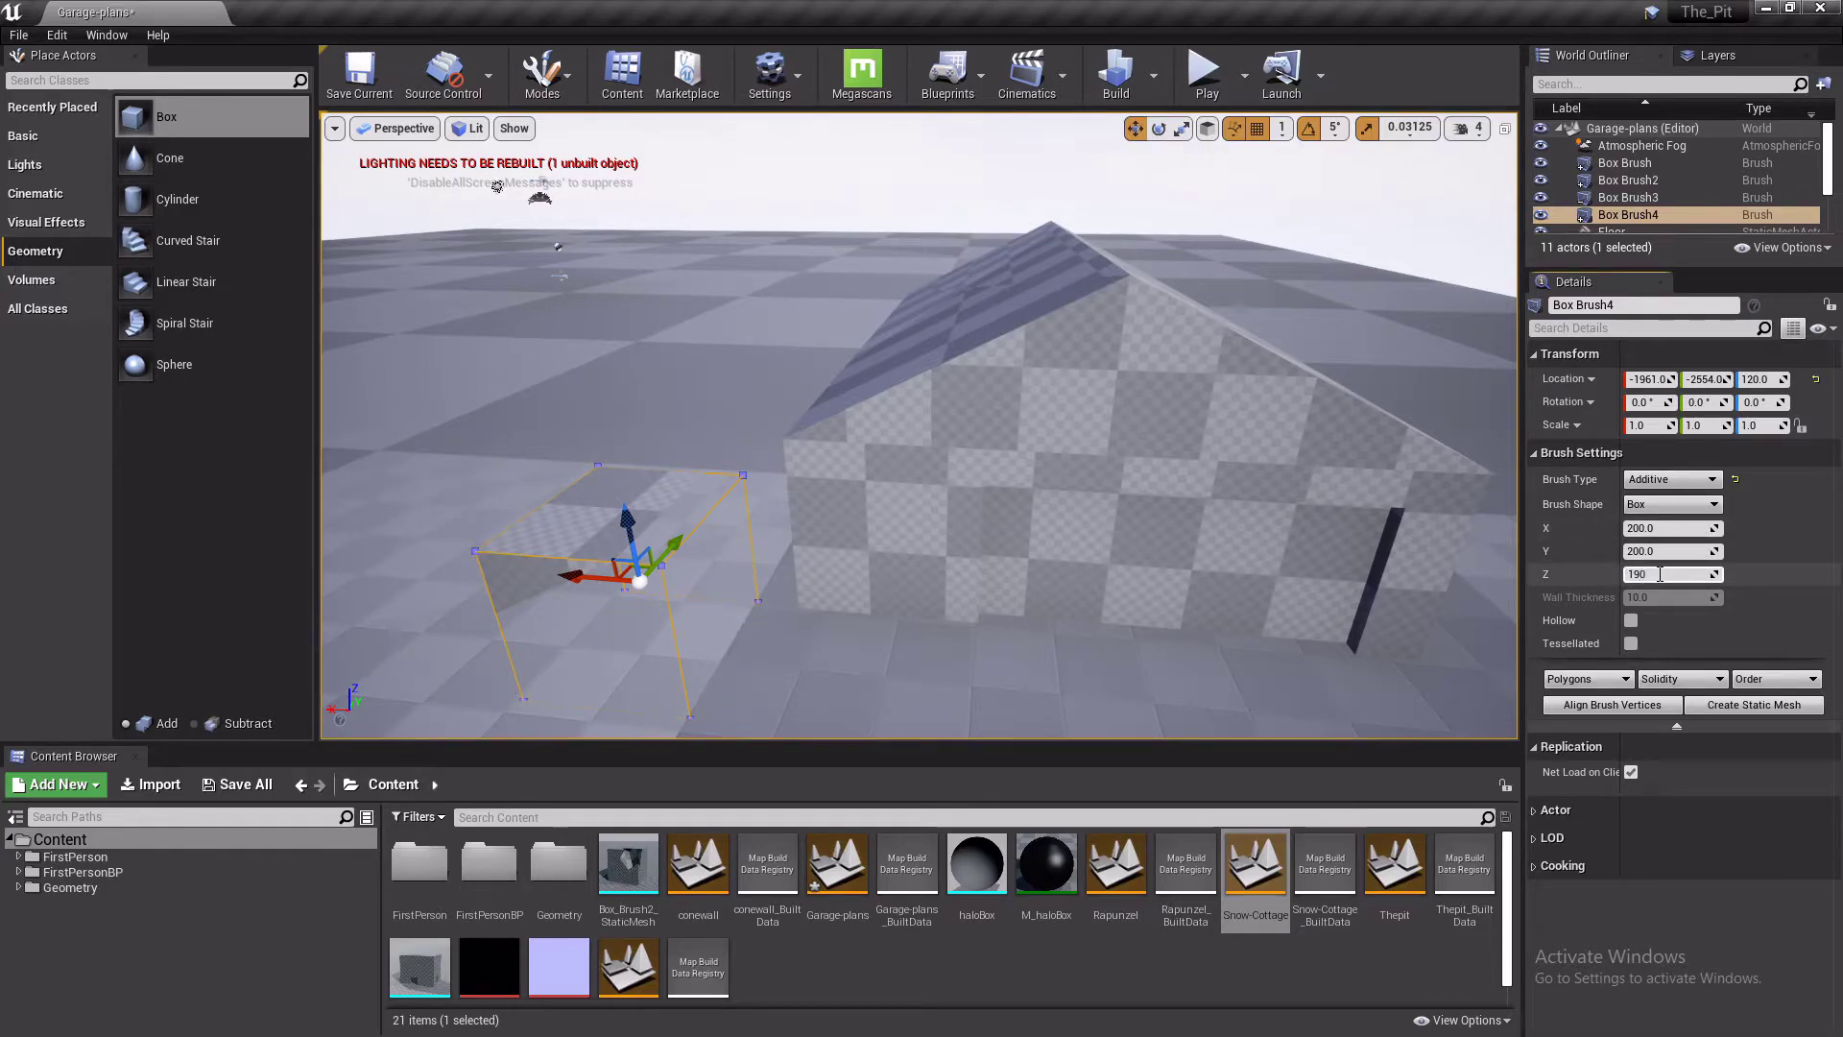
{"action": "key", "text": "shift+Tab"}
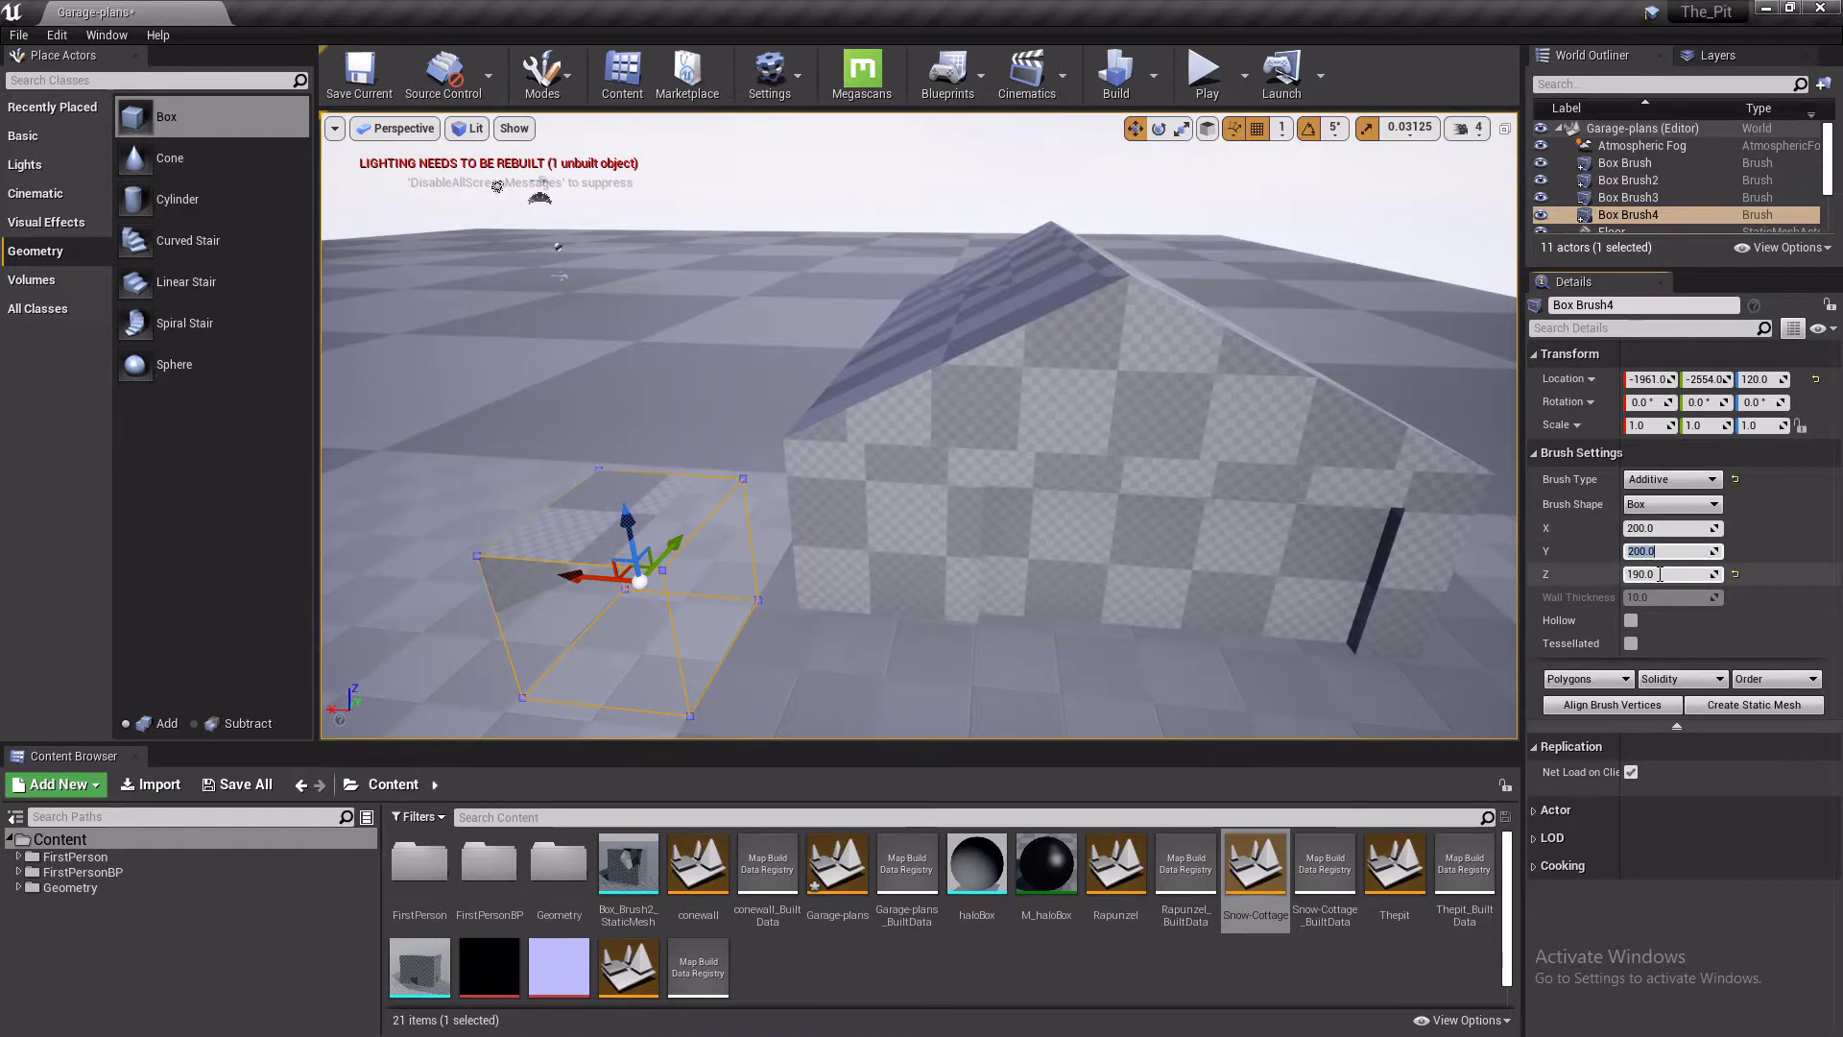
{"action": "type", "text": "50"}
{"action": "key", "text": "Return"}
{"action": "left_click", "coordinate": [1698, 529]}
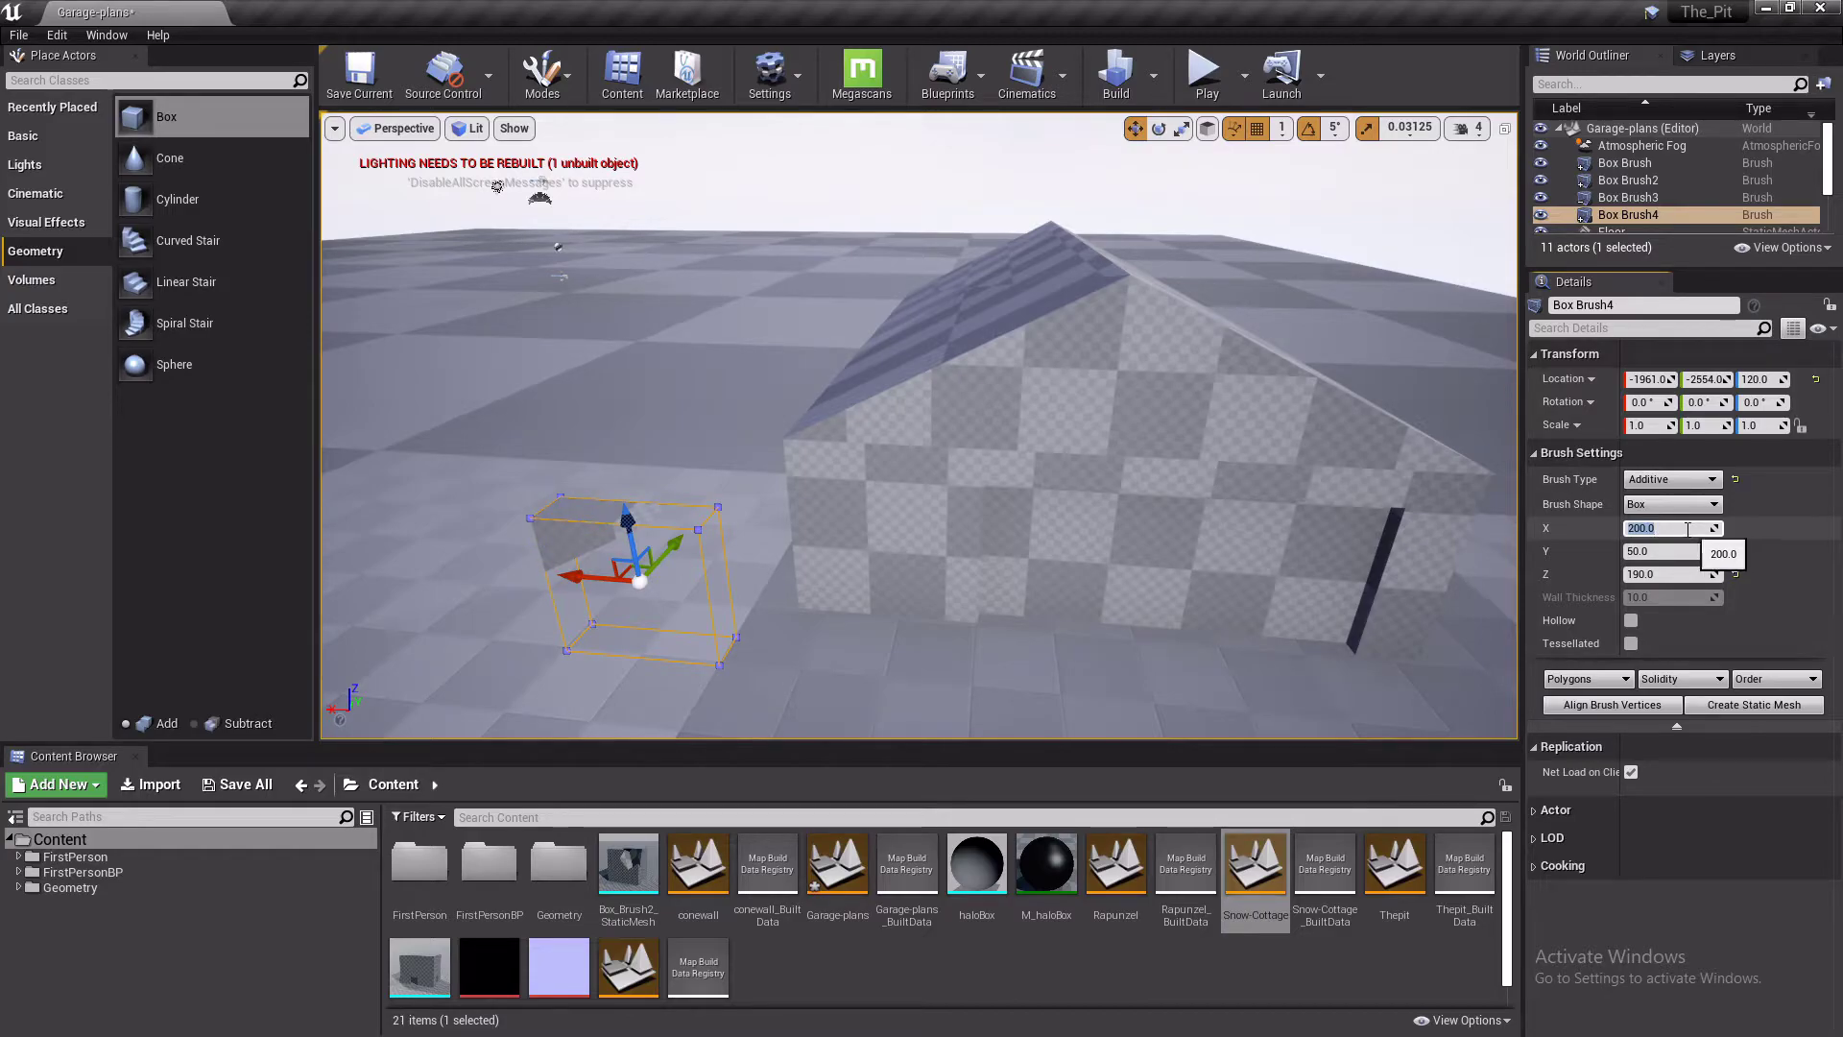
{"action": "type", "text": "100"}
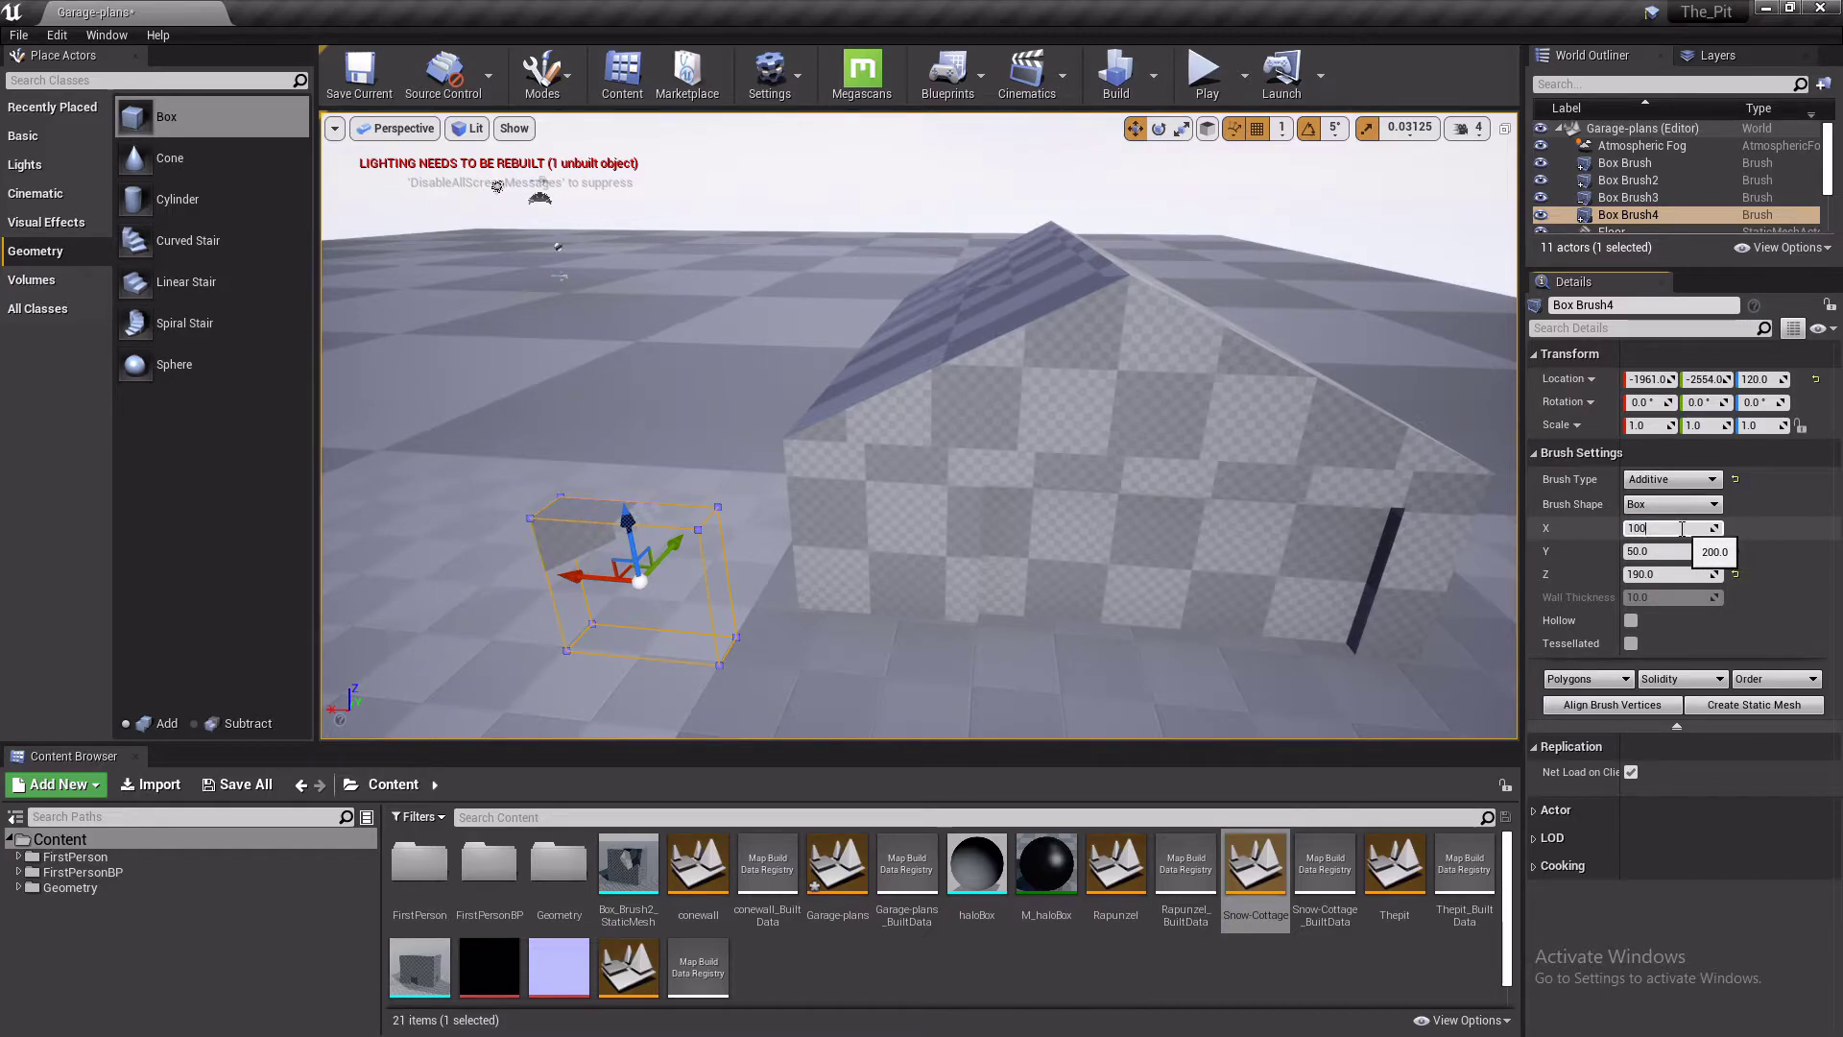
{"action": "key", "text": "Return"}
Move the door-sized brush into the front wall at about X -2252, Y -2477, Z 120 and make it subtractive
{"action": "mouse_move", "coordinate": [597, 590]}
{"action": "left_mouse_down"}
{"action": "mouse_move", "coordinate": [814, 582]}
{"action": "mouse_move", "coordinate": [897, 528]}
{"action": "left_mouse_up"}
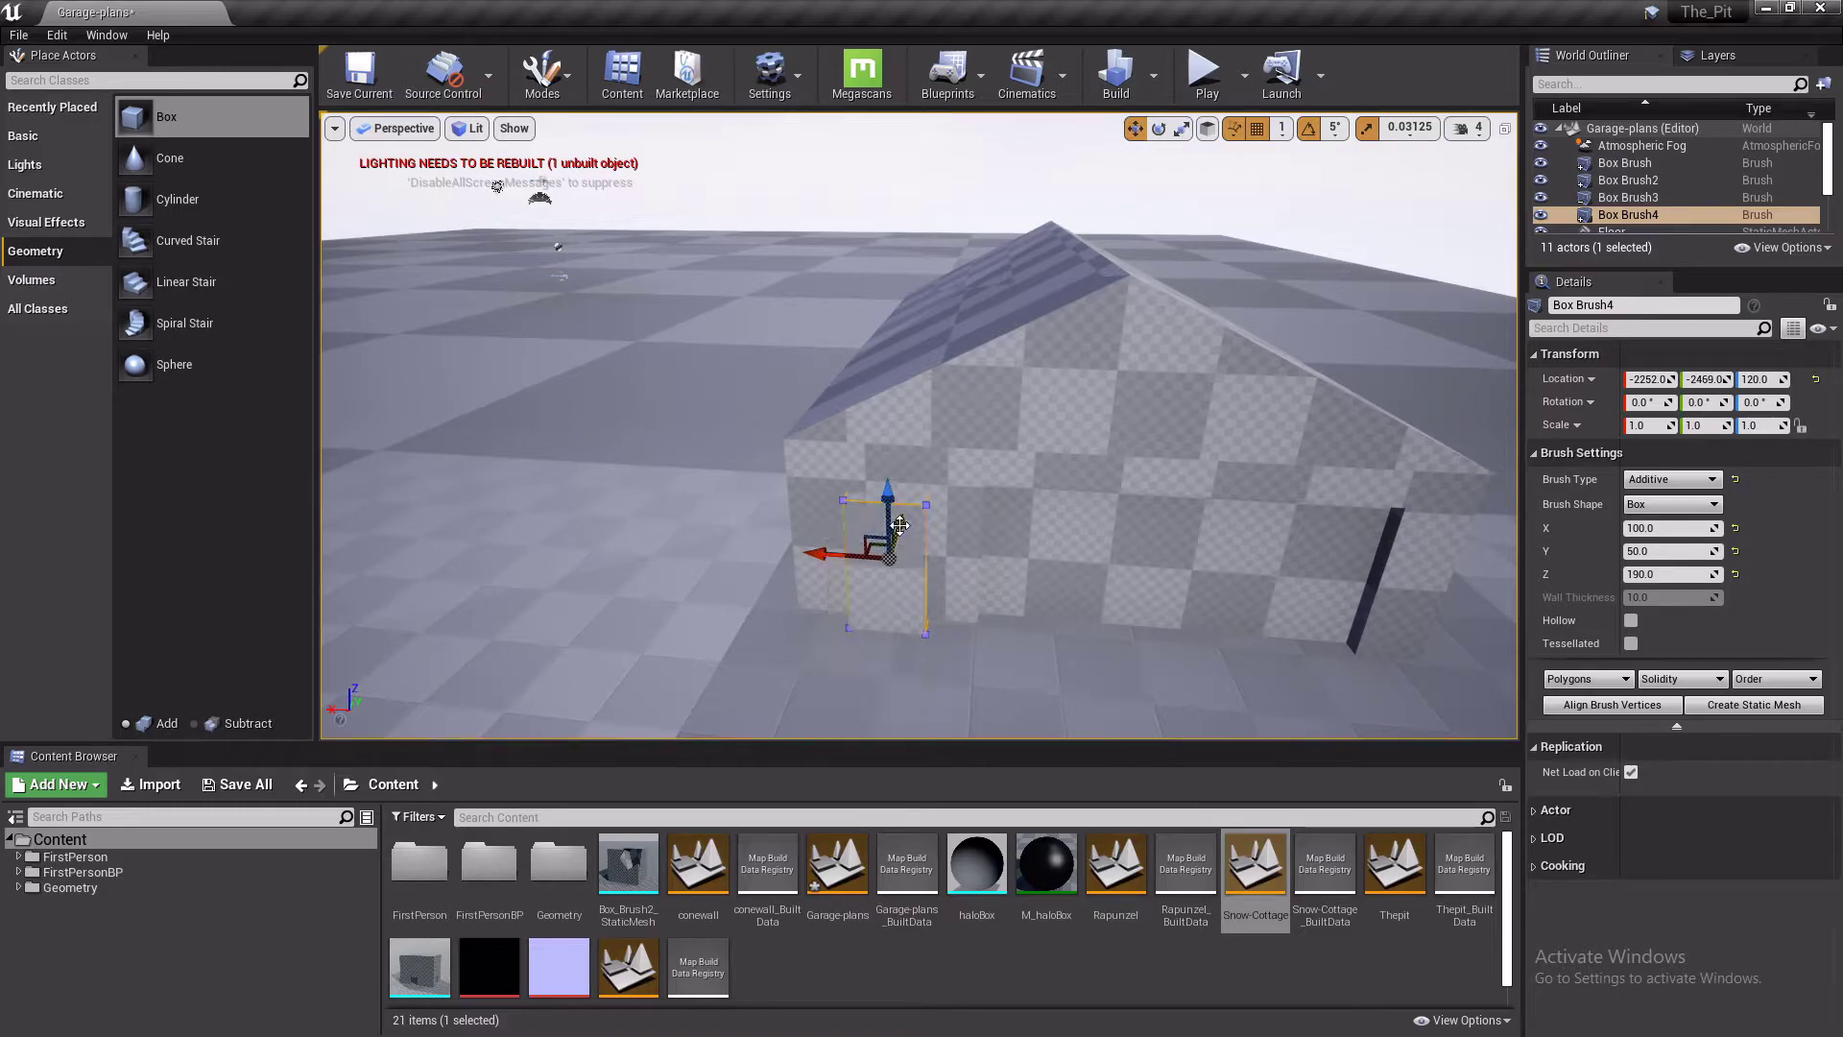
{"action": "left_click", "coordinate": [1671, 480]}
{"action": "left_click", "coordinate": [1665, 508]}
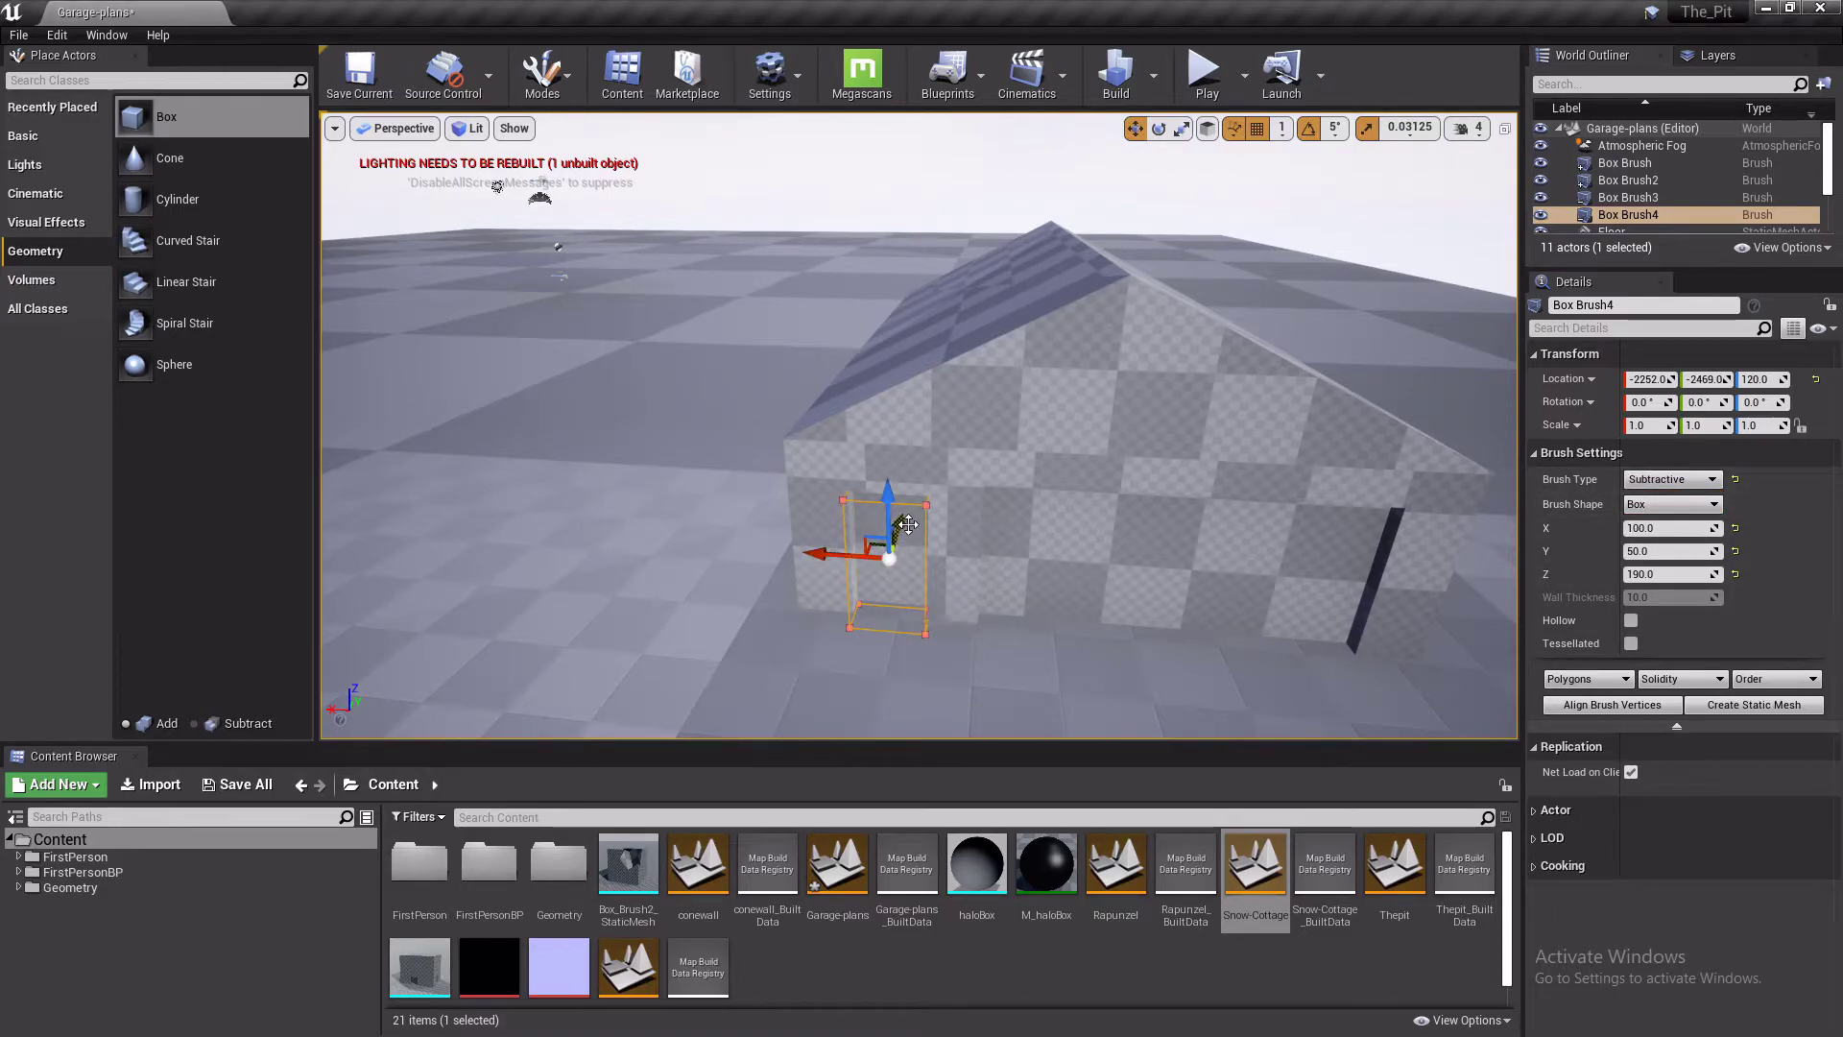
{"action": "left_click_drag", "start_coordinate": [902, 522], "coordinate": [899, 527]}
Place an additive box brush beside the long side wall and set its size to X 10, Y 60 and Z 90
{"action": "mouse_move", "coordinate": [902, 528]}
{"action": "right_mouse_down"}
{"action": "mouse_move", "coordinate": [759, 528]}
{"action": "mouse_move", "coordinate": [1018, 543]}
{"action": "mouse_move", "coordinate": [765, 538]}
{"action": "right_mouse_up"}
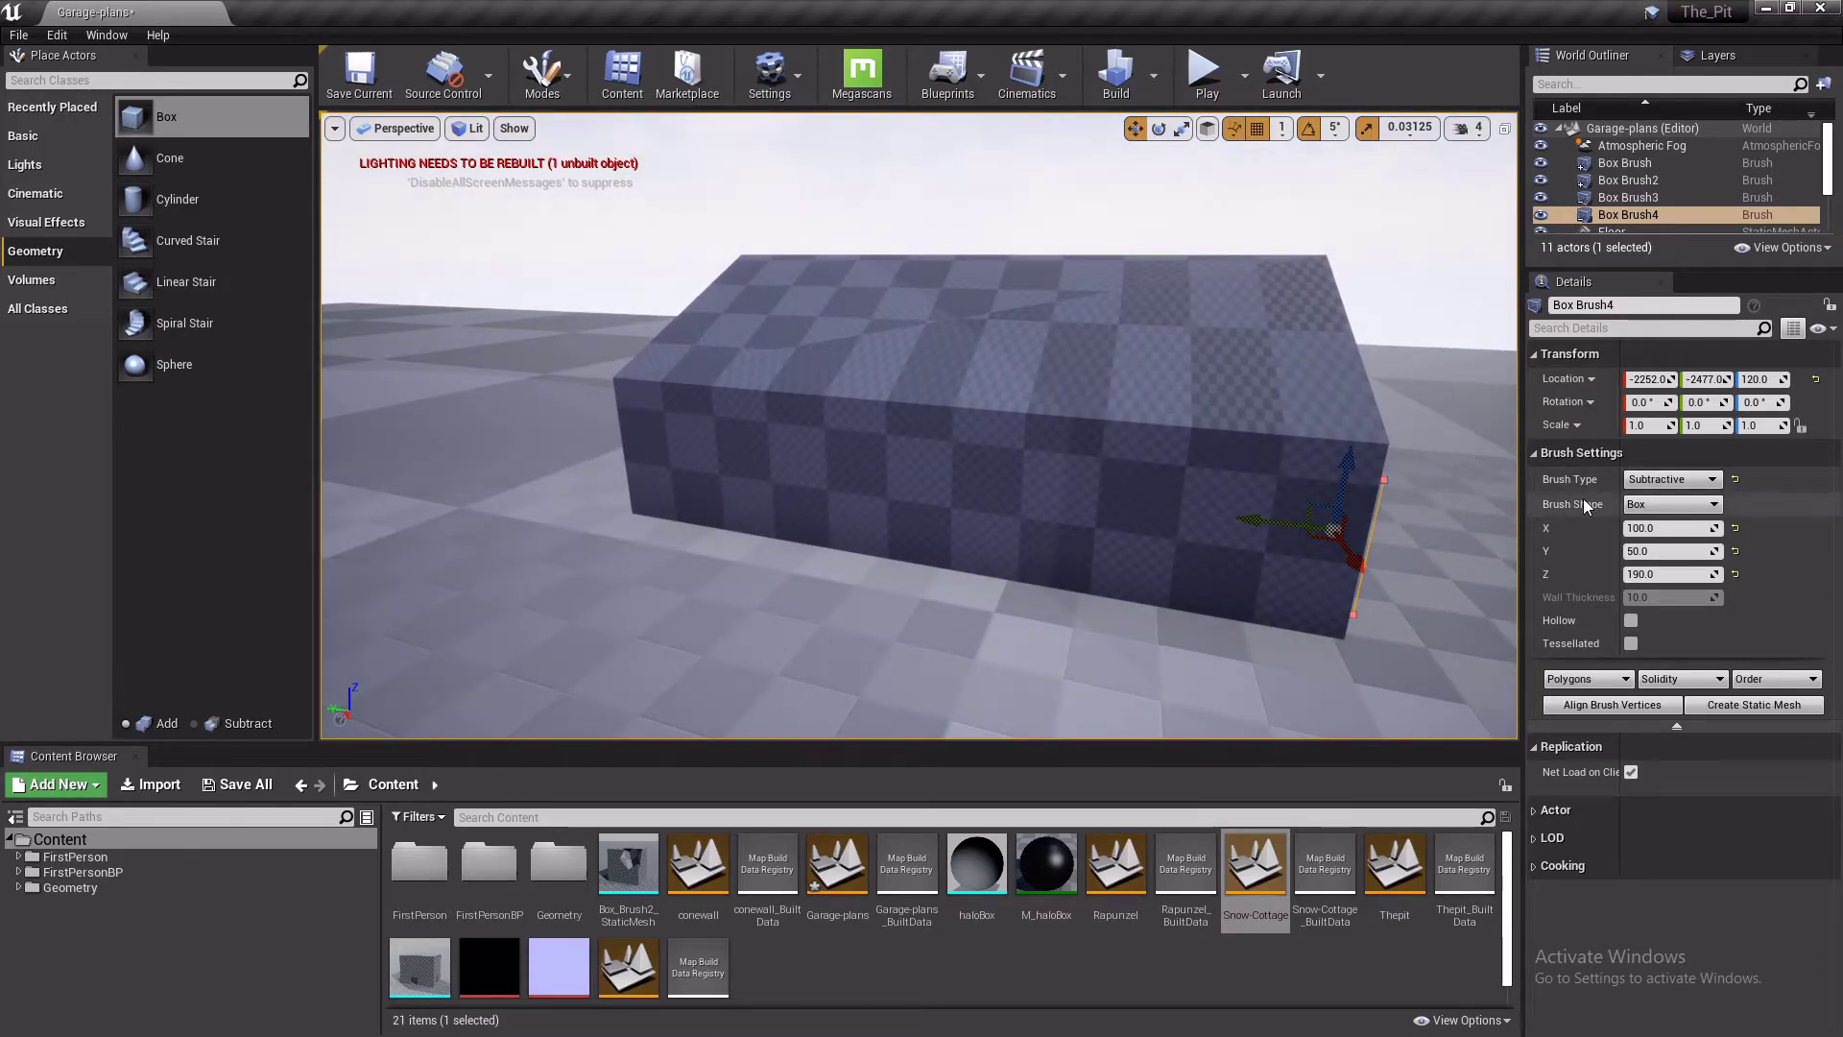
{"action": "mouse_move", "coordinate": [154, 116]}
{"action": "left_mouse_down"}
{"action": "mouse_move", "coordinate": [394, 336]}
{"action": "mouse_move", "coordinate": [876, 629]}
{"action": "left_mouse_up"}
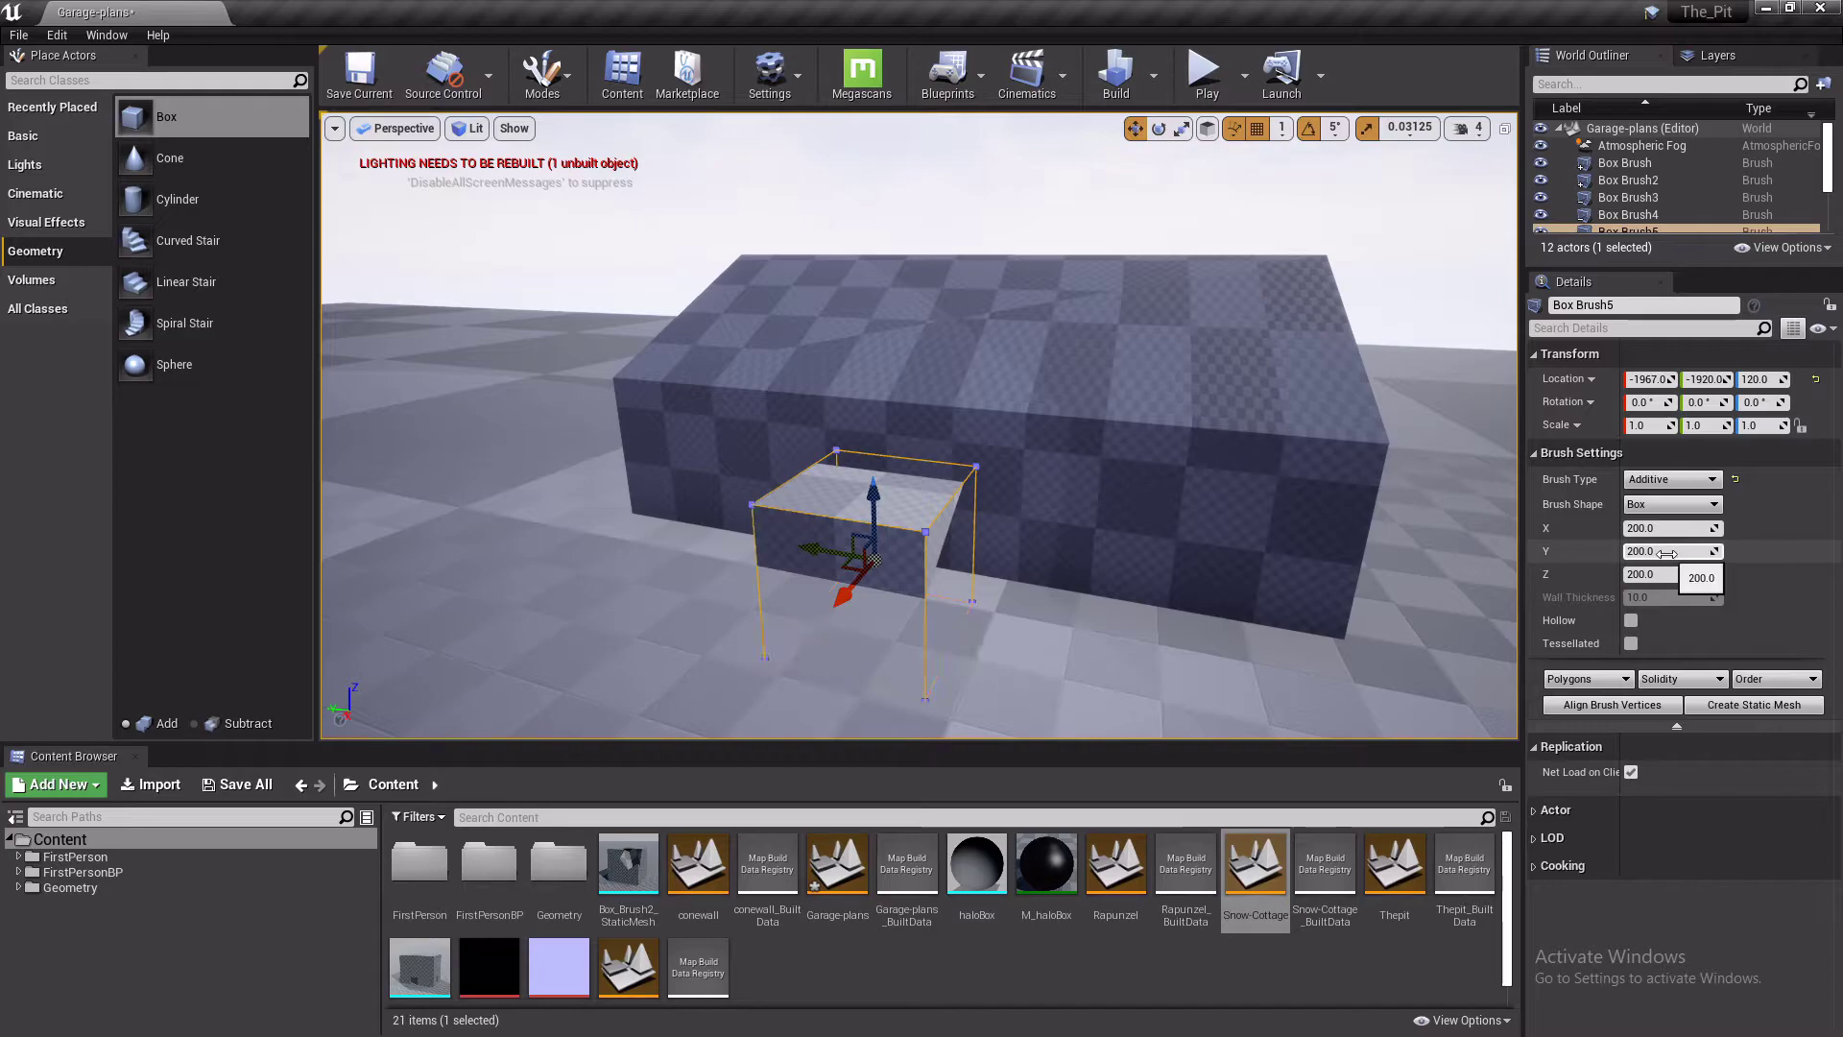
{"action": "left_click", "coordinate": [1668, 575]}
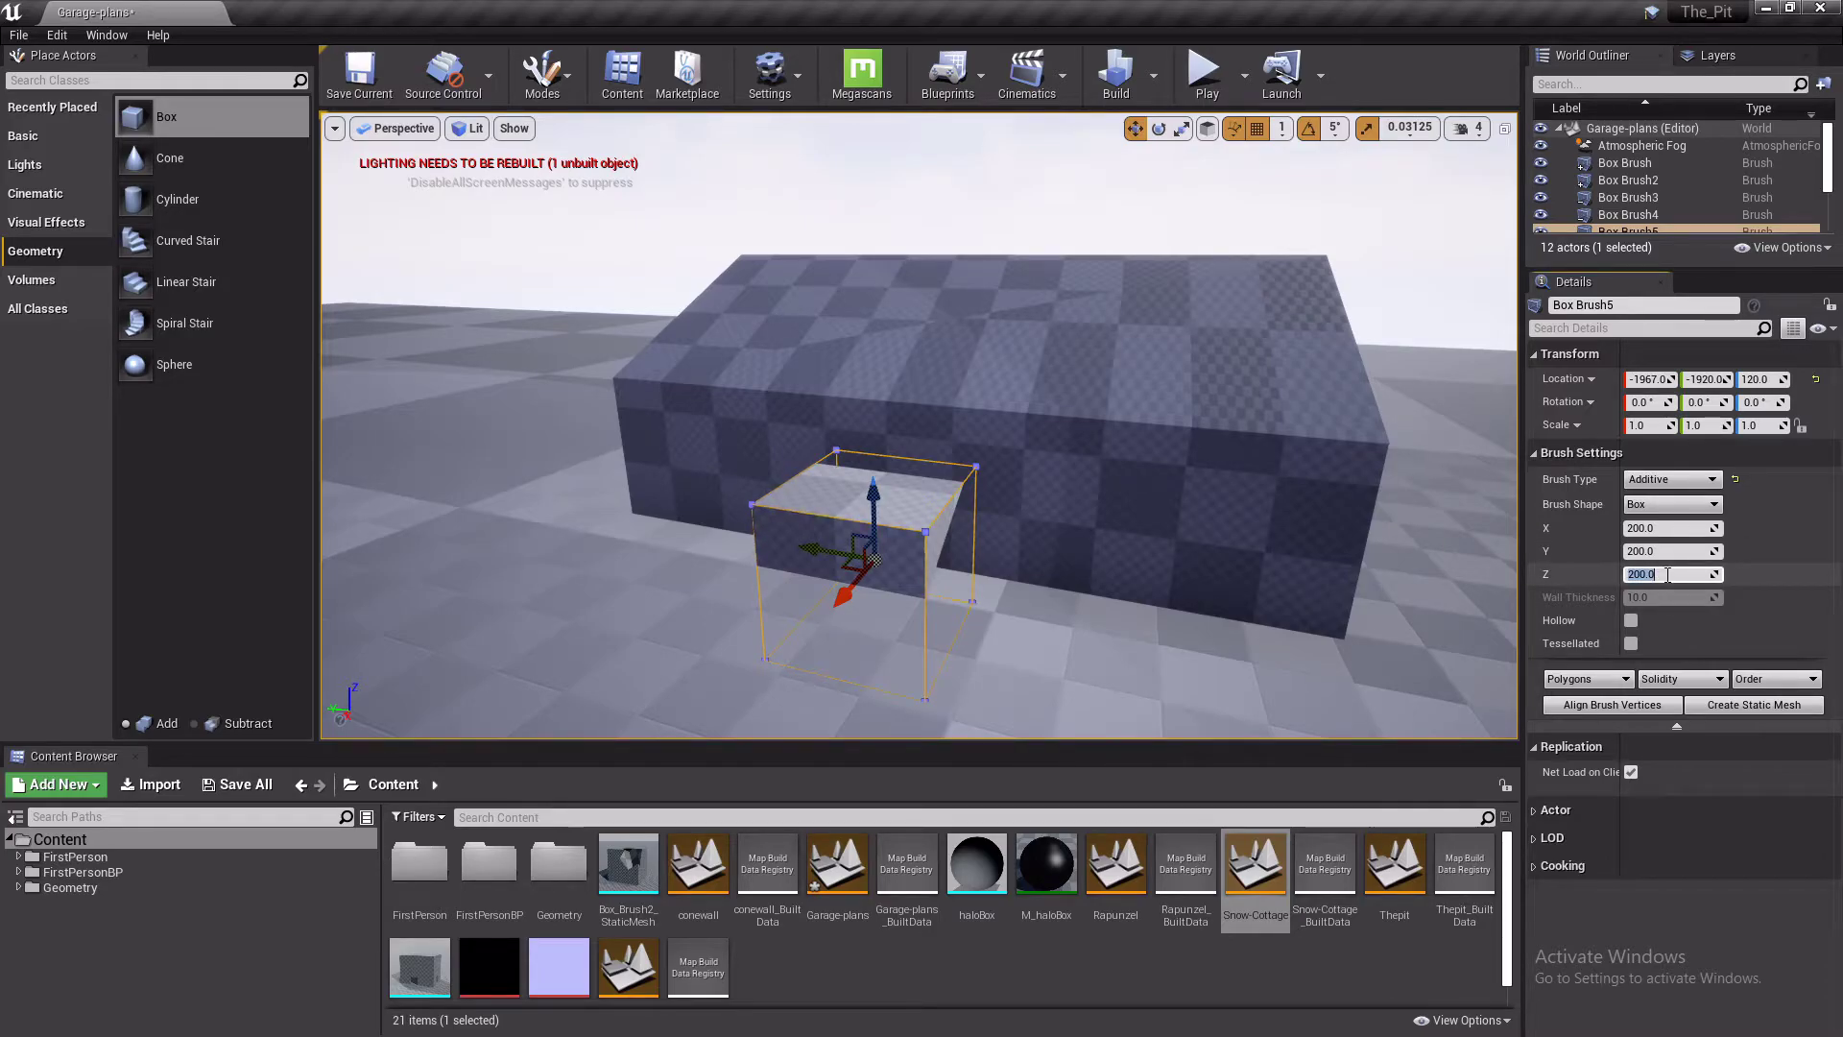
{"action": "type", "text": "90"}
{"action": "key", "text": "shift+Tab"}
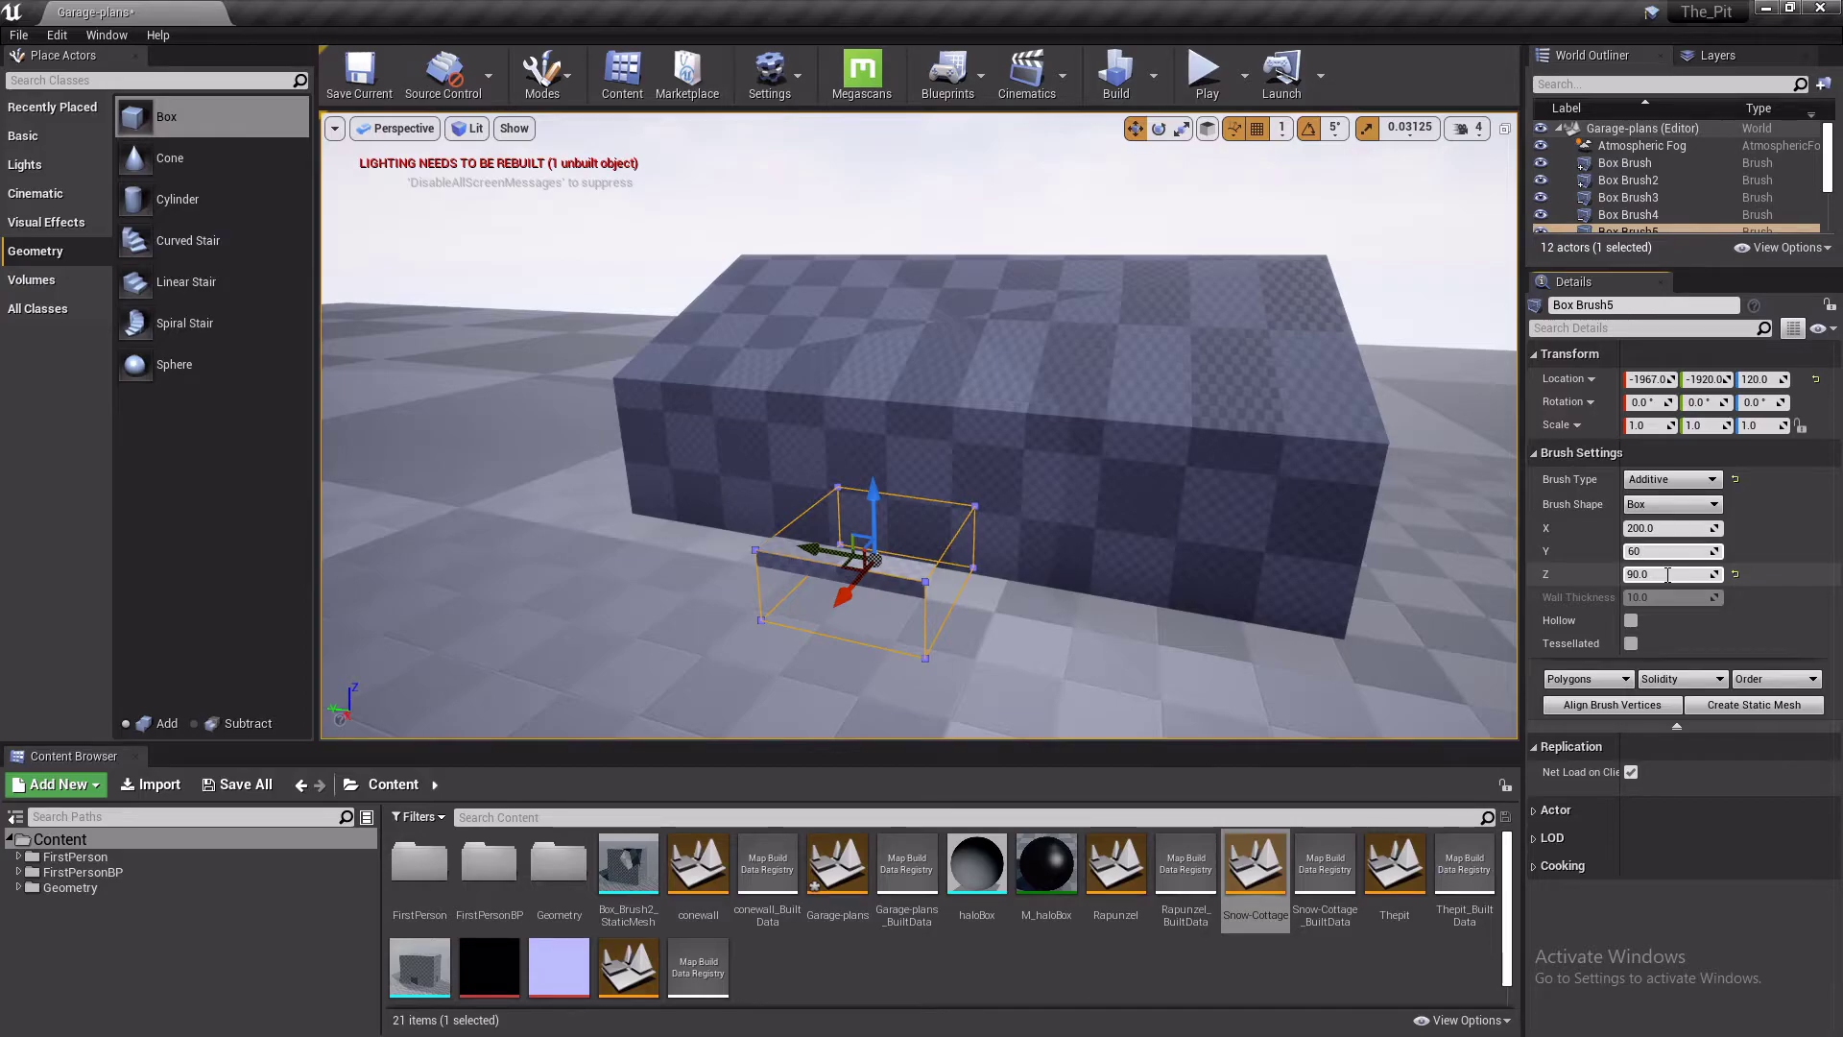
{"action": "key", "text": "shift+Tab"}
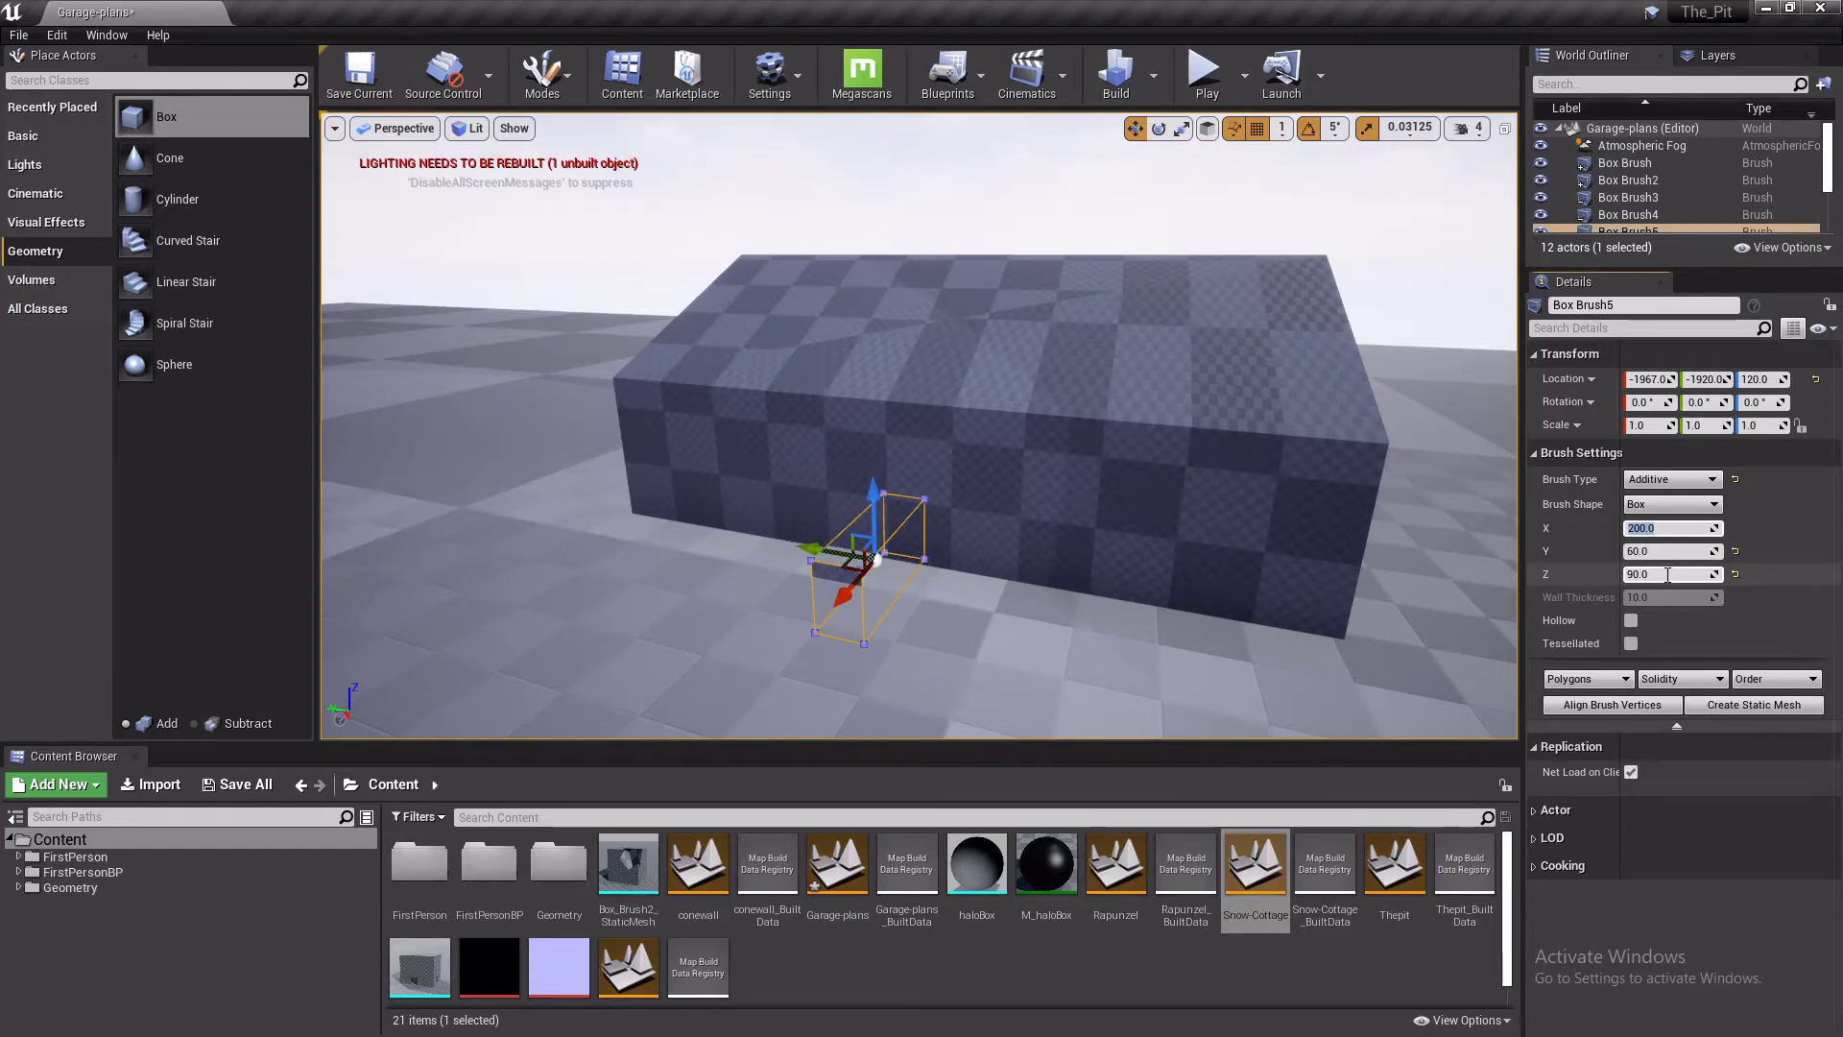
{"action": "type", "text": "10"}
{"action": "key", "text": "Return"}
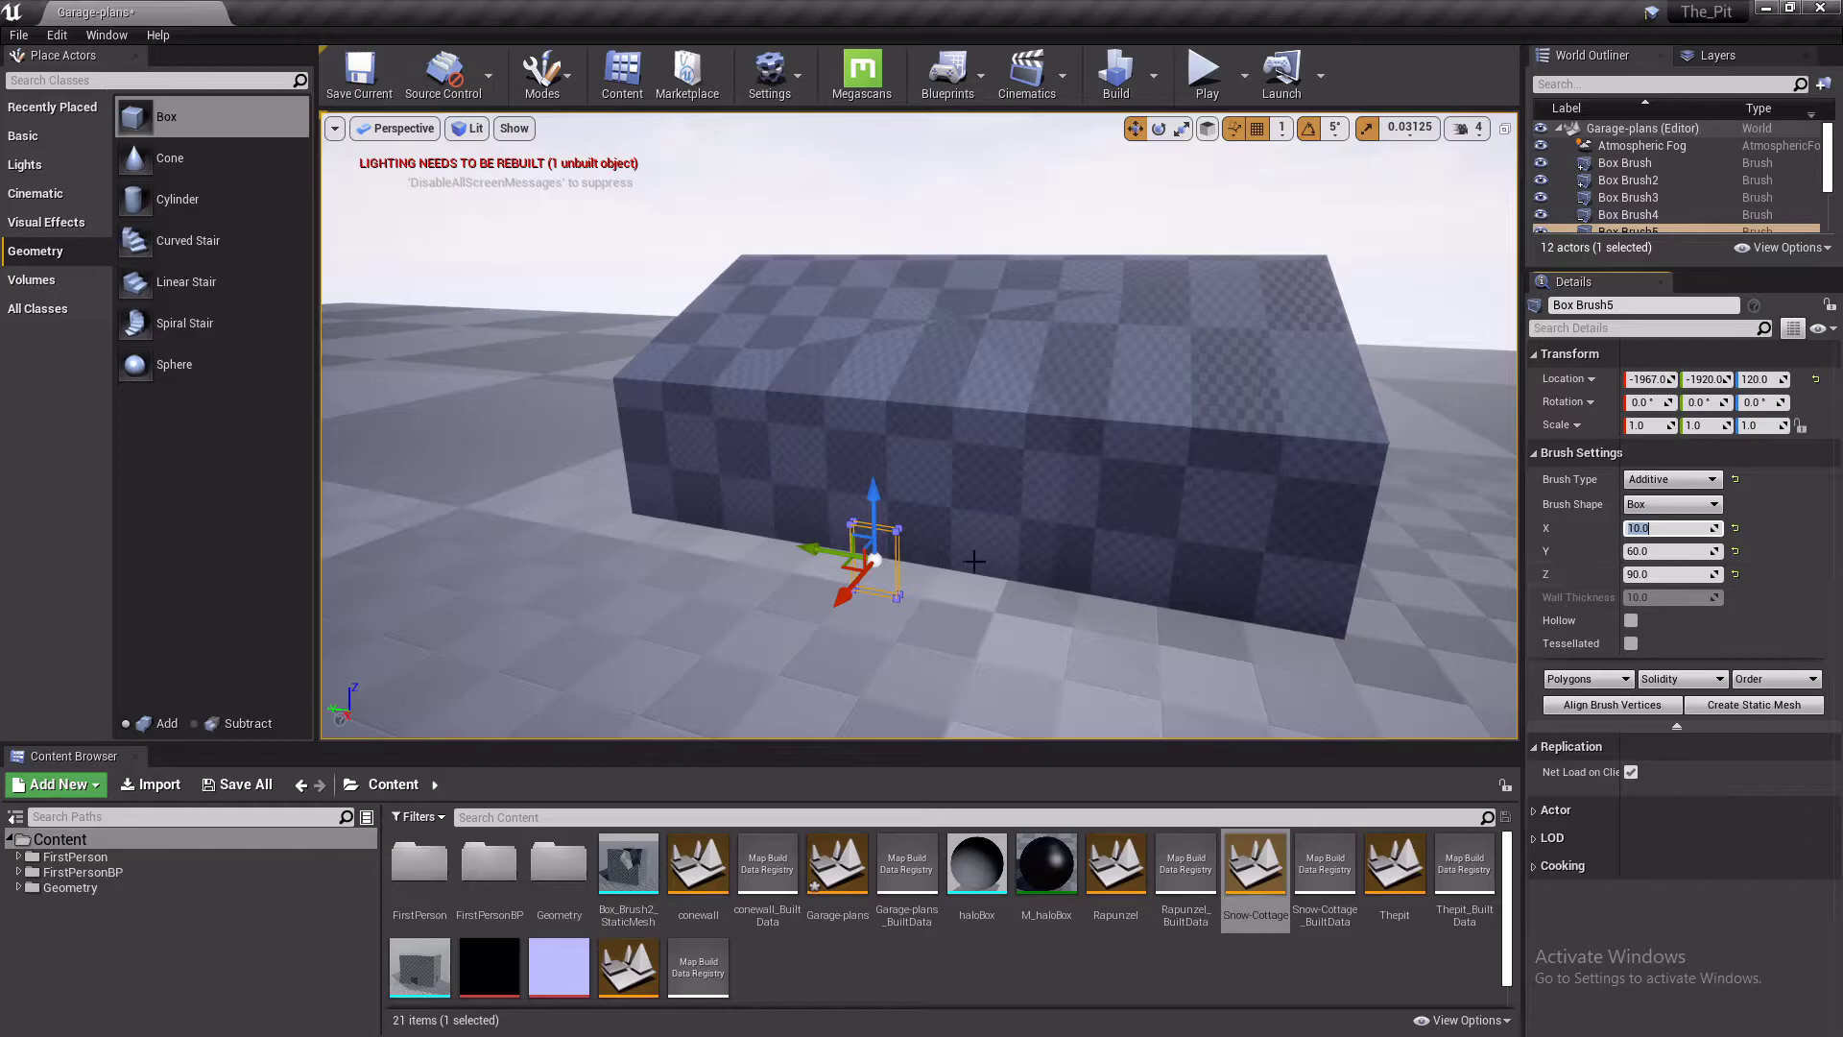
Make the small brush subtractive and move it into the long side wall at about X -2122, Y -1920, Z 201 as a window recess
{"action": "left_click", "coordinate": [1671, 480]}
{"action": "left_click", "coordinate": [1656, 508]}
{"action": "left_click_drag", "start_coordinate": [872, 536], "coordinate": [875, 453]}
{"action": "left_click_drag", "start_coordinate": [841, 521], "coordinate": [894, 484]}
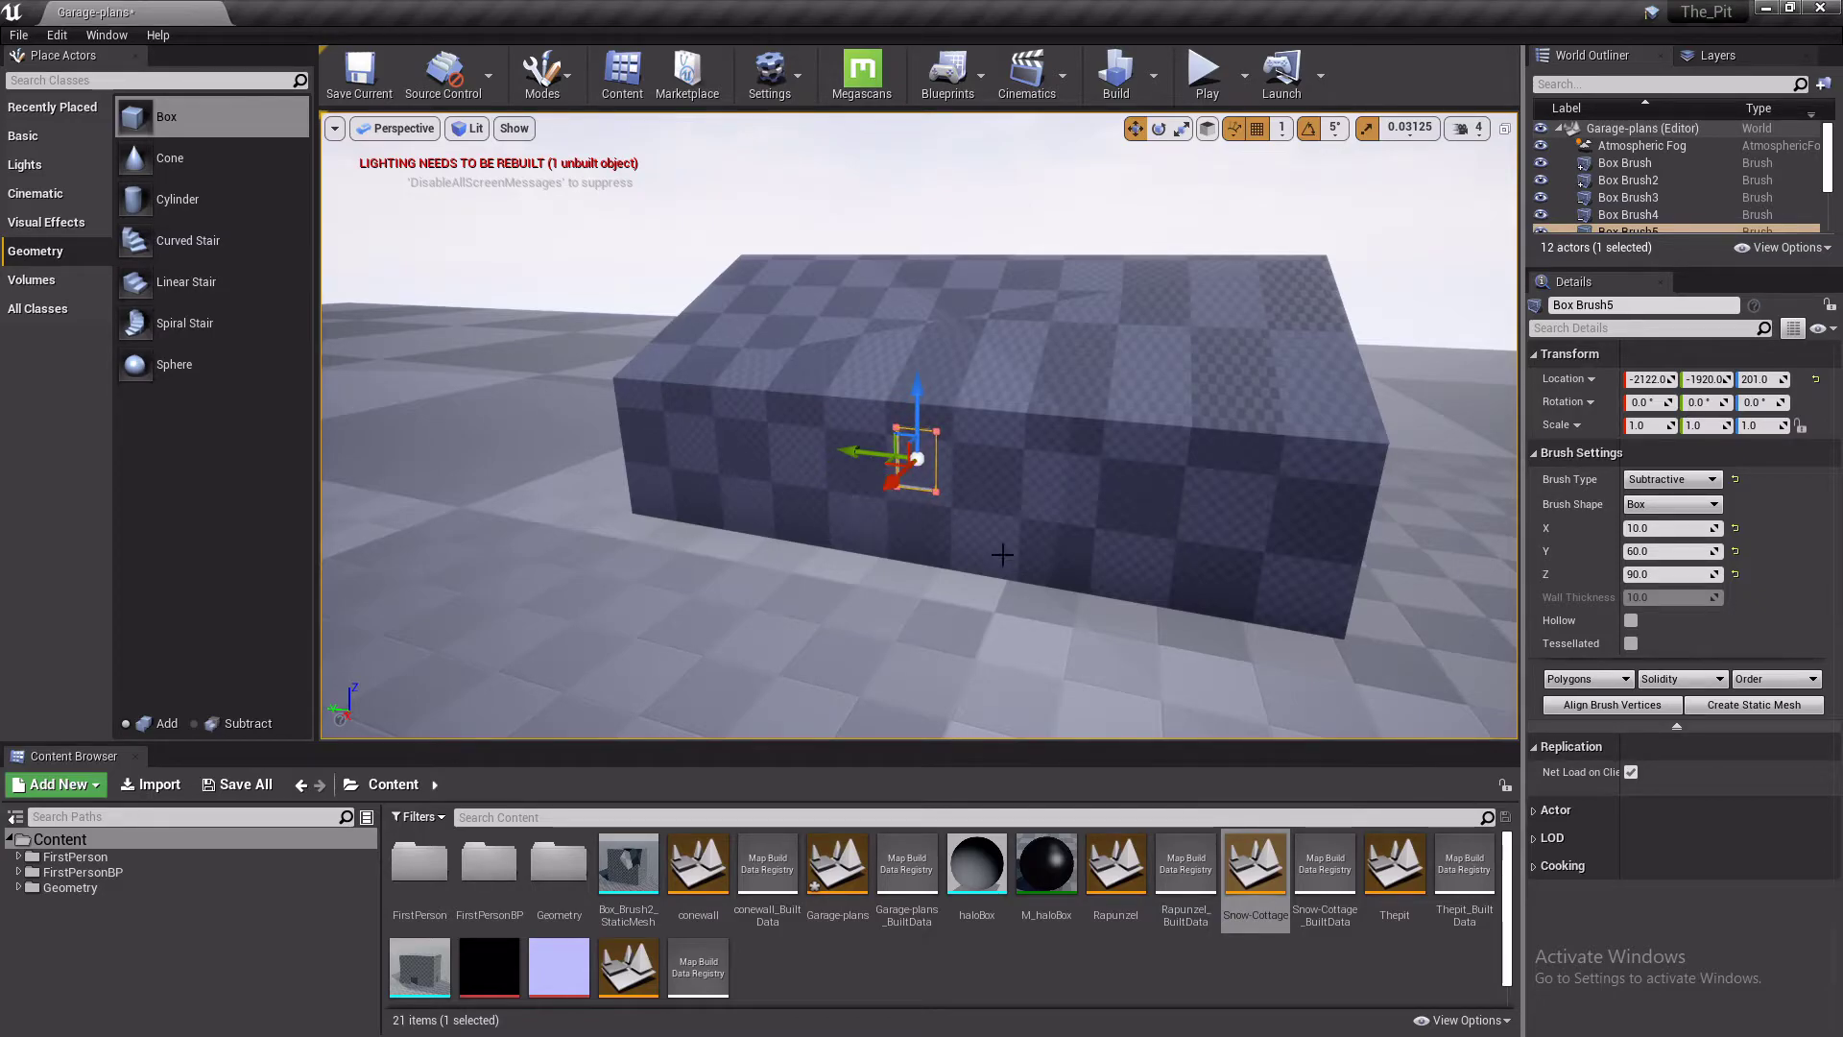
{"action": "left_click", "coordinate": [835, 712]}
{"action": "left_click_drag", "start_coordinate": [837, 672], "coordinate": [838, 604]}
{"action": "mouse_move", "coordinate": [963, 573]}
{"action": "left_mouse_down"}
{"action": "mouse_move", "coordinate": [903, 566]}
{"action": "mouse_move", "coordinate": [931, 547]}
{"action": "mouse_move", "coordinate": [970, 571]}
{"action": "left_mouse_up"}
Duplicate the window brush, rotate the copy 90° about Z and move it into the back wall at about X -2535, Y -1372, Z 201
{"action": "left_click", "coordinate": [1129, 487]}
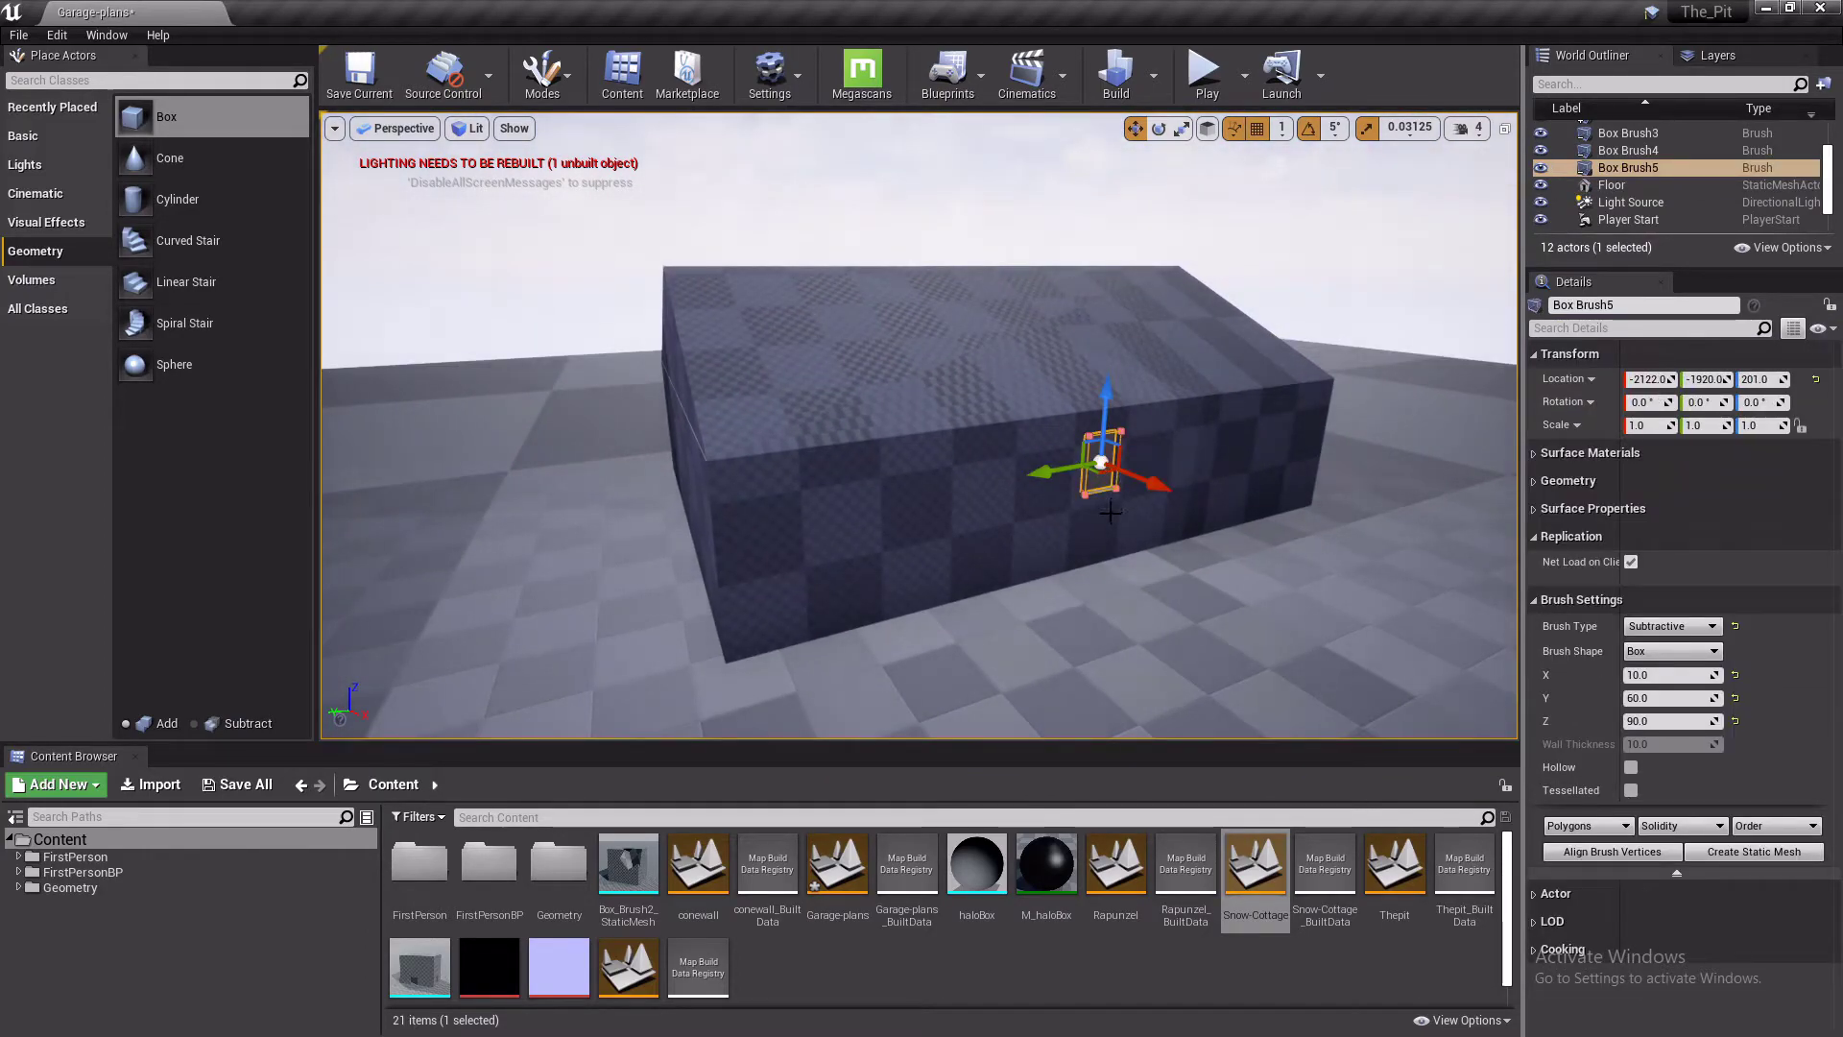
{"action": "mouse_move", "coordinate": [1056, 471]}
{"action": "left_mouse_down", "text": "alt"}
{"action": "mouse_move", "coordinate": [653, 588]}
{"action": "mouse_move", "coordinate": [720, 576]}
{"action": "left_mouse_up", "text": "alt"}
{"action": "right_click_drag", "start_coordinate": [773, 603], "coordinate": [987, 580]}
{"action": "key", "text": "e"}
{"action": "left_click_drag", "start_coordinate": [987, 580], "coordinate": [917, 586]}
{"action": "right_click_drag", "start_coordinate": [978, 594], "coordinate": [1029, 580]}
{"action": "key", "text": "r"}
{"action": "key", "text": "w"}
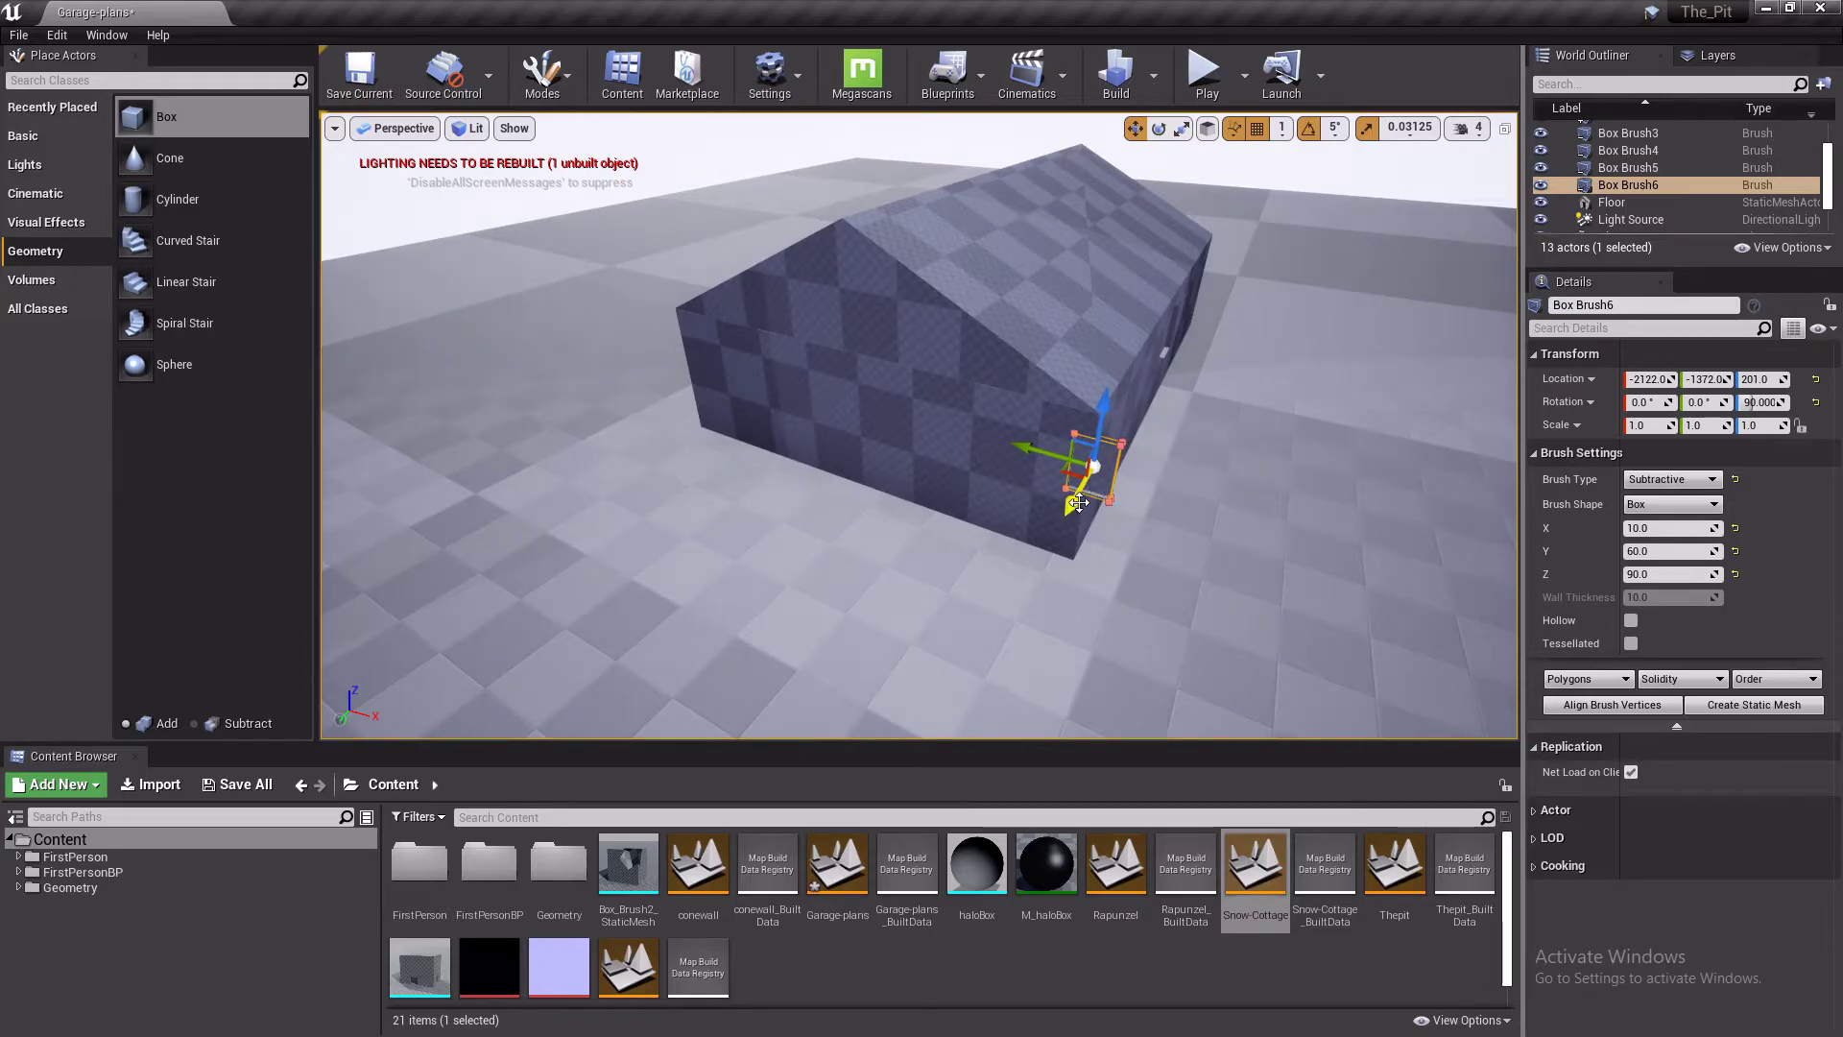
{"action": "mouse_move", "coordinate": [832, 391]}
{"action": "right_mouse_down"}
{"action": "mouse_move", "coordinate": [874, 390]}
{"action": "mouse_move", "coordinate": [912, 348]}
{"action": "right_mouse_up"}
{"action": "left_click_drag", "start_coordinate": [900, 508], "coordinate": [903, 509]}
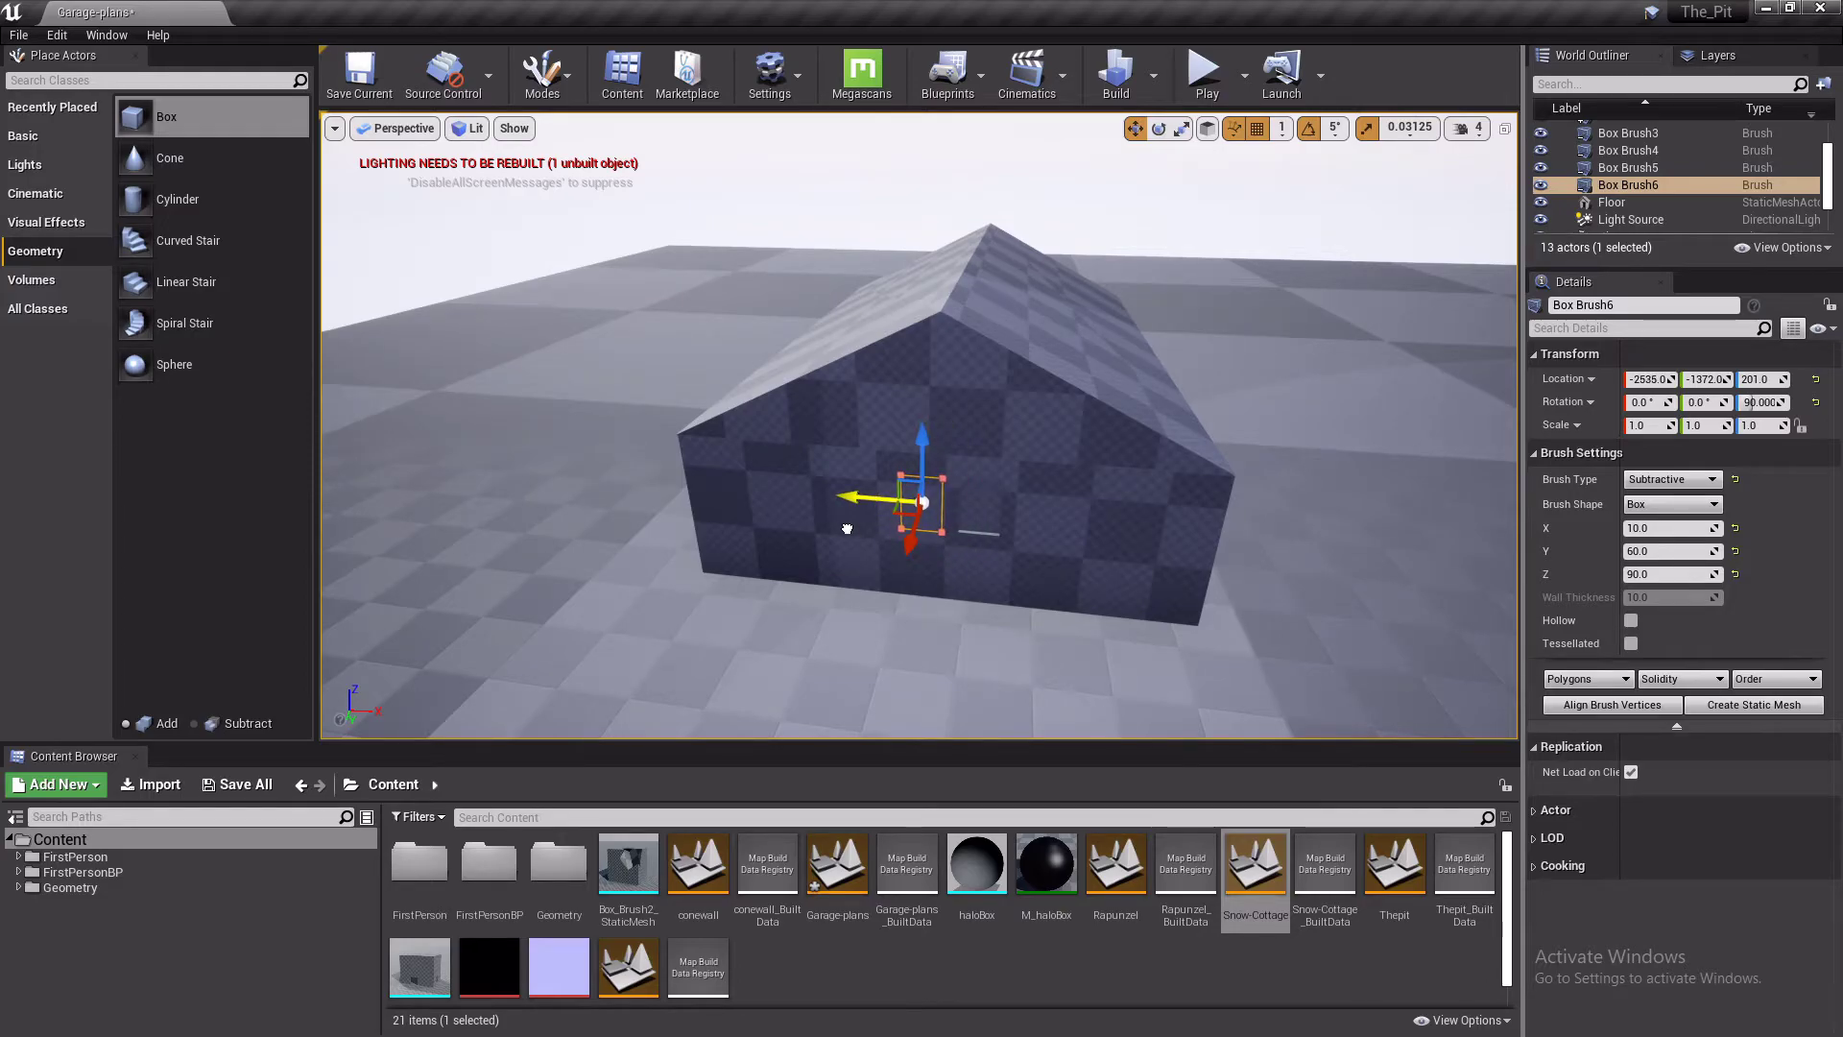
Widen the gable roof brush by scaling it to 1.03125 along X, and switch back to the move tool
{"action": "mouse_move", "coordinate": [848, 526]}
{"action": "right_mouse_down"}
{"action": "mouse_move", "coordinate": [979, 500]}
{"action": "mouse_move", "coordinate": [998, 538]}
{"action": "mouse_move", "coordinate": [1288, 444]}
{"action": "mouse_move", "coordinate": [1066, 496]}
{"action": "mouse_move", "coordinate": [1263, 523]}
{"action": "mouse_move", "coordinate": [1200, 553]}
{"action": "mouse_move", "coordinate": [1123, 536]}
{"action": "mouse_move", "coordinate": [1181, 543]}
{"action": "mouse_move", "coordinate": [1146, 535]}
{"action": "right_mouse_up"}
{"action": "left_click", "coordinate": [1169, 489]}
{"action": "key", "text": "e"}
{"action": "key", "text": "r"}
{"action": "left_click_drag", "start_coordinate": [973, 388], "coordinate": [973, 390]}
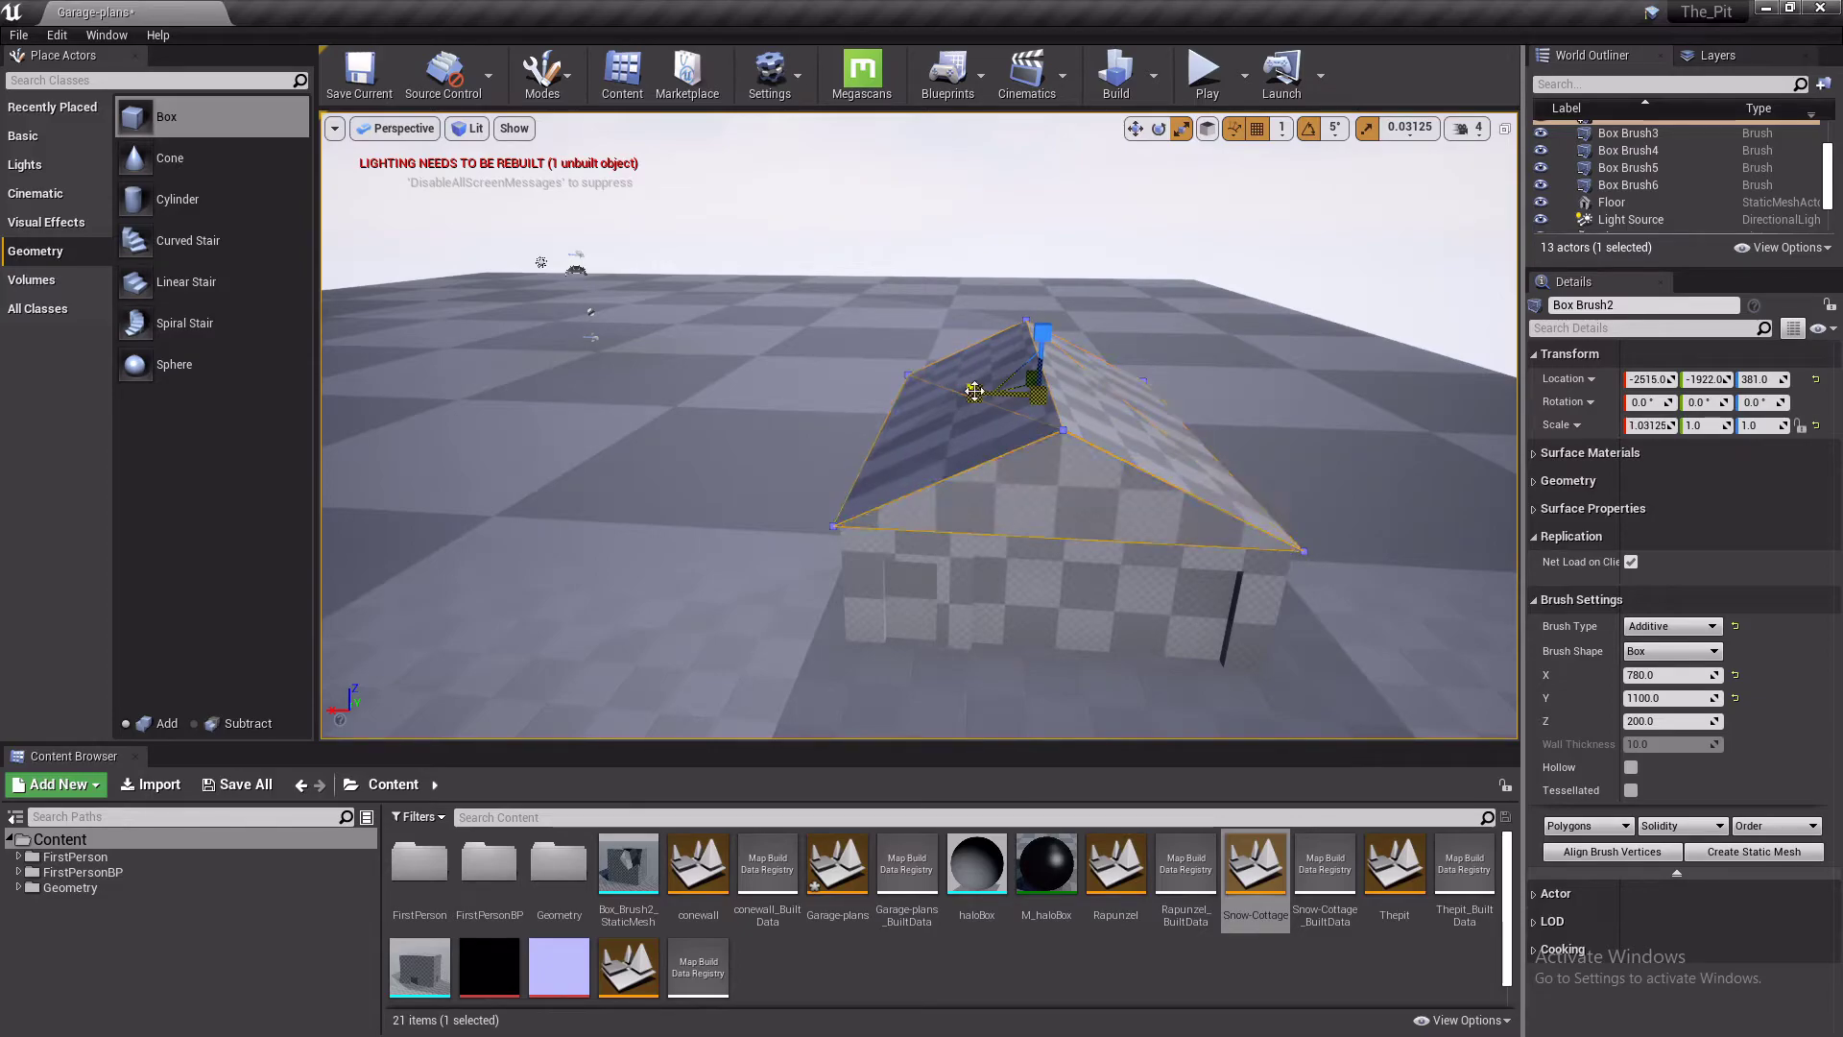
{"action": "key", "text": "space"}
{"action": "key", "text": "space"}
{"action": "key", "text": "space"}
{"action": "key", "text": "space"}
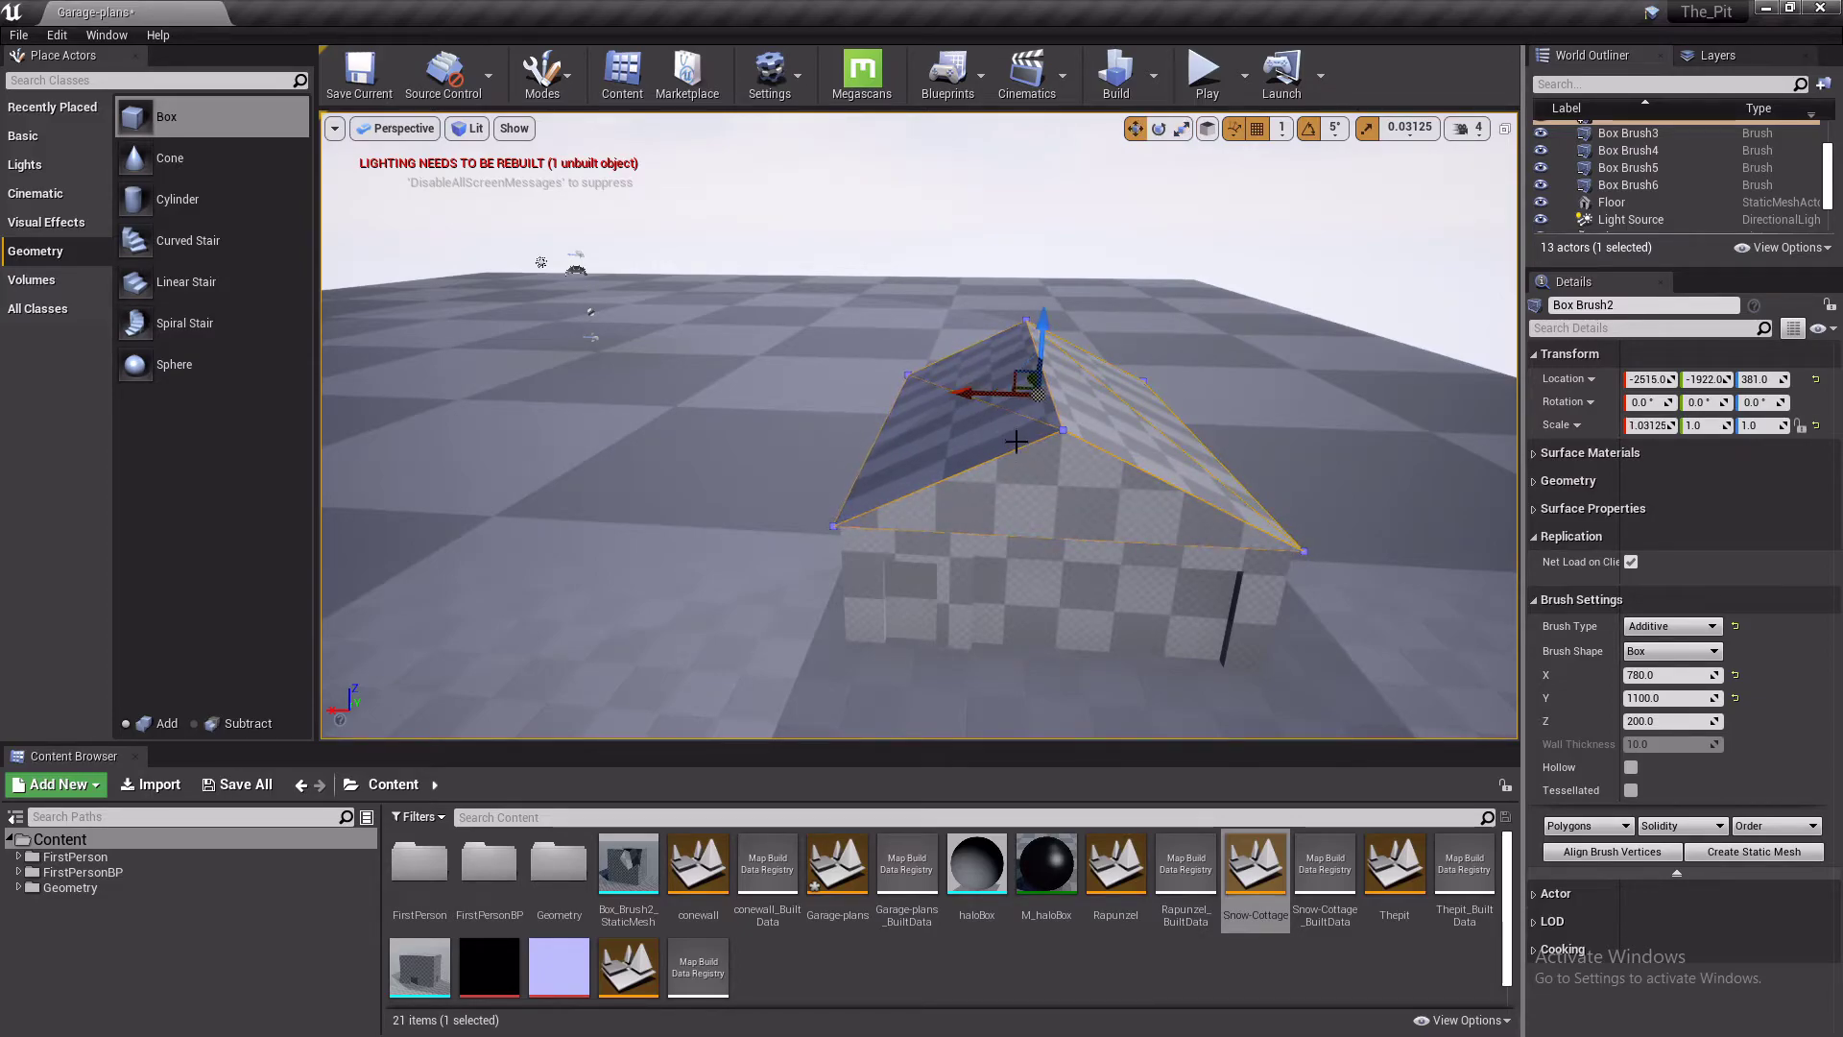
Play the level from the floor beside the garage, walk around to examine the door and window recesses, and end the play session
{"action": "mouse_move", "coordinate": [996, 428]}
{"action": "right_mouse_down"}
{"action": "mouse_move", "coordinate": [903, 413]}
{"action": "mouse_move", "coordinate": [884, 432]}
{"action": "right_mouse_up"}
{"action": "right_click", "coordinate": [965, 376]}
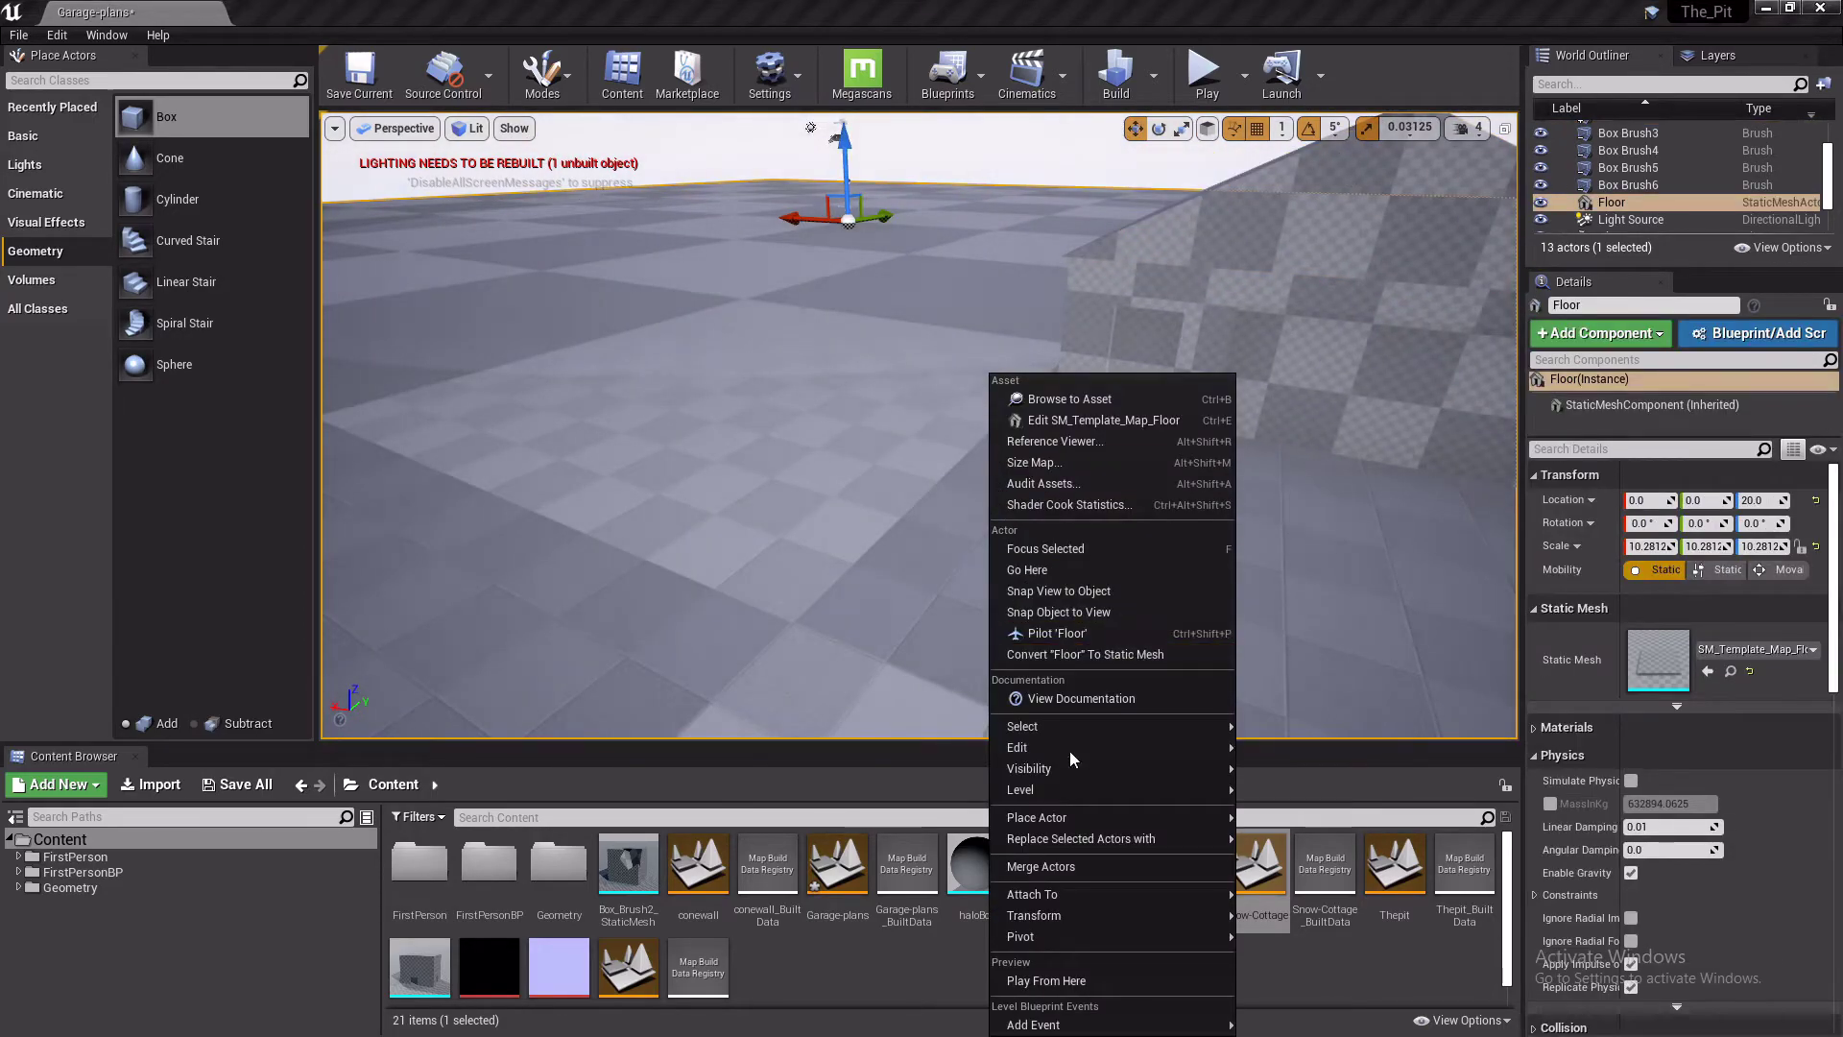
{"action": "left_click", "coordinate": [1075, 987]}
{"action": "left_click", "coordinate": [982, 362]}
{"action": "key", "text": "w"}
{"action": "key", "text": "s"}
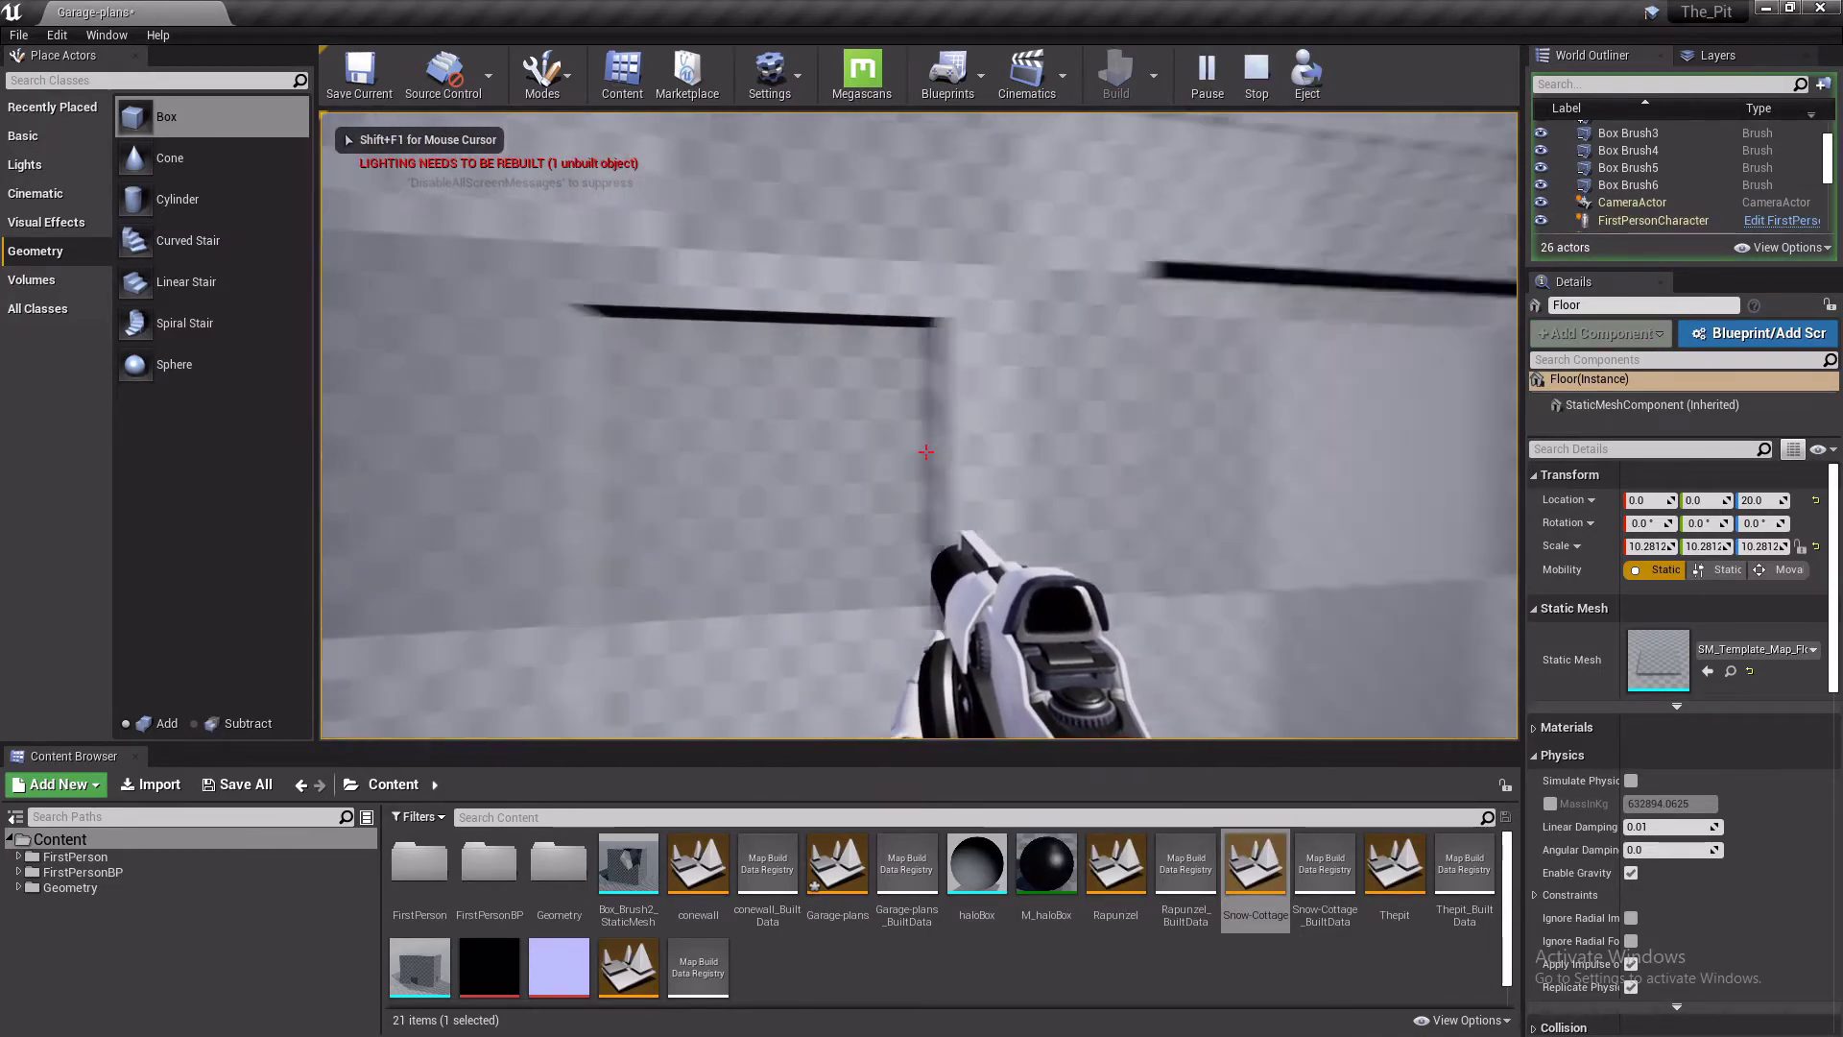
{"action": "key", "text": "w"}
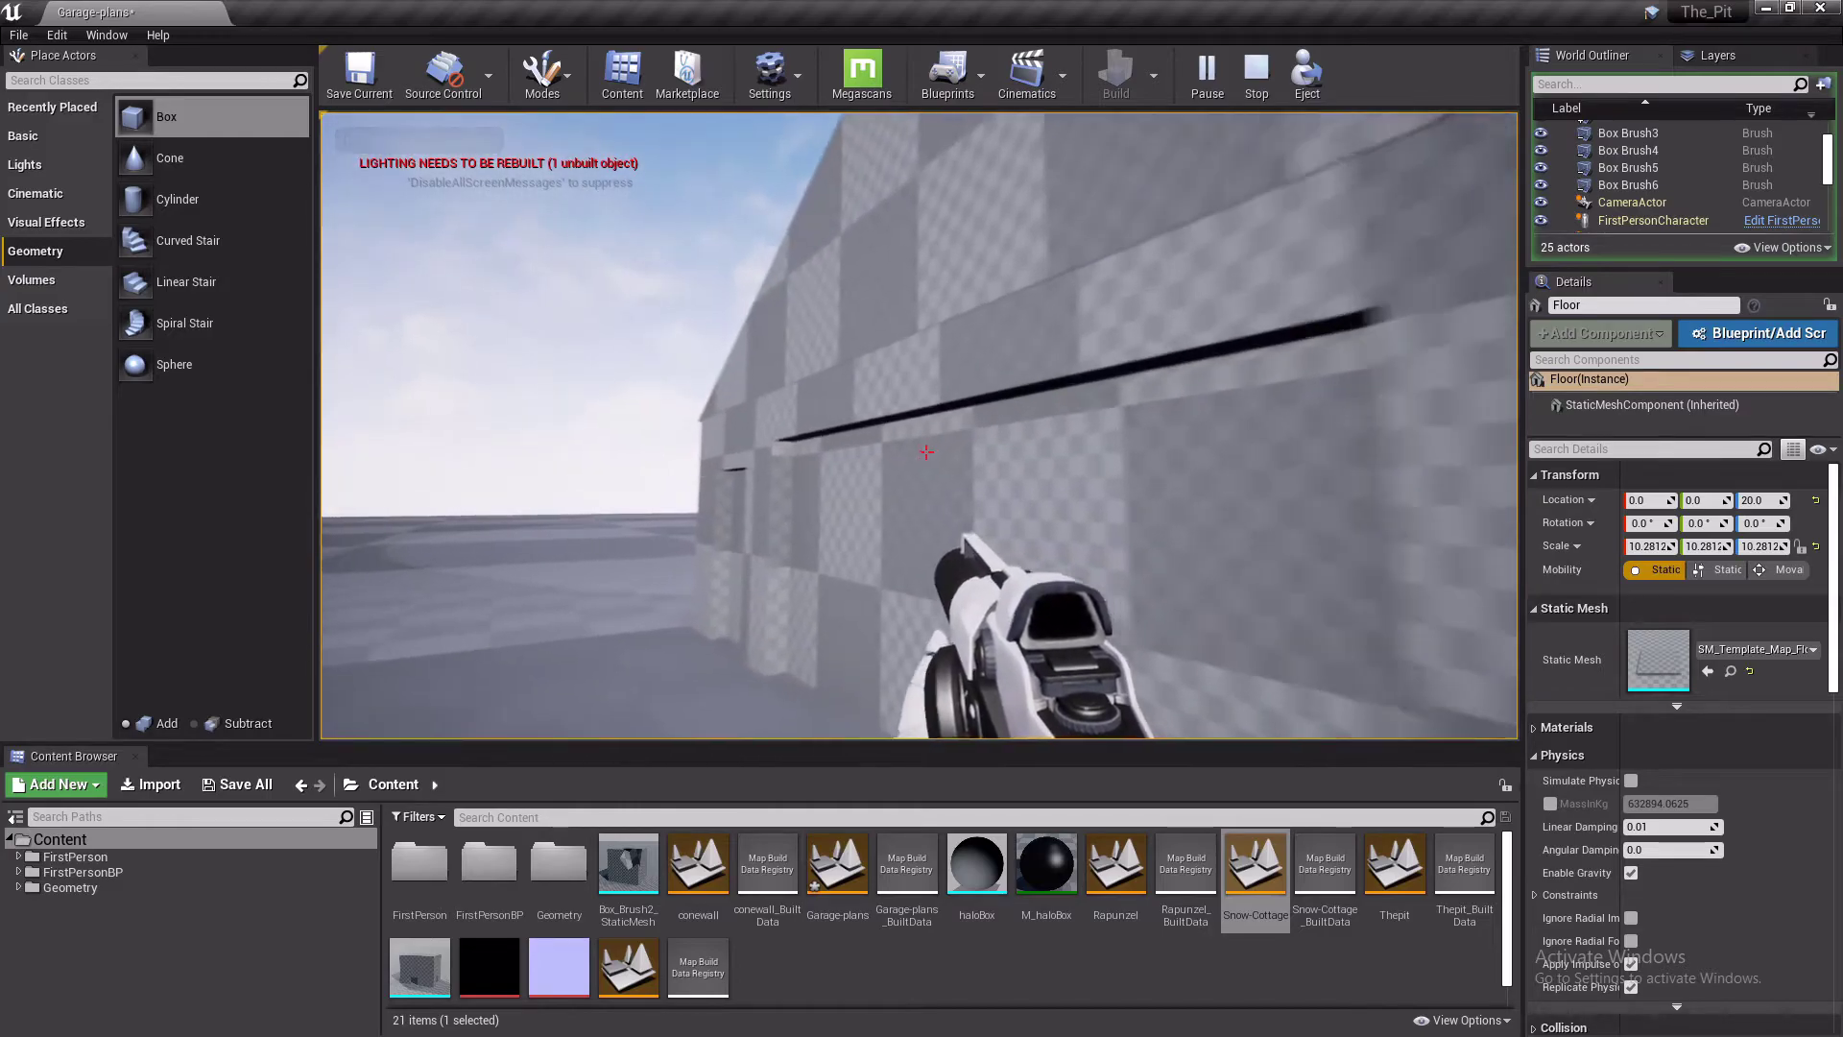
{"action": "key", "text": "w"}
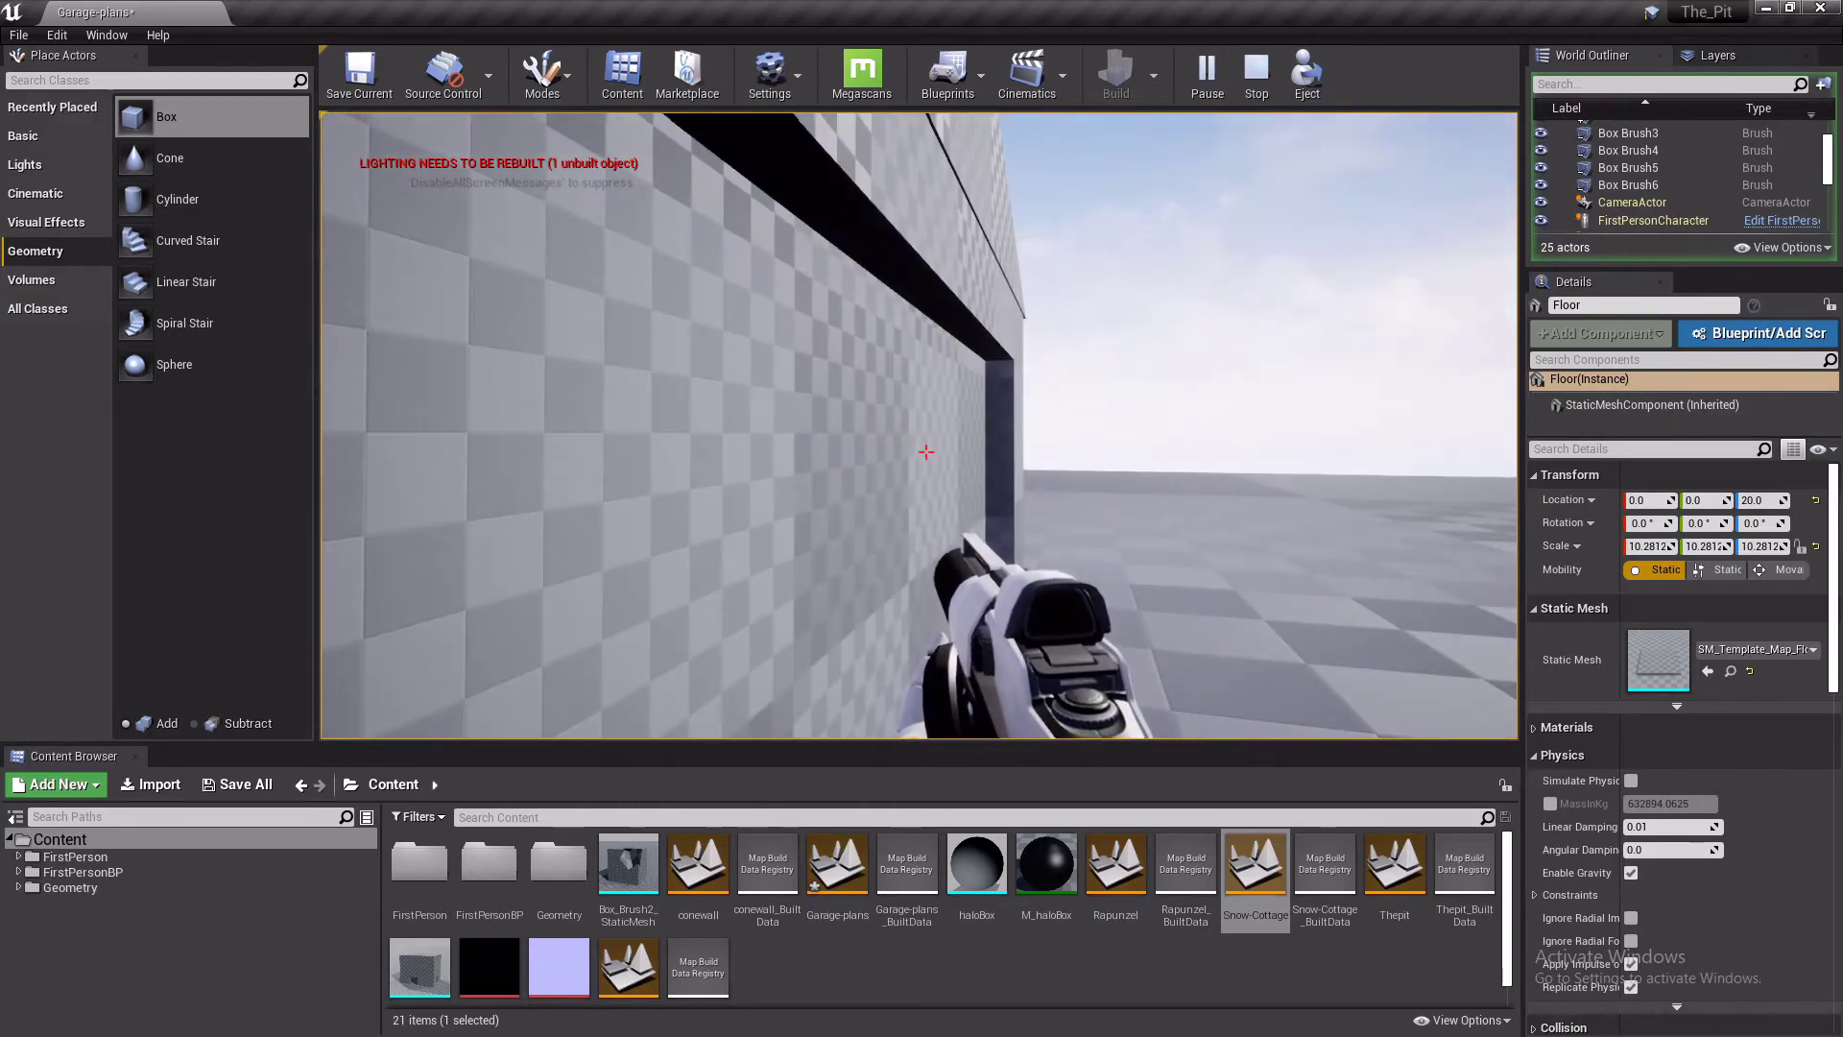
{"action": "key", "text": "w"}
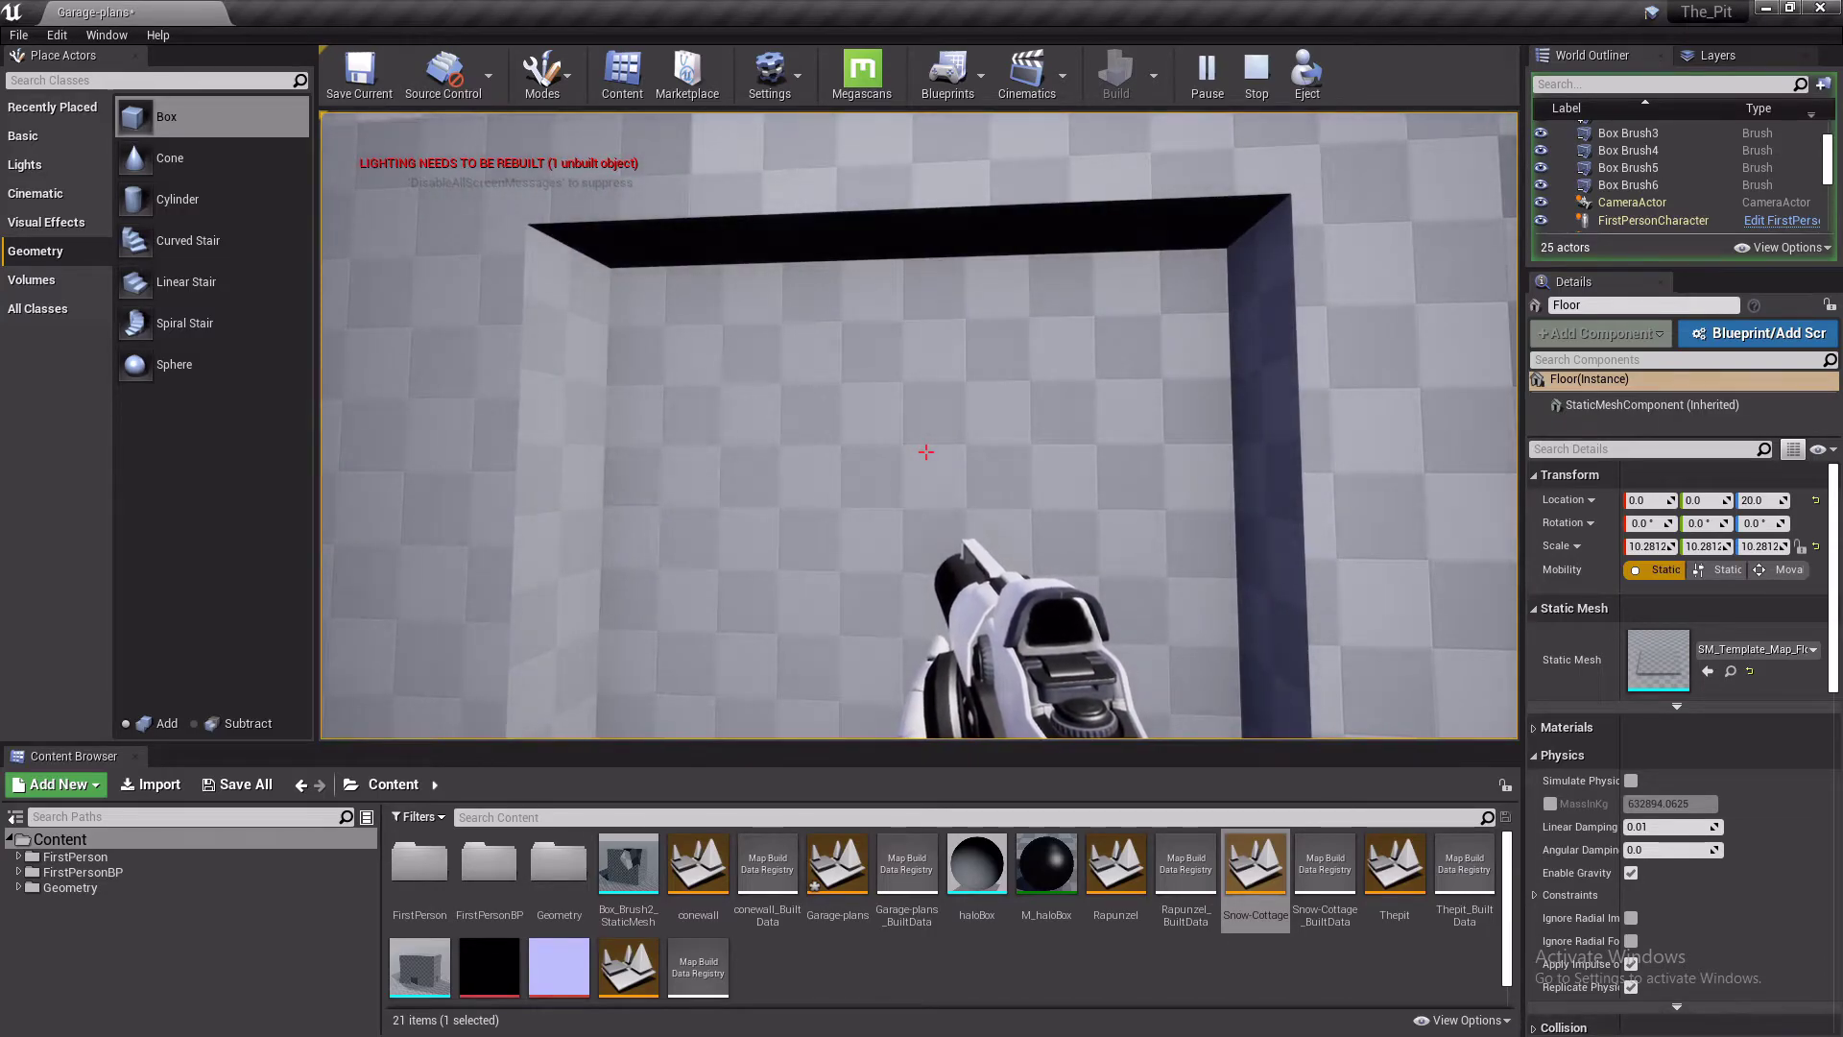
{"action": "key", "text": "a"}
{"action": "key", "text": "w"}
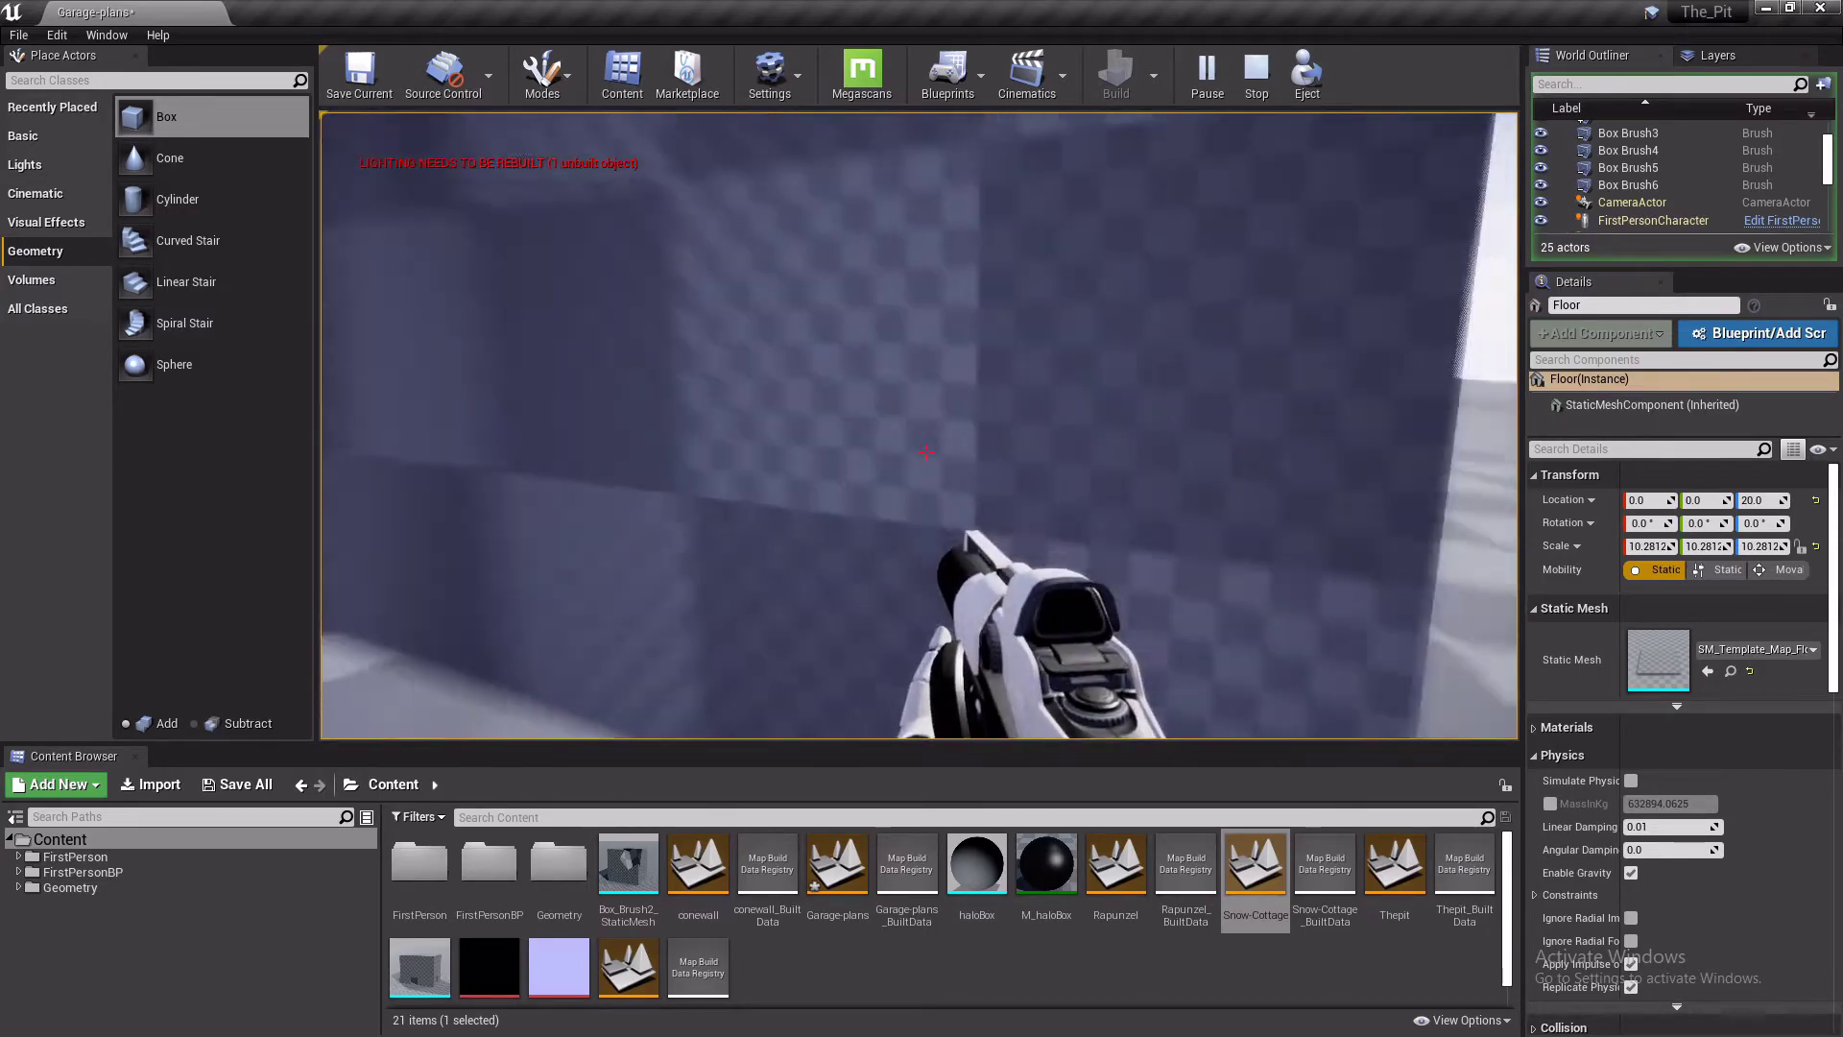
{"action": "key", "text": "s"}
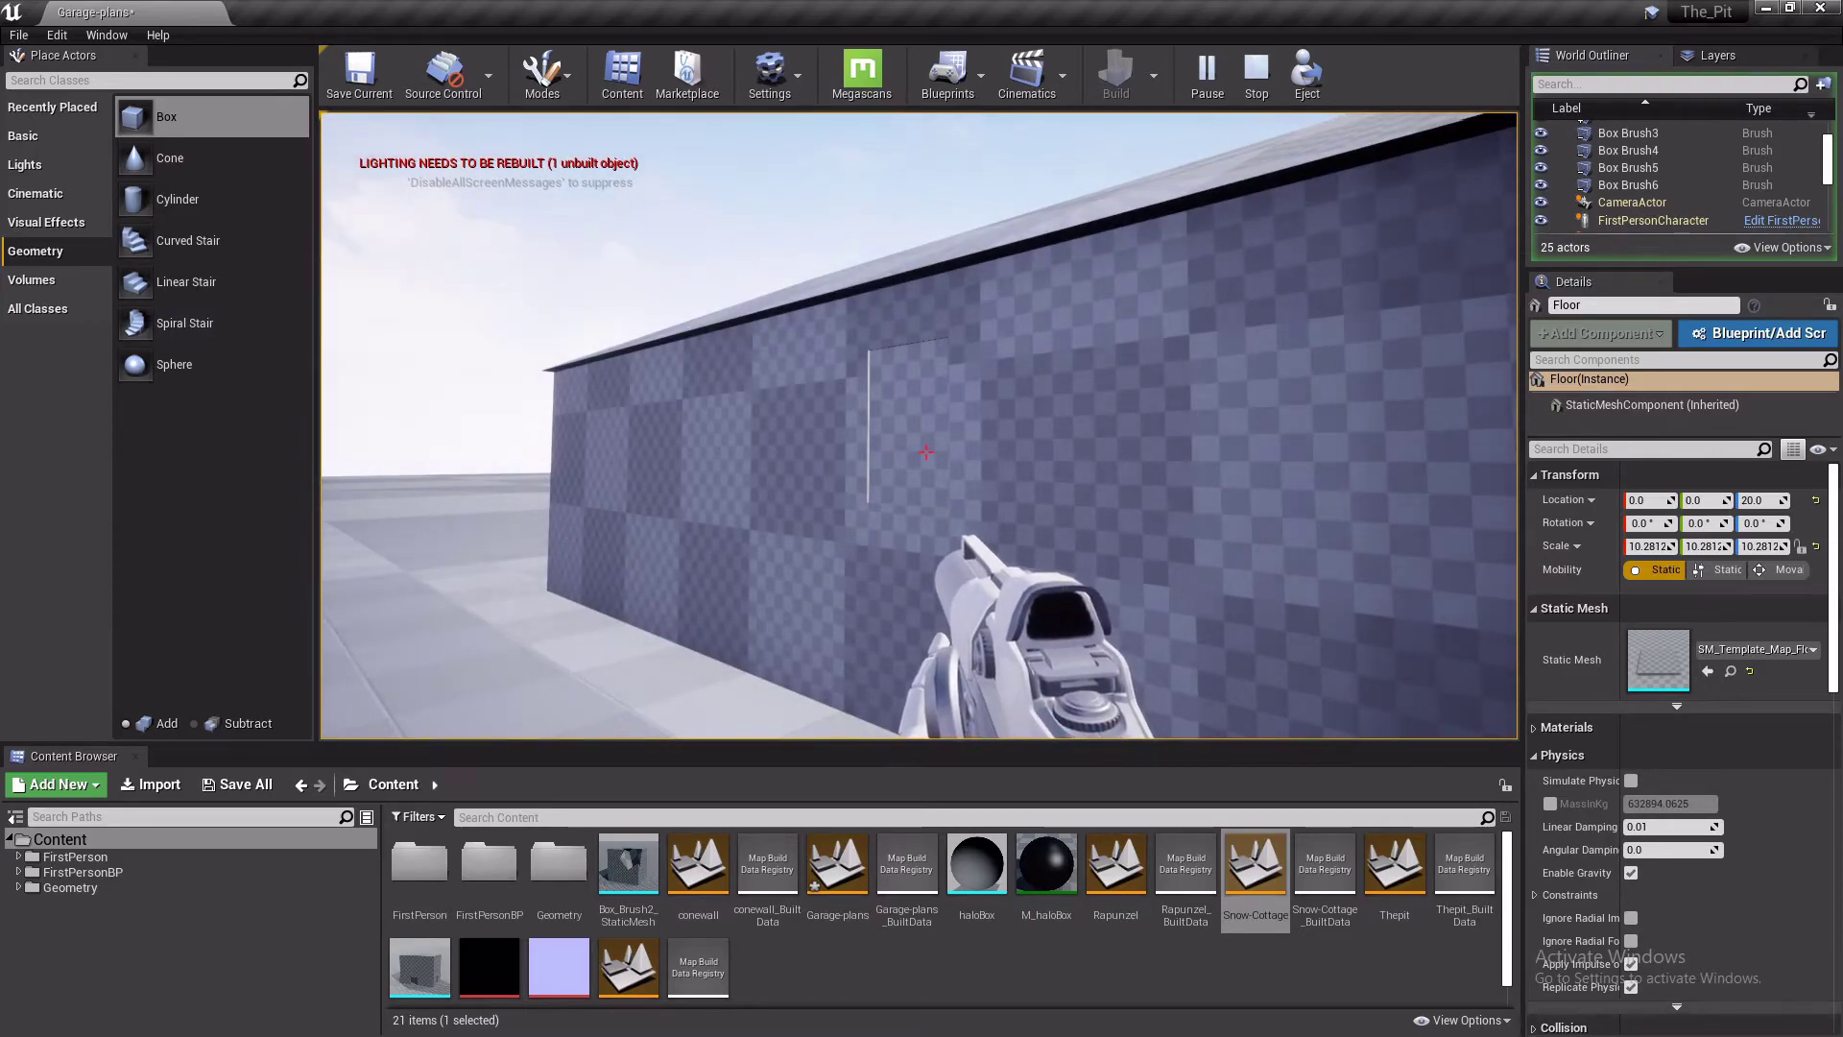
{"action": "key", "text": "Escape"}
Try making the main building brush subtractive and scaling it uniformly to 0.9375
{"action": "left_click_drag", "start_coordinate": [1068, 362], "coordinate": [1172, 399]}
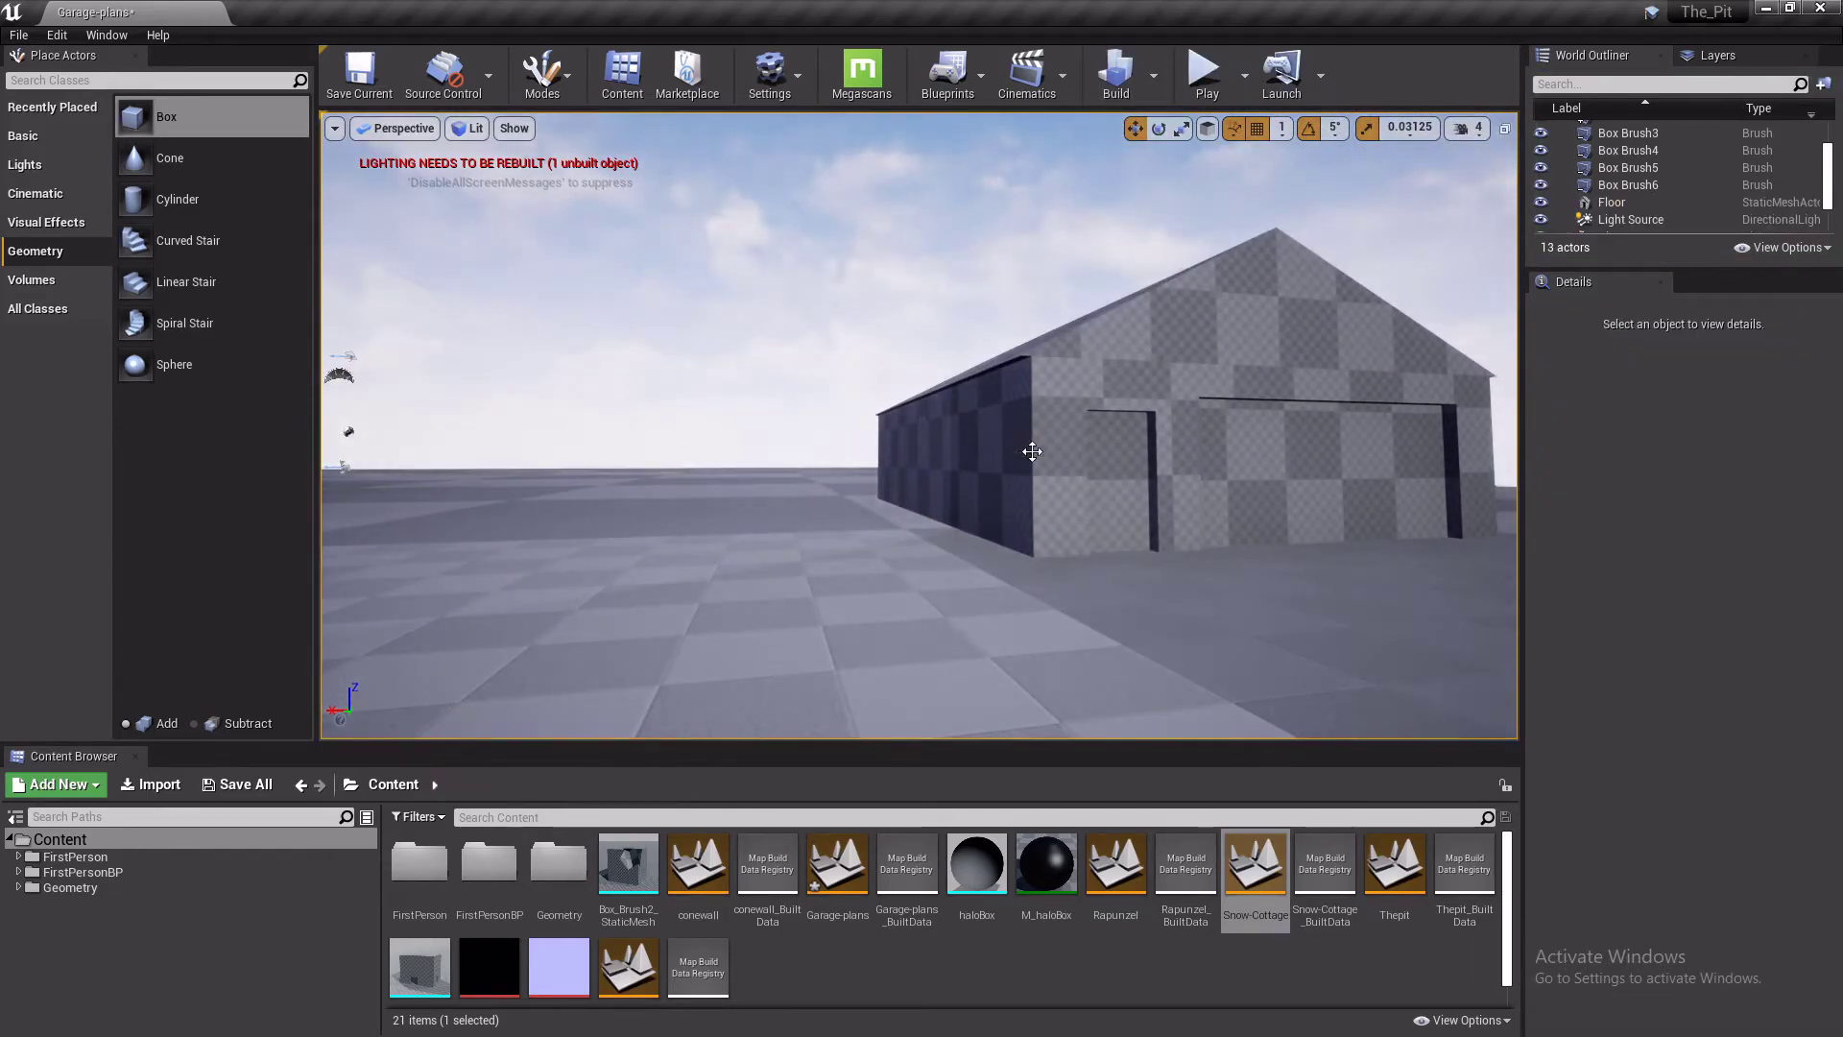
{"action": "left_click", "coordinate": [970, 453]}
{"action": "left_click_drag", "start_coordinate": [970, 453], "coordinate": [1106, 461], "text": "alt"}
{"action": "right_click_drag", "start_coordinate": [1092, 451], "coordinate": [1142, 499]}
{"action": "key", "text": "e"}
{"action": "key", "text": "r"}
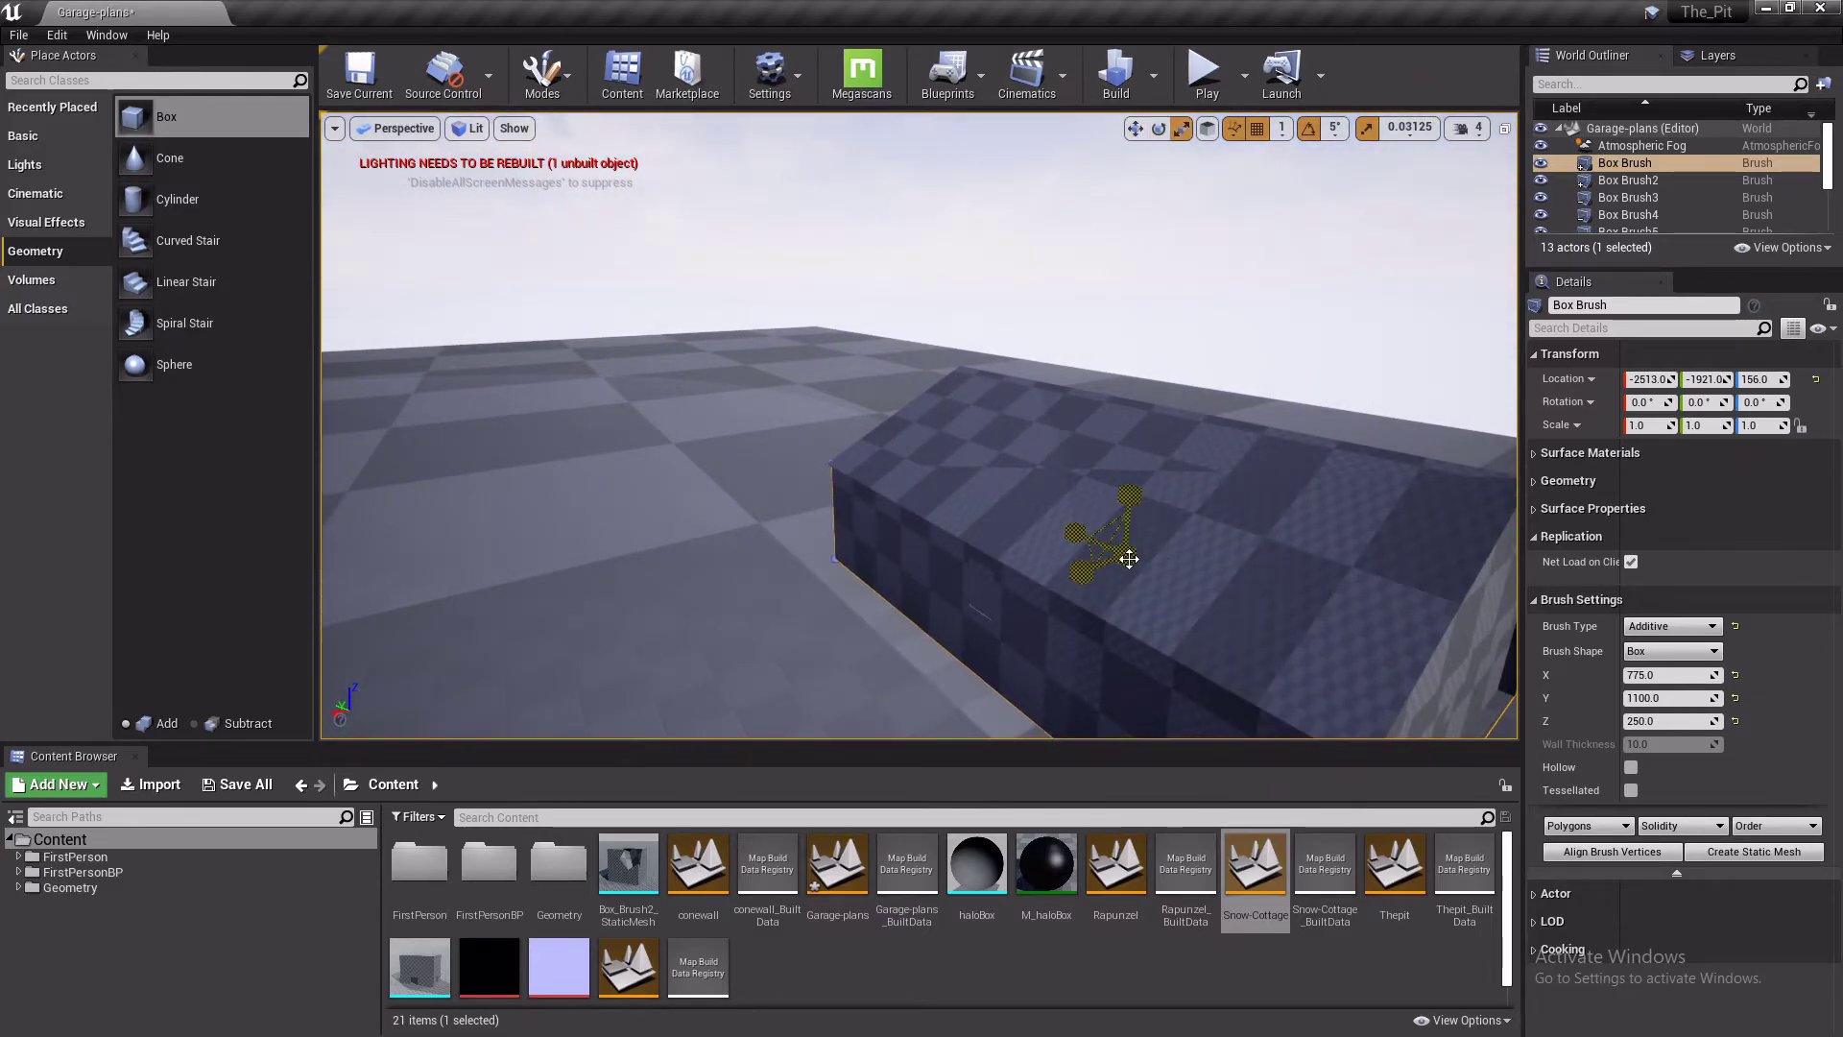
{"action": "left_click", "coordinate": [1686, 629]}
{"action": "left_click", "coordinate": [1686, 656]}
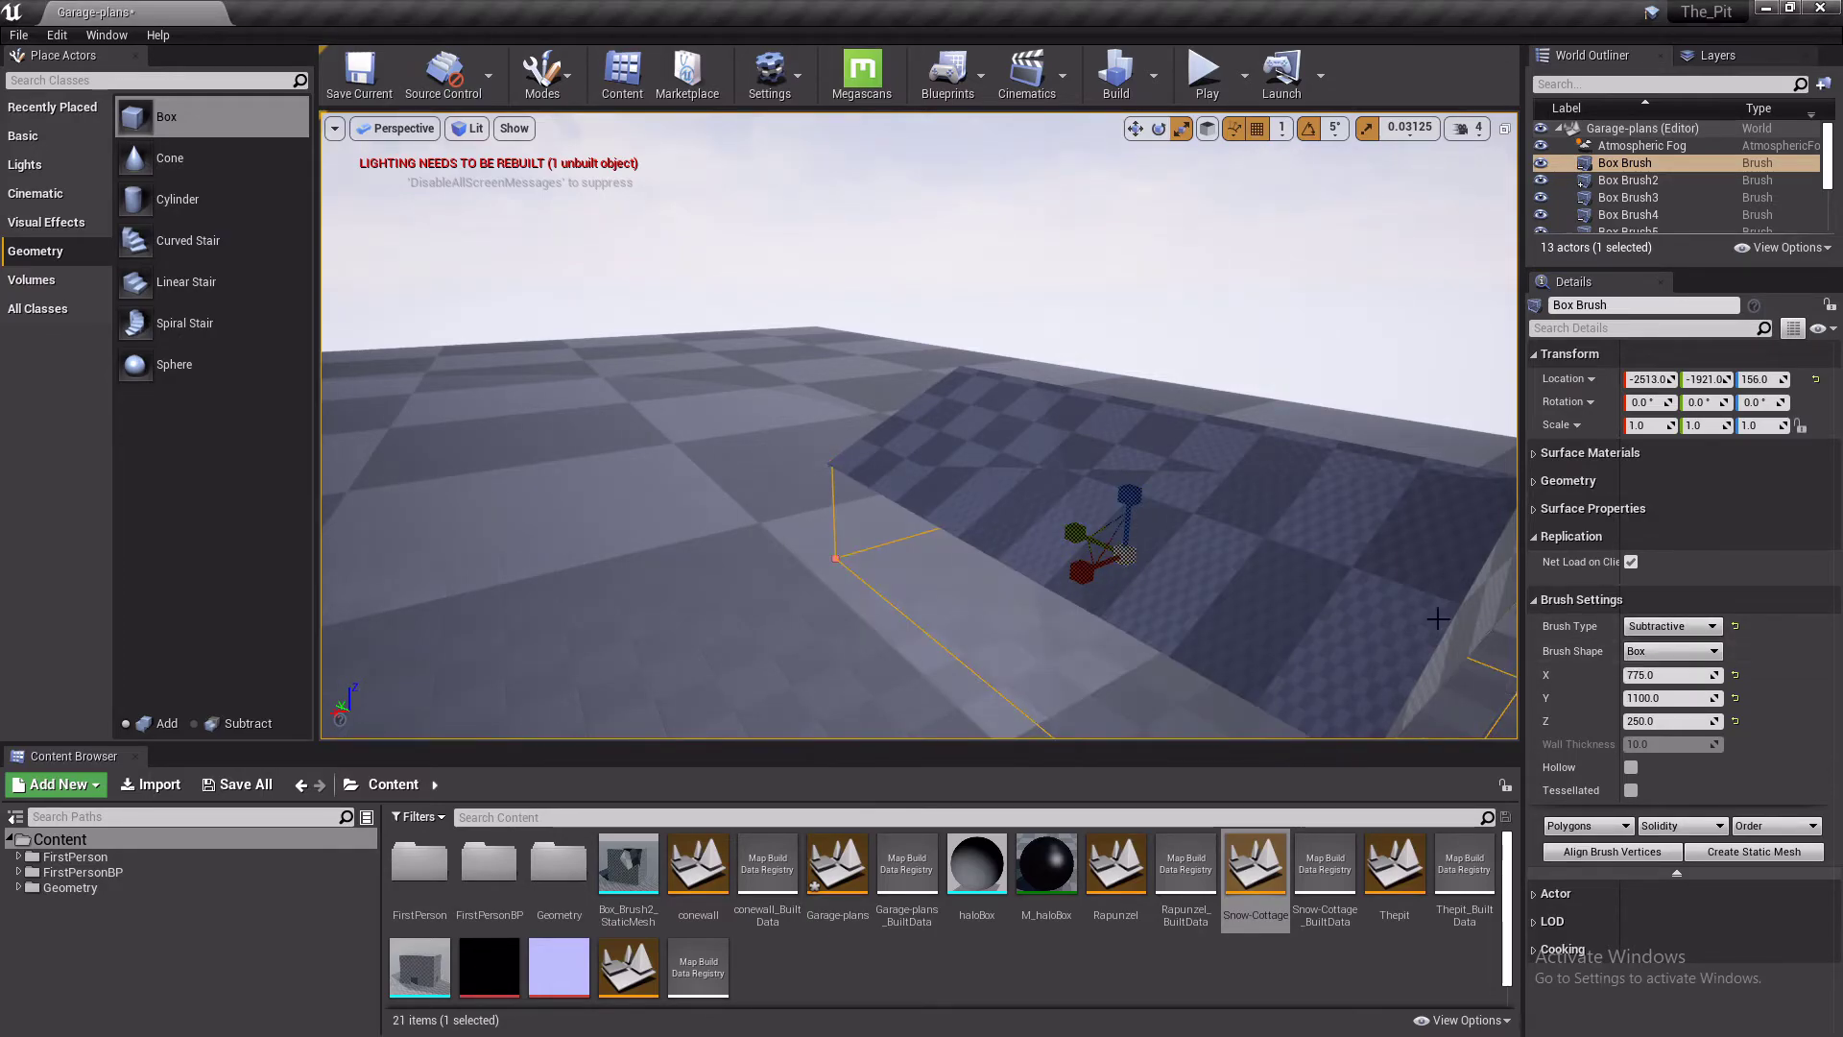
{"action": "mouse_move", "coordinate": [1128, 560]}
{"action": "left_mouse_down"}
{"action": "mouse_move", "coordinate": [1116, 568]}
{"action": "mouse_move", "coordinate": [1128, 560]}
{"action": "left_mouse_up"}
{"action": "key", "text": "f"}
{"action": "right_click_drag", "start_coordinate": [1133, 589], "coordinate": [1133, 590]}
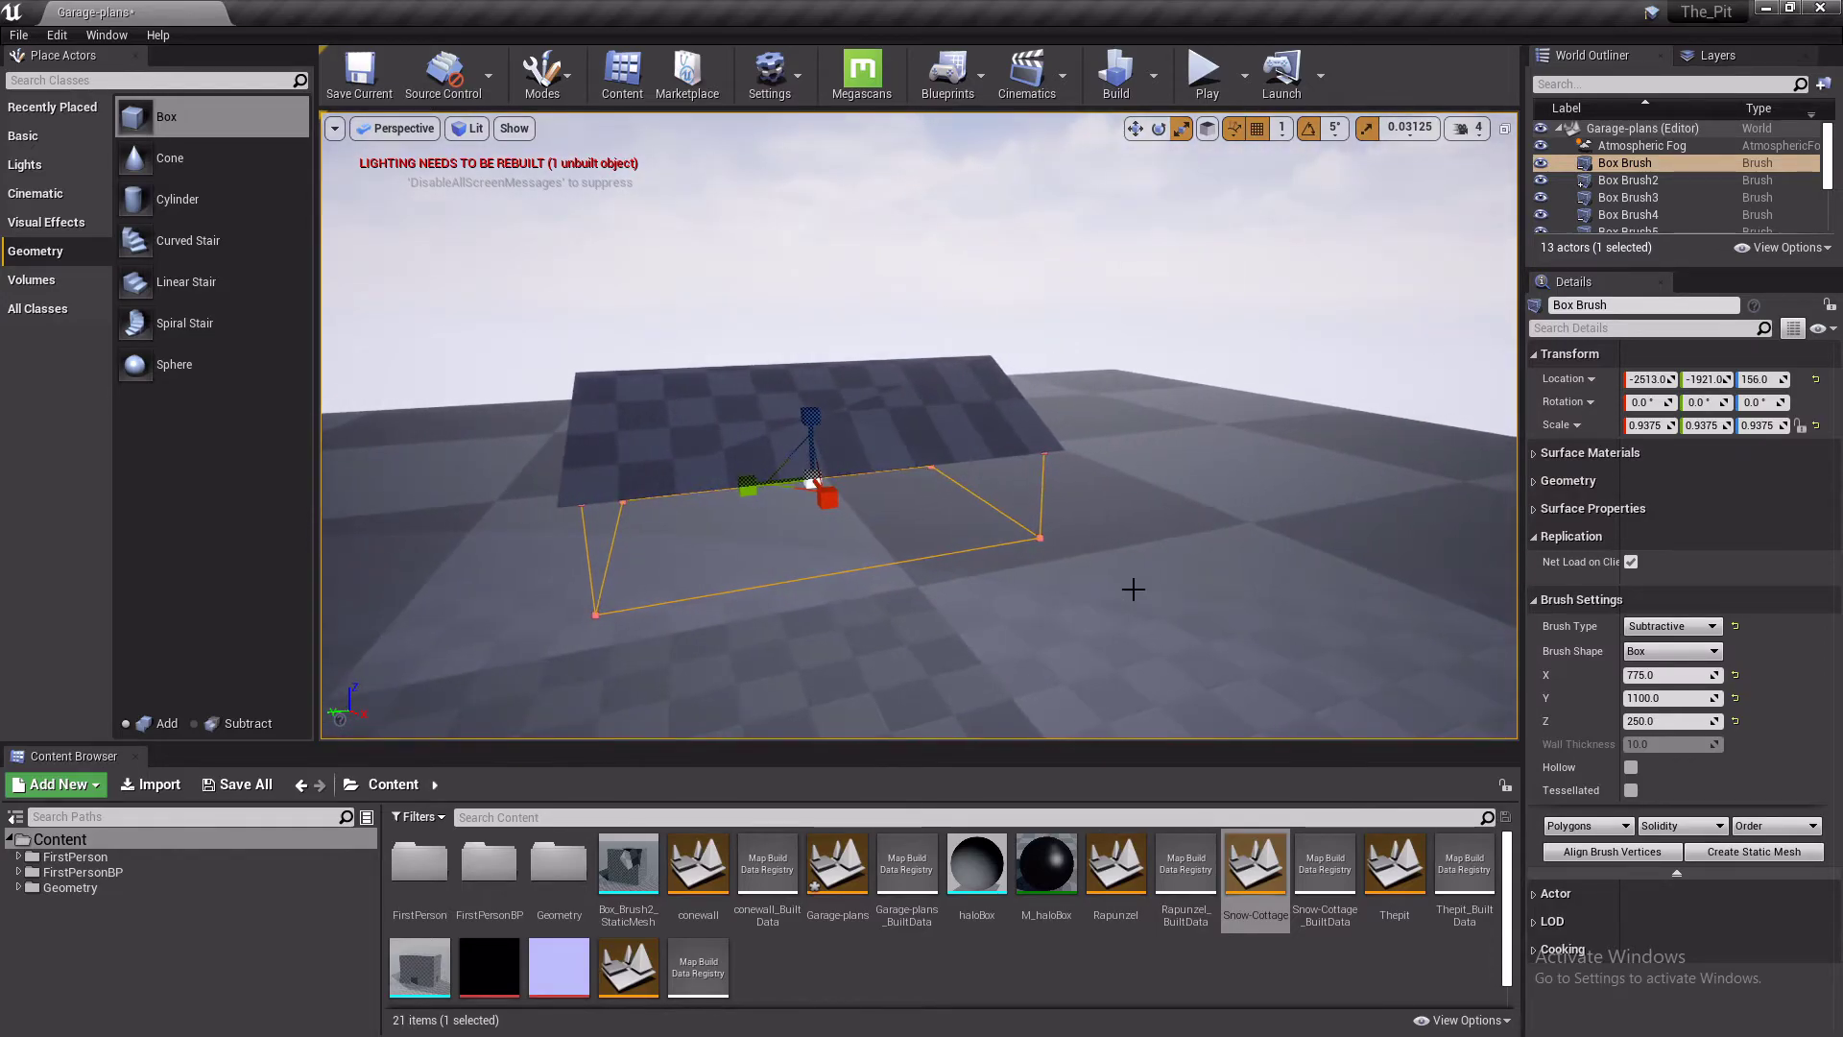
Undo the main building brush's scaling and its change to subtractive
{"action": "key", "text": "ctrl+z"}
{"action": "key", "text": "ctrl+z"}
{"action": "key", "text": "ctrl+z"}
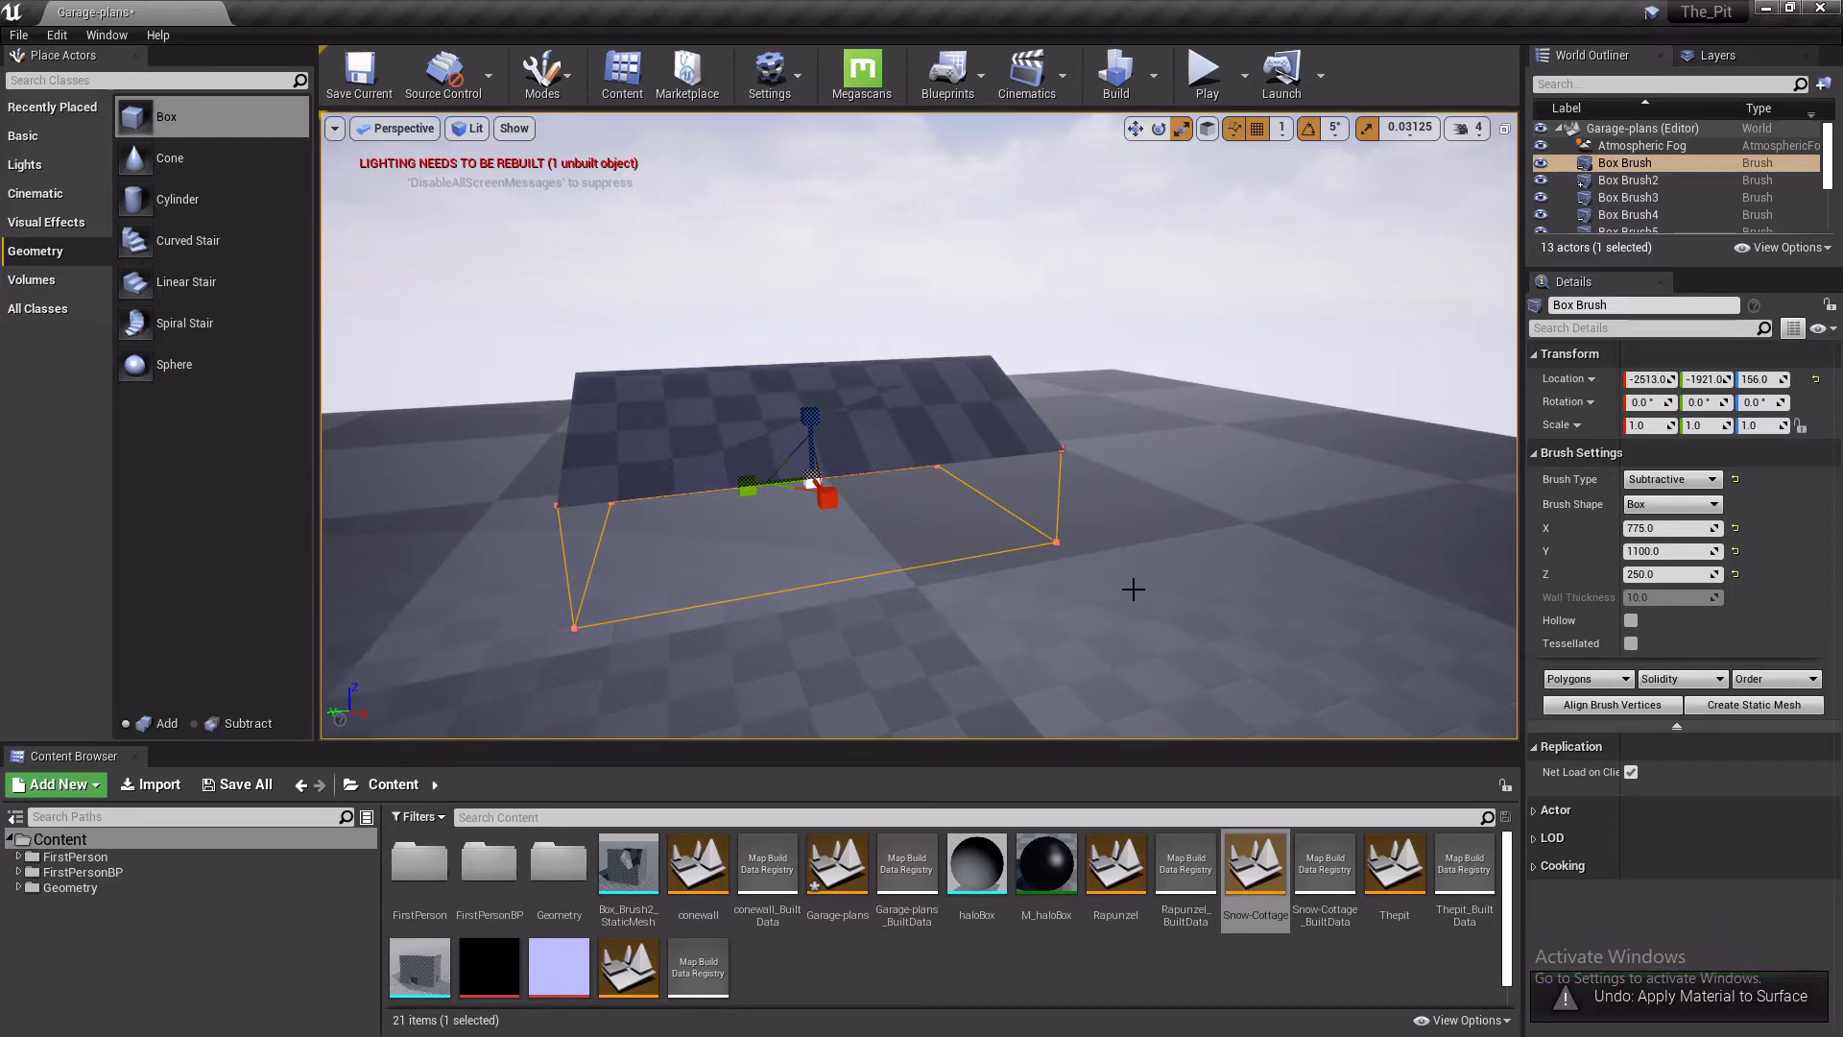
{"action": "key", "text": "ctrl+z"}
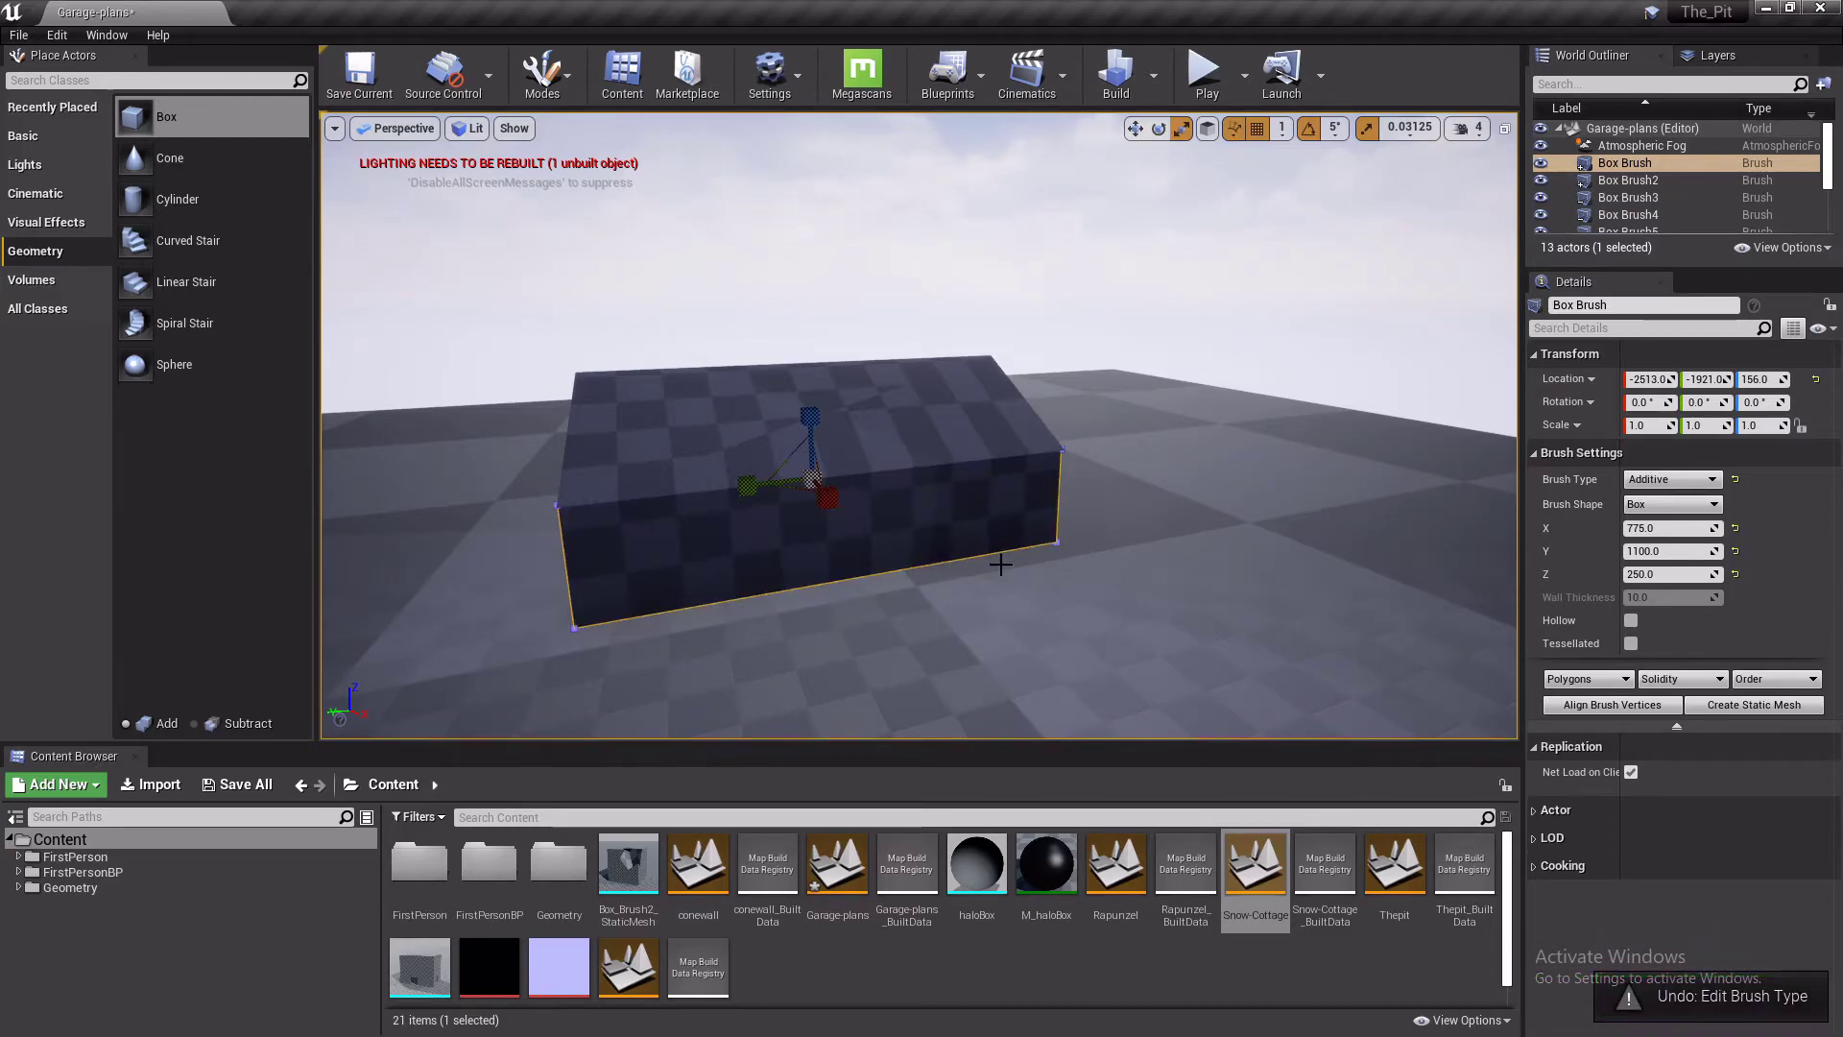
Scale the additive main building brush uniformly to 0.875
{"action": "right_click_drag", "start_coordinate": [873, 543], "coordinate": [898, 543]}
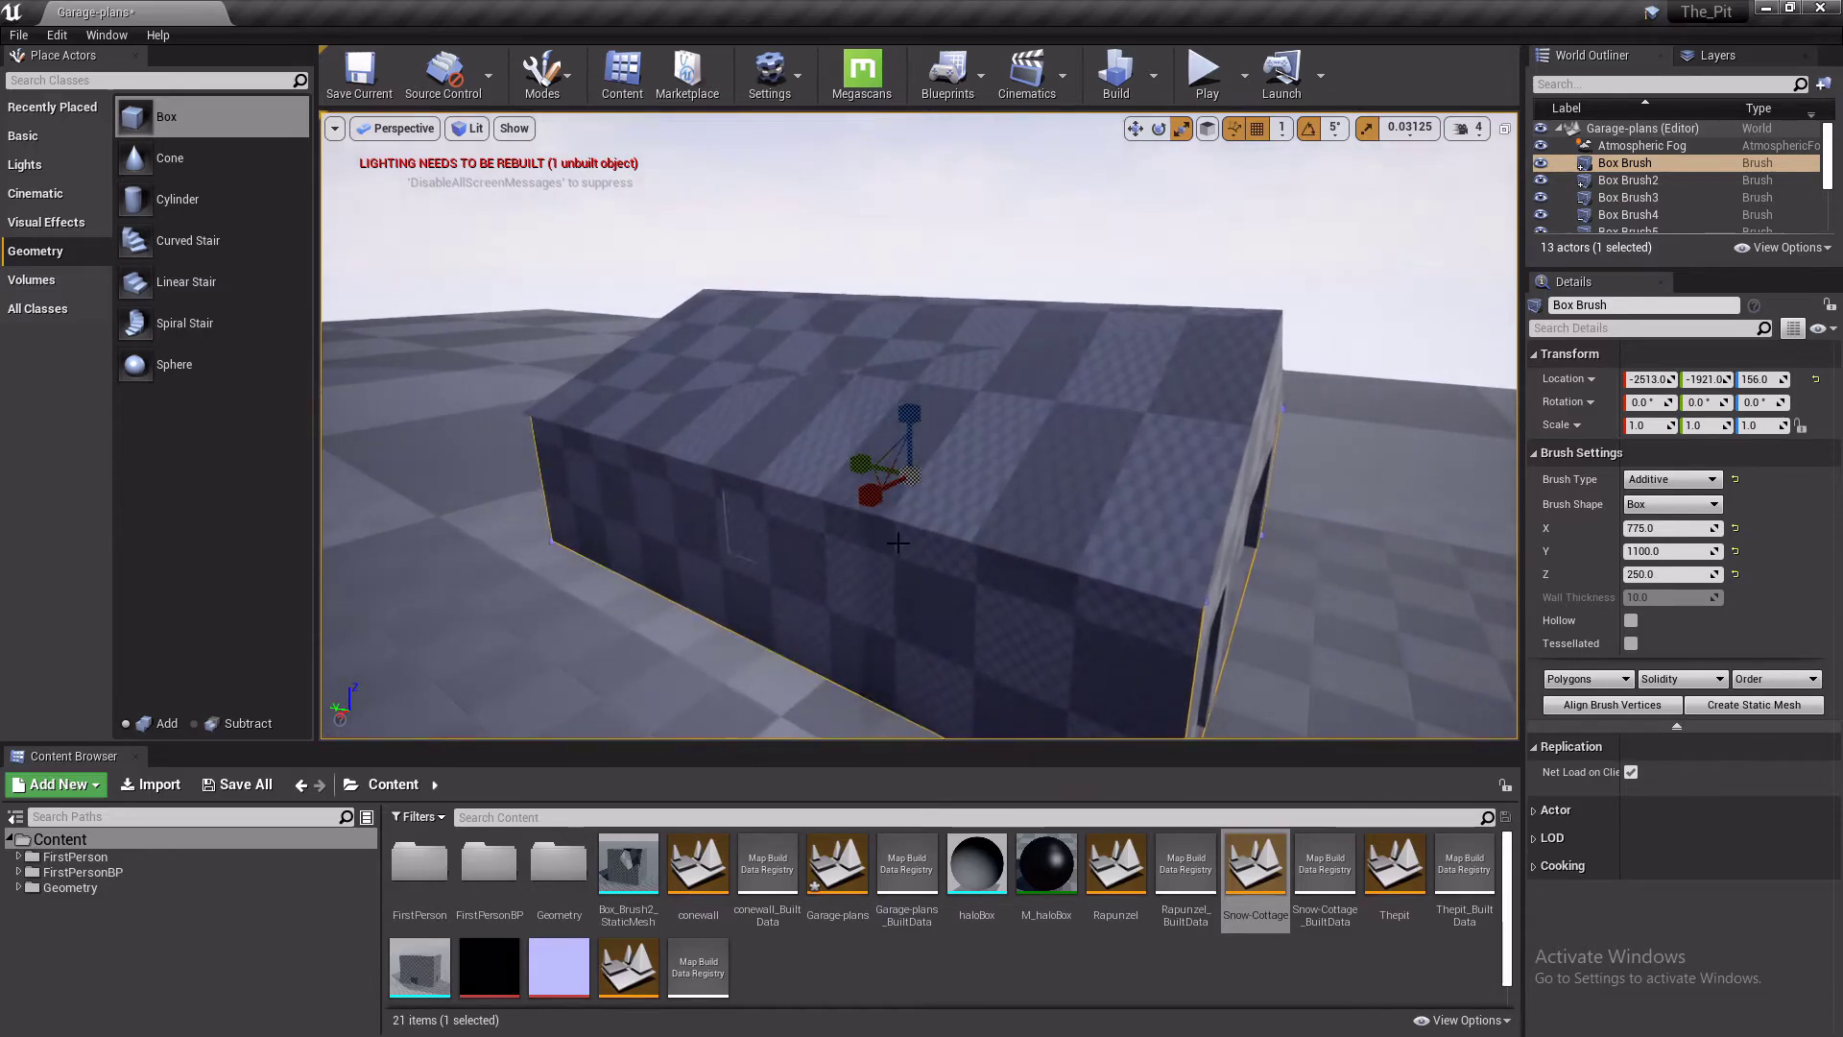
{"action": "left_click_drag", "start_coordinate": [889, 468], "coordinate": [884, 474]}
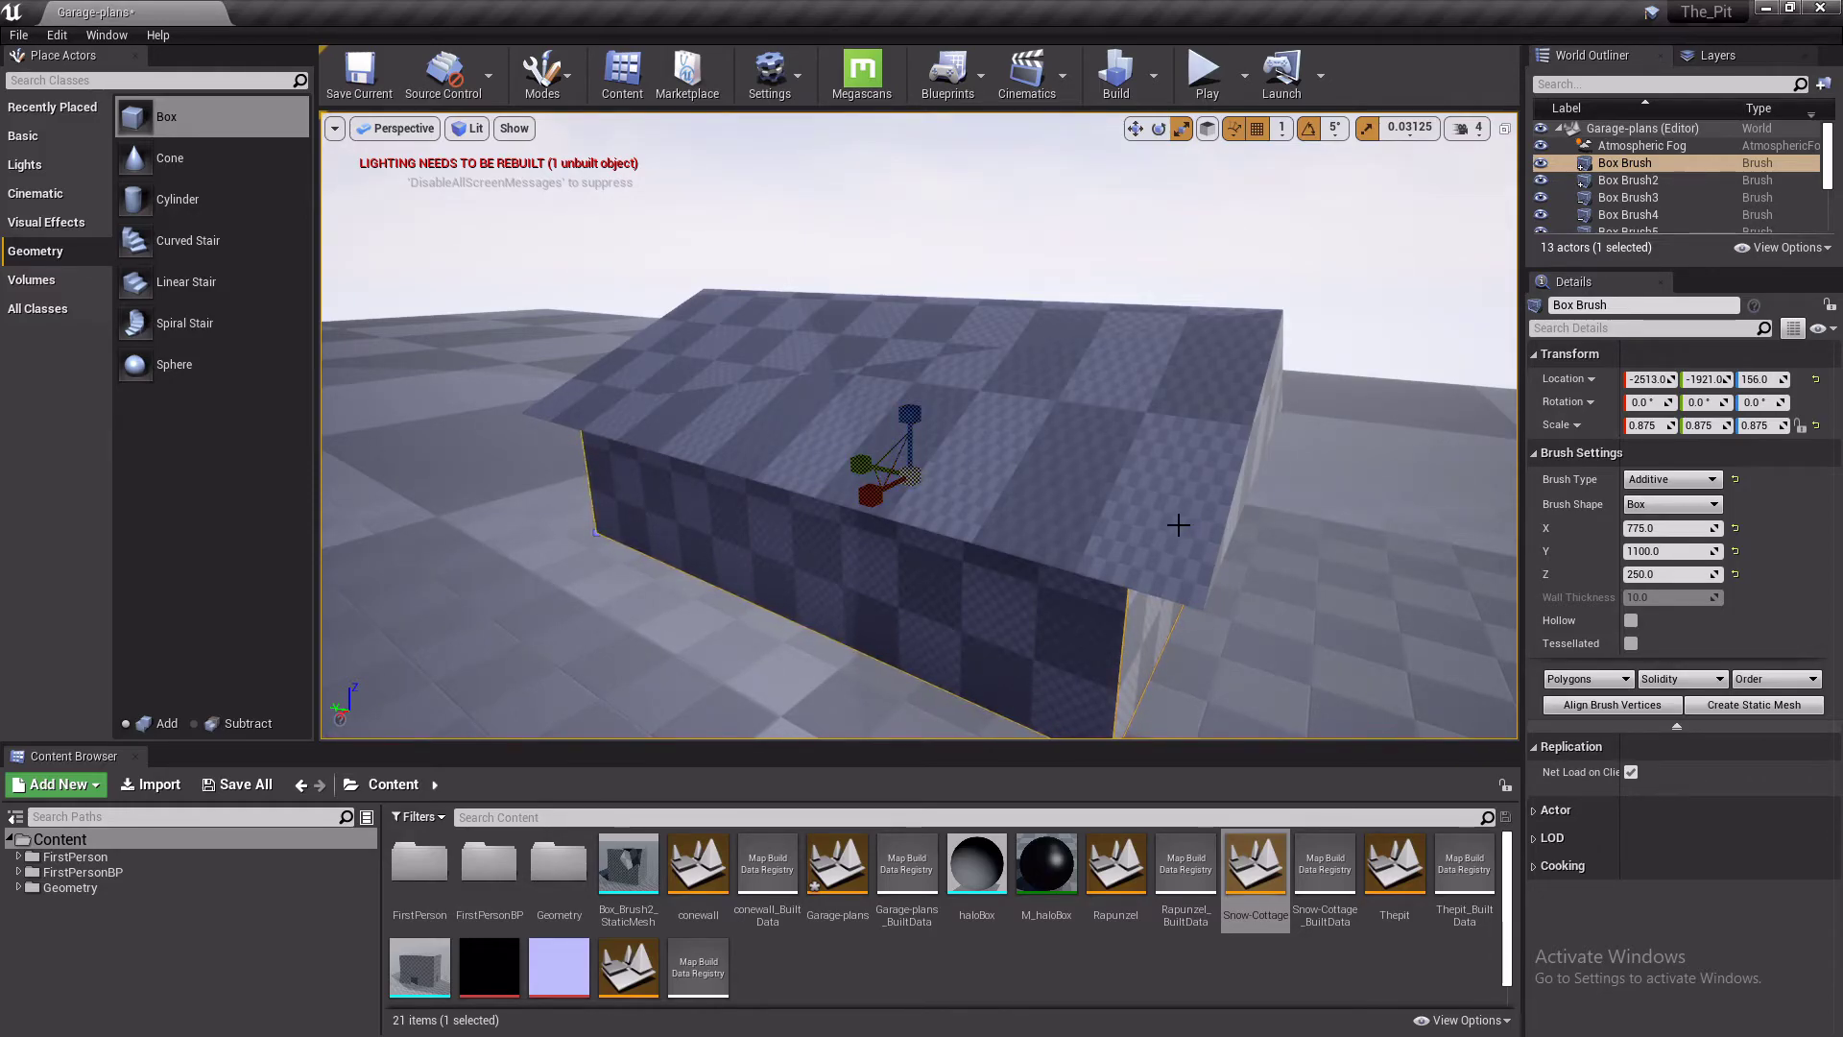
Undo the uniform scaling of the main building brush
{"action": "key", "text": "ctrl+z"}
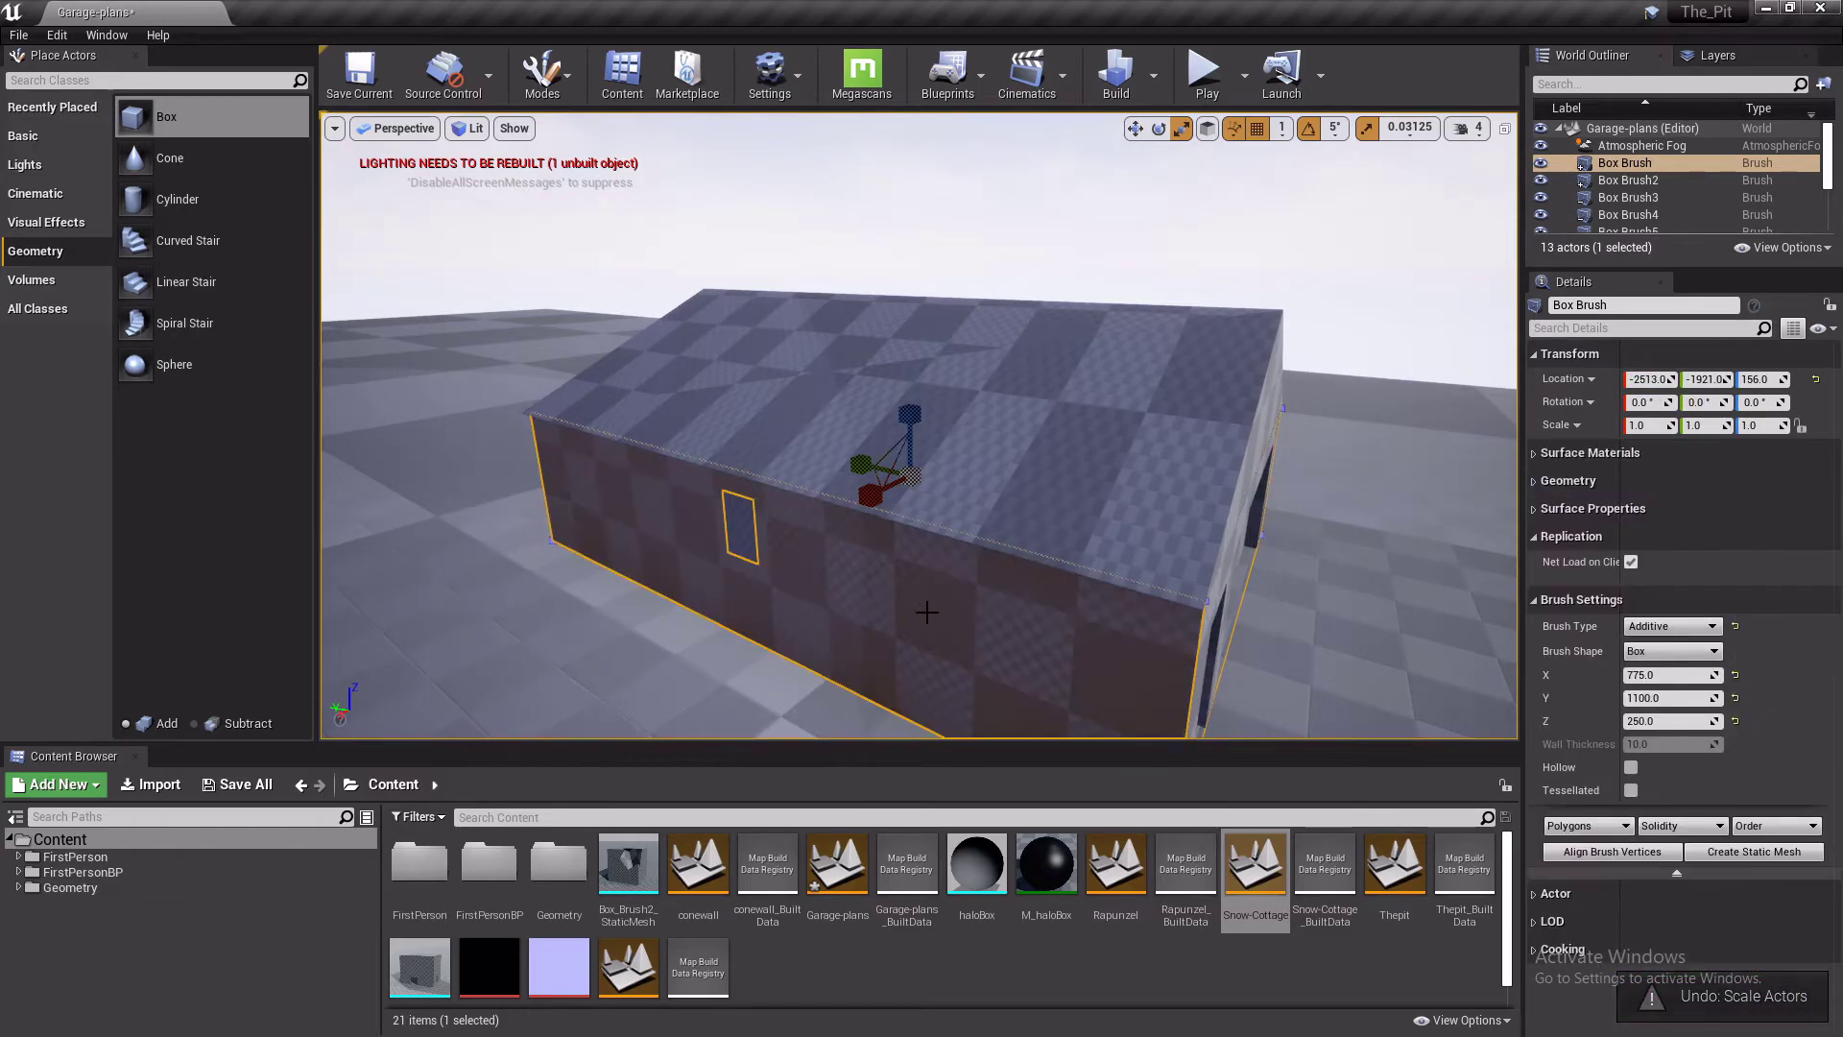
{"action": "left_click", "coordinate": [1194, 597]}
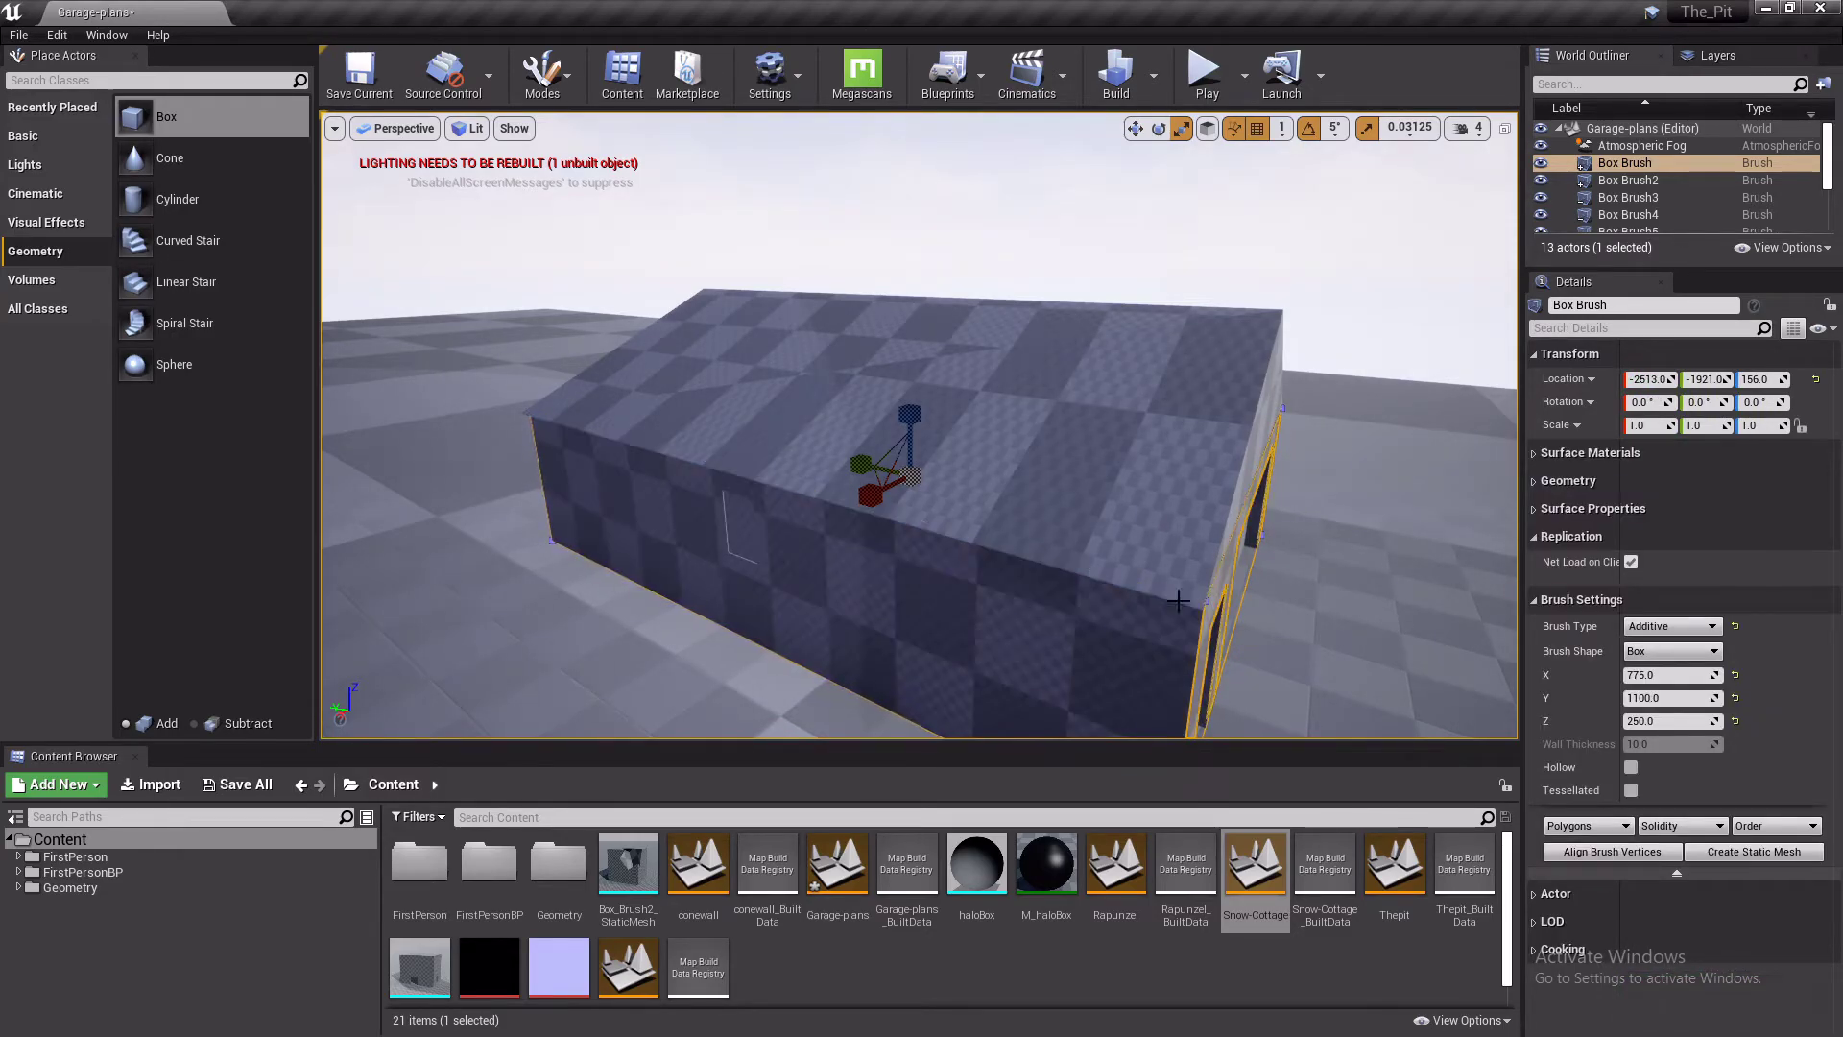
{"action": "left_click", "coordinate": [1383, 613]}
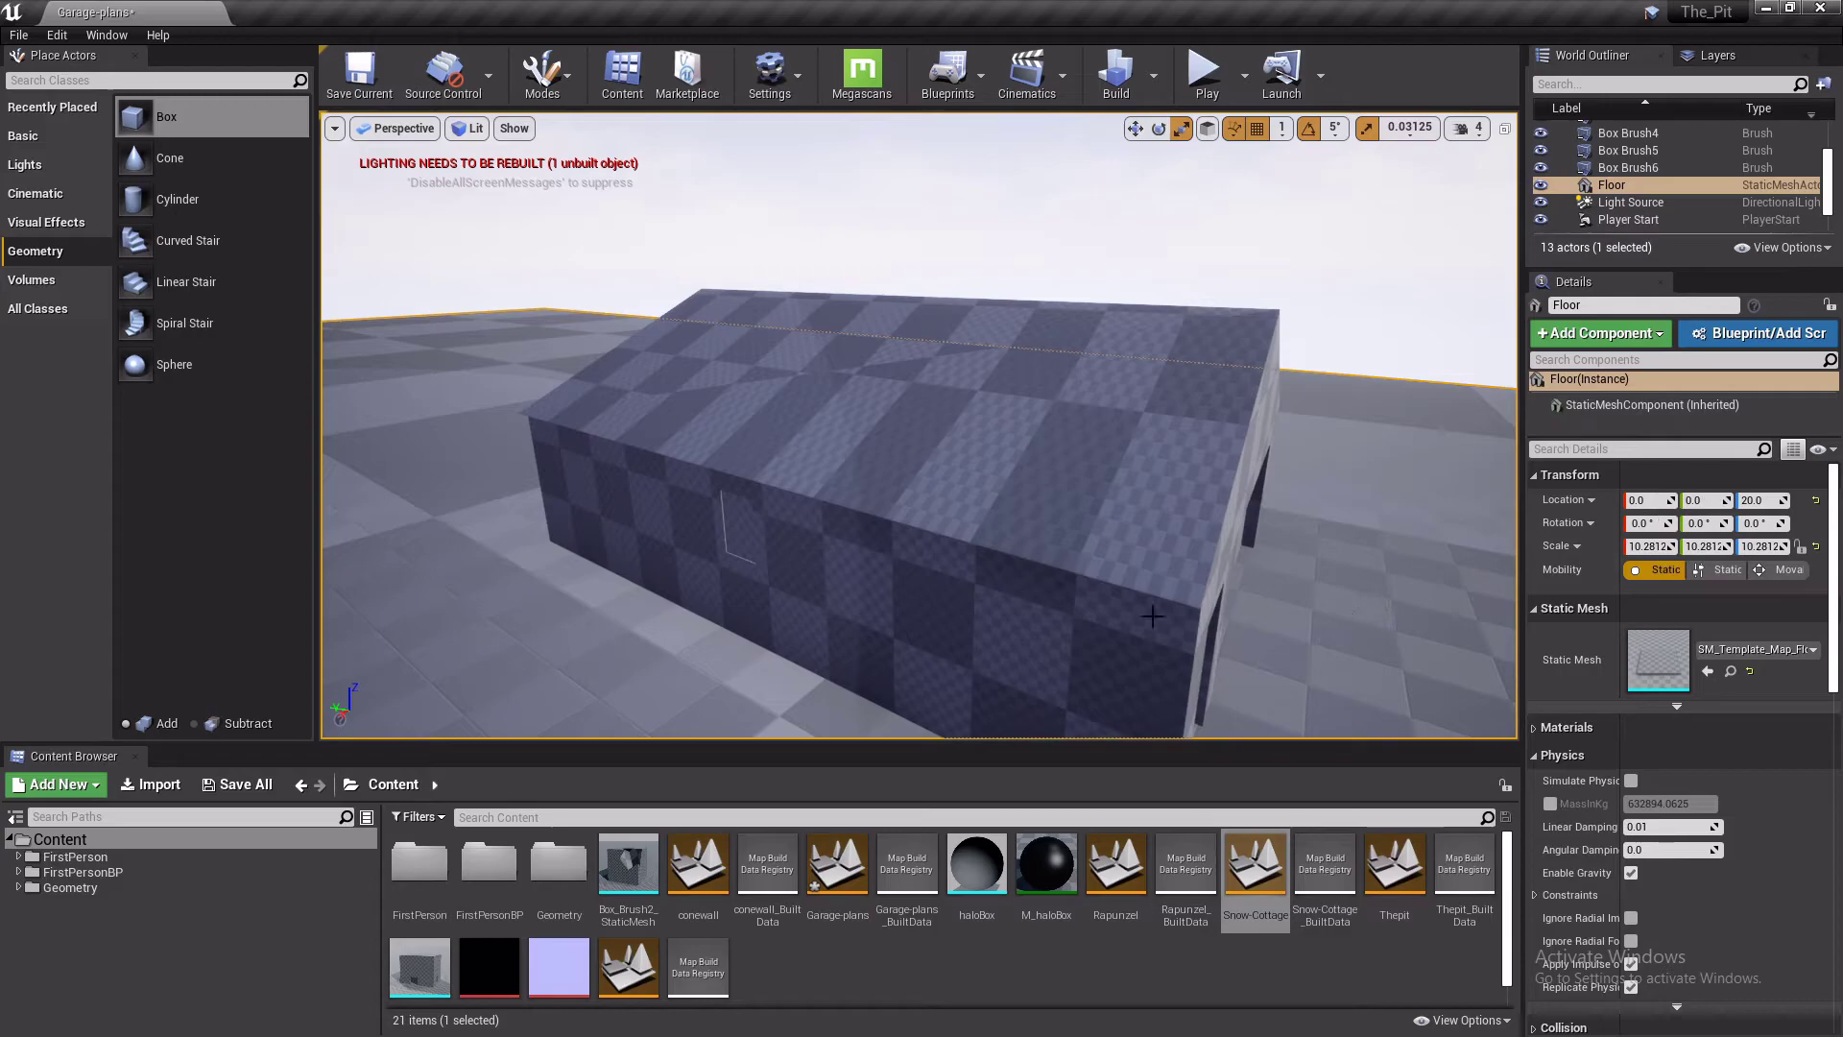
Try scaling the main building brush to 0.9375 along Y and moving it outward along X, undoing each change
{"action": "left_click", "coordinate": [895, 621]}
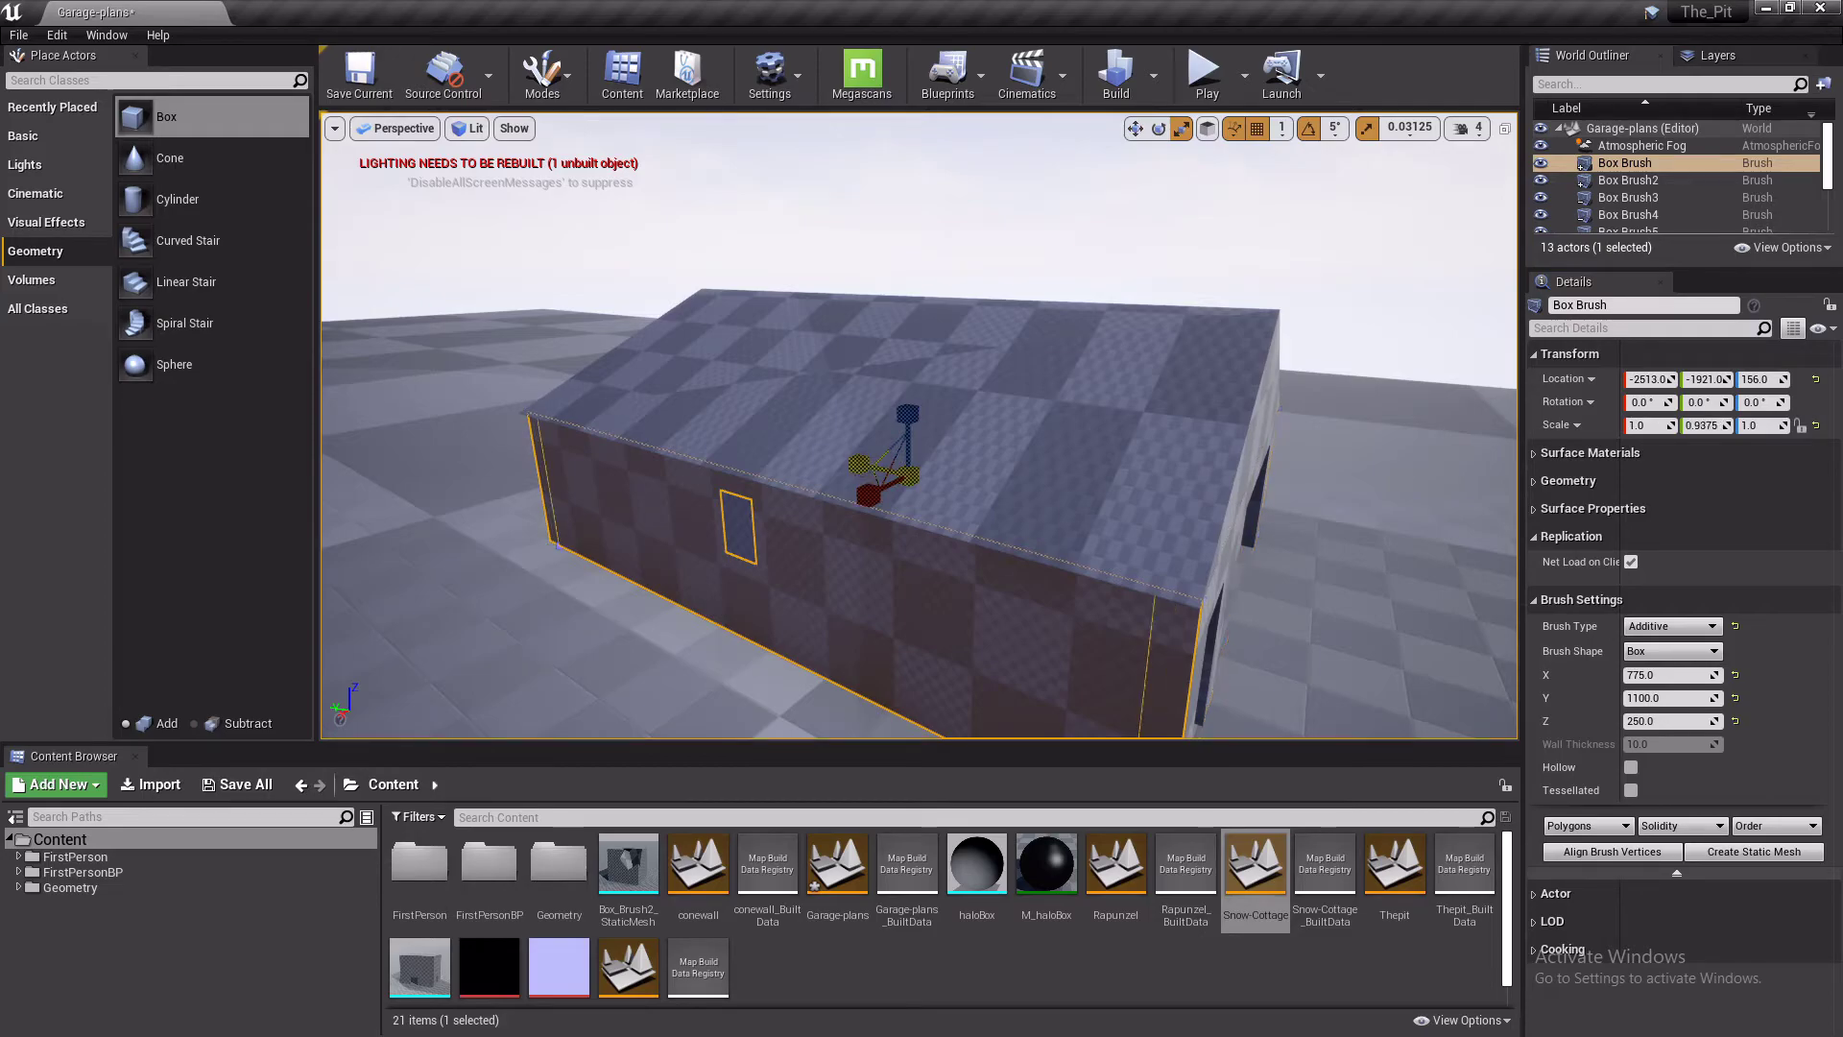
{"action": "key", "text": "ctrl+z"}
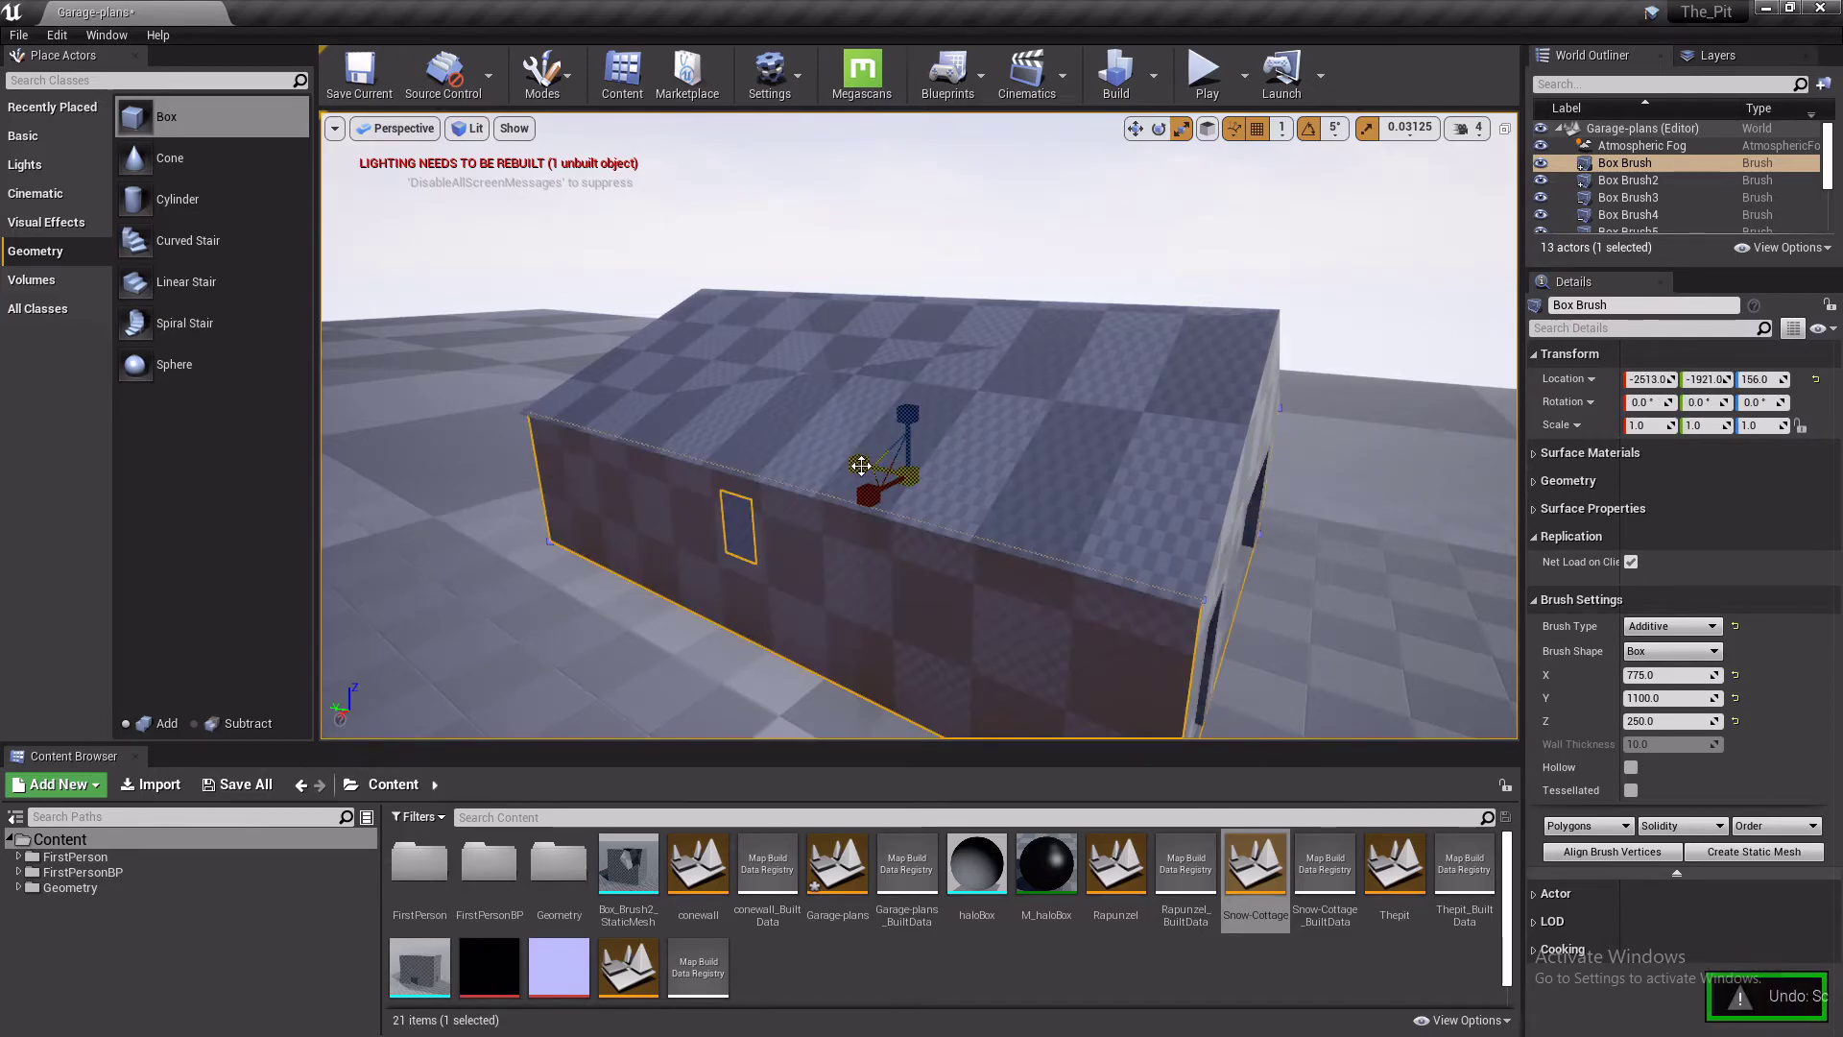
{"action": "key", "text": "w"}
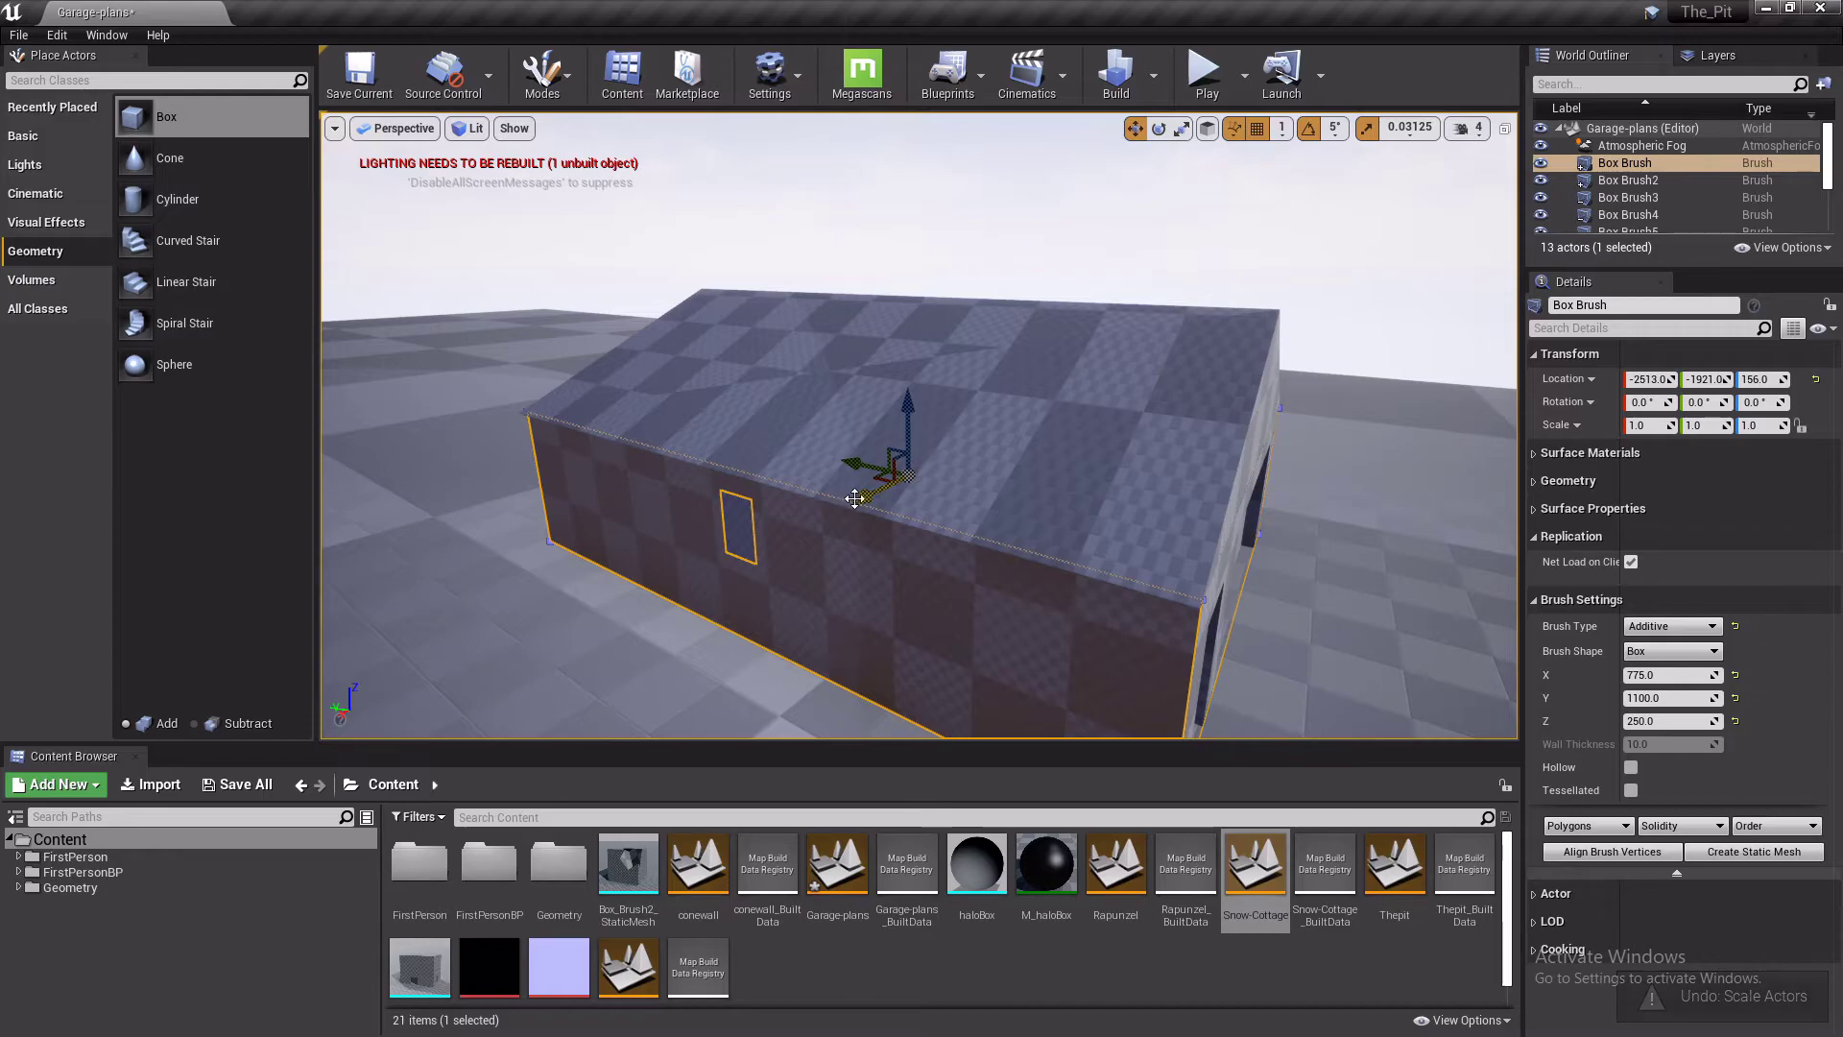
{"action": "left_click_drag", "start_coordinate": [868, 497], "coordinate": [757, 566]}
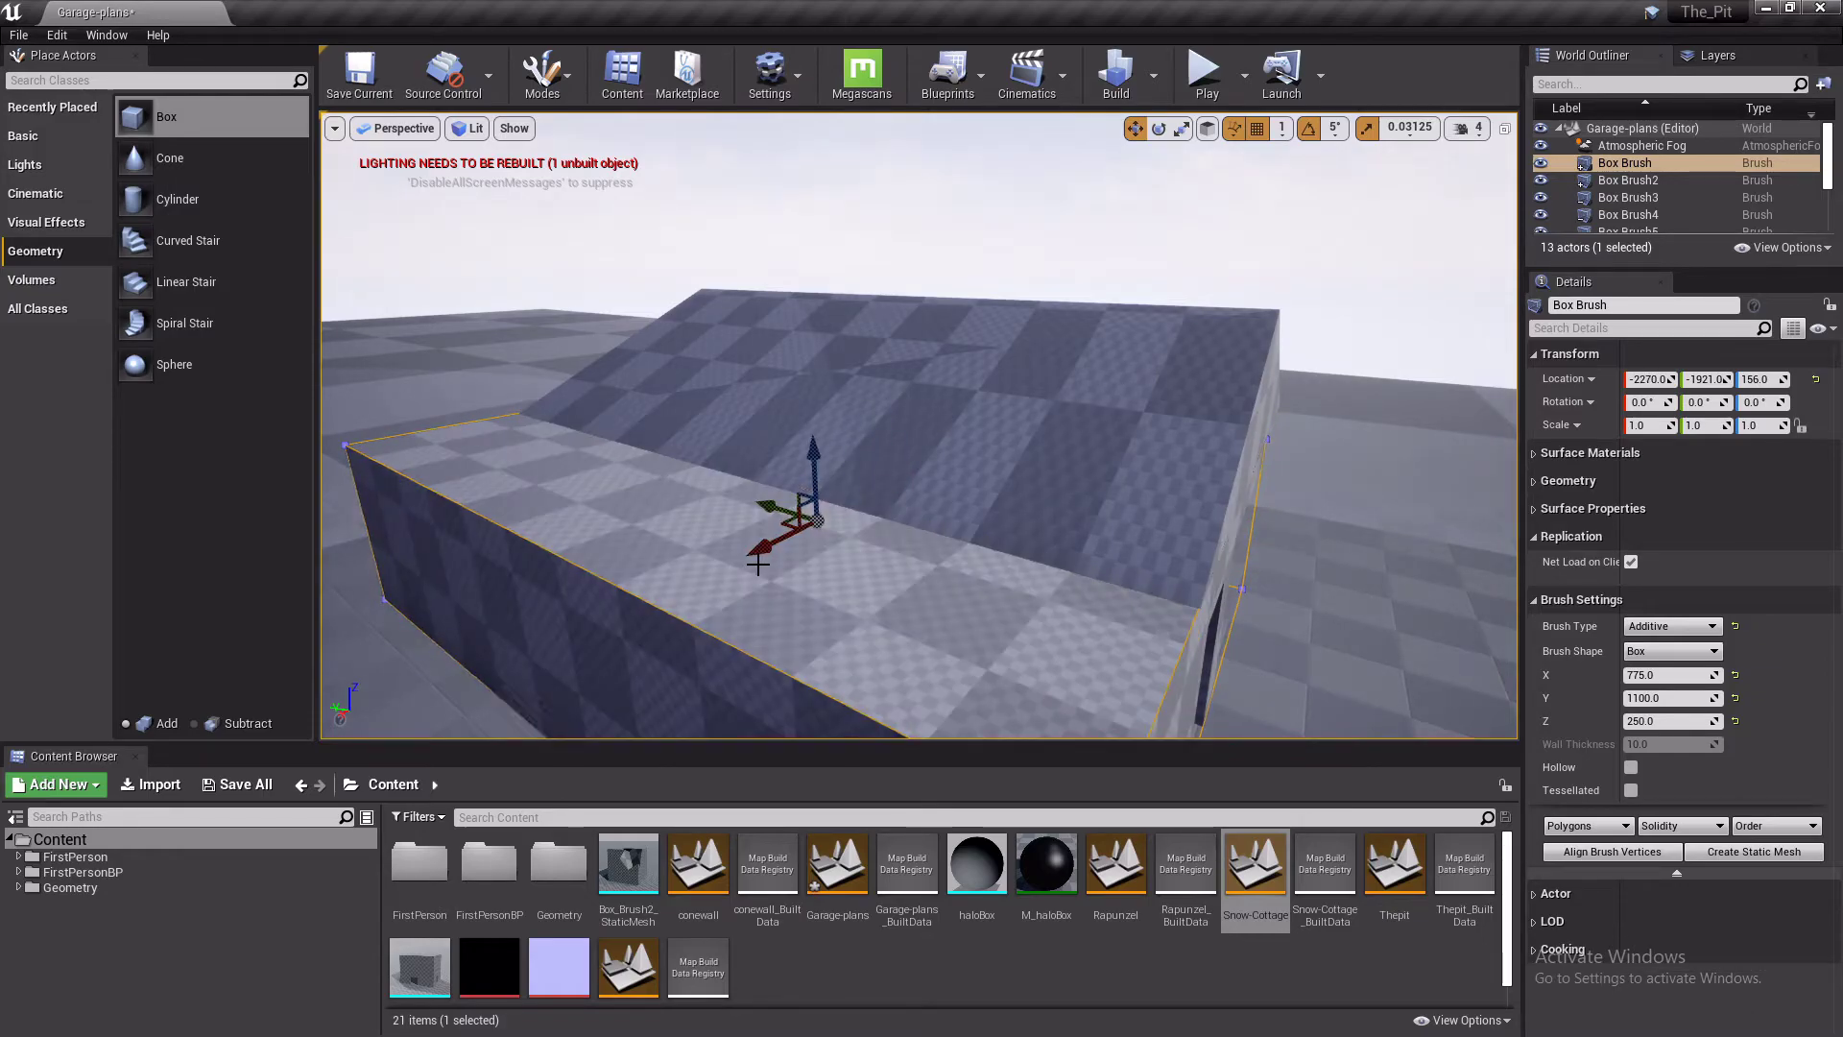
{"action": "key", "text": "ctrl+z"}
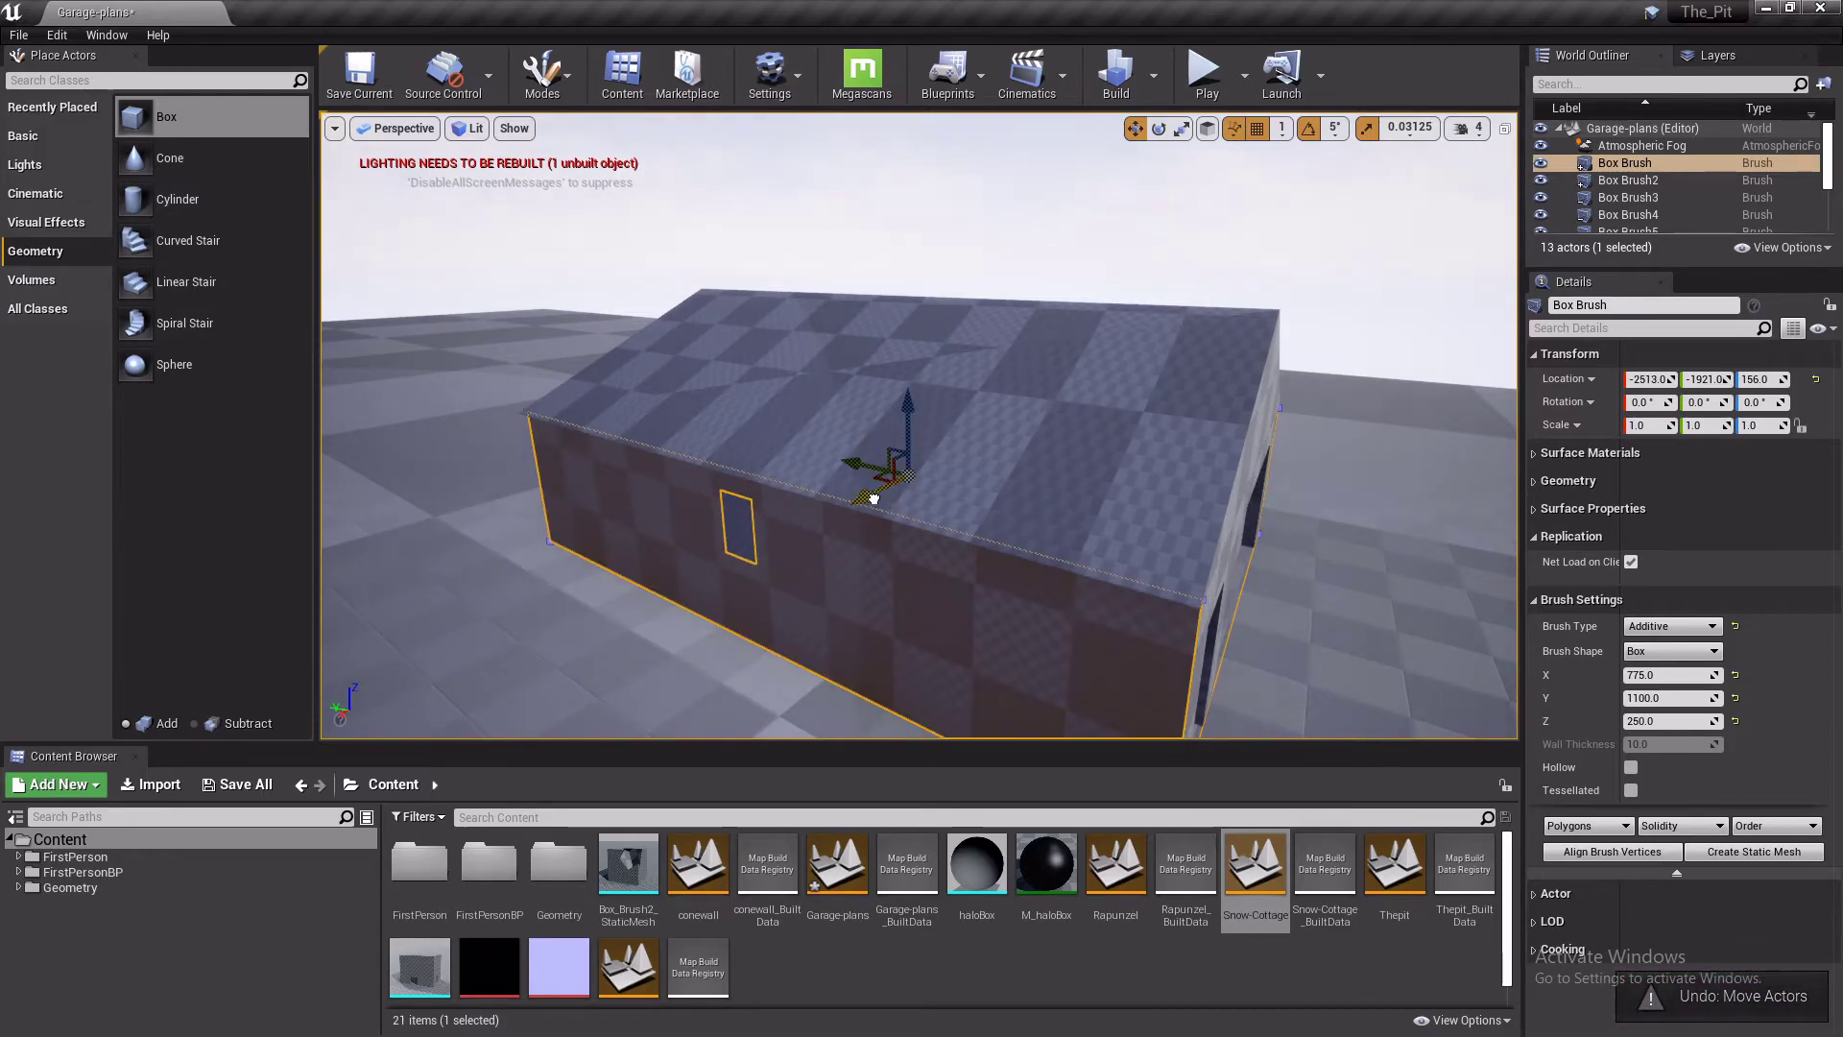
Duplicate the main building brush along X to about -1983 and scale the copy uniformly to 0.9375
{"action": "left_click_drag", "start_coordinate": [873, 498], "coordinate": [629, 653], "text": "alt"}
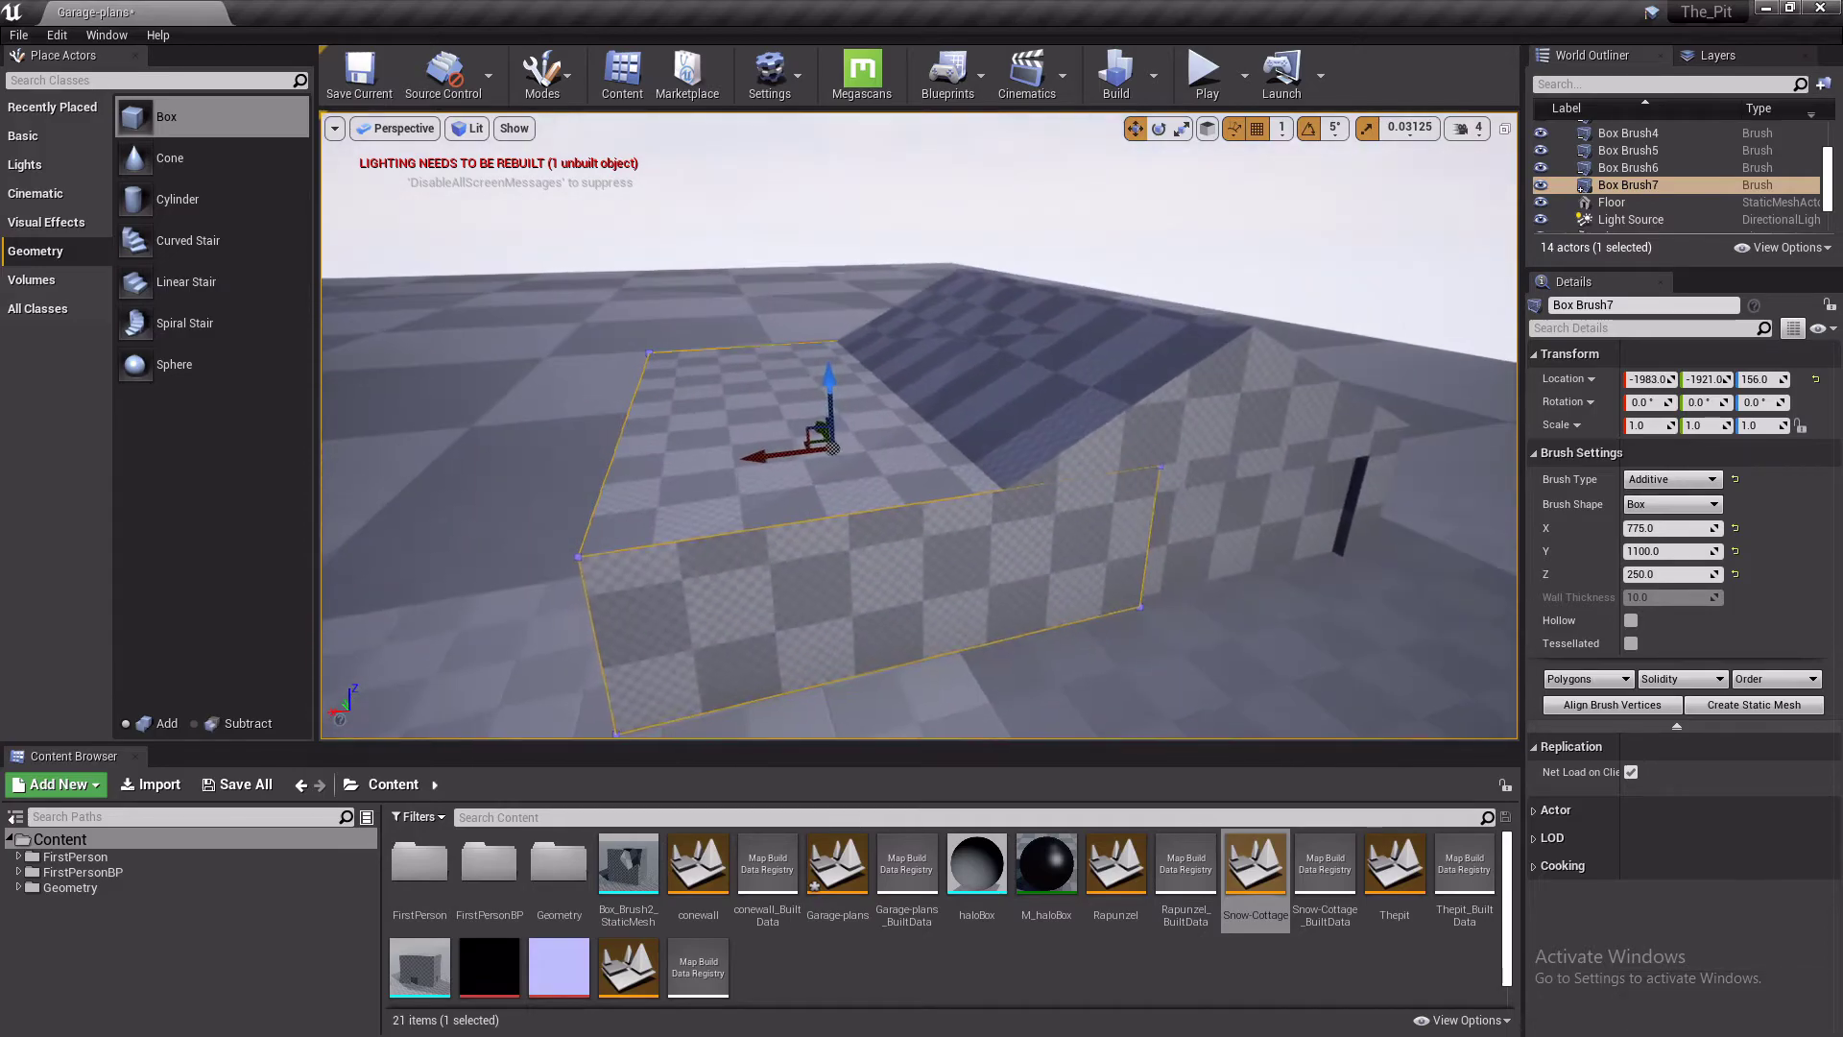
{"action": "key", "text": "e"}
{"action": "key", "text": "r"}
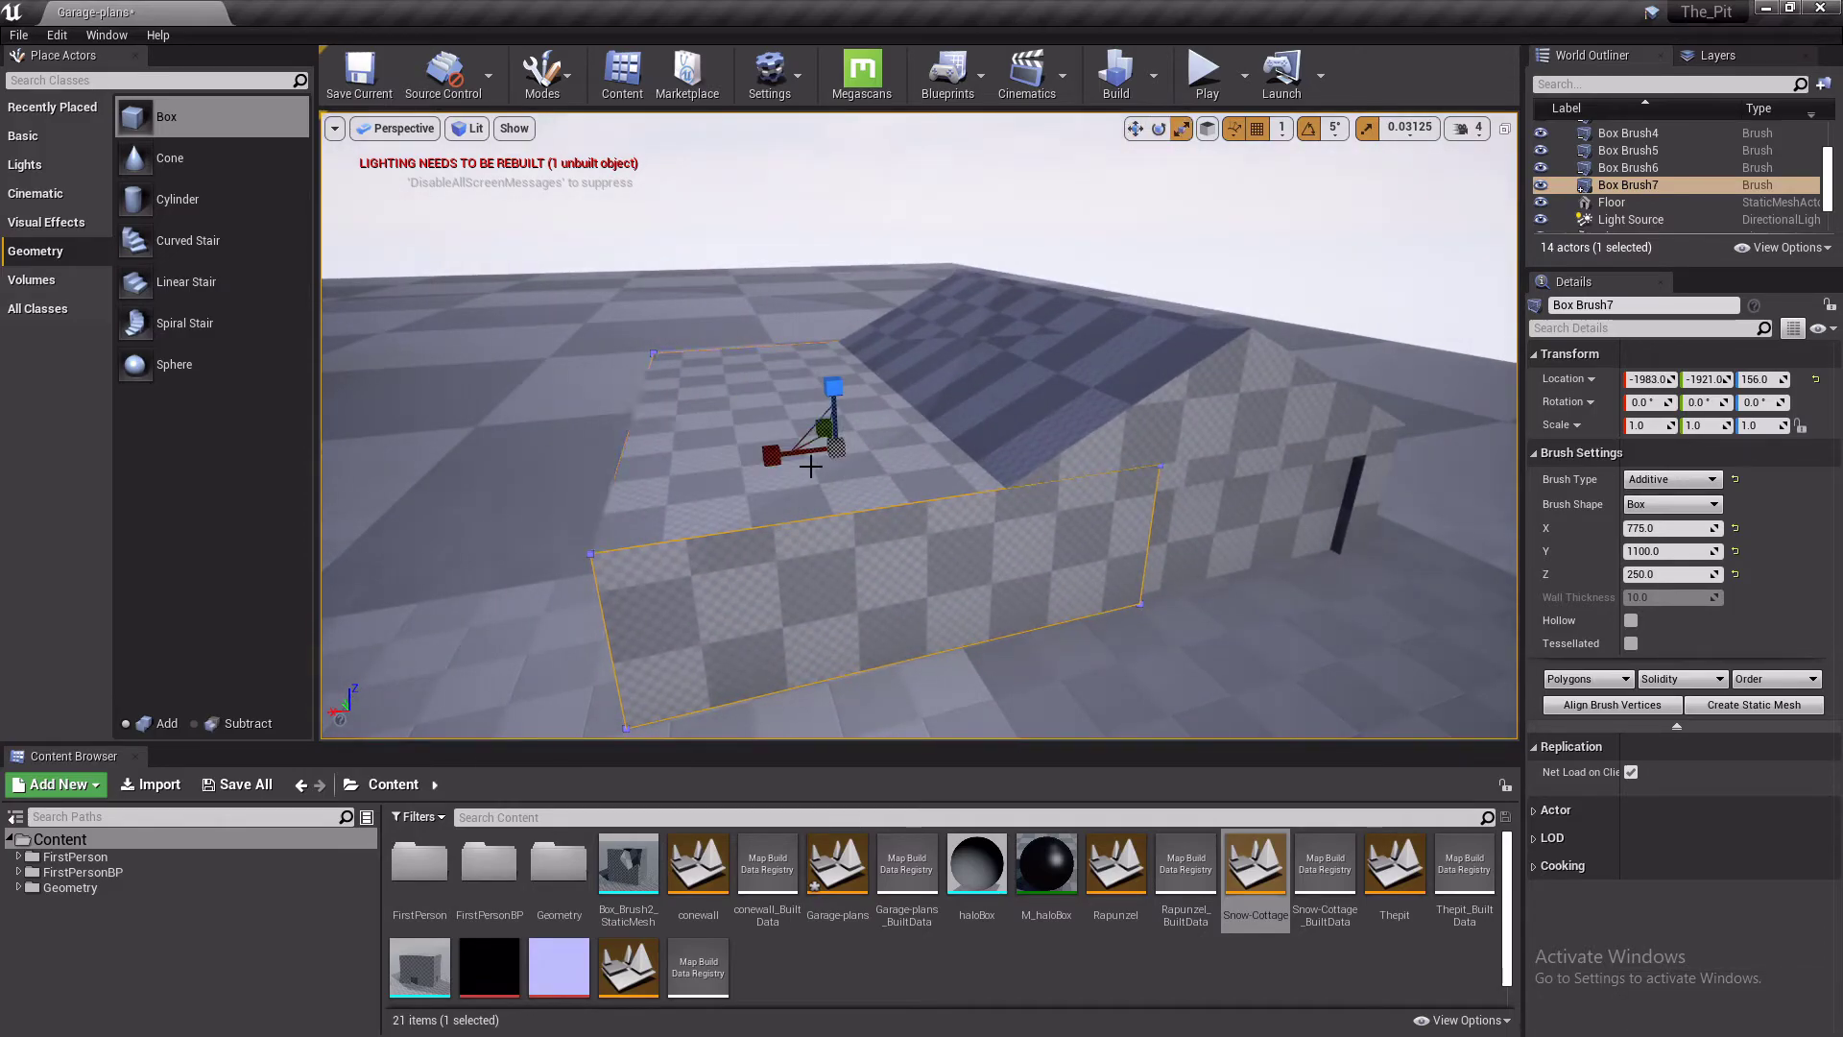
{"action": "left_click_drag", "start_coordinate": [837, 449], "coordinate": [853, 434]}
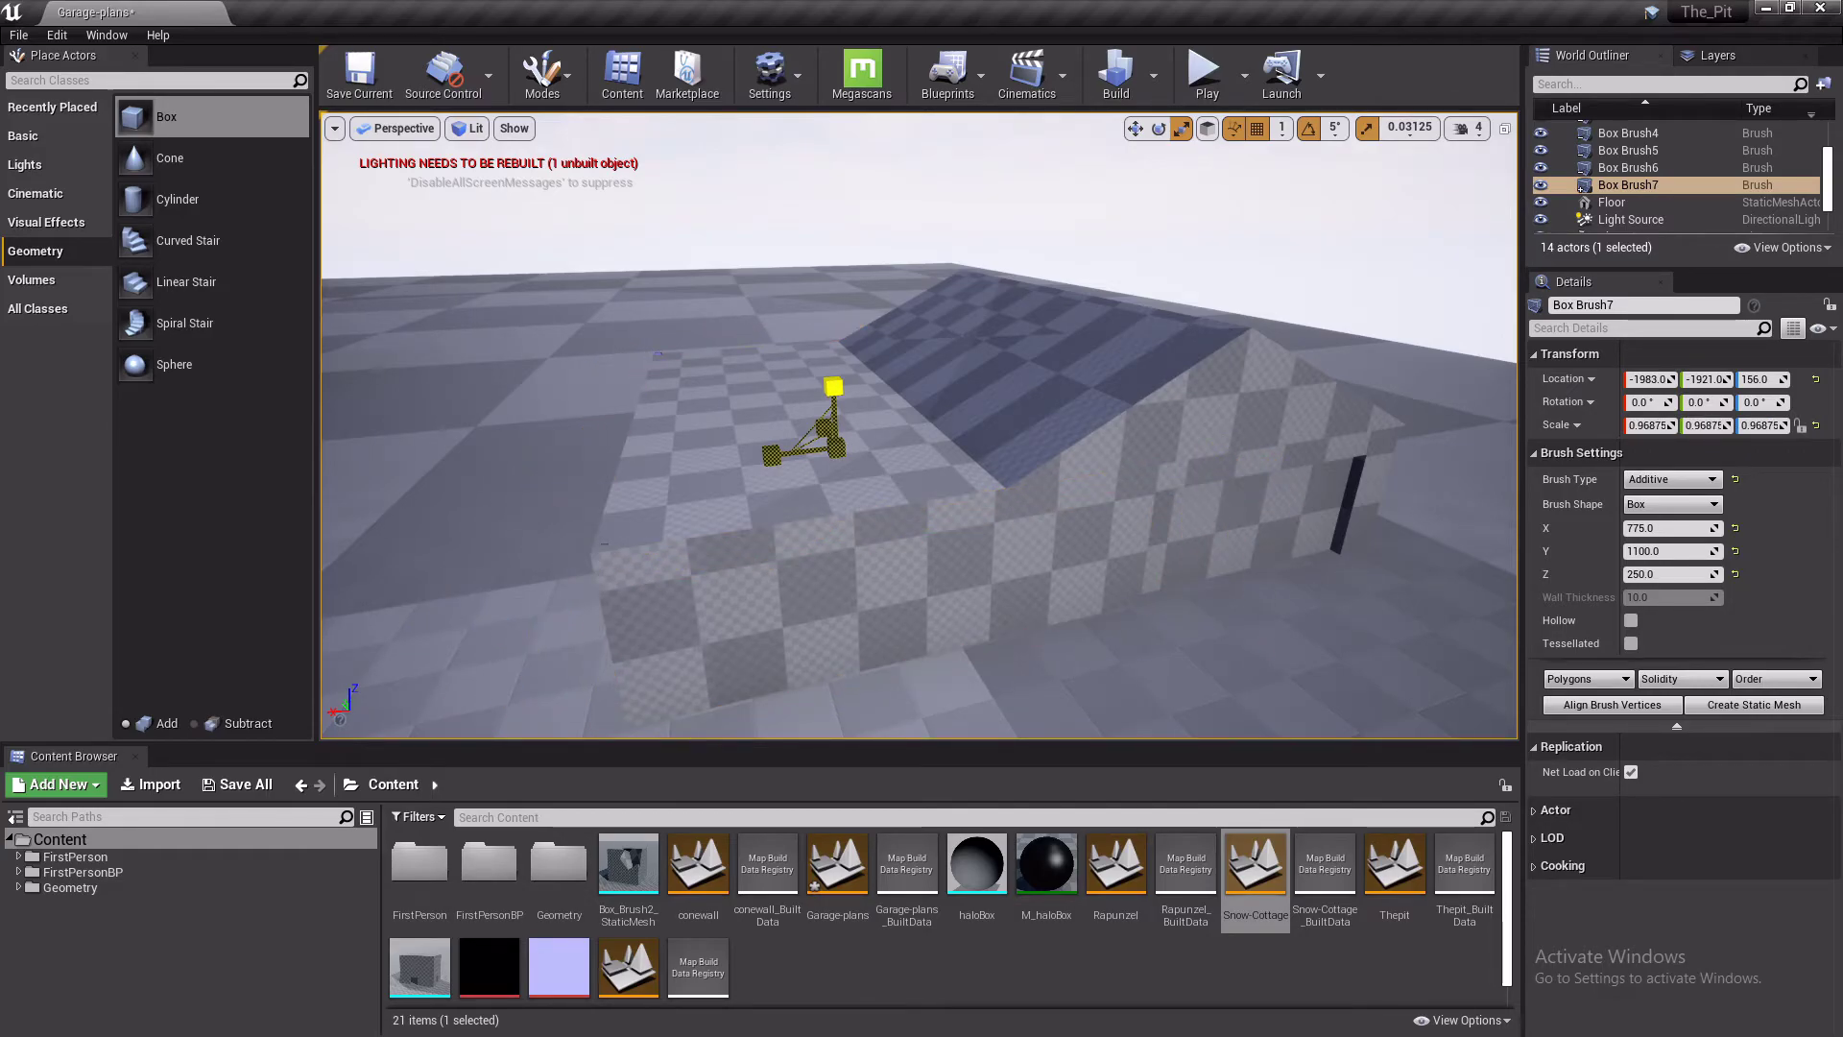
Make the scaled building copy subtractive and move it back inside the garage to about X -2498
{"action": "left_click", "coordinate": [1670, 479]}
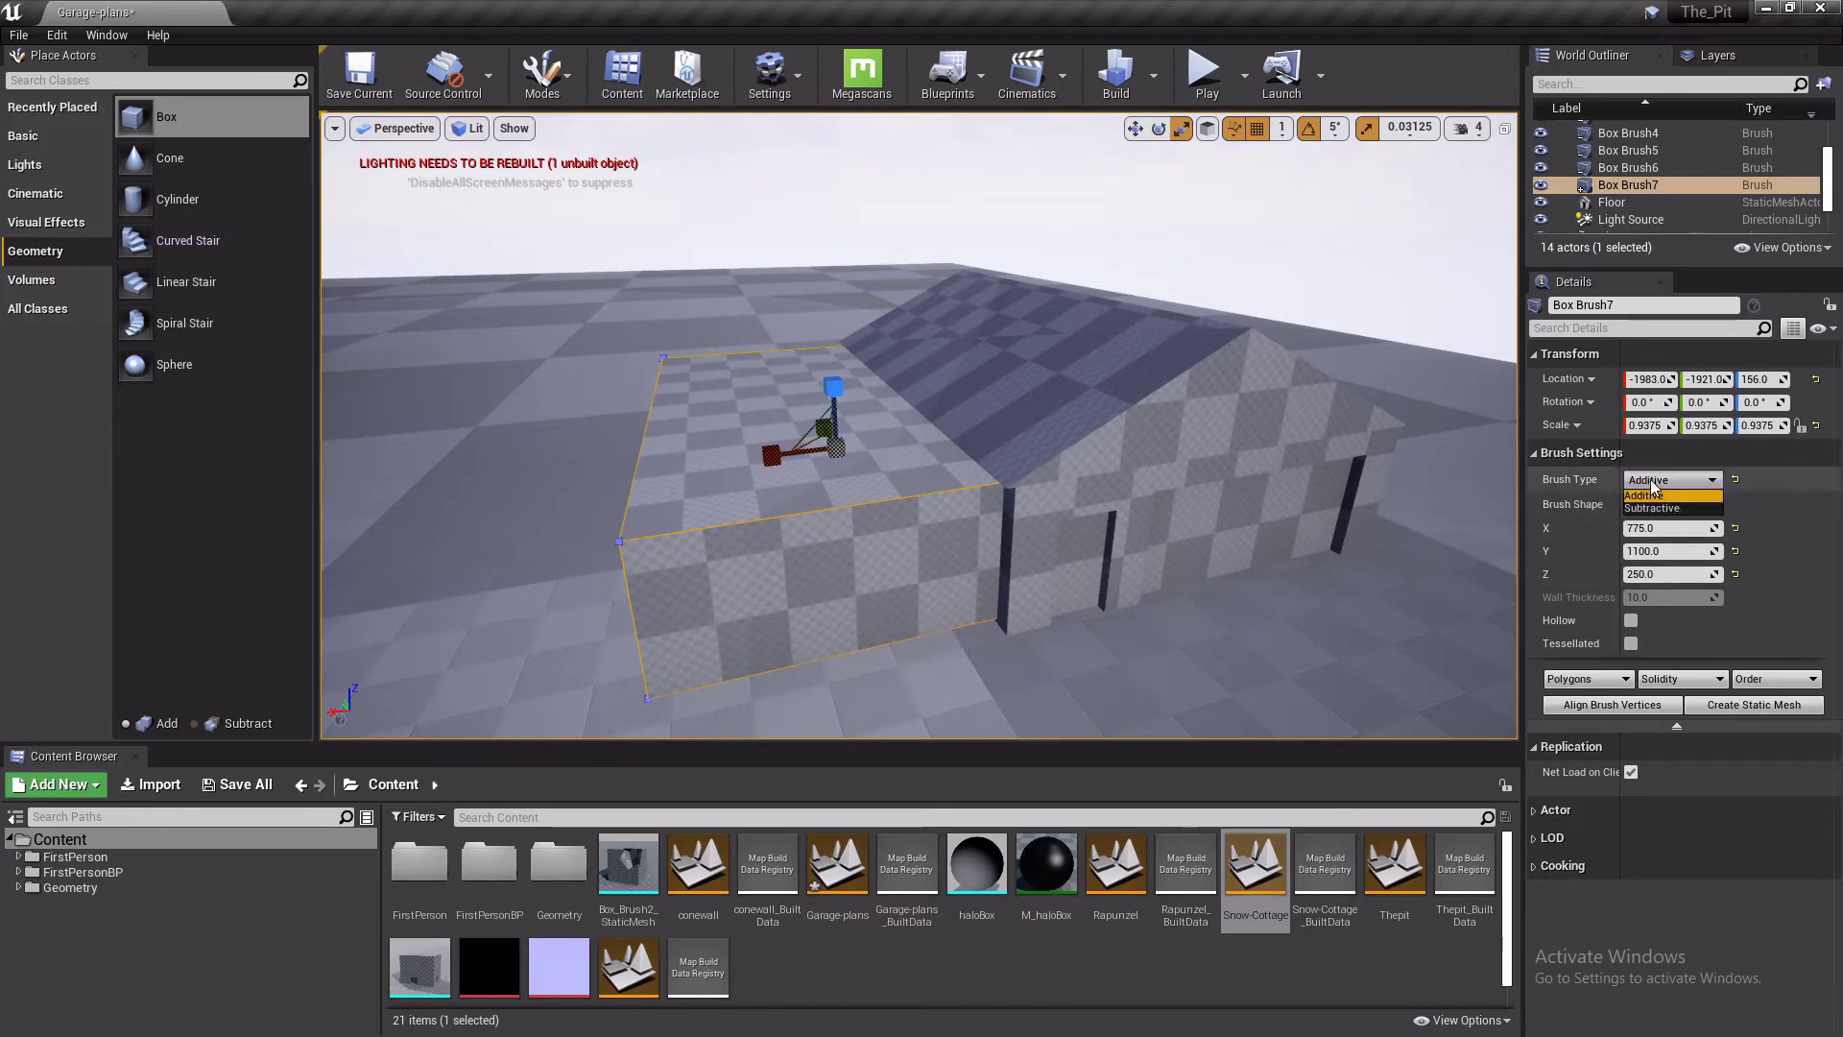
{"action": "left_click", "coordinate": [1668, 509]}
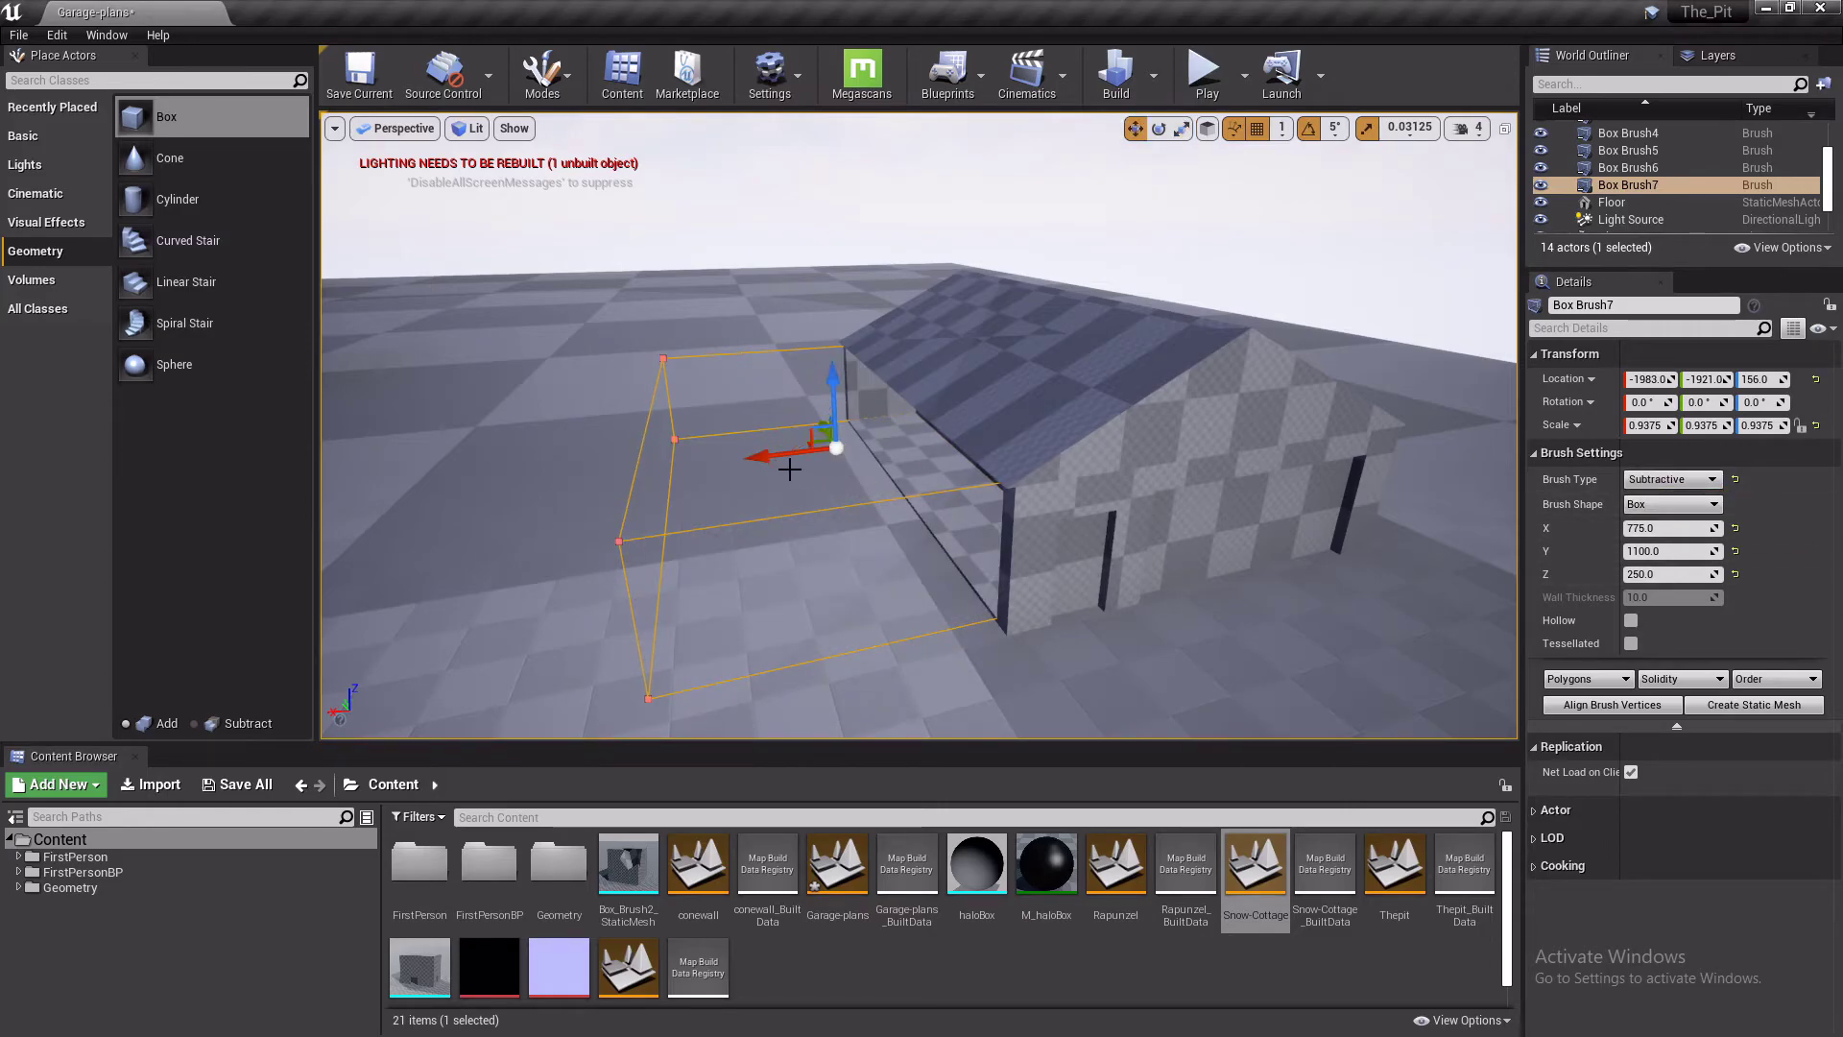
{"action": "mouse_move", "coordinate": [771, 457]}
{"action": "left_mouse_down"}
{"action": "mouse_move", "coordinate": [991, 410]}
{"action": "mouse_move", "coordinate": [1037, 432]}
{"action": "mouse_move", "coordinate": [1219, 422]}
{"action": "mouse_move", "coordinate": [1200, 341]}
{"action": "left_mouse_up"}
Duplicate the roof brush along X to about -2108 and scale the copy down to 1.0, 0.96875, 0.96875
{"action": "left_click_drag", "start_coordinate": [962, 512], "coordinate": [956, 581]}
{"action": "left_click", "coordinate": [962, 512]}
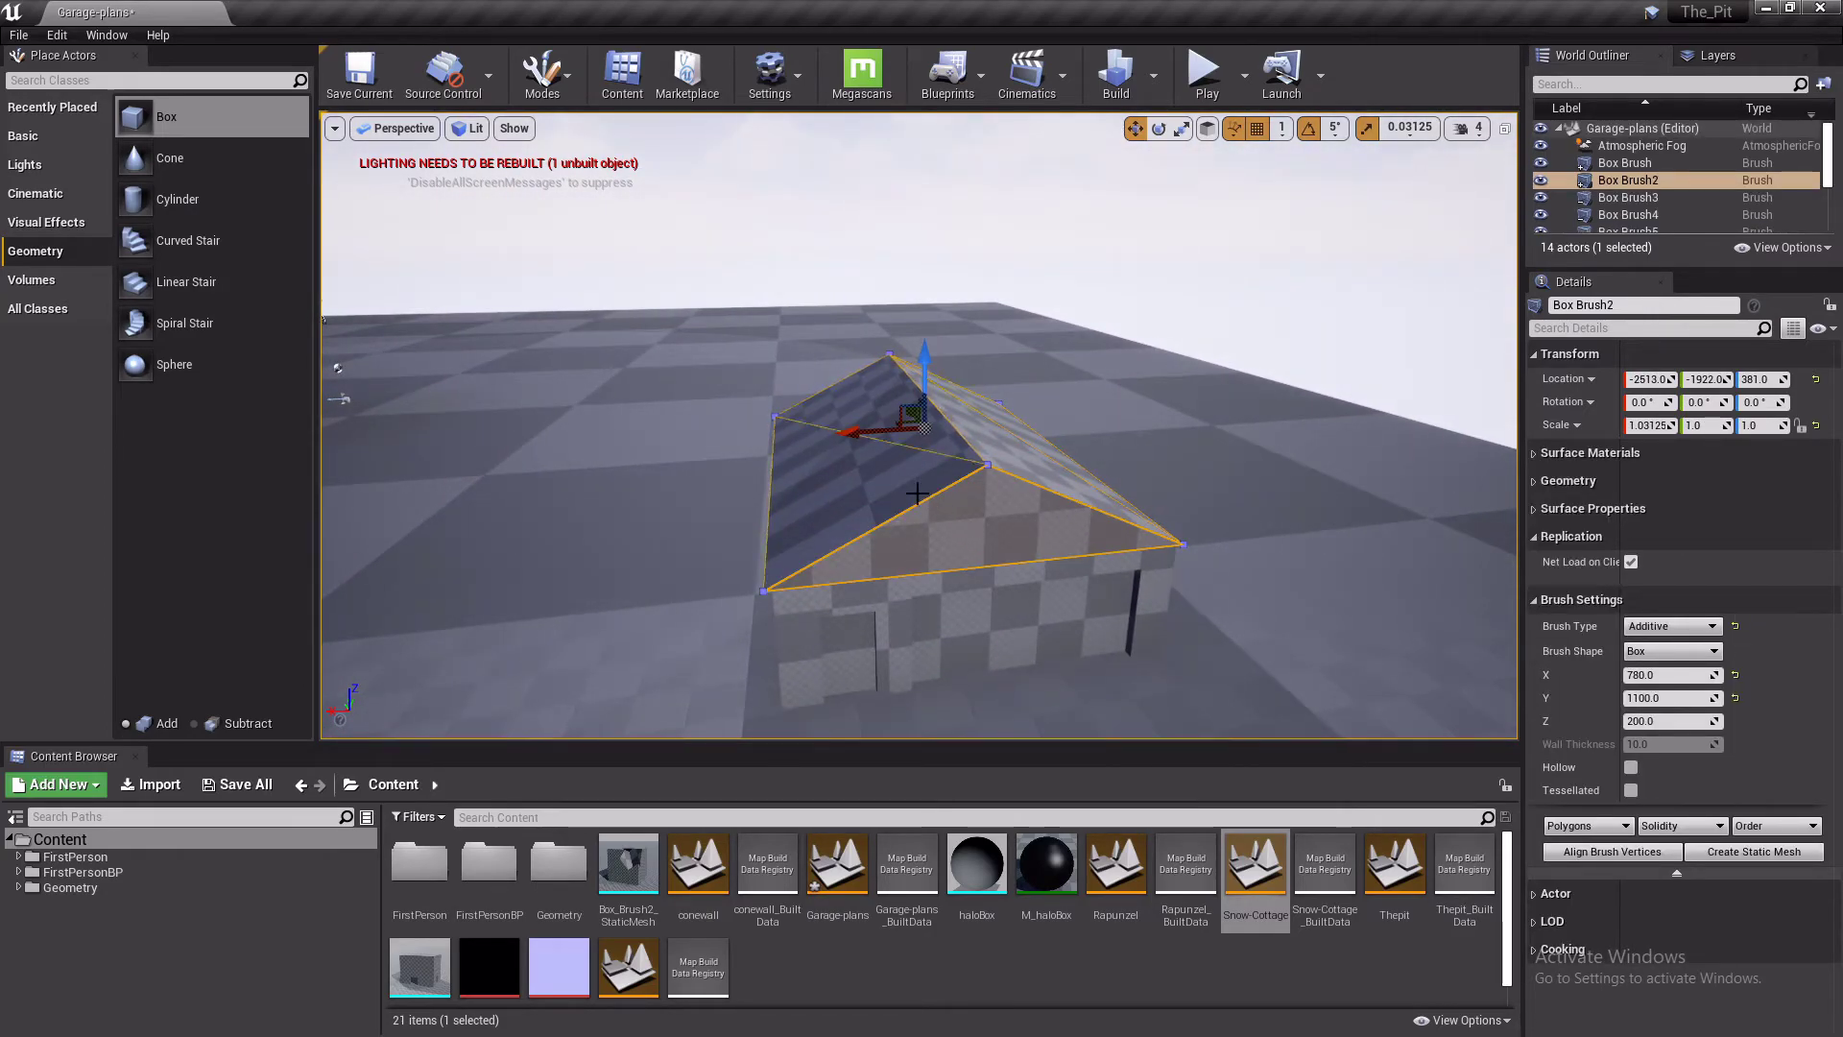
{"action": "left_click_drag", "start_coordinate": [851, 431], "coordinate": [760, 451], "text": "alt"}
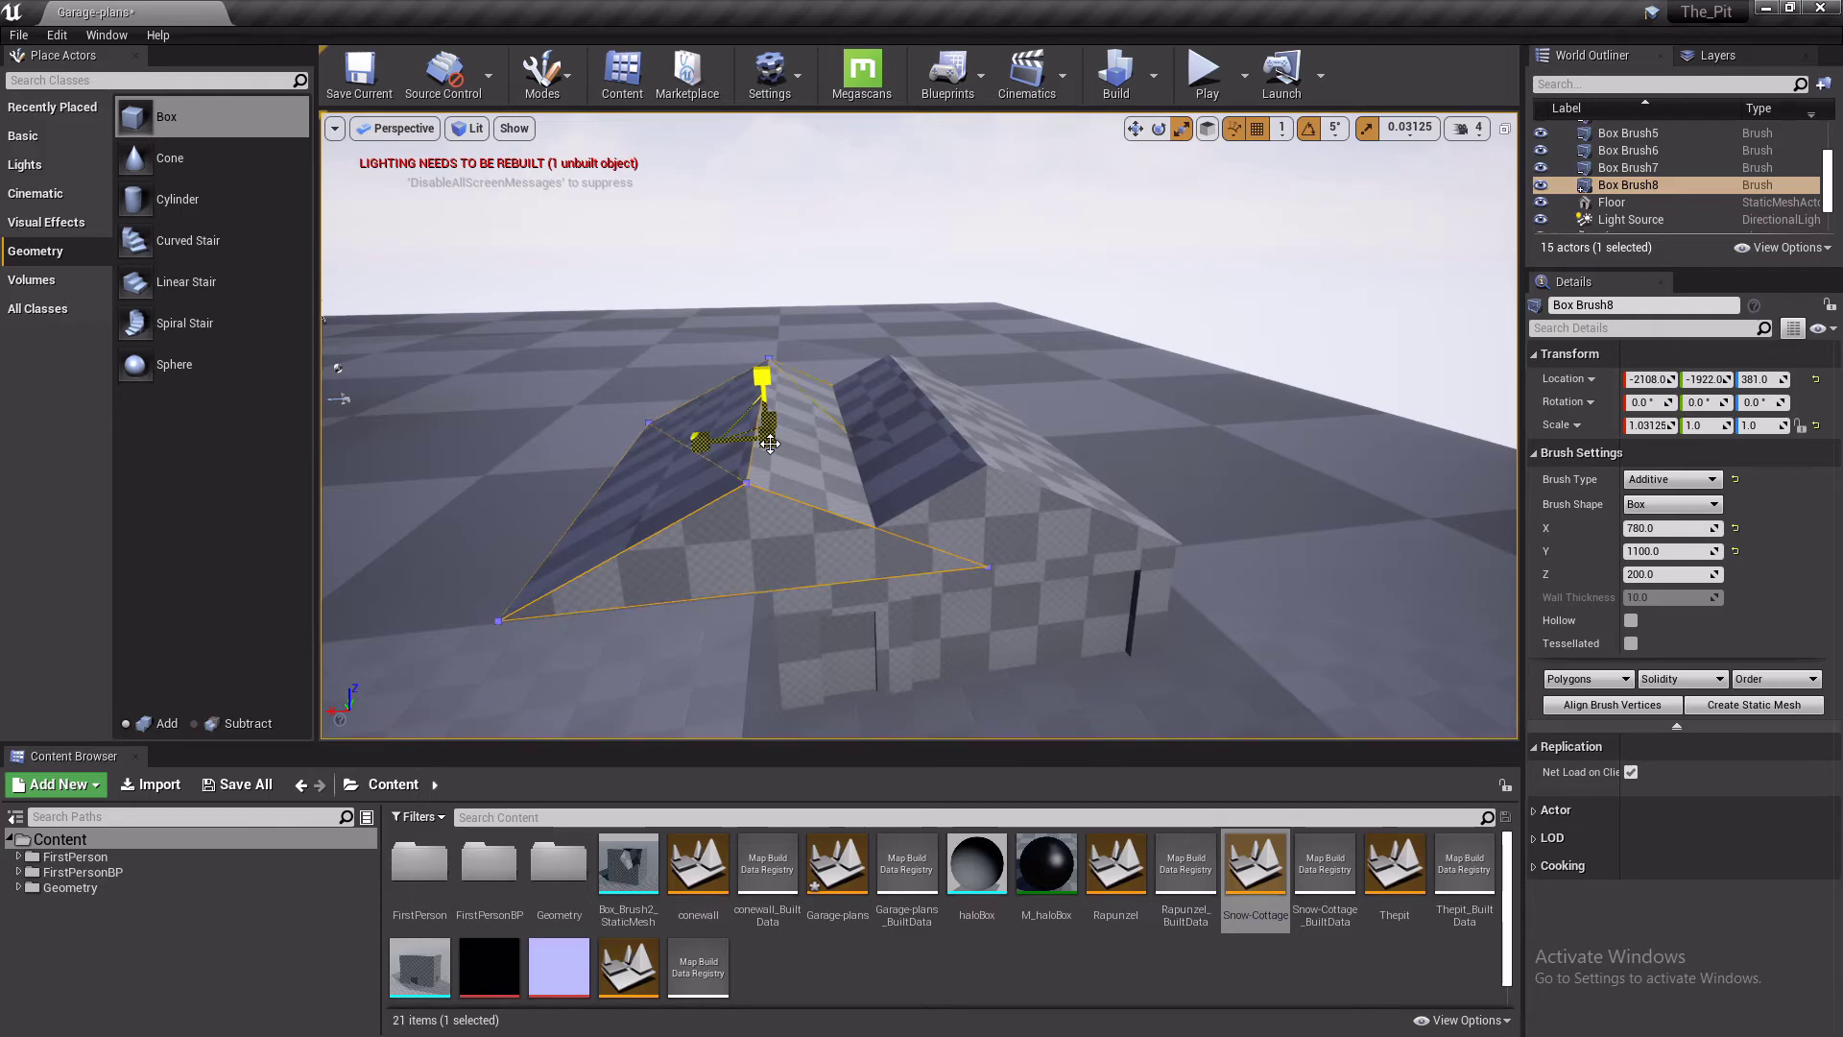
{"action": "left_click_drag", "start_coordinate": [770, 443], "coordinate": [774, 443]}
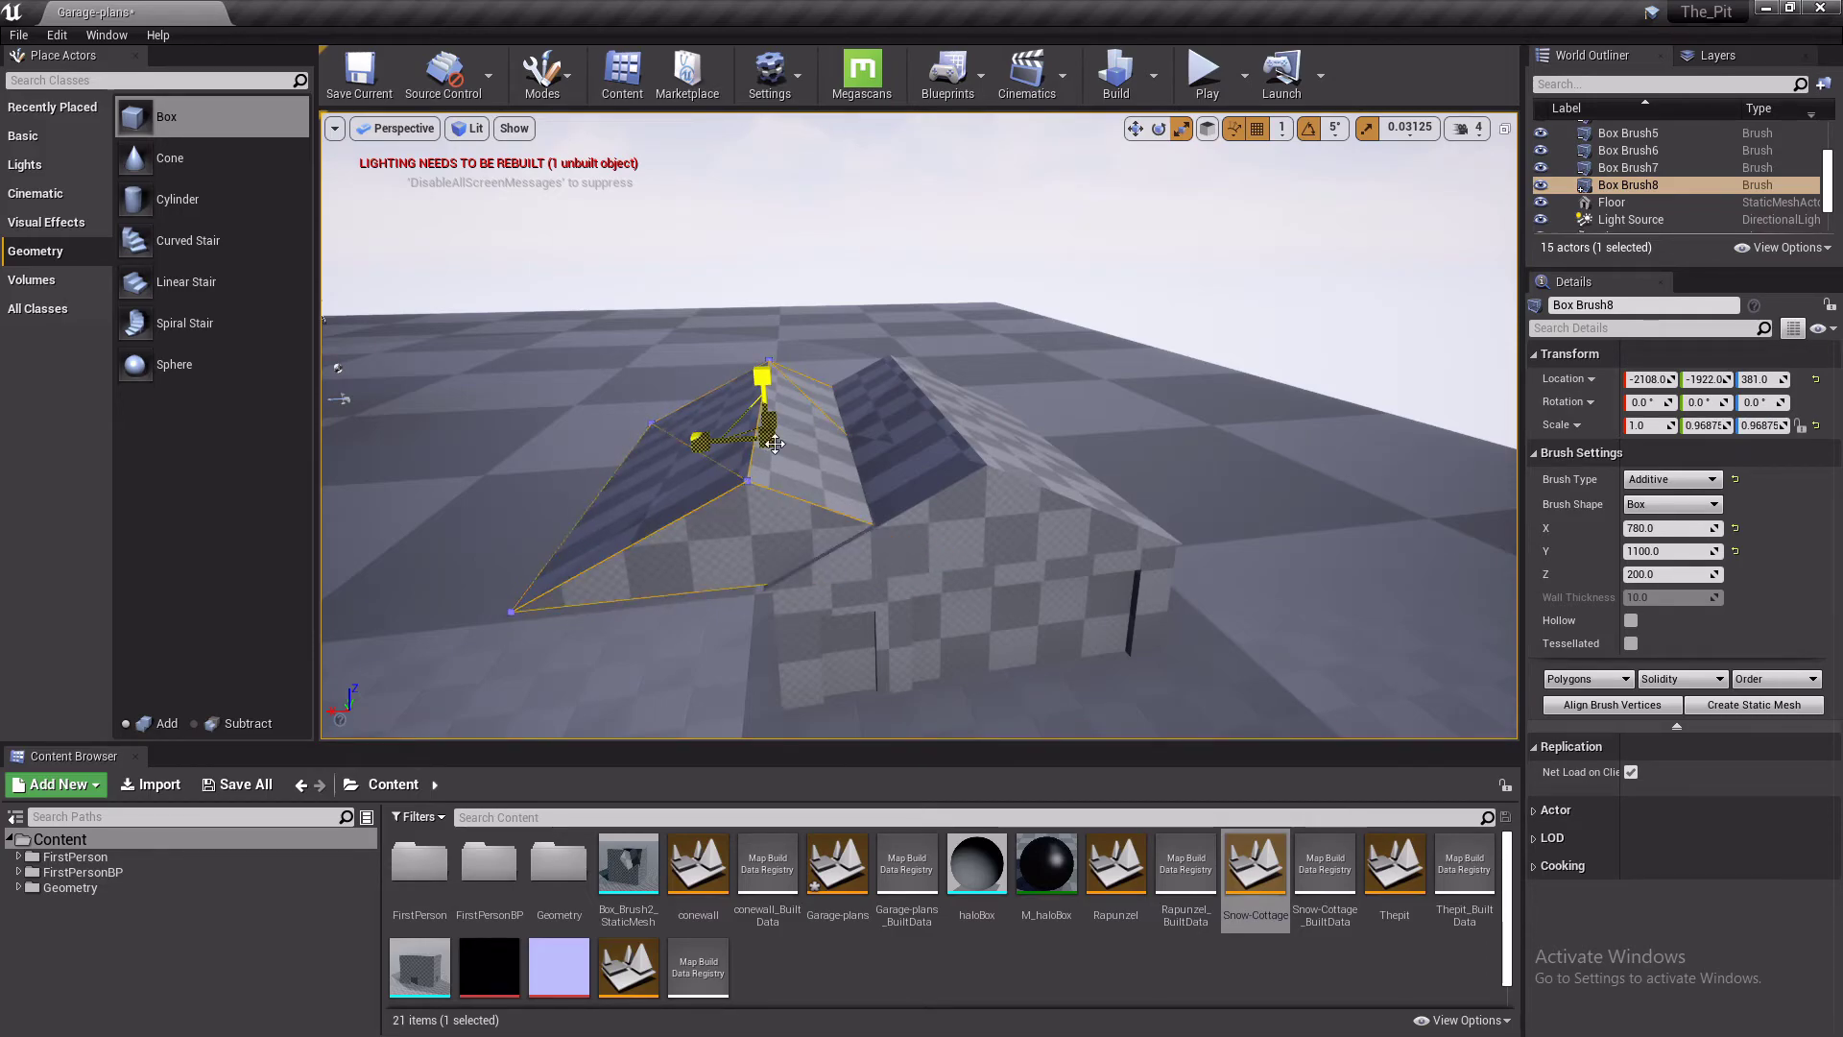
Make the scaled roof copy subtractive and move it back inside the roof to about X -2509
{"action": "left_click", "coordinate": [1670, 479]}
{"action": "left_click", "coordinate": [1661, 509]}
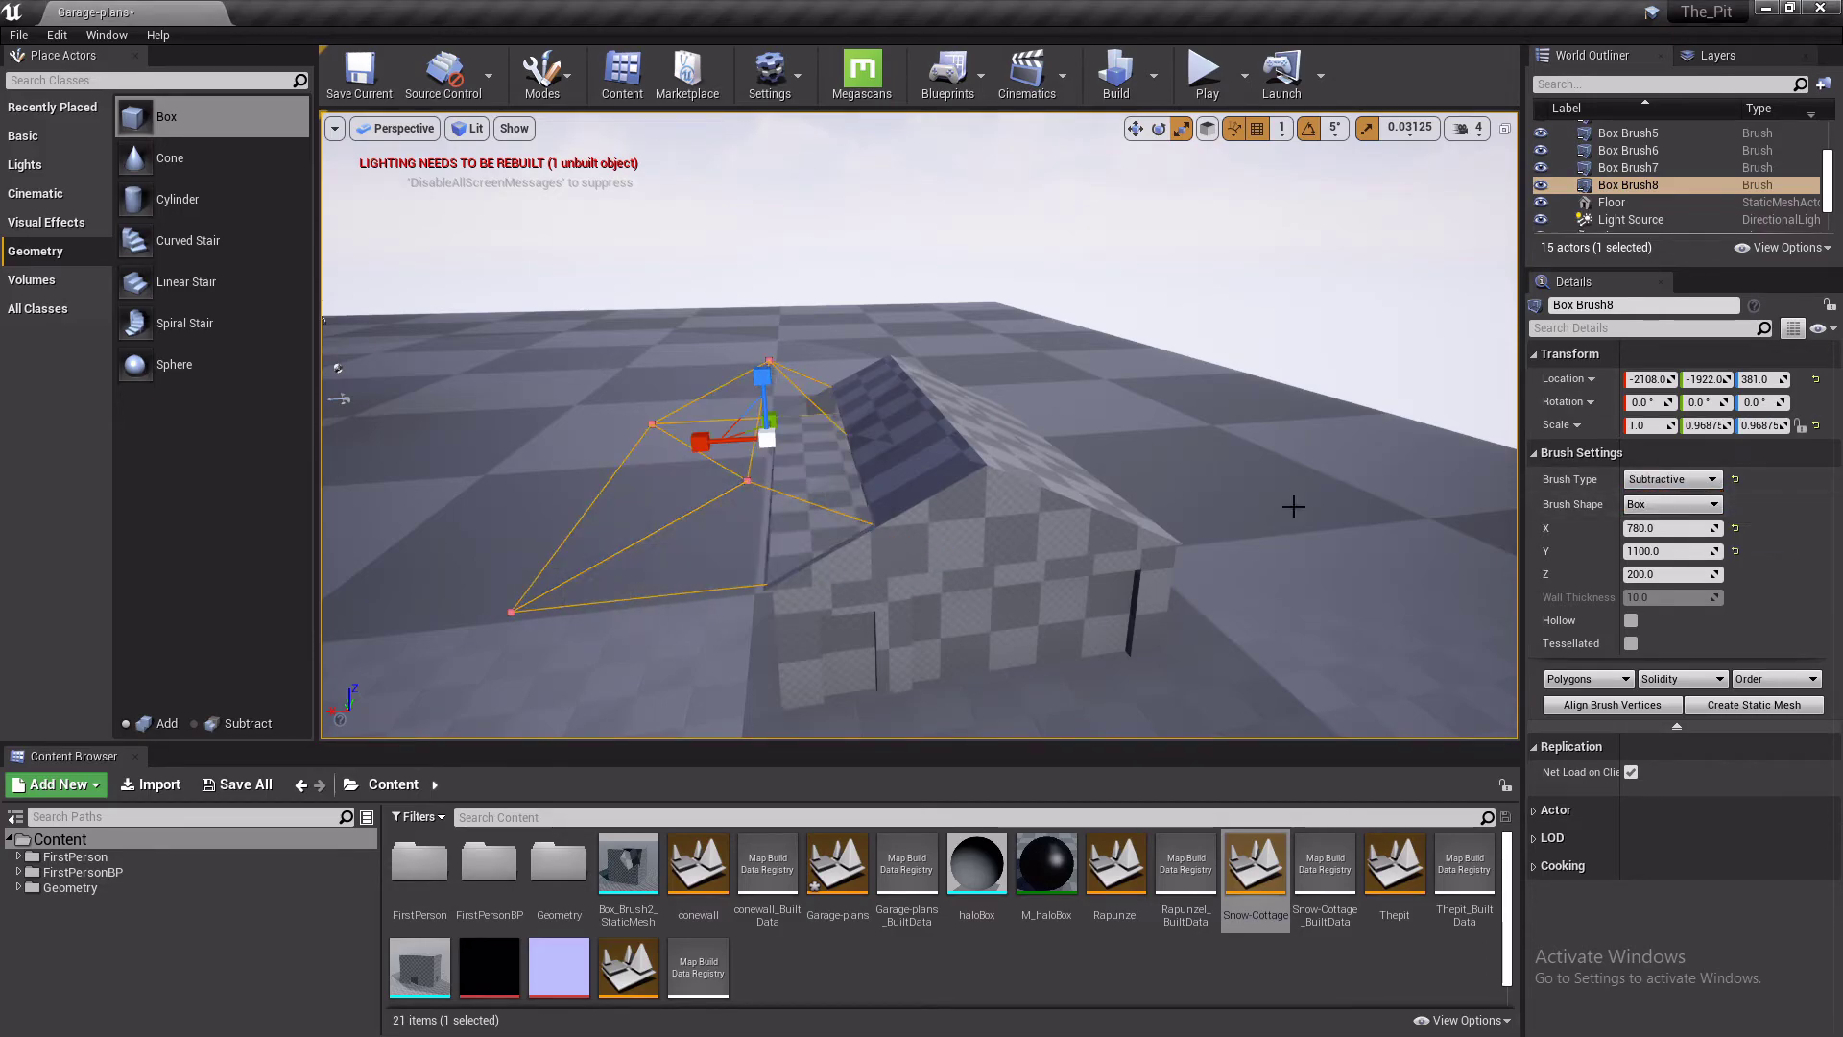
{"action": "left_click_drag", "start_coordinate": [700, 438], "coordinate": [867, 443]}
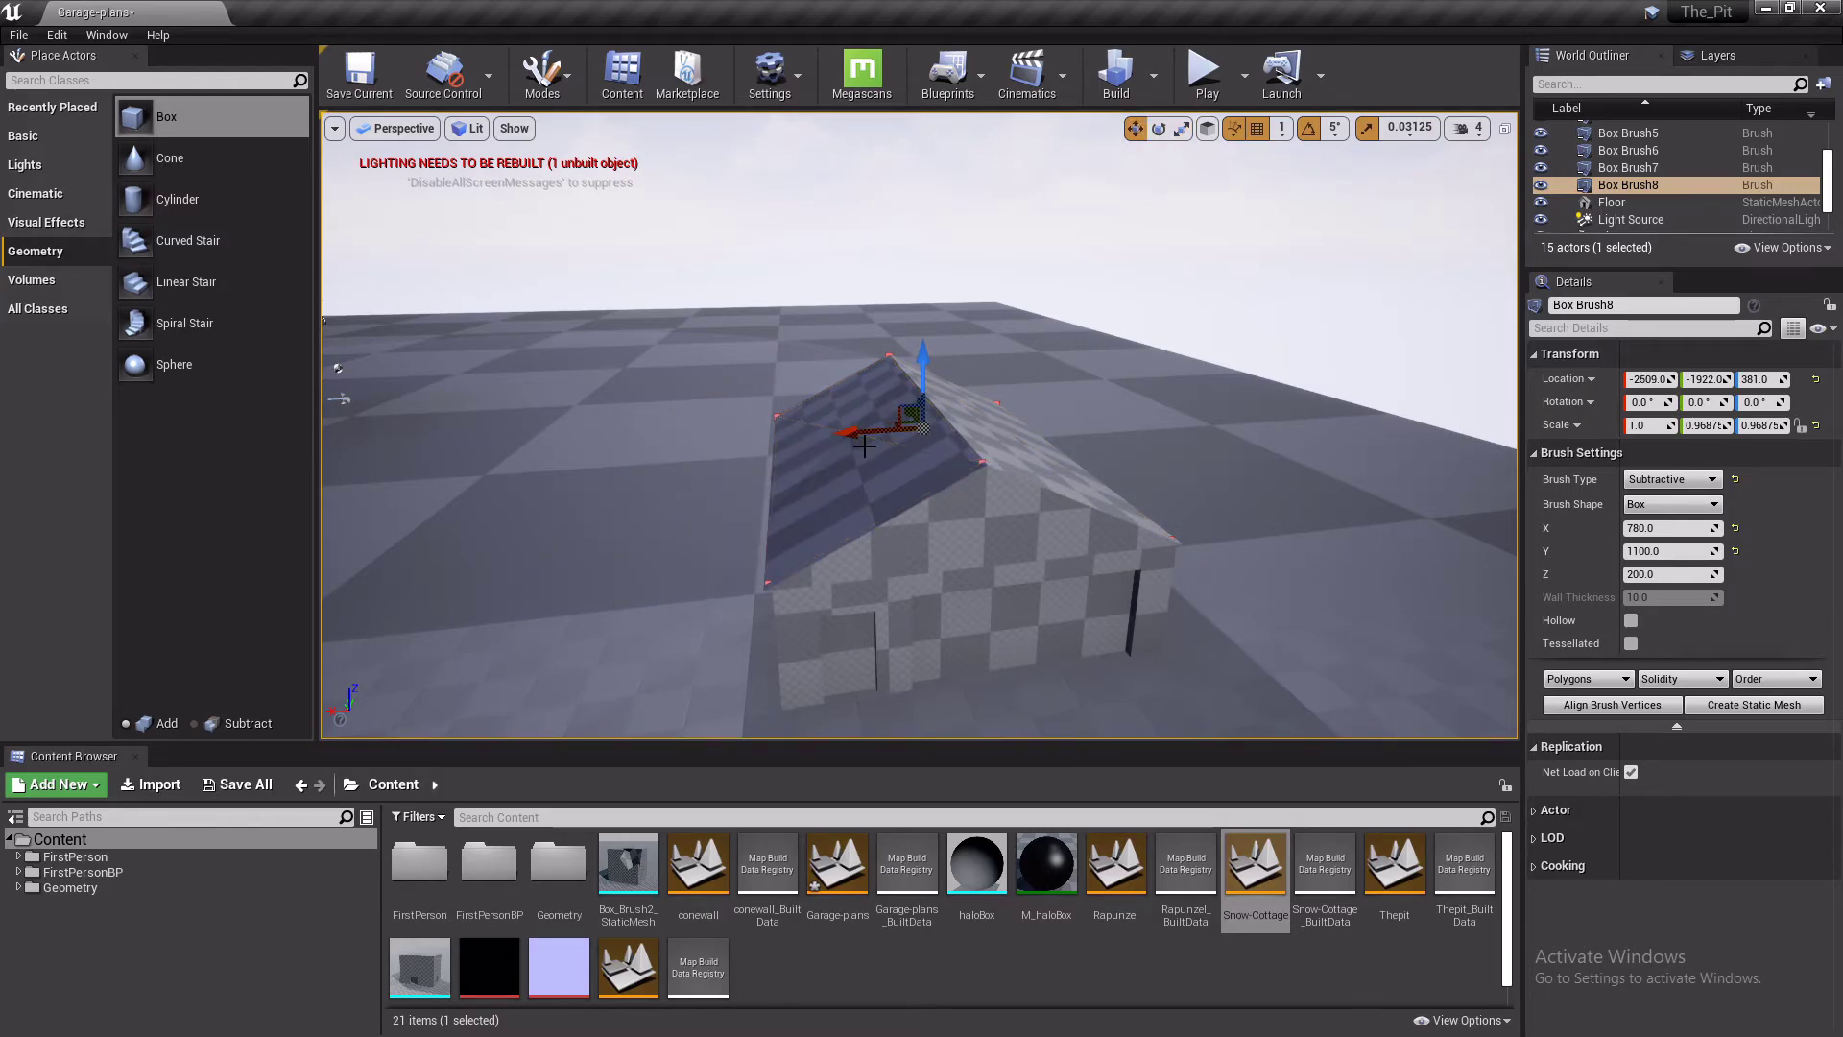
Inspect the hollowed roof from inside and lower the subtractive roof brush to about Z 366
{"action": "mouse_move", "coordinate": [998, 556]}
{"action": "right_mouse_down"}
{"action": "mouse_move", "coordinate": [997, 658]}
{"action": "mouse_move", "coordinate": [994, 566]}
{"action": "right_mouse_up"}
{"action": "right_click_drag", "start_coordinate": [919, 425], "coordinate": [914, 470]}
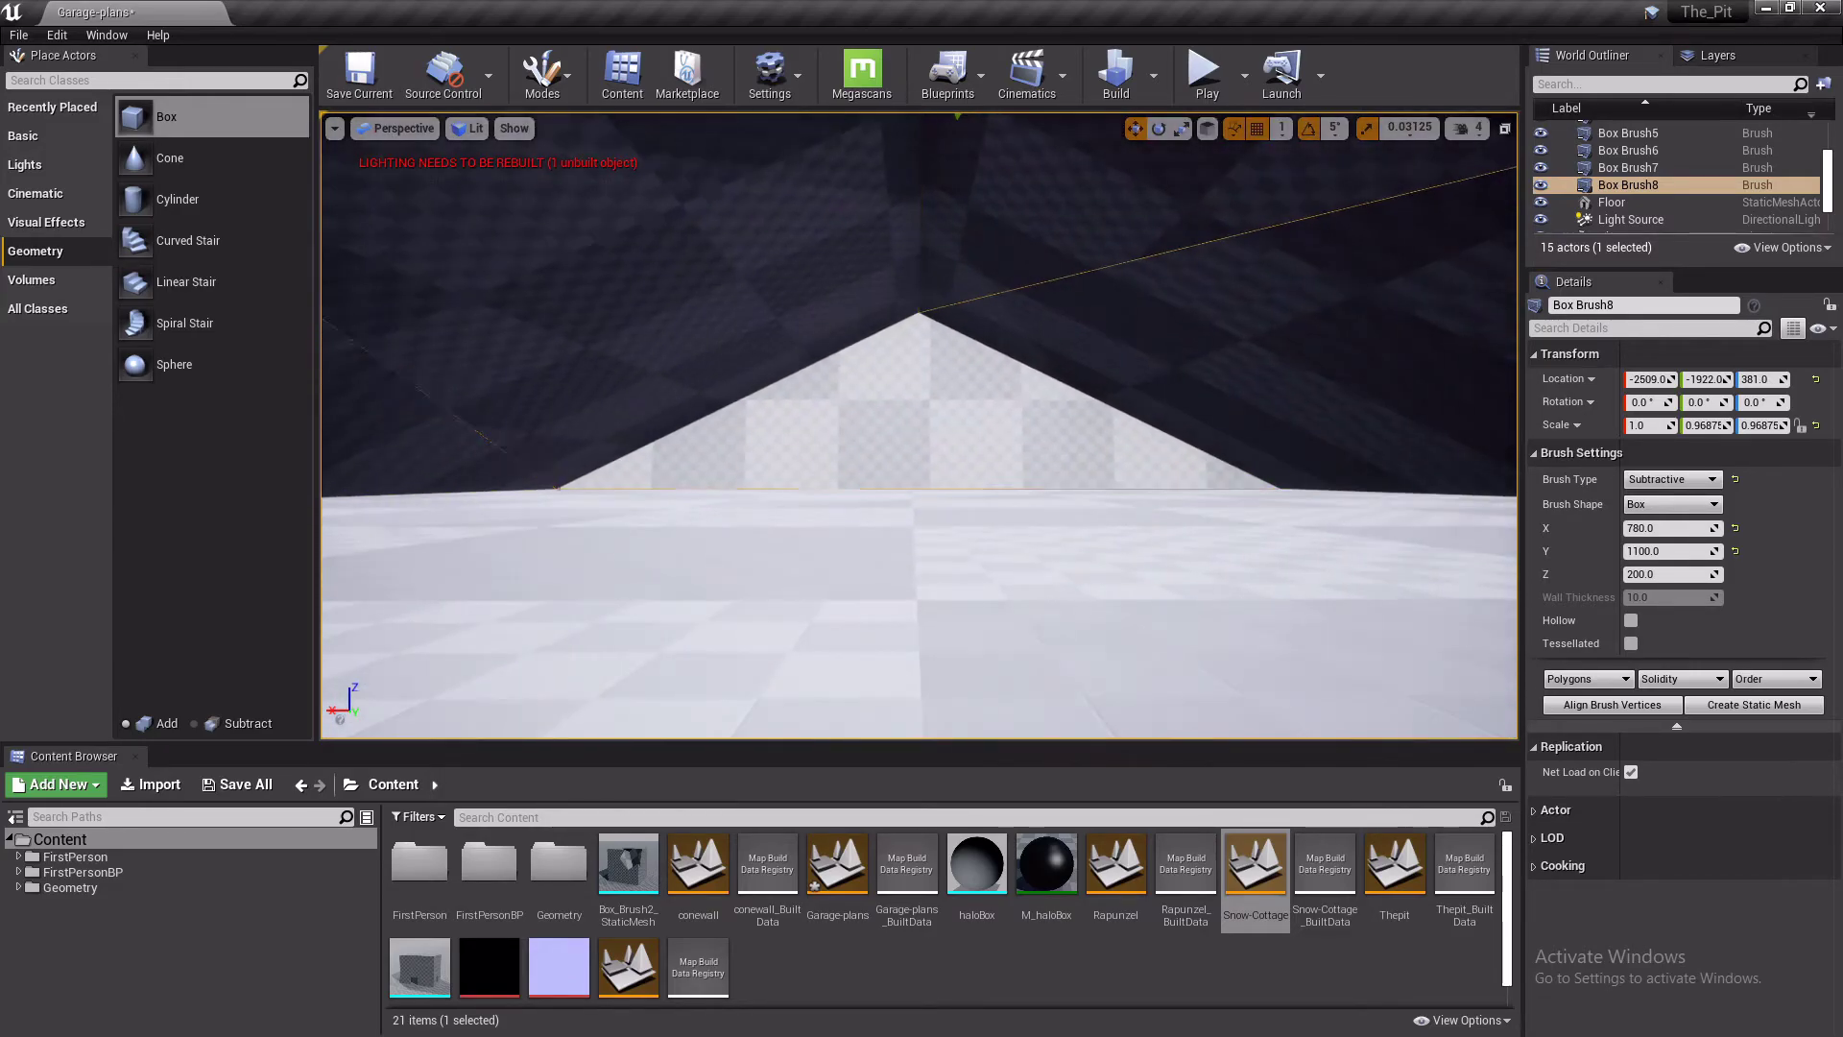
{"action": "right_click_drag", "start_coordinate": [914, 471], "coordinate": [989, 394]}
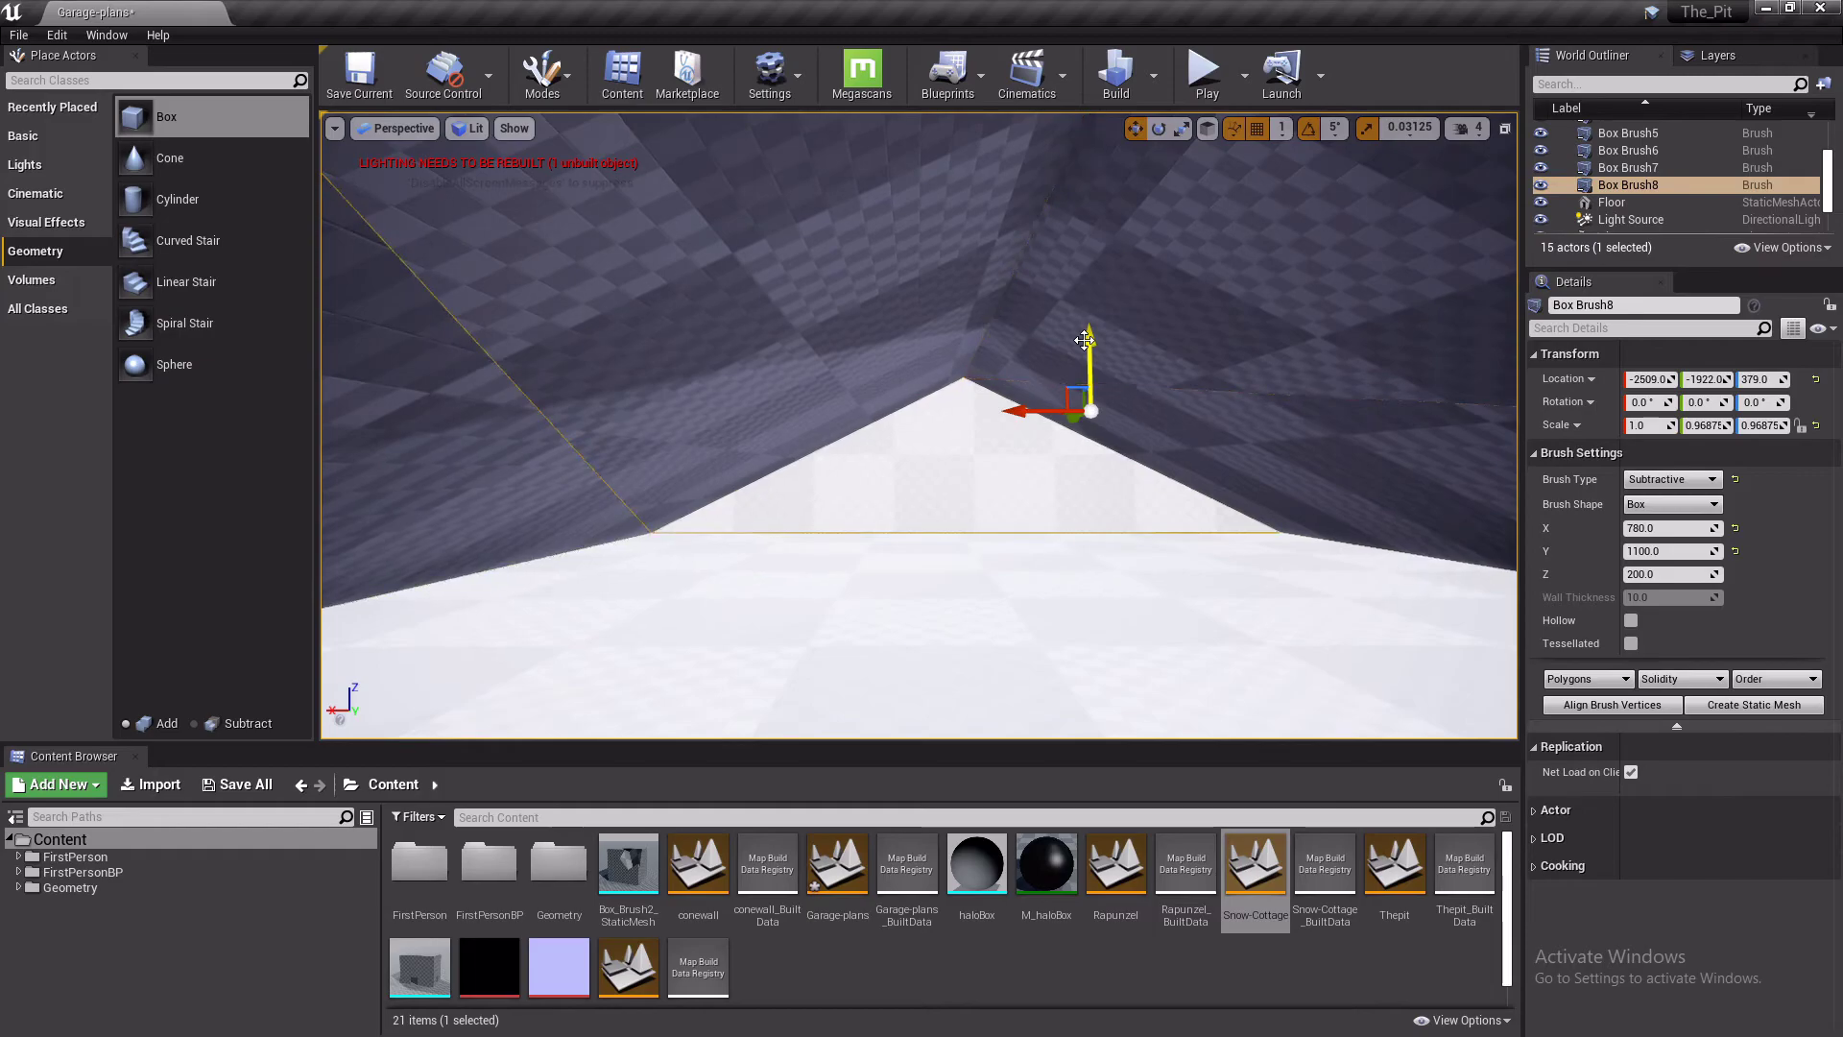
{"action": "left_click_drag", "start_coordinate": [1084, 341], "coordinate": [1091, 376]}
{"action": "mouse_move", "coordinate": [1121, 448]}
{"action": "right_mouse_down"}
{"action": "mouse_move", "coordinate": [1214, 504]}
{"action": "mouse_move", "coordinate": [1392, 557]}
{"action": "mouse_move", "coordinate": [1498, 519]}
{"action": "mouse_move", "coordinate": [1190, 461]}
{"action": "mouse_move", "coordinate": [1066, 490]}
{"action": "mouse_move", "coordinate": [1104, 556]}
{"action": "mouse_move", "coordinate": [1119, 444]}
{"action": "mouse_move", "coordinate": [1082, 432]}
{"action": "right_mouse_up"}
{"action": "key", "text": "s"}
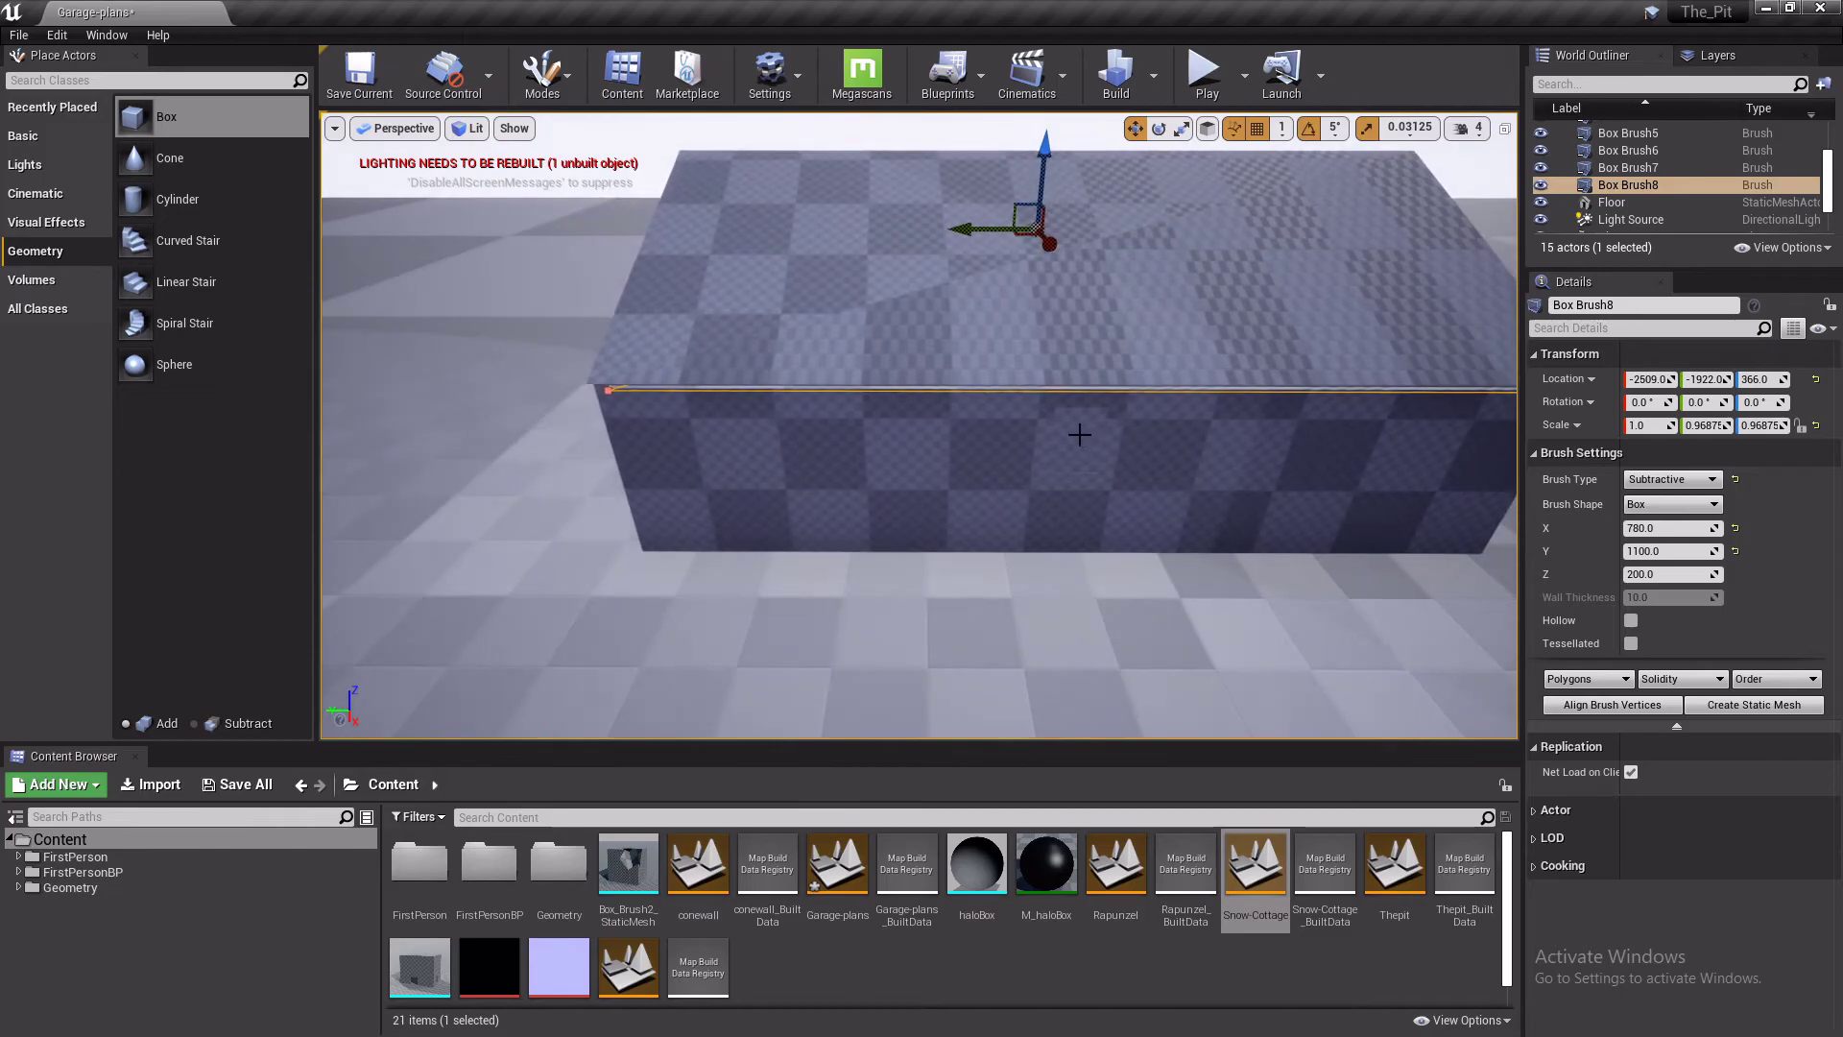
{"action": "left_click", "coordinate": [1081, 437]}
{"action": "left_click", "coordinate": [1662, 675]}
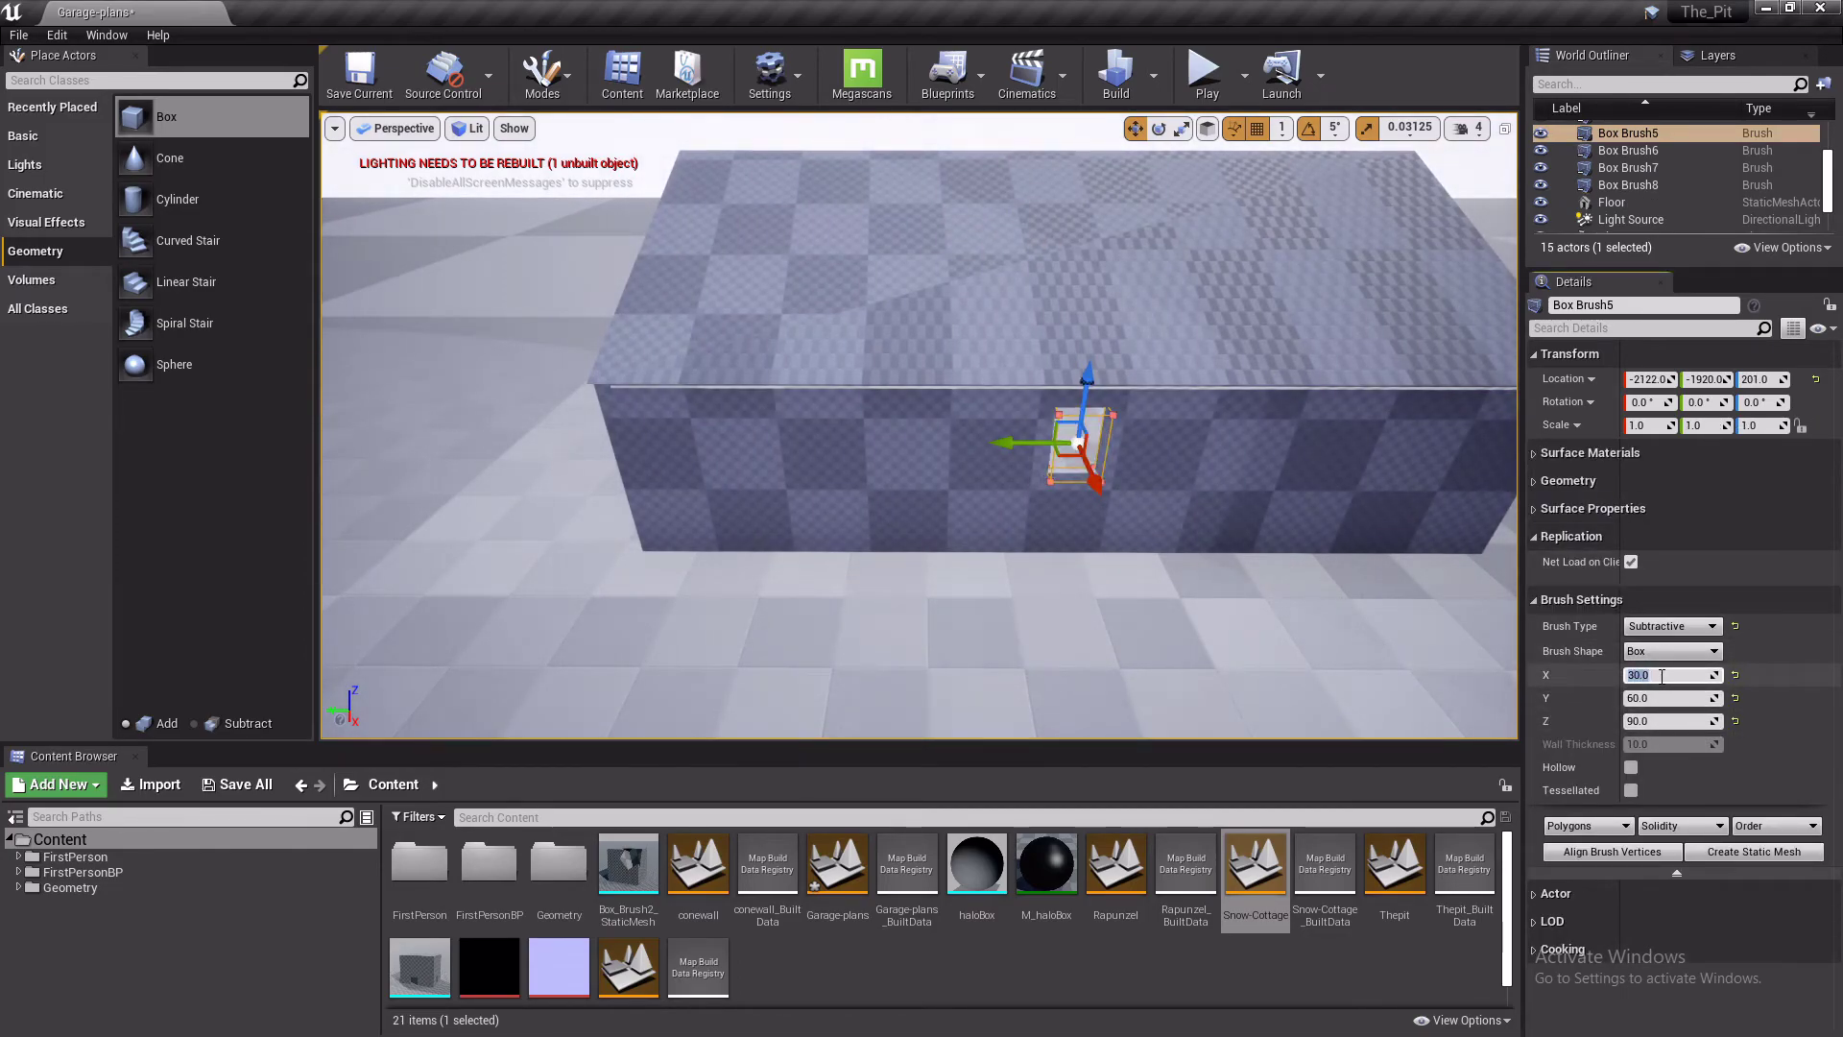
{"action": "left_click", "coordinate": [1099, 483]}
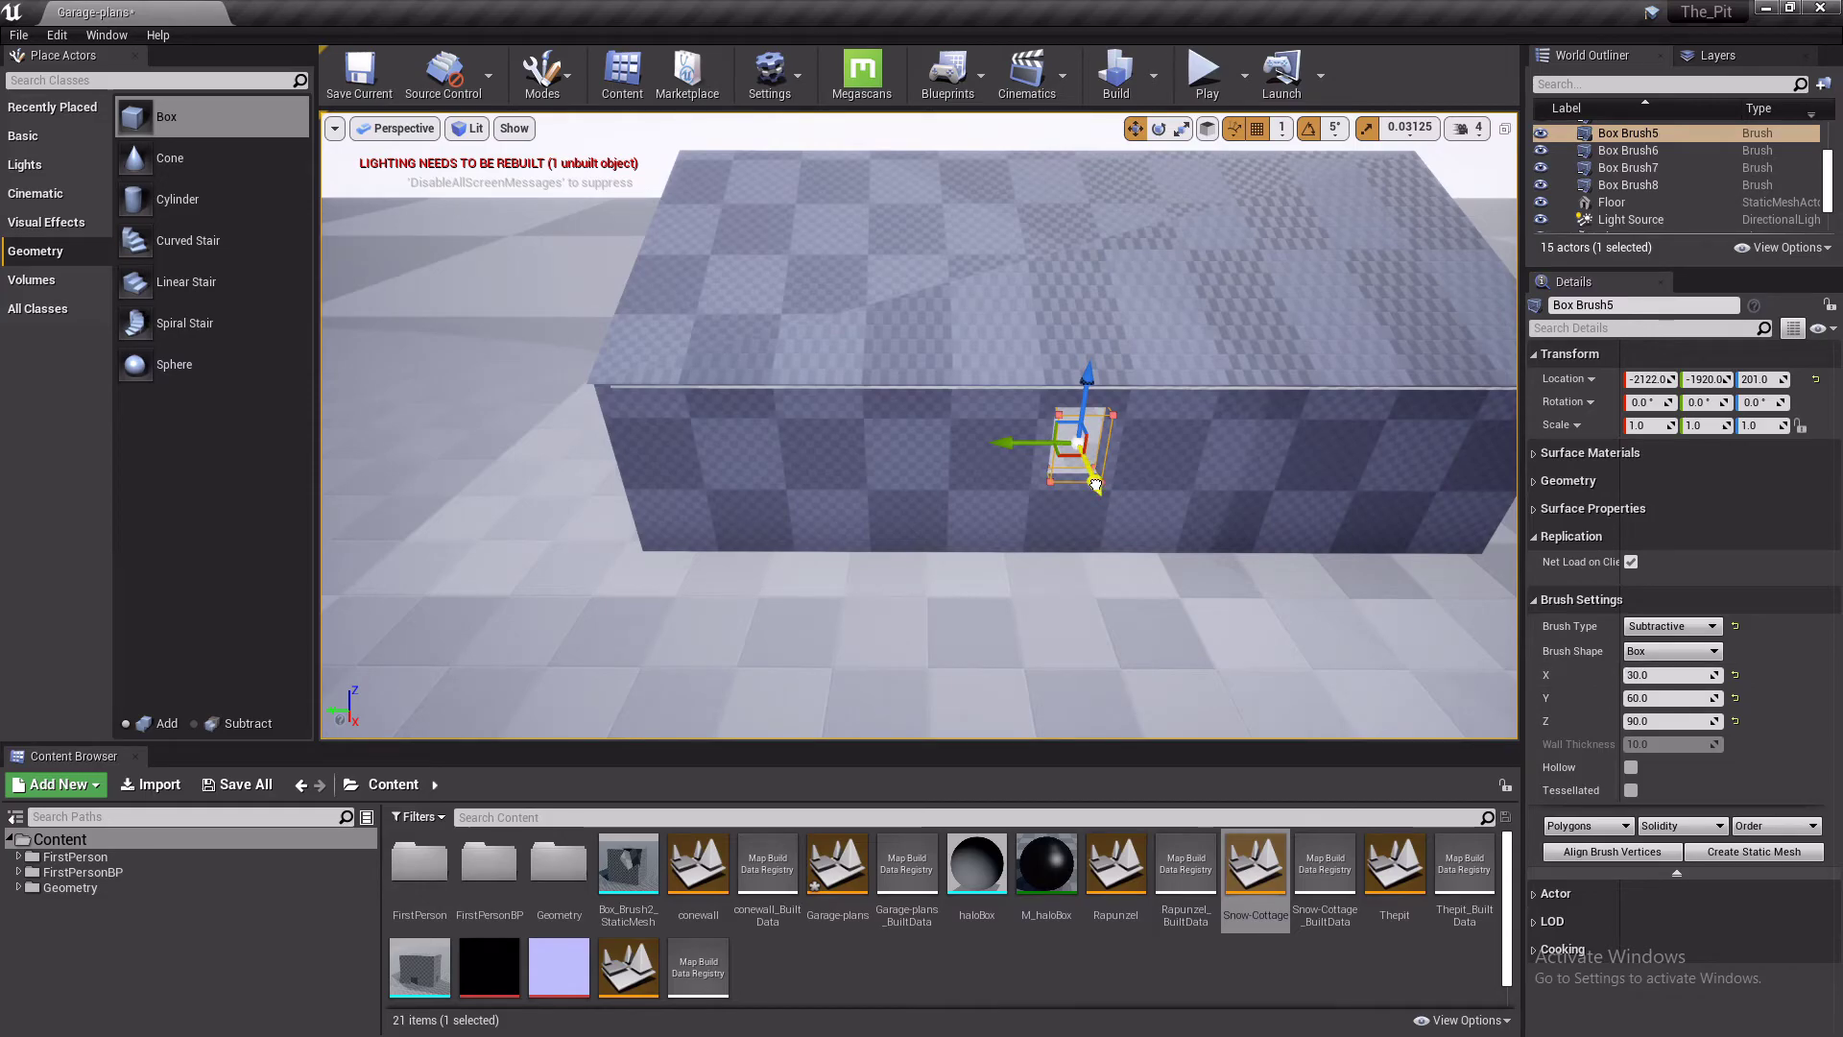
Set the X size of the subtractive window brush on the end gable wall to 20 and move it inward to about Y -1381
{"action": "mouse_move", "coordinate": [991, 503]}
{"action": "left_mouse_down"}
{"action": "mouse_move", "coordinate": [951, 423]}
{"action": "mouse_move", "coordinate": [1119, 445]}
{"action": "left_mouse_up"}
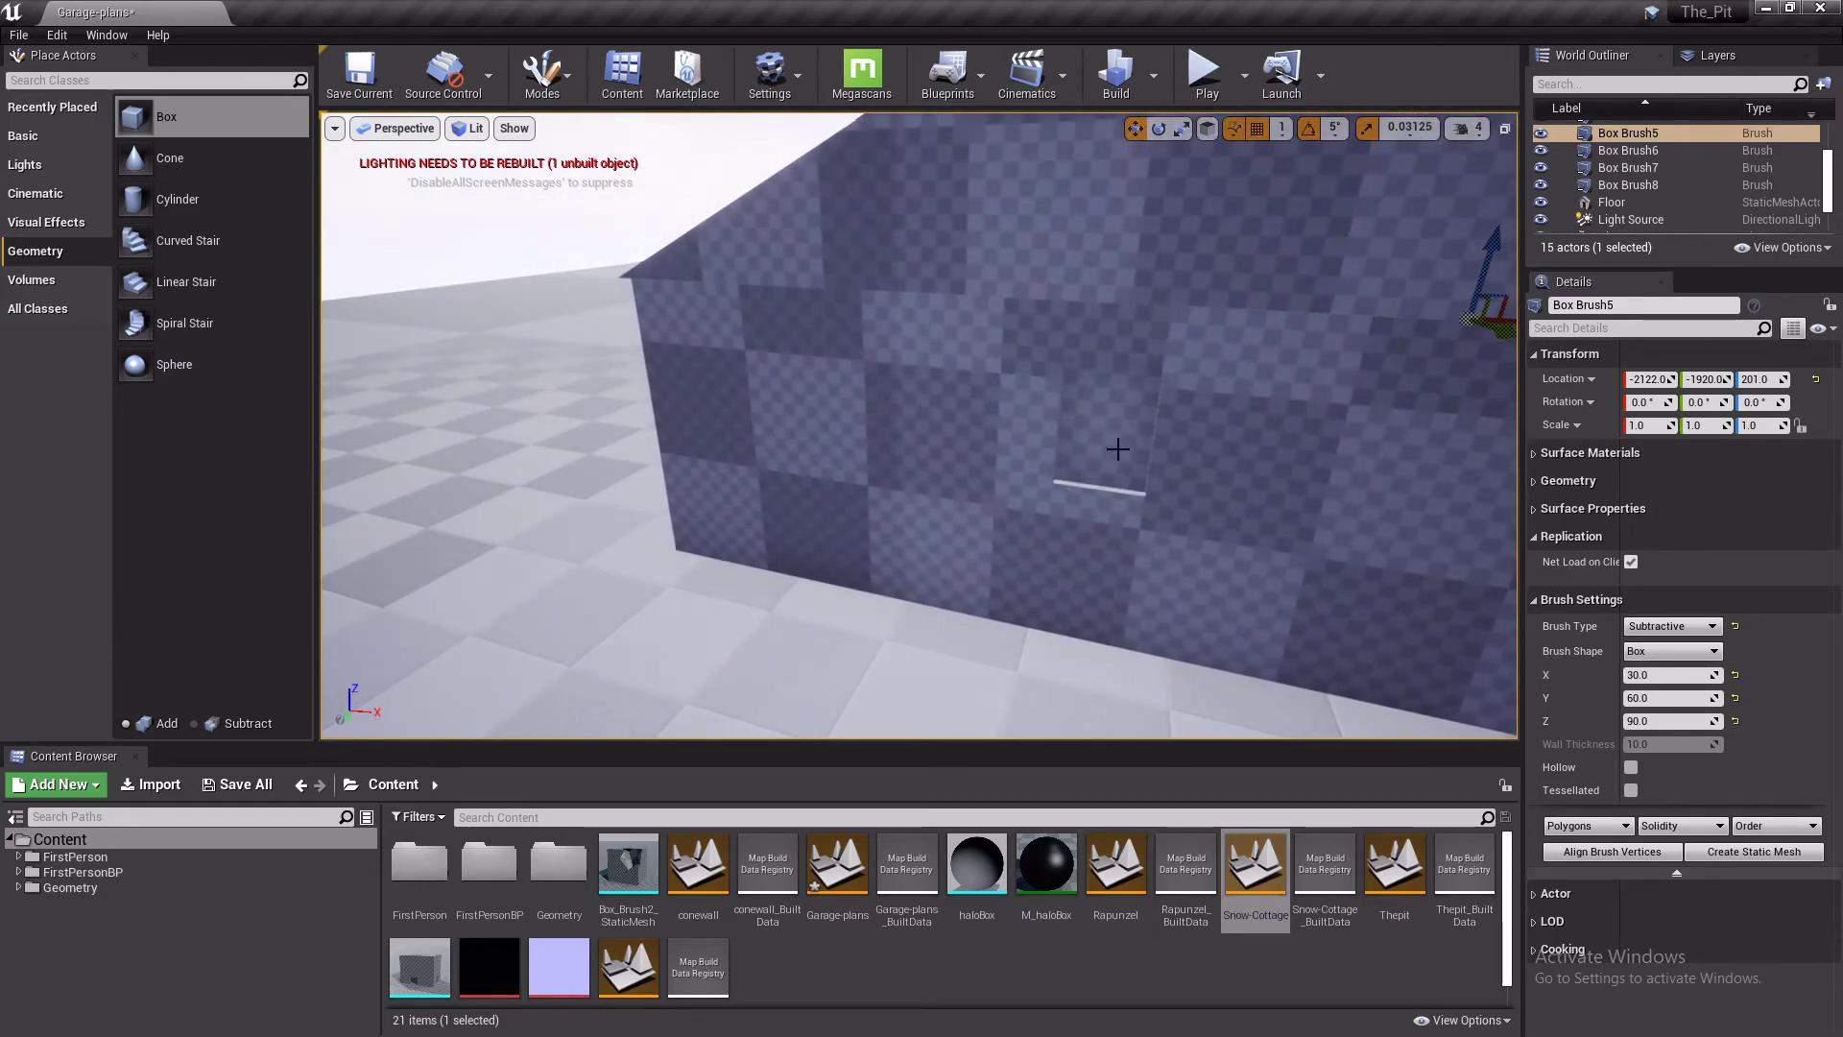
{"action": "left_click", "coordinate": [1113, 436]}
{"action": "type", "text": "20"}
{"action": "key", "text": "Return"}
{"action": "right_click_drag", "start_coordinate": [1287, 586], "coordinate": [1190, 614]}
{"action": "right_click_drag", "start_coordinate": [1009, 451], "coordinate": [1009, 451]}
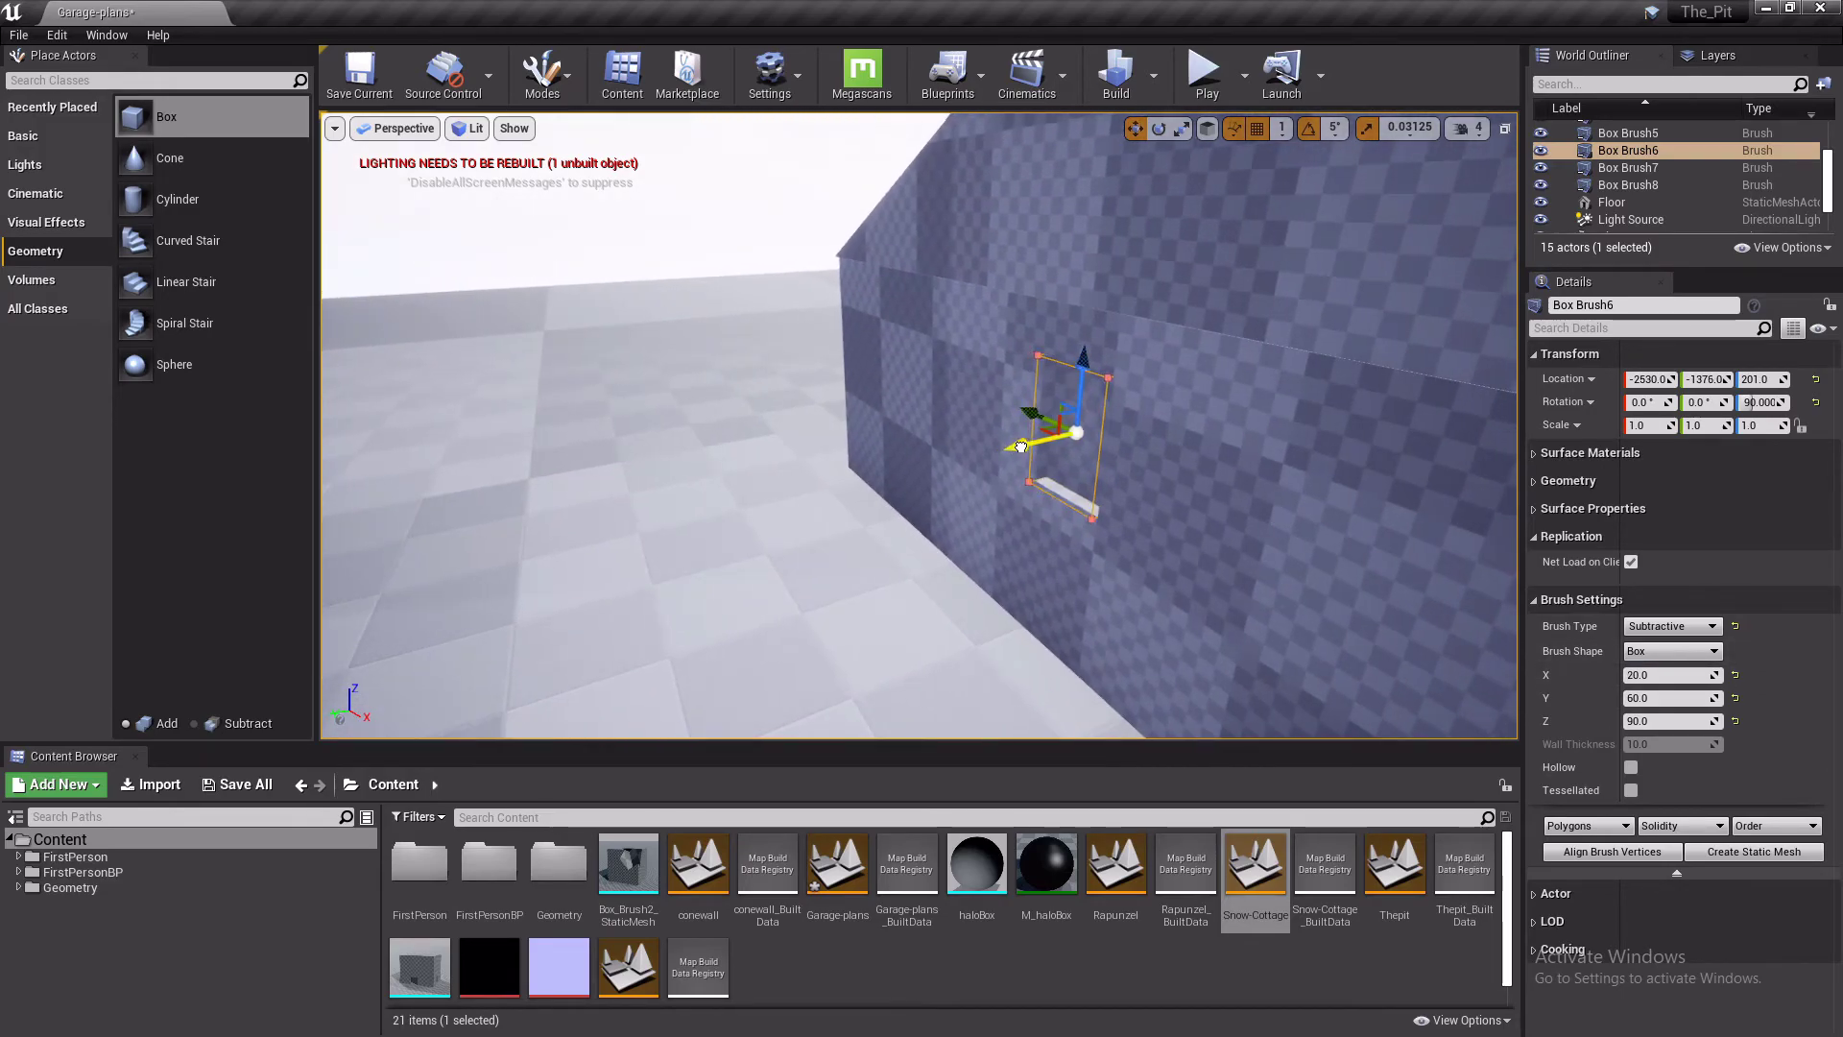
{"action": "left_click_drag", "start_coordinate": [1026, 444], "coordinate": [1028, 443]}
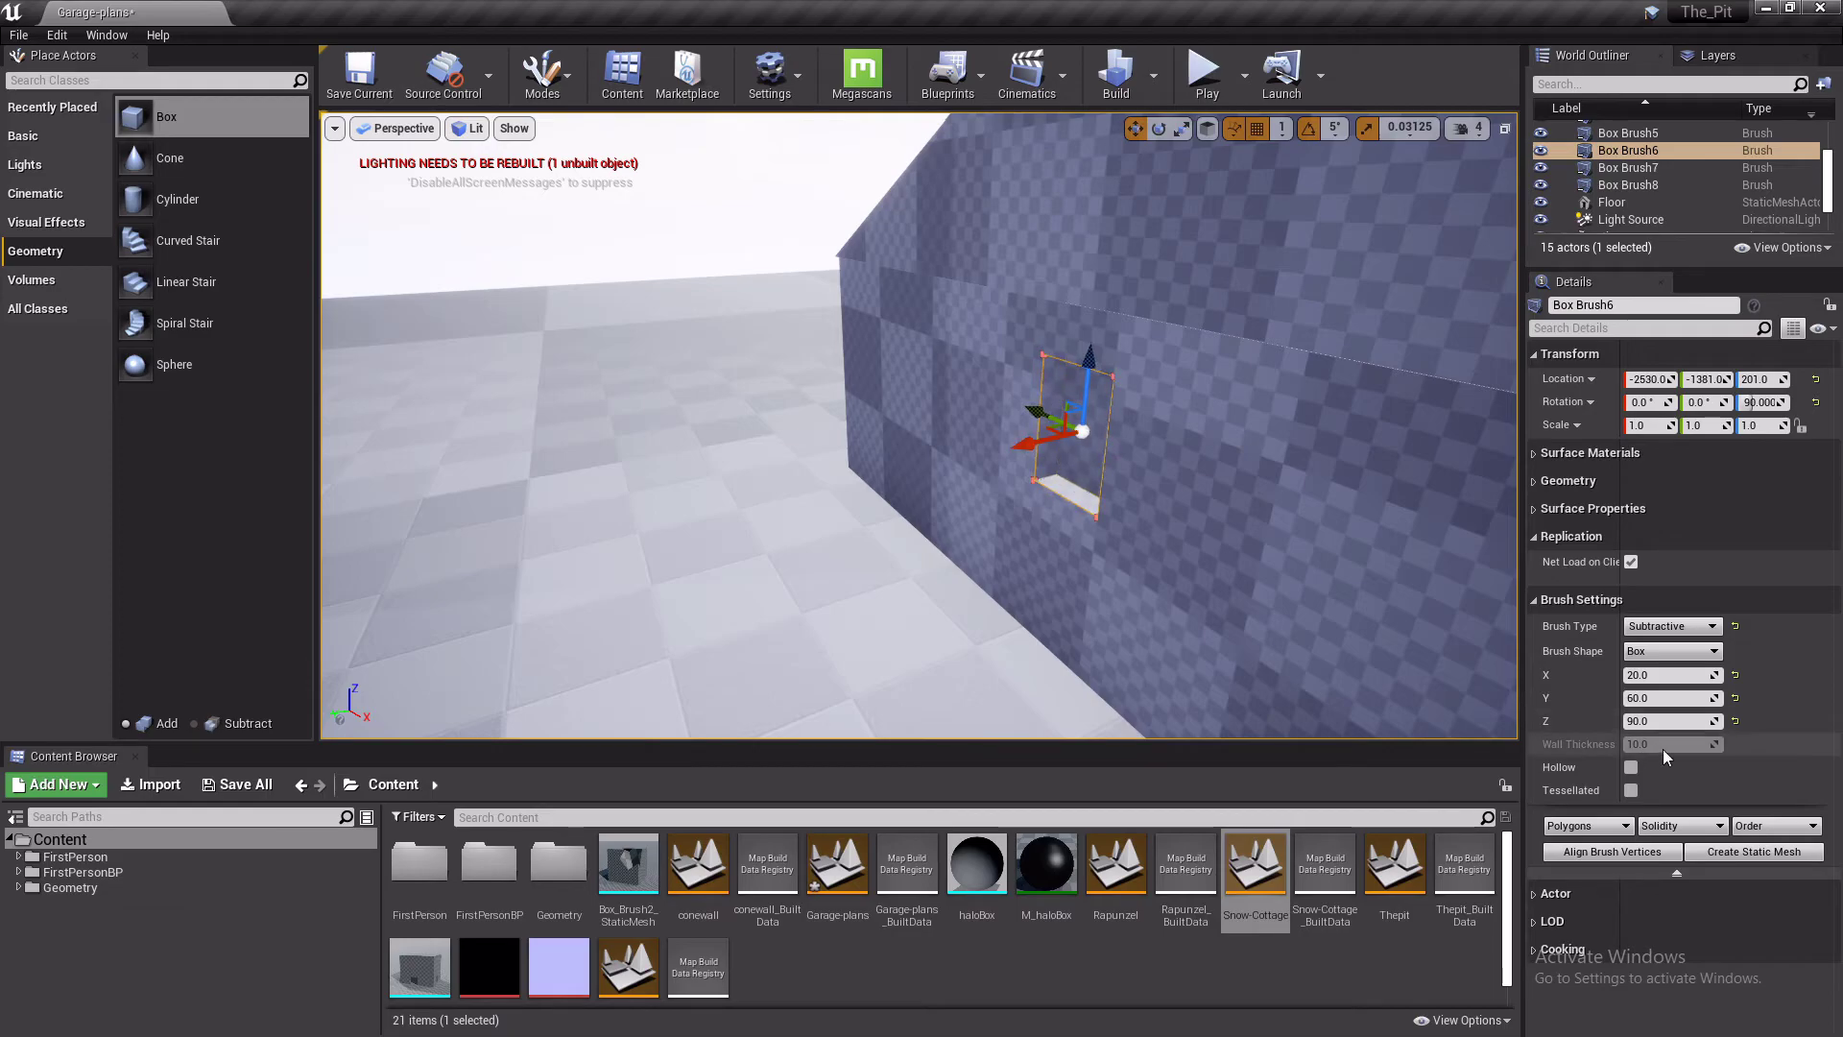
Set the end-wall window brush's X size to 30 and move it further inward to about Y -1385
{"action": "left_click", "coordinate": [1668, 674]}
{"action": "type", "text": "30"}
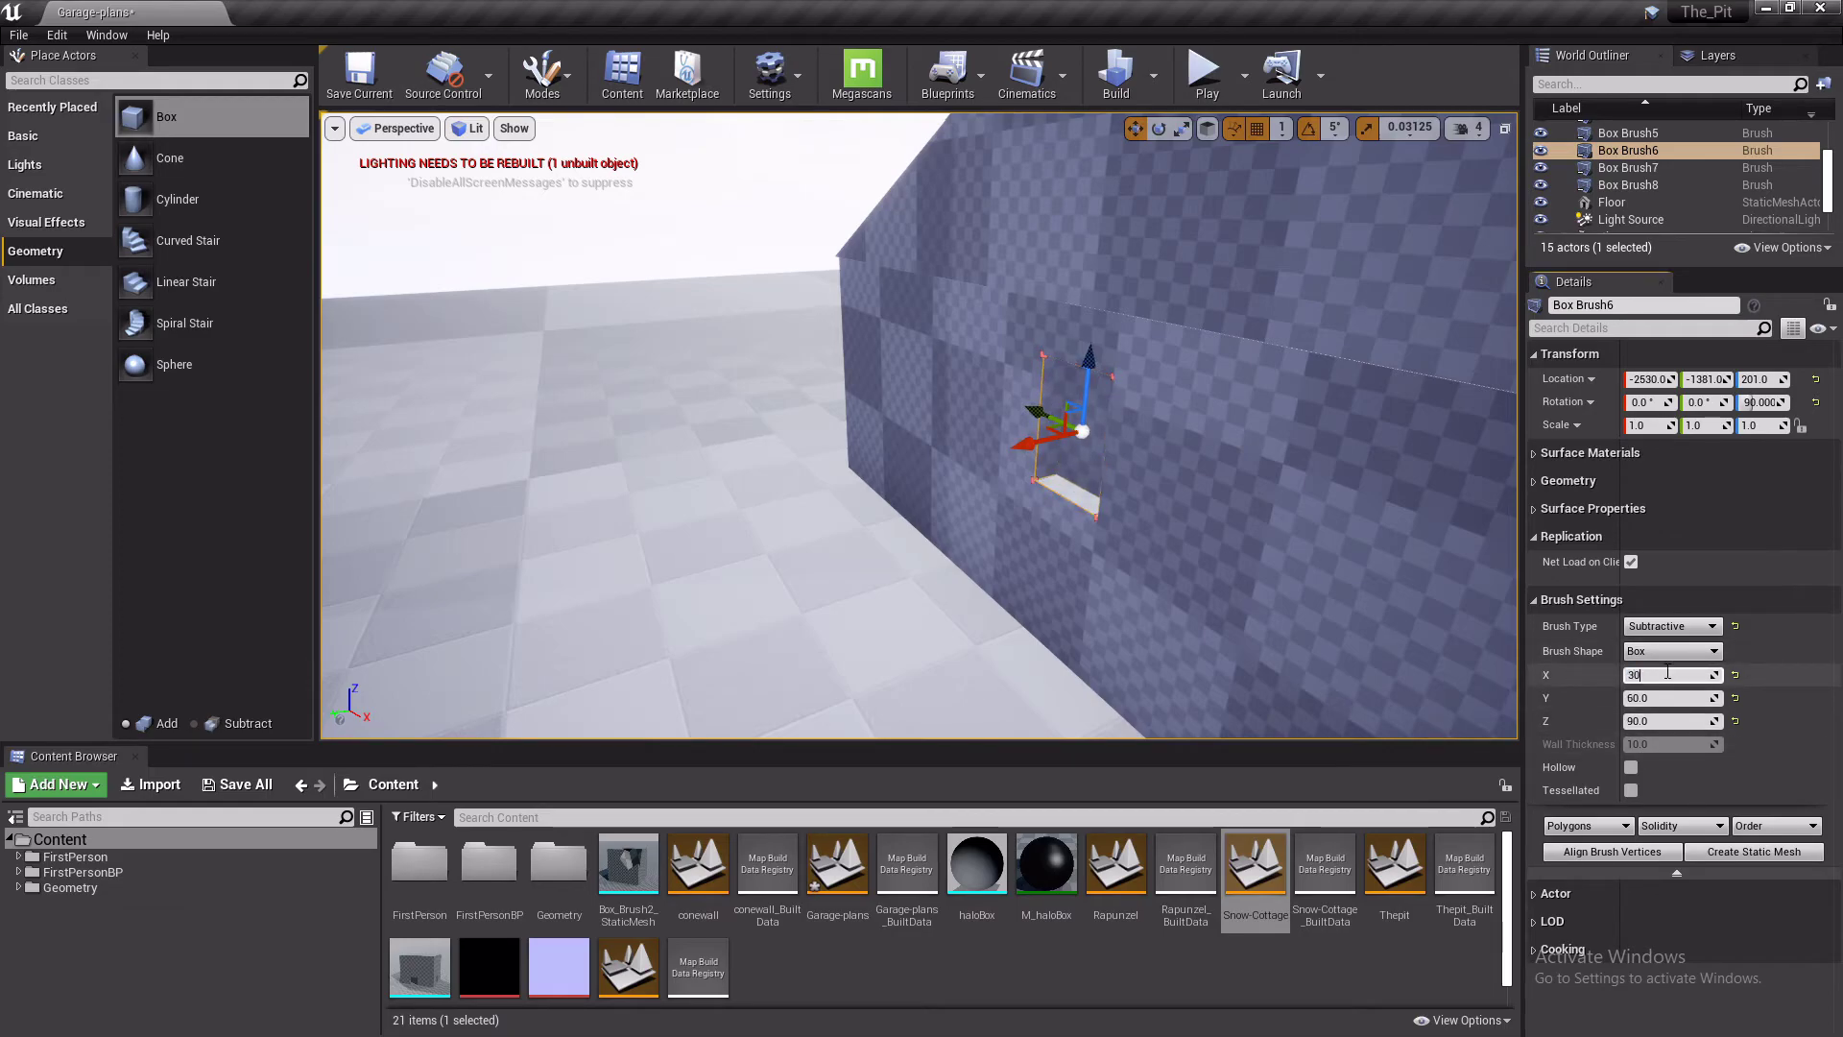
{"action": "mouse_move", "coordinate": [1268, 541]}
{"action": "right_mouse_down"}
{"action": "mouse_move", "coordinate": [883, 552]}
{"action": "mouse_move", "coordinate": [806, 586]}
{"action": "mouse_move", "coordinate": [864, 537]}
{"action": "mouse_move", "coordinate": [1070, 460]}
{"action": "right_mouse_up"}
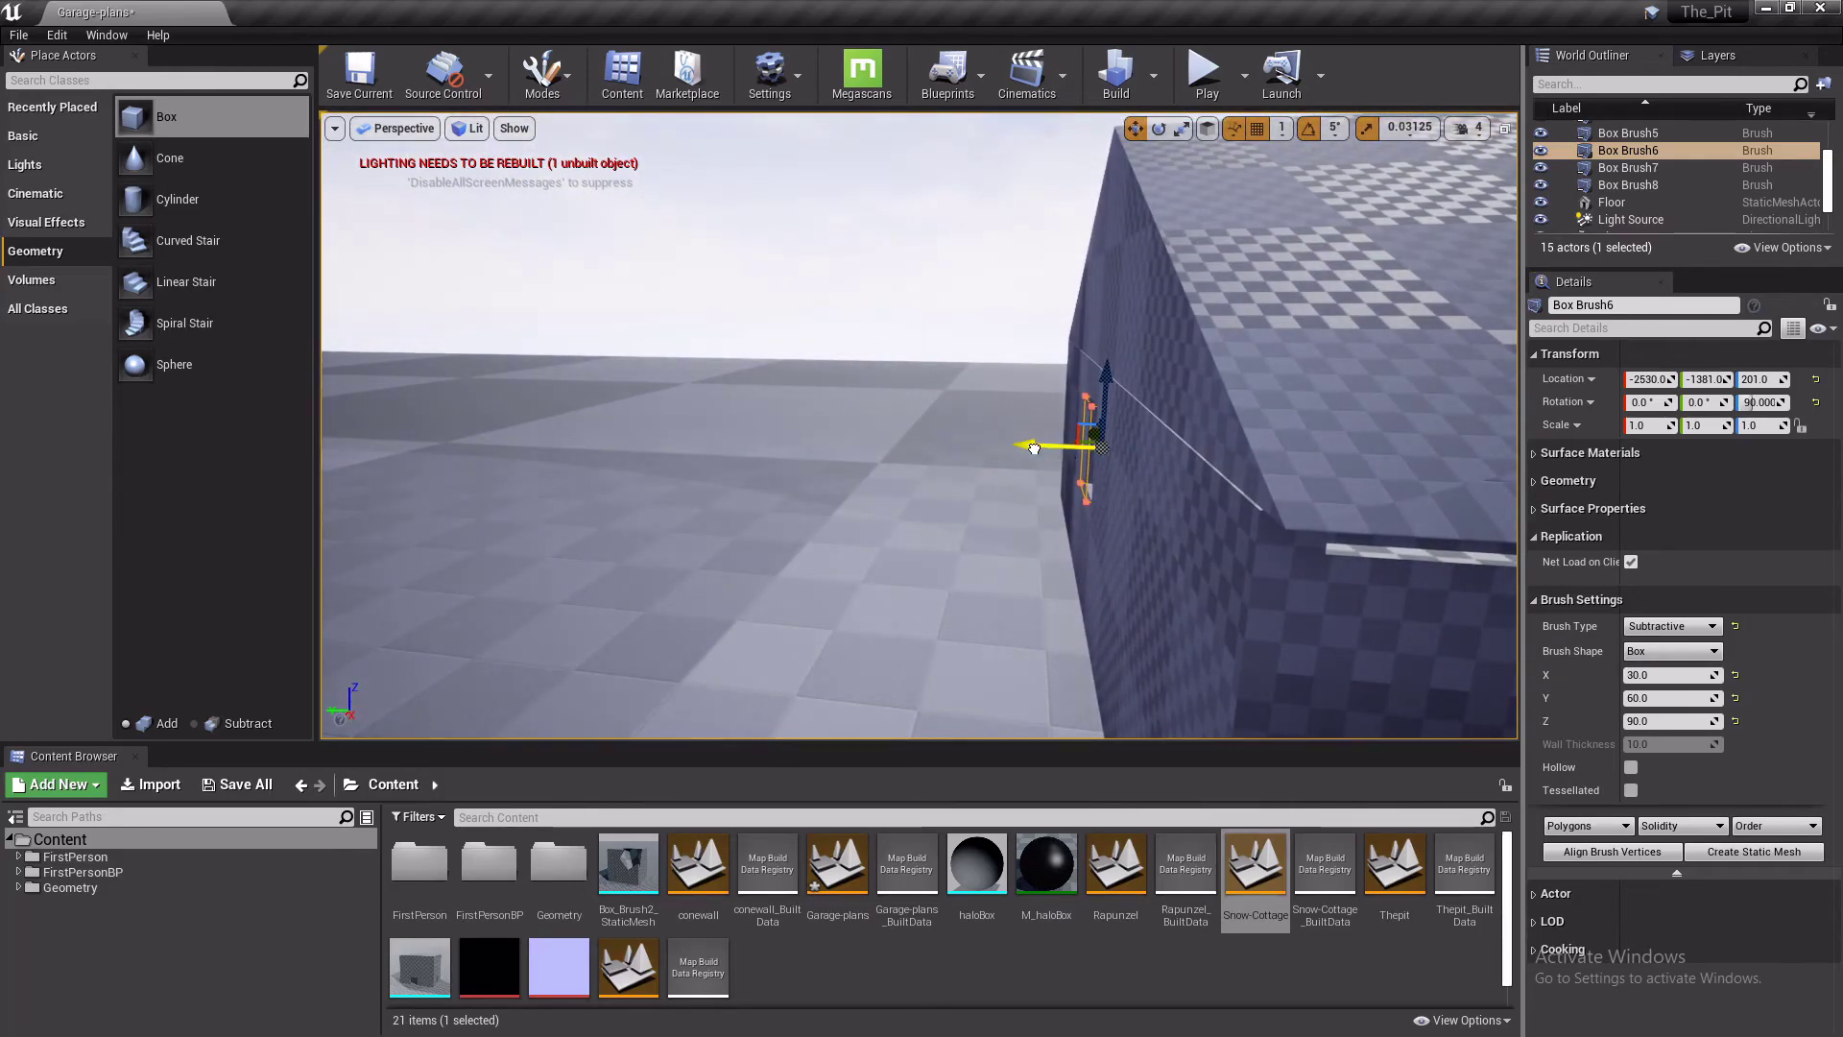
{"action": "left_click_drag", "start_coordinate": [1036, 448], "coordinate": [1039, 449]}
{"action": "mouse_move", "coordinate": [1040, 449]}
{"action": "right_mouse_down"}
{"action": "mouse_move", "coordinate": [1315, 461]}
{"action": "mouse_move", "coordinate": [1344, 432]}
{"action": "mouse_move", "coordinate": [1383, 557]}
{"action": "mouse_move", "coordinate": [1344, 413]}
{"action": "right_mouse_up"}
Increase the end-wall window brush's X size to 50 and check the opening from inside the garage
{"action": "left_click", "coordinate": [1666, 675]}
{"action": "type", "text": "50"}
{"action": "key", "text": "Return"}
{"action": "mouse_move", "coordinate": [1056, 432]}
{"action": "right_mouse_down"}
{"action": "mouse_move", "coordinate": [917, 451]}
{"action": "mouse_move", "coordinate": [1052, 442]}
{"action": "right_mouse_up"}
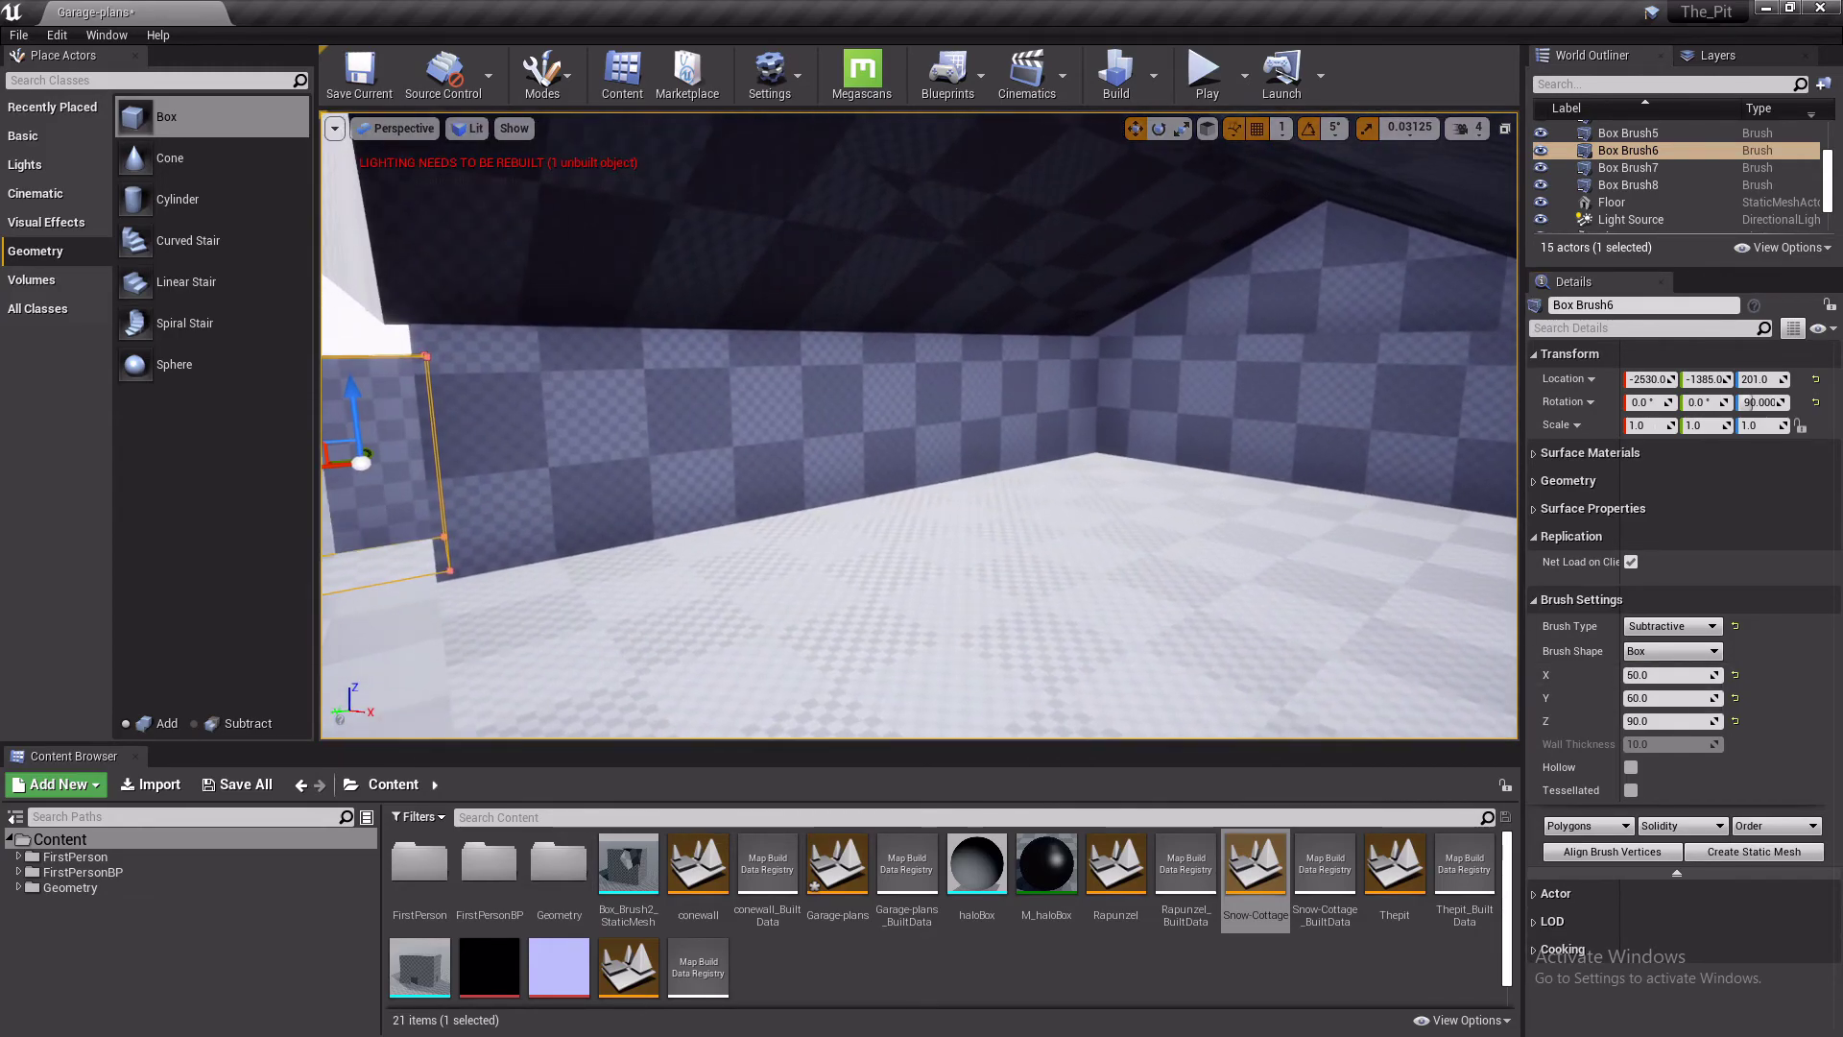
Move the subtractive interior brush to about Y -1913 and check the end-wall window from outside
{"action": "left_click", "coordinate": [1093, 423]}
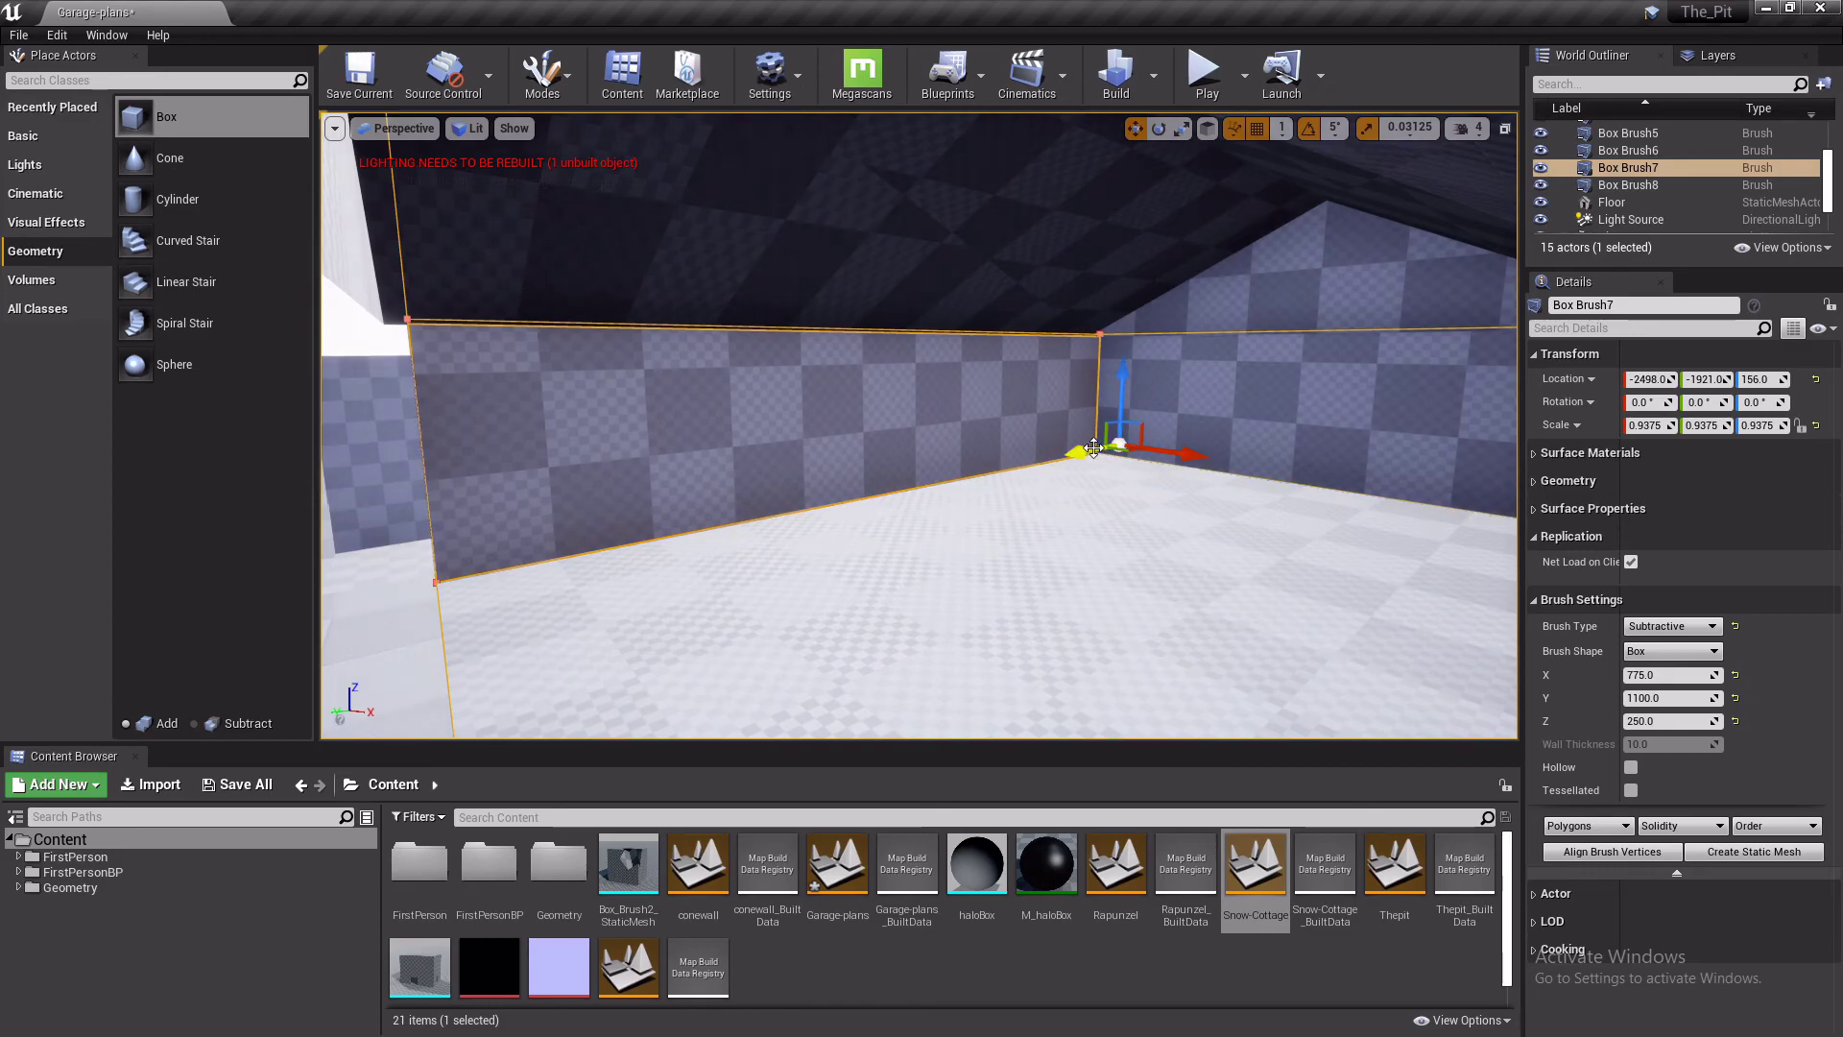
{"action": "left_click_drag", "start_coordinate": [1083, 453], "coordinate": [1077, 458]}
{"action": "mouse_move", "coordinate": [975, 482]}
{"action": "right_mouse_down"}
{"action": "mouse_move", "coordinate": [1018, 480]}
{"action": "mouse_move", "coordinate": [976, 482]}
{"action": "right_mouse_up"}
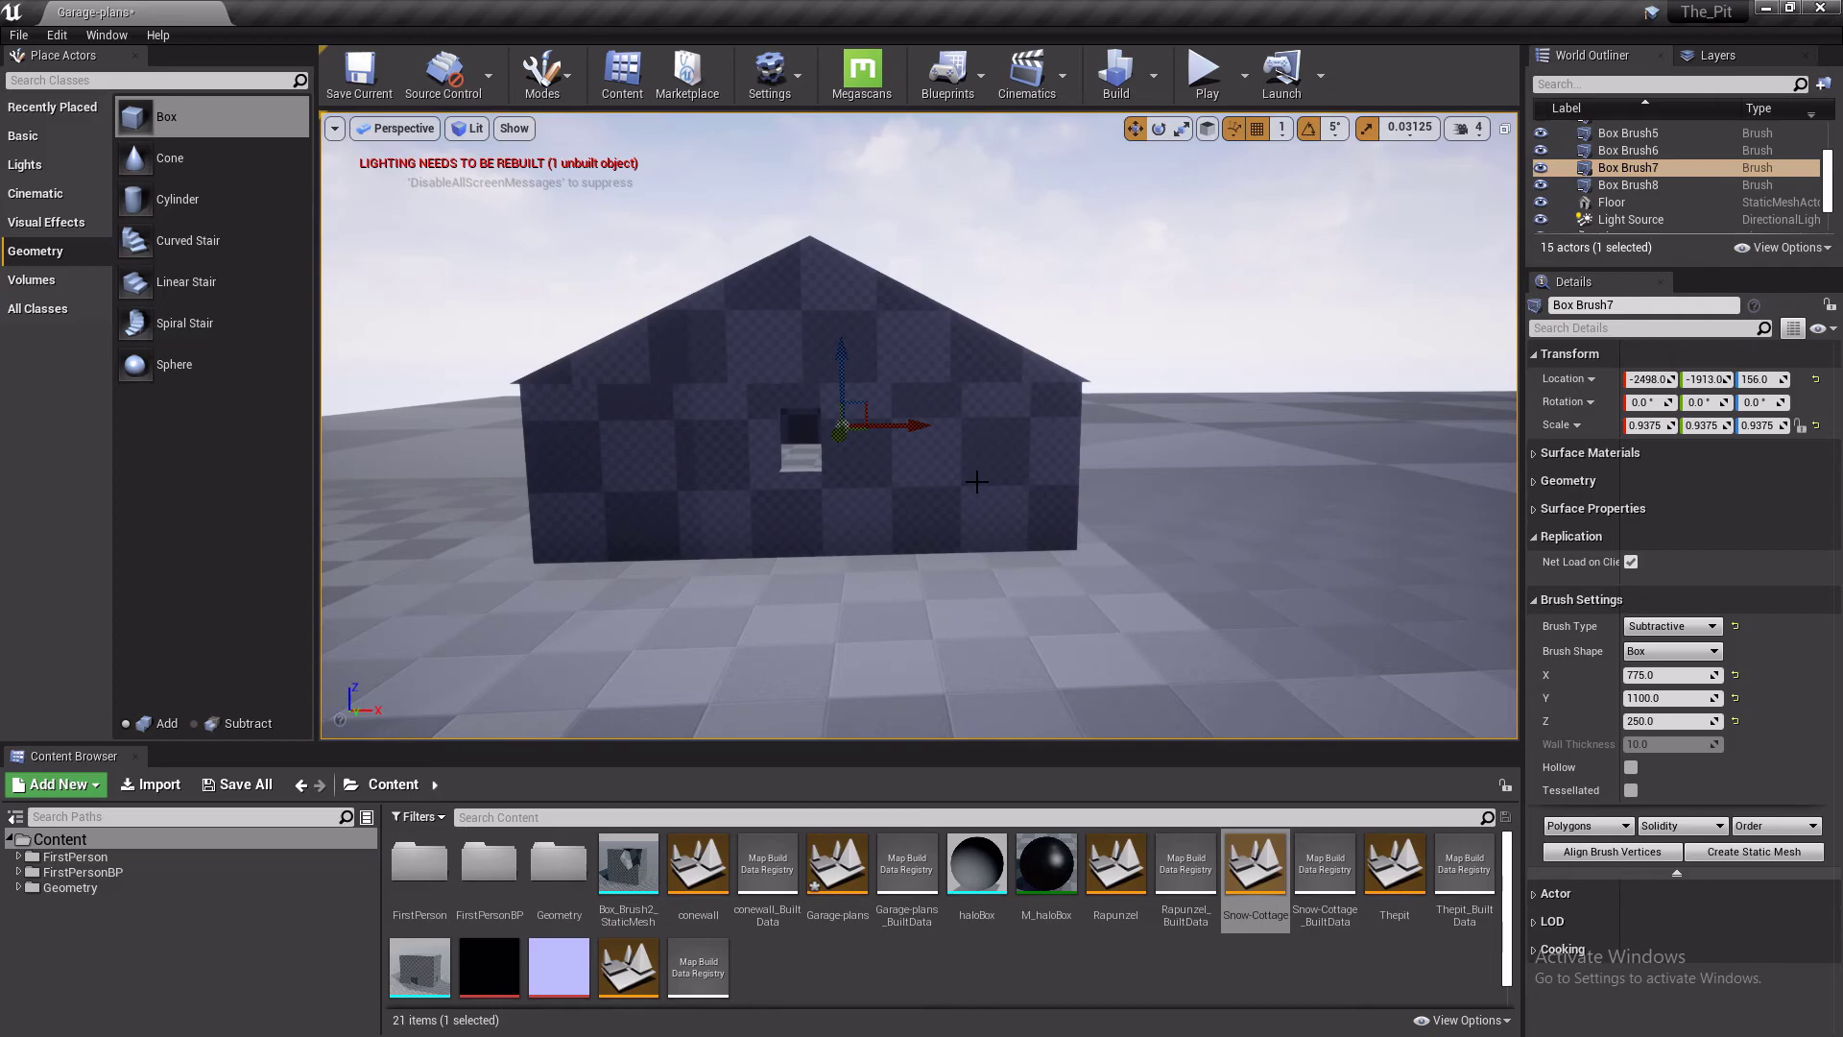
Move the subtractive roof brush to about X -2510 and scale it to 0.9375 along X
{"action": "mouse_move", "coordinate": [1070, 475]}
{"action": "right_mouse_down"}
{"action": "mouse_move", "coordinate": [999, 478]}
{"action": "mouse_move", "coordinate": [1151, 287]}
{"action": "right_mouse_up"}
{"action": "left_click", "coordinate": [1348, 372]}
{"action": "right_click_drag", "start_coordinate": [1348, 372], "coordinate": [1348, 374]}
{"action": "left_click", "coordinate": [1247, 474]}
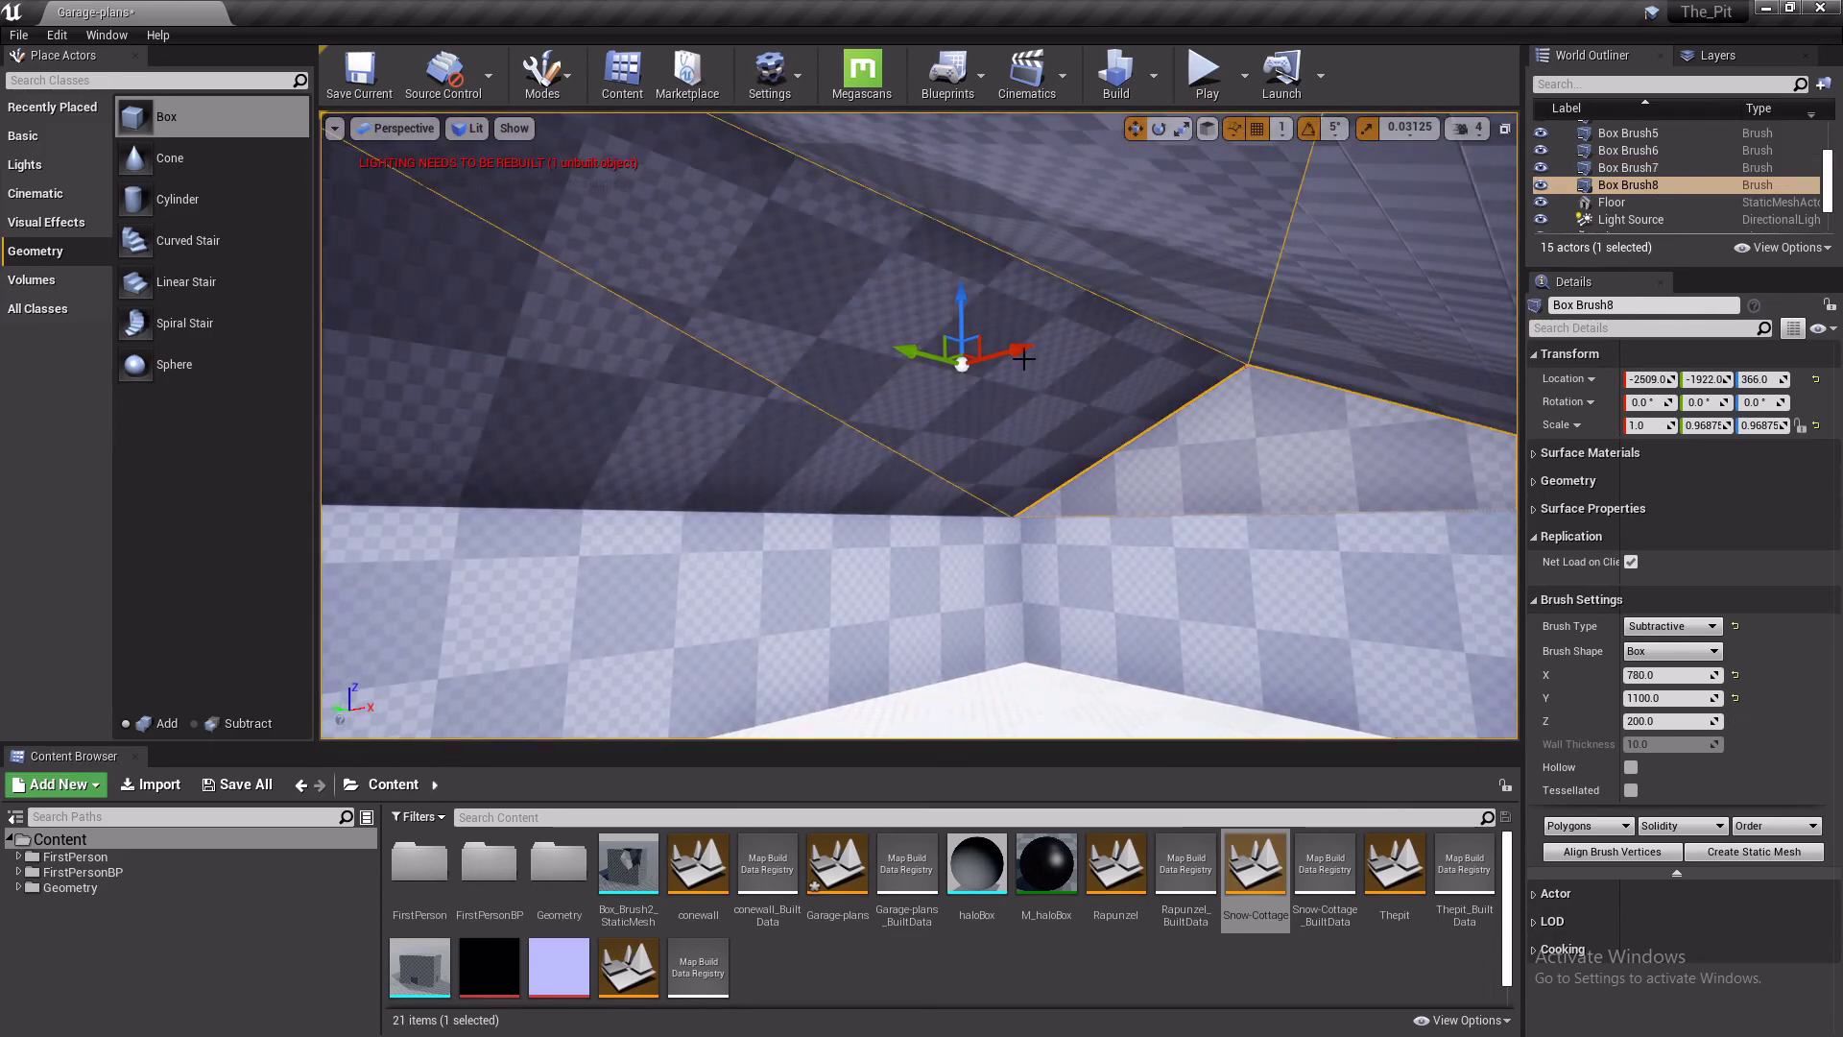
{"action": "right_click_drag", "start_coordinate": [1024, 359], "coordinate": [1018, 405]}
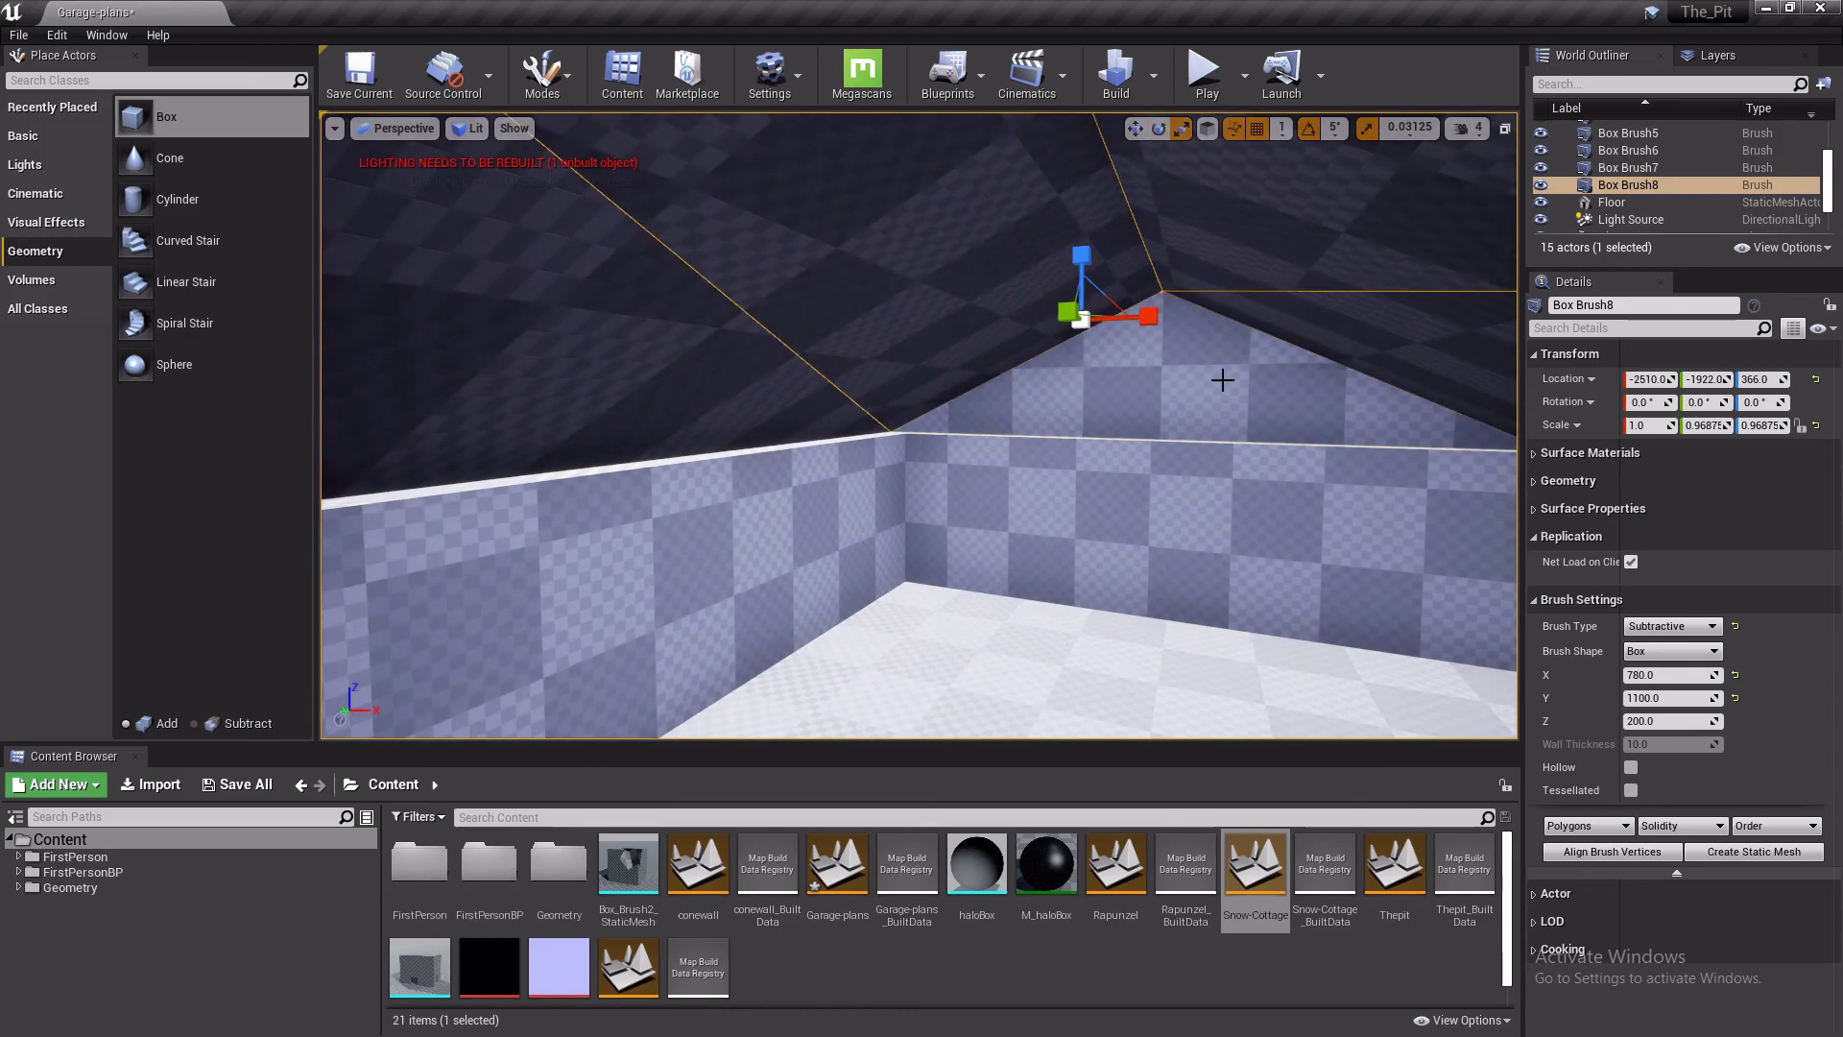
{"action": "left_click_drag", "start_coordinate": [1156, 321], "coordinate": [1135, 321]}
{"action": "mouse_move", "coordinate": [1142, 326]}
{"action": "right_mouse_down"}
{"action": "mouse_move", "coordinate": [1229, 338]}
{"action": "mouse_move", "coordinate": [1218, 322]}
{"action": "mouse_move", "coordinate": [1306, 319]}
{"action": "mouse_move", "coordinate": [1286, 298]}
{"action": "mouse_move", "coordinate": [1229, 321]}
{"action": "mouse_move", "coordinate": [1286, 429]}
{"action": "mouse_move", "coordinate": [1250, 439]}
{"action": "right_mouse_up"}
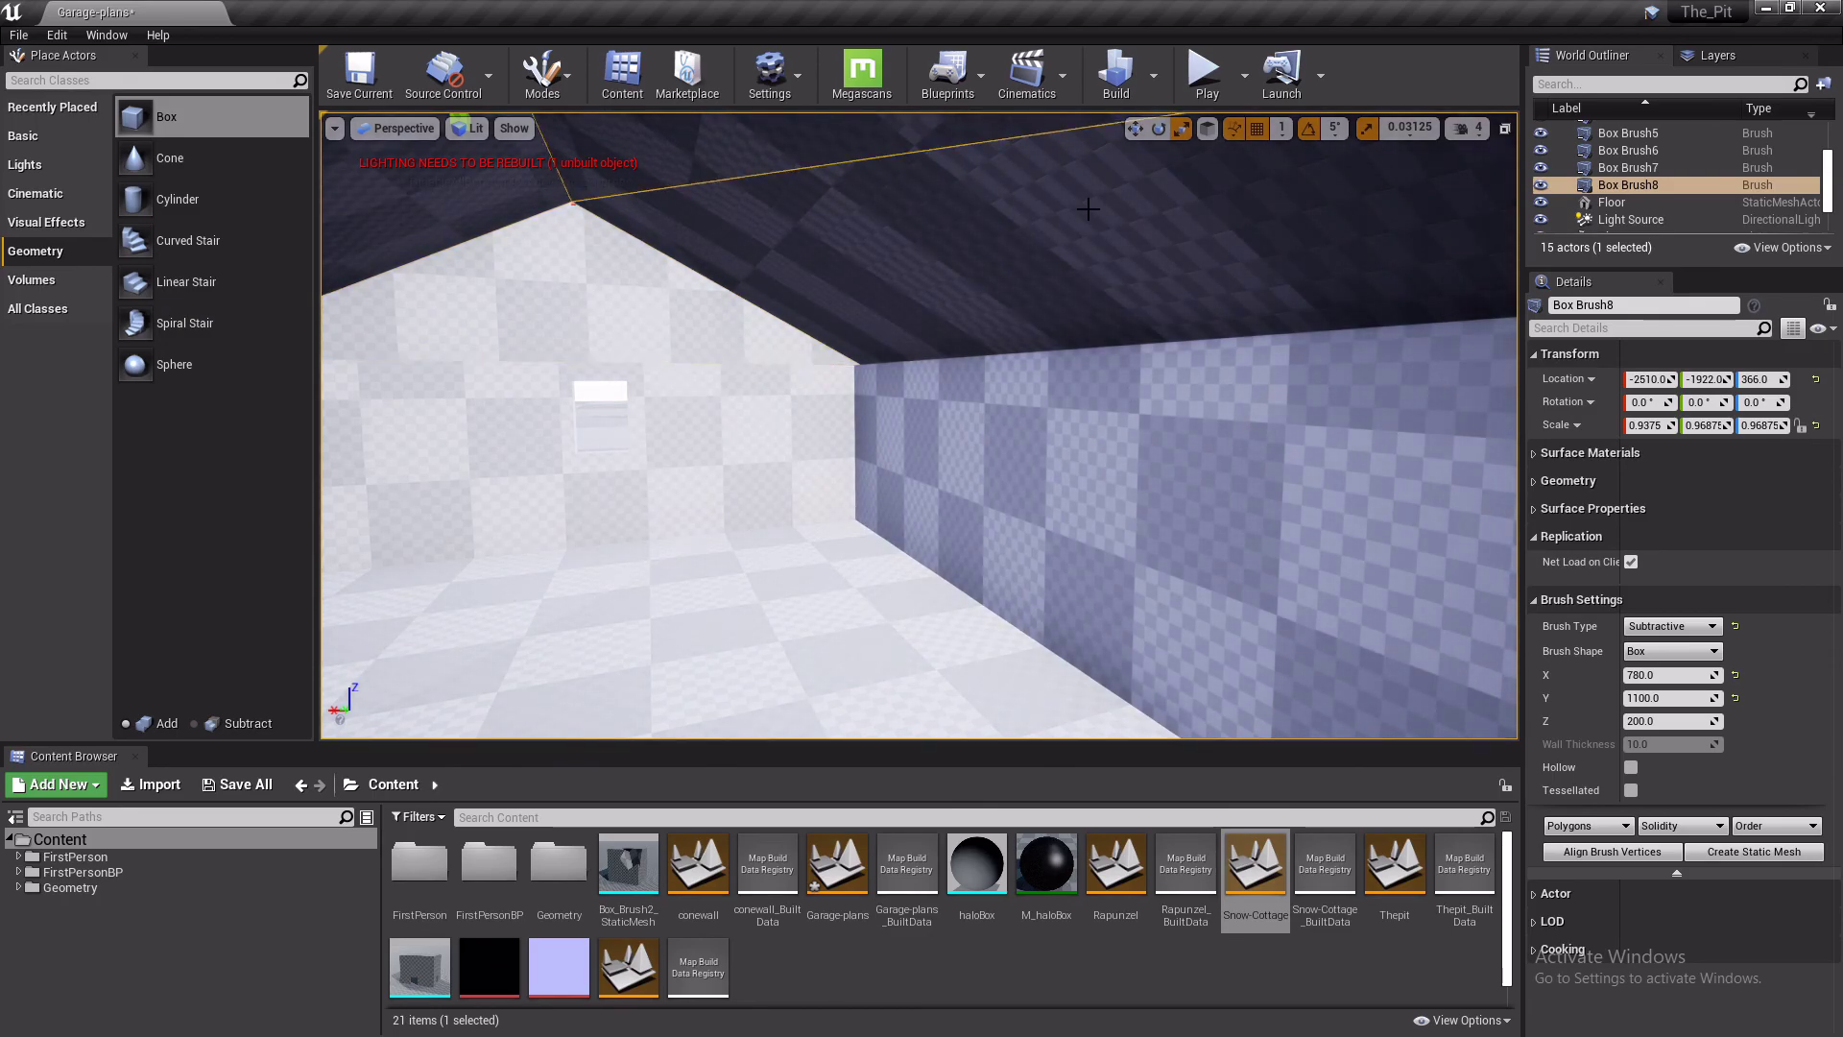
{"action": "right_click_drag", "start_coordinate": [1087, 210], "coordinate": [1088, 209]}
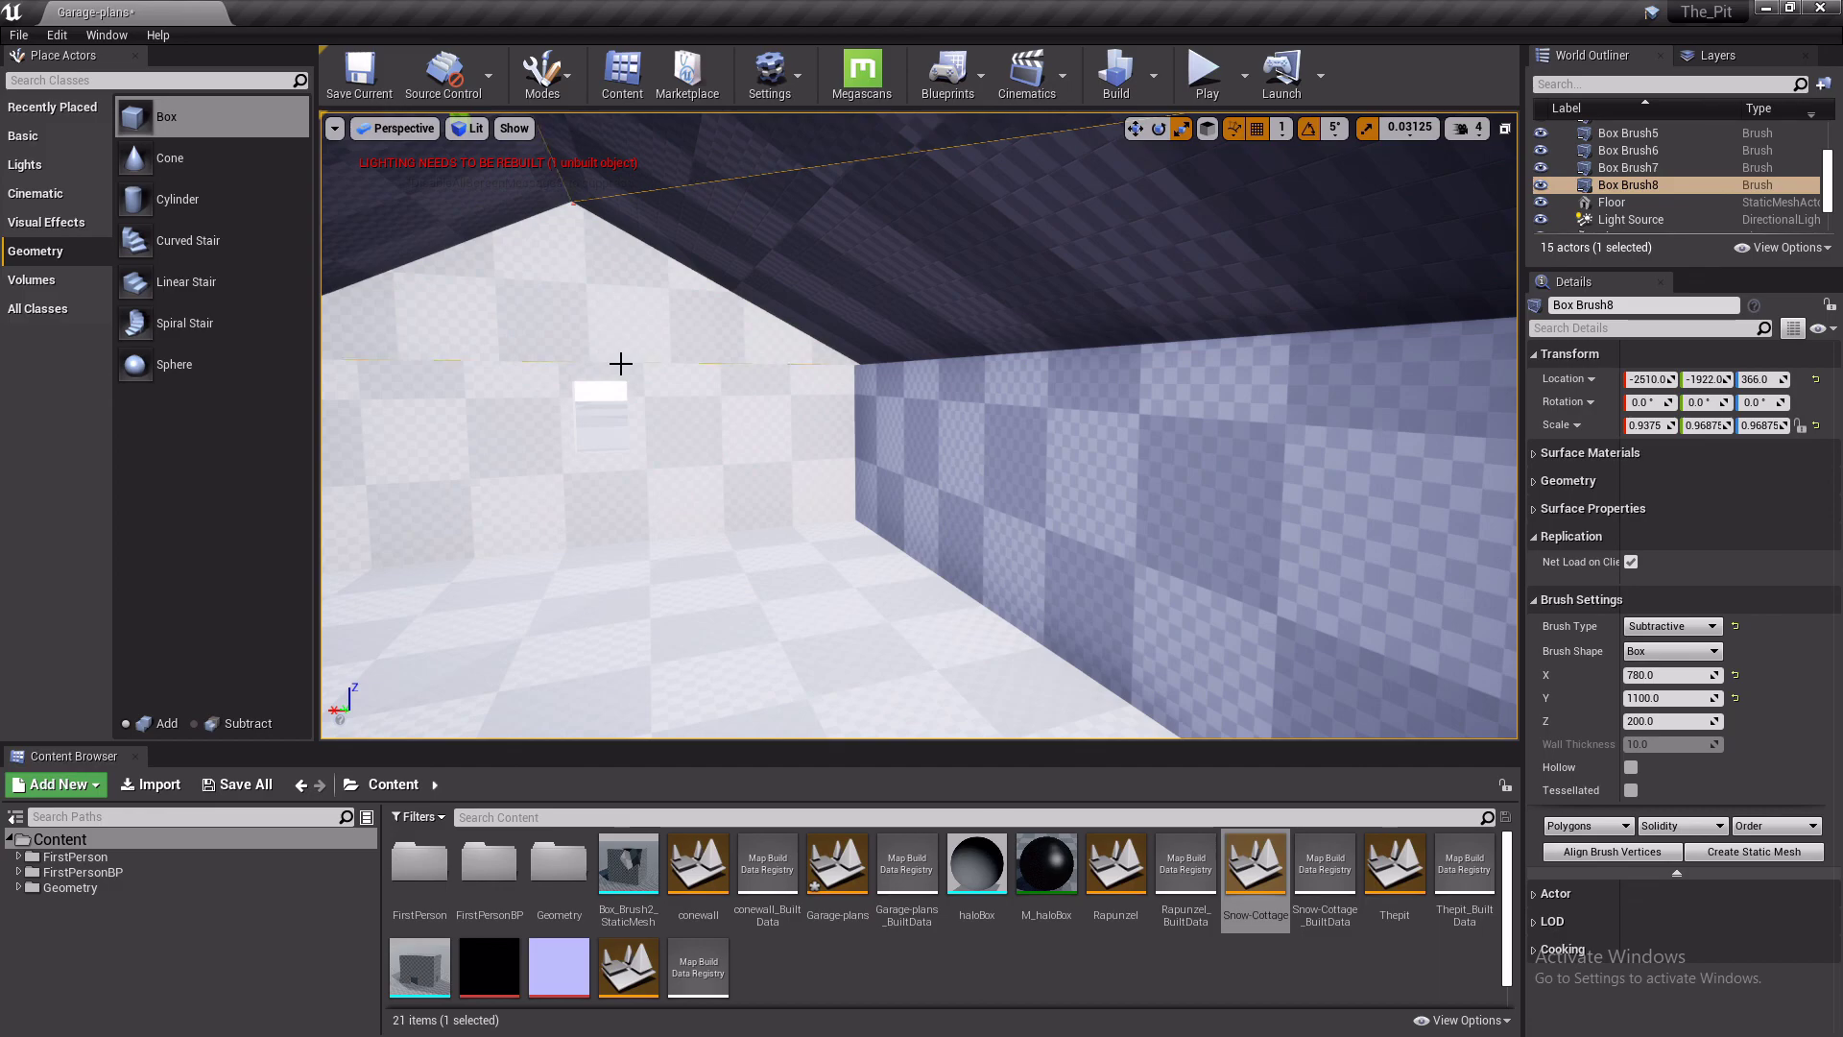